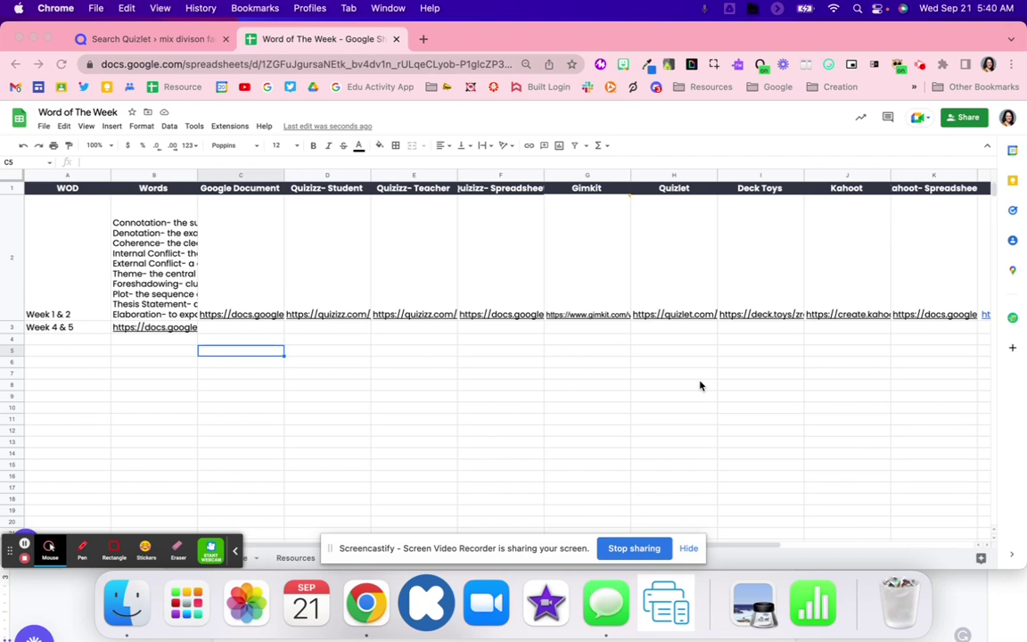
Start a new Quizlet study set and dismiss the Quizlet Plus promotion.
left_click(198, 39)
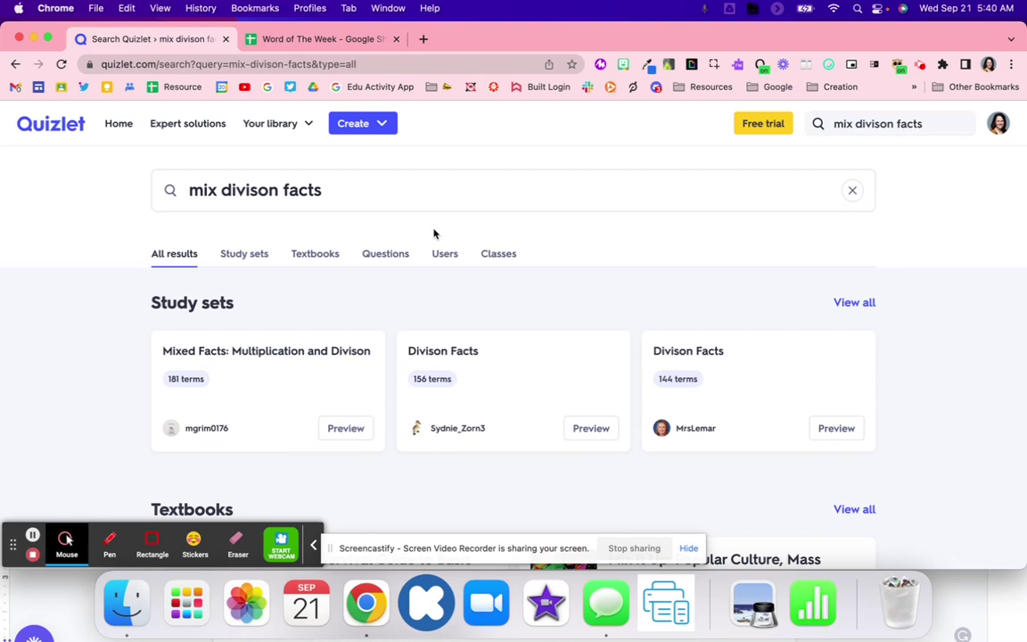
left_click(383, 129)
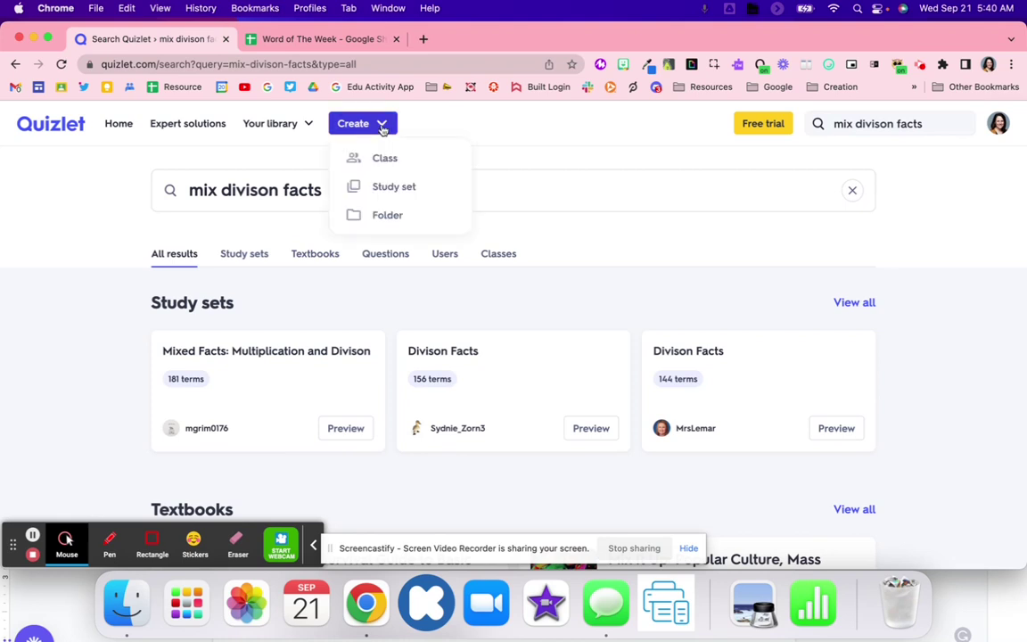
left_click(402, 195)
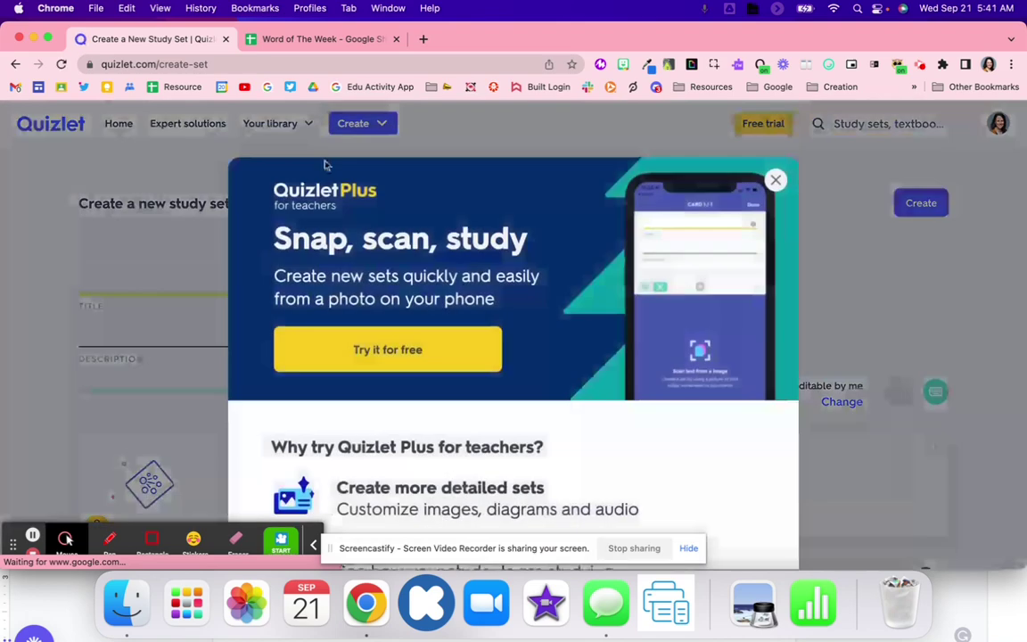
left_click(776, 181)
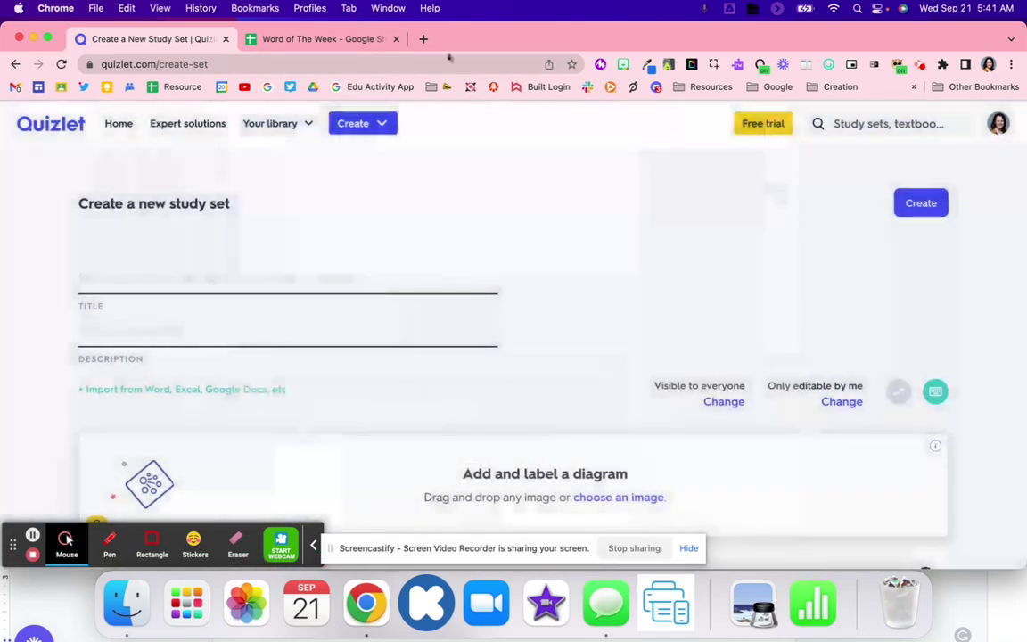
Check the Week 4 & 5 row label in the sheet, then title the set 'WOD Week 4 & 5'.
left_click(364, 42)
left_click(81, 328)
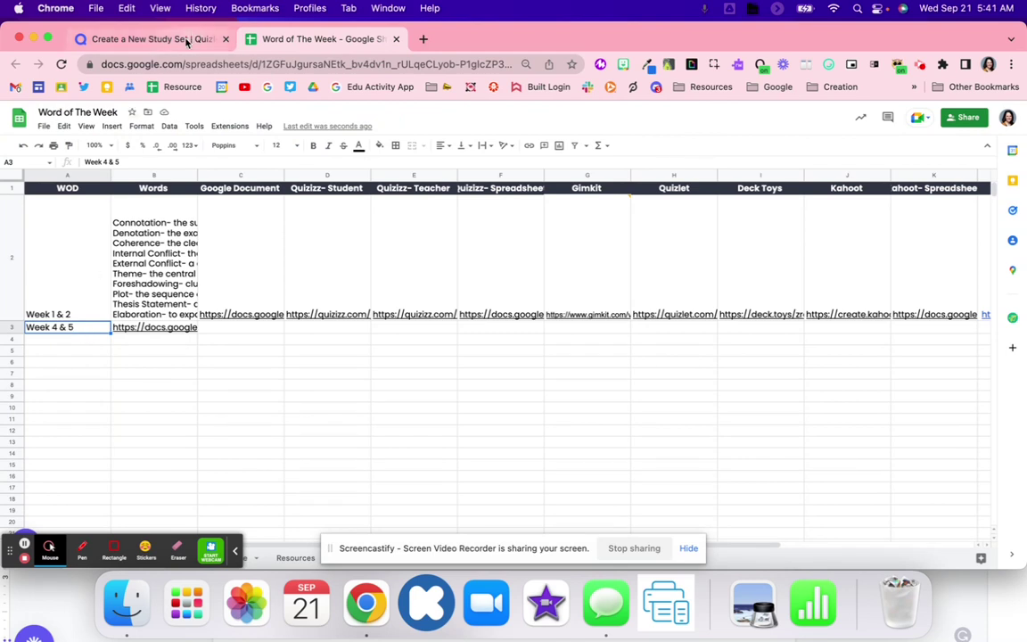
left_click(167, 39)
left_click(179, 278)
type("wo")
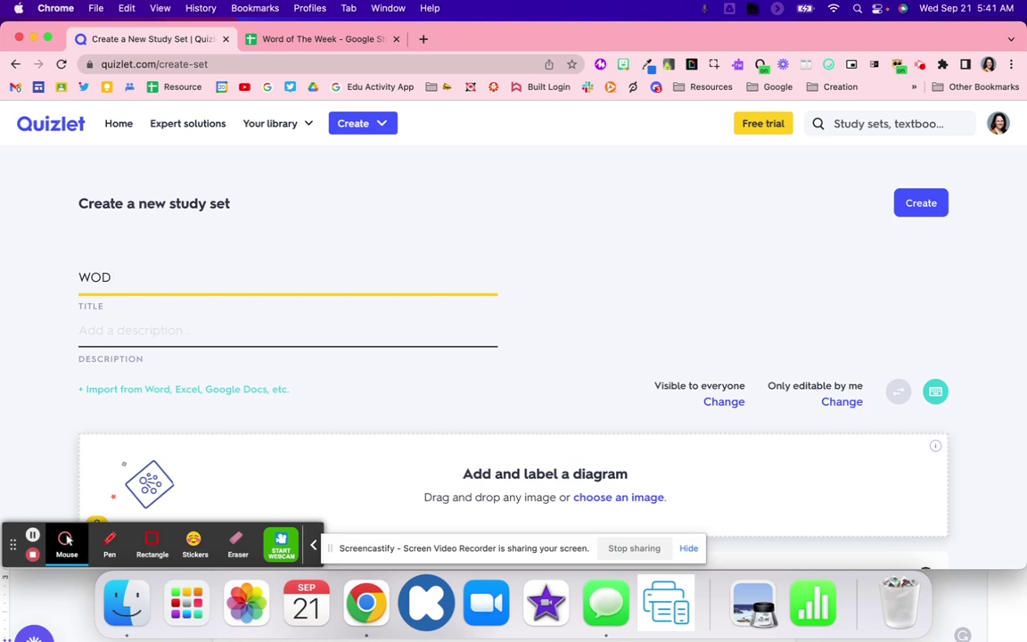
type("D Week 4 & 5")
scroll(282, 333, "down", 5)
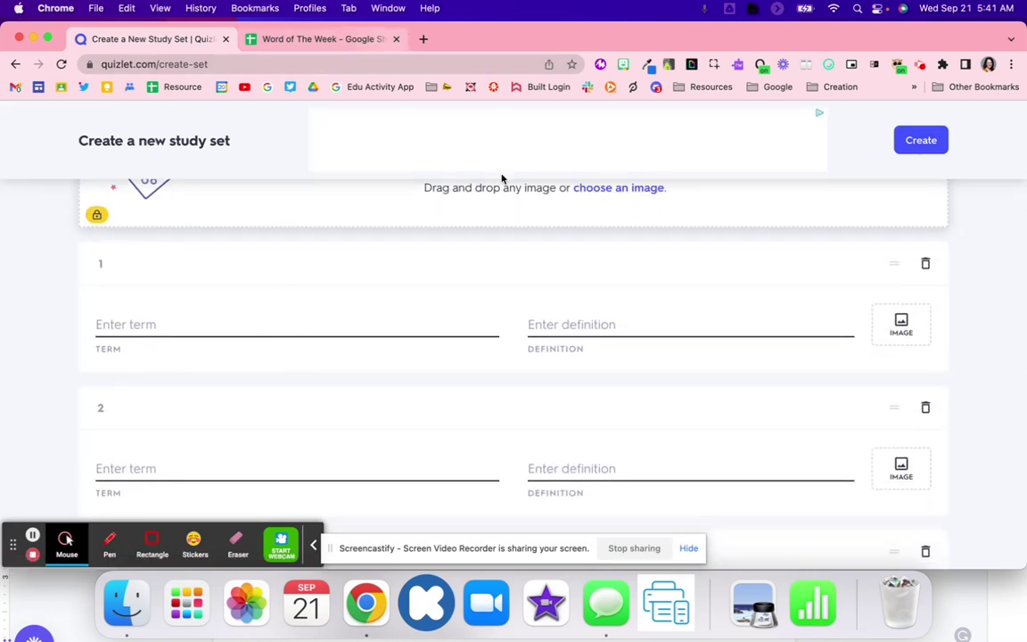
key("super+grave")
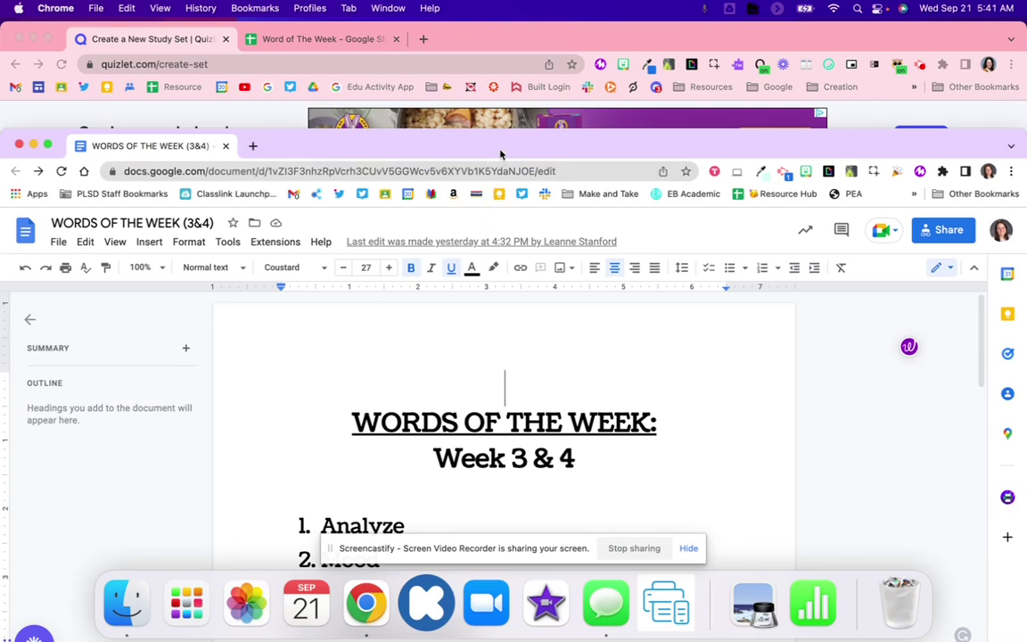
Select the ten-word numbered list from Analyze to Subjective in the WORDS OF THE WEEK (3&4) doc.
left_click_drag(500, 154, 501, 45)
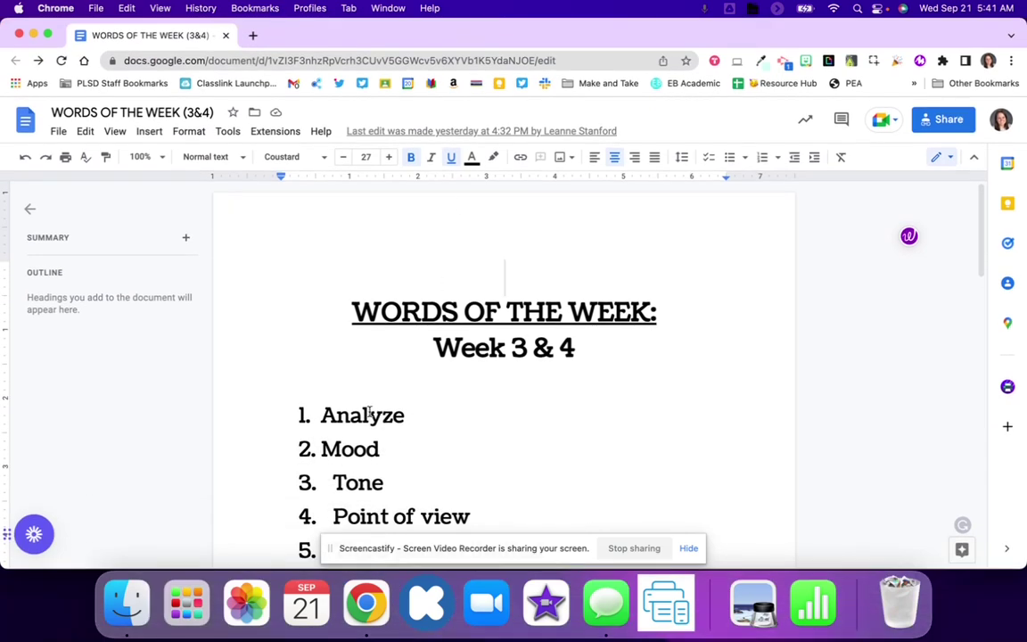
double_click(370, 412)
left_click(367, 411)
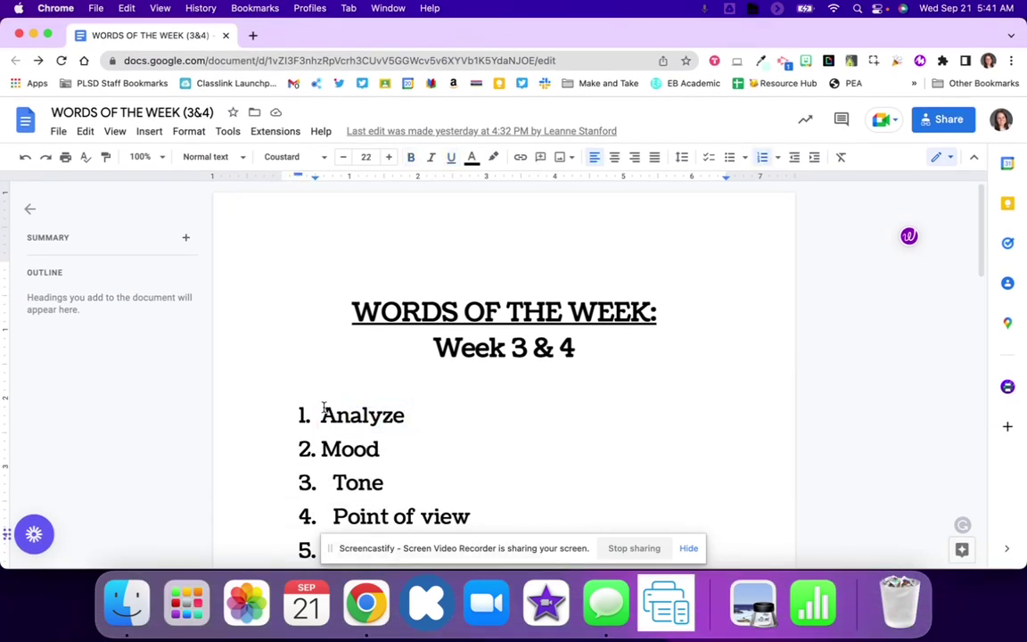
left_click_drag(324, 411, 452, 229)
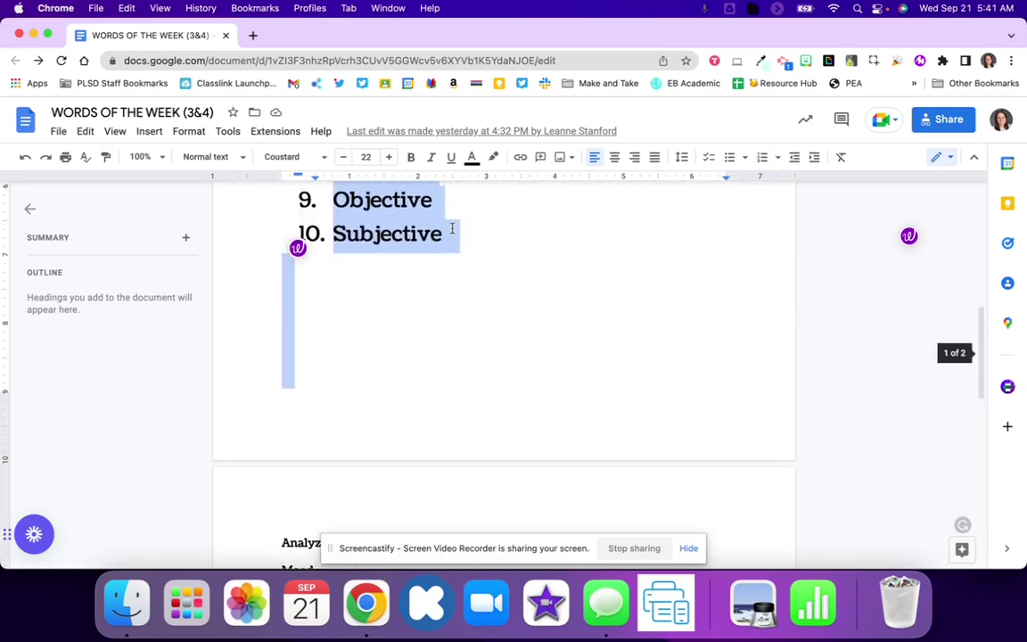
Paste the word list into card 1's term and trim it to analyze.
left_click(227, 35)
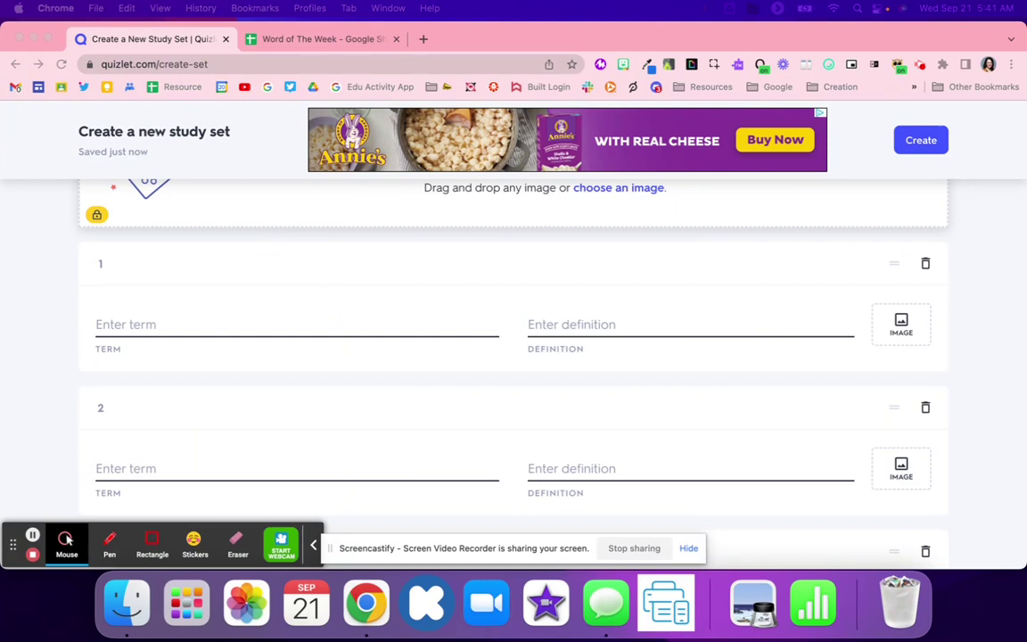
left_click(143, 325)
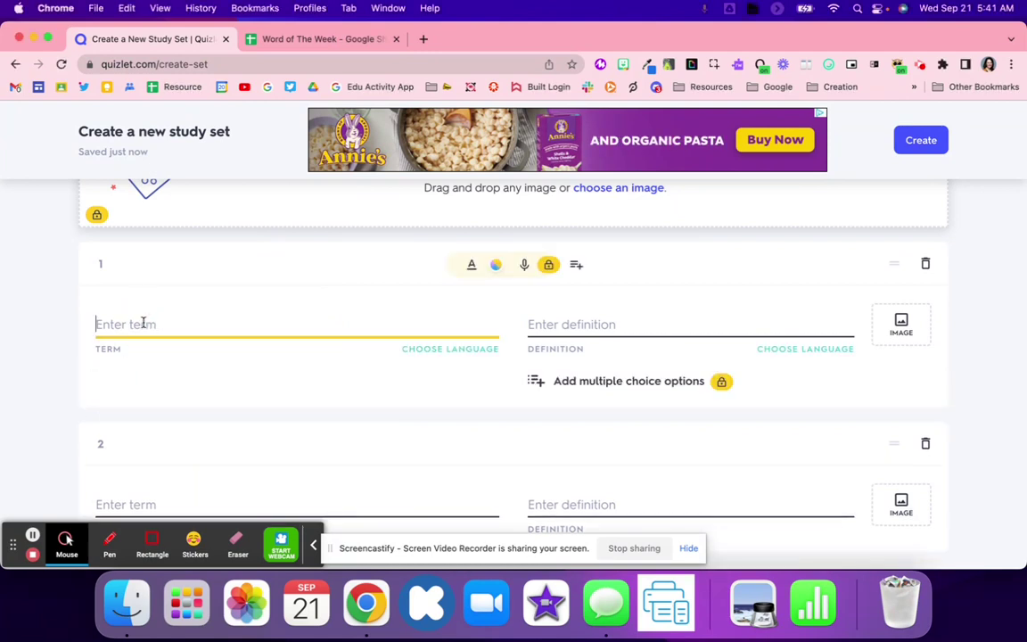
type("Analyze Mood Tone Point of view Third person limited Third person omniscient Convey Interpret Objective Subjective")
left_click_drag(172, 495, 76, 329)
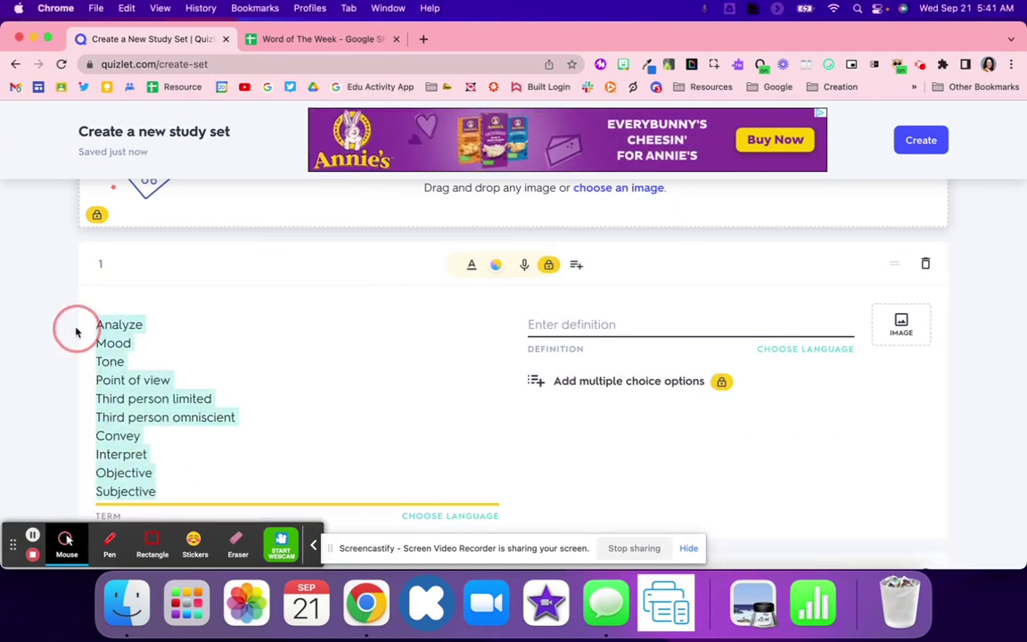
left_click(92, 340)
double_click(115, 345)
left_click(188, 500, "shift")
key("cmd+c")
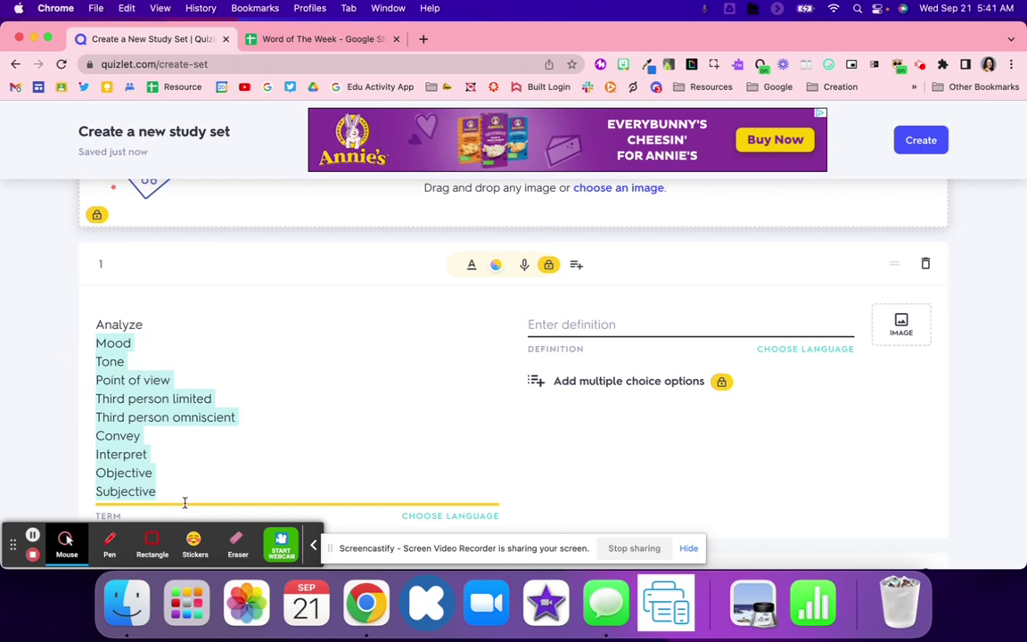
key("BackSpace")
left_click(300, 407)
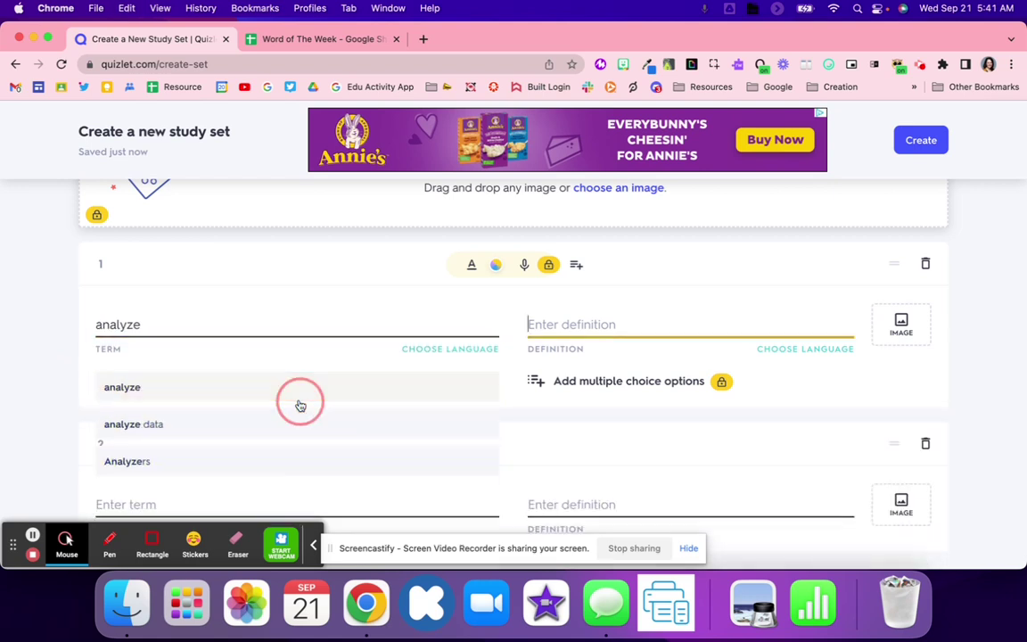
Paste the list into card 2, and define analyze as 'look at something carefully' in English.
scroll(548, 402, "down", 8)
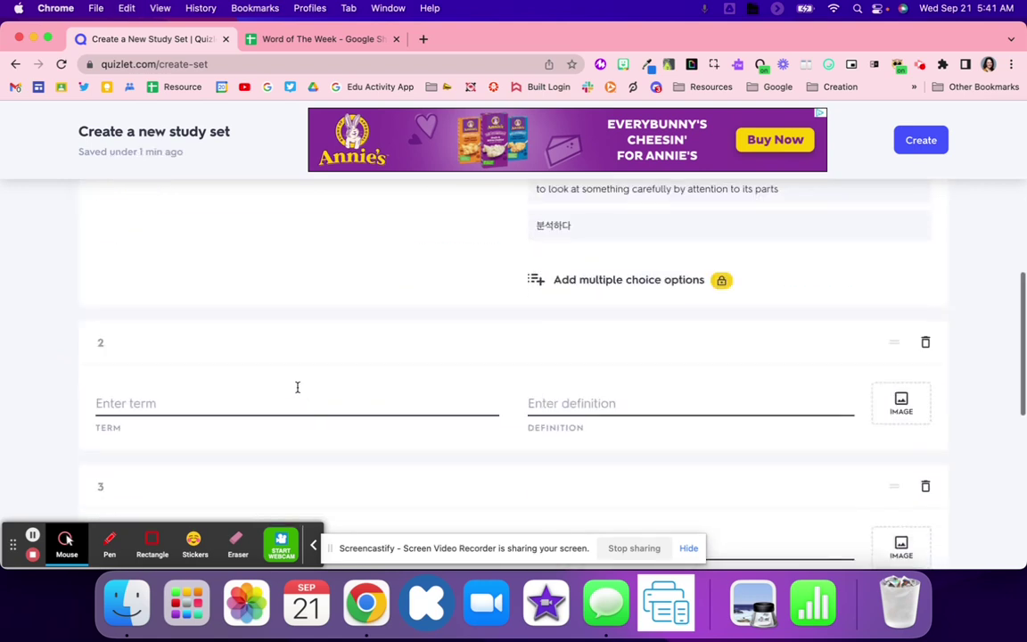
left_click(259, 273)
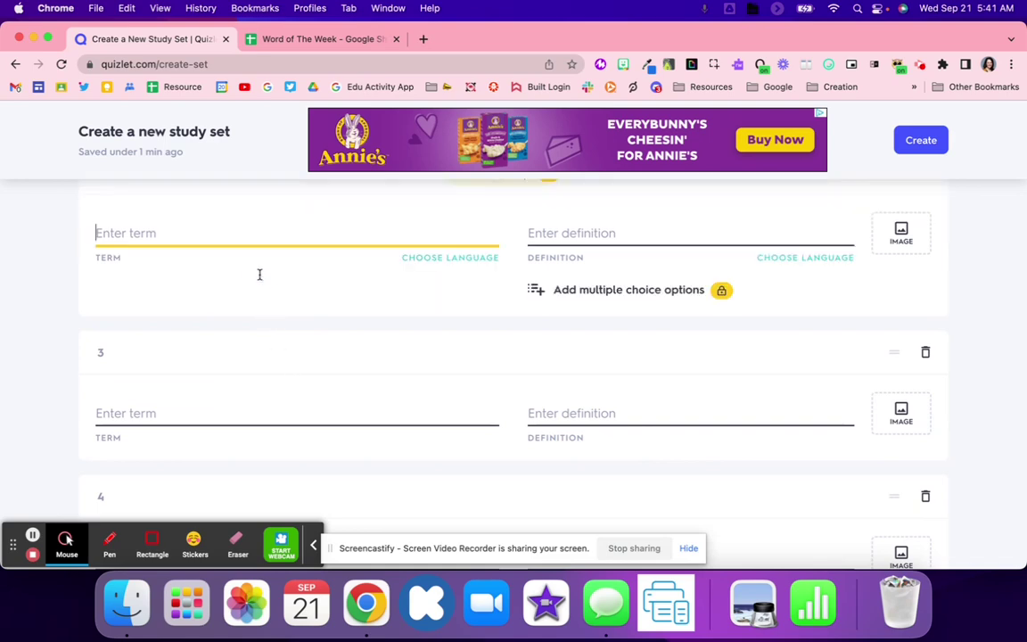
key("cmd+v")
scroll(554, 356, "up", 10)
scroll(549, 359, "down", 5)
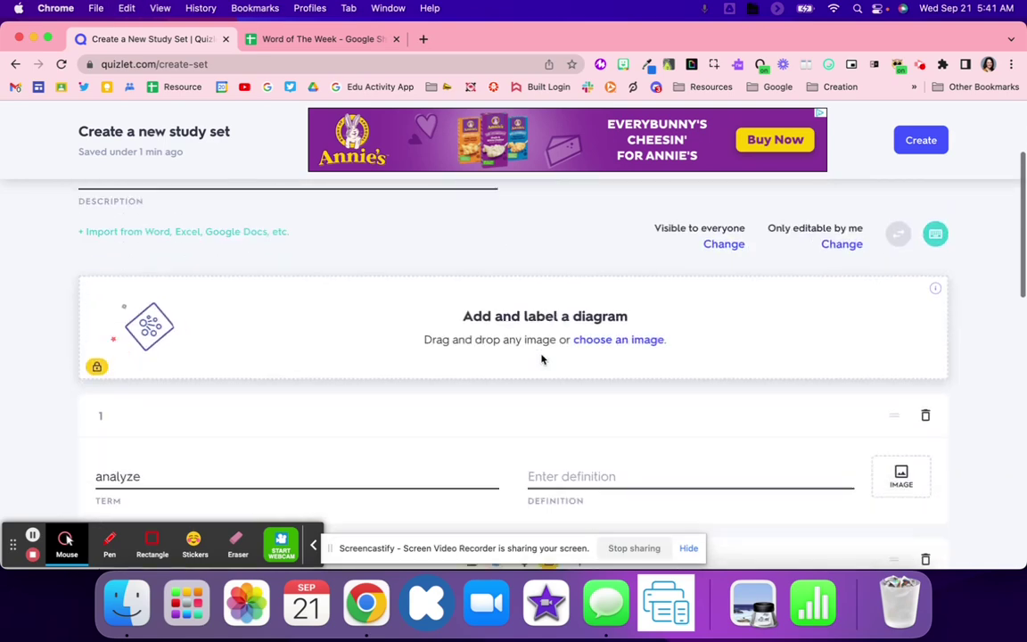
left_click(594, 250)
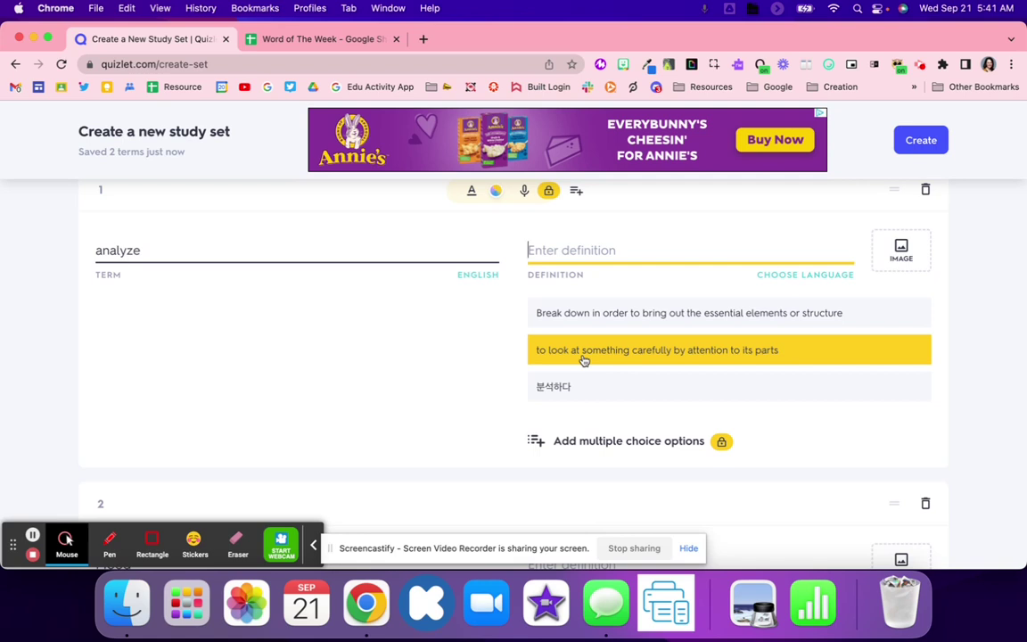
left_click(585, 351)
left_click(829, 272)
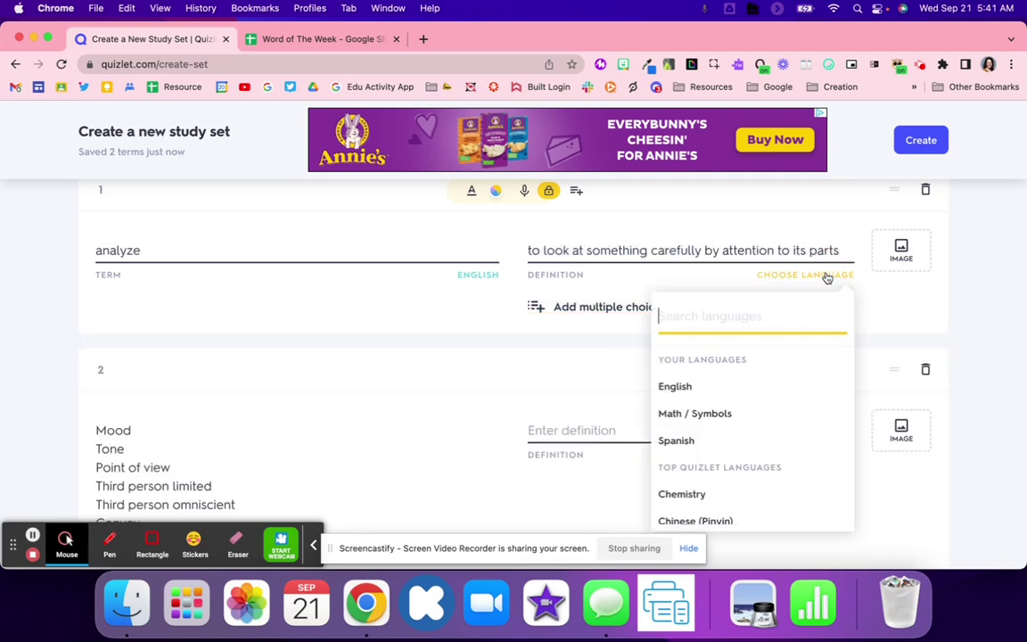
left_click(641, 348)
Trim card 2's term to Mood and define it as how the reader feels about the text.
scroll(416, 331, "down", 3)
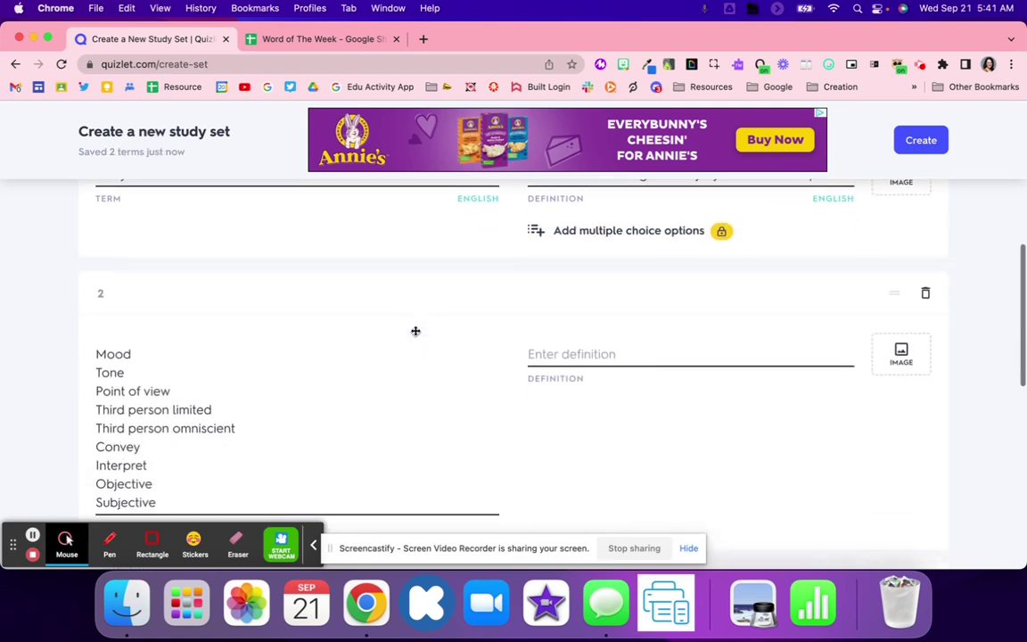
scroll(161, 361, "down", 2)
left_click_drag(159, 460, 81, 325)
key("super+c")
key("BackSpace")
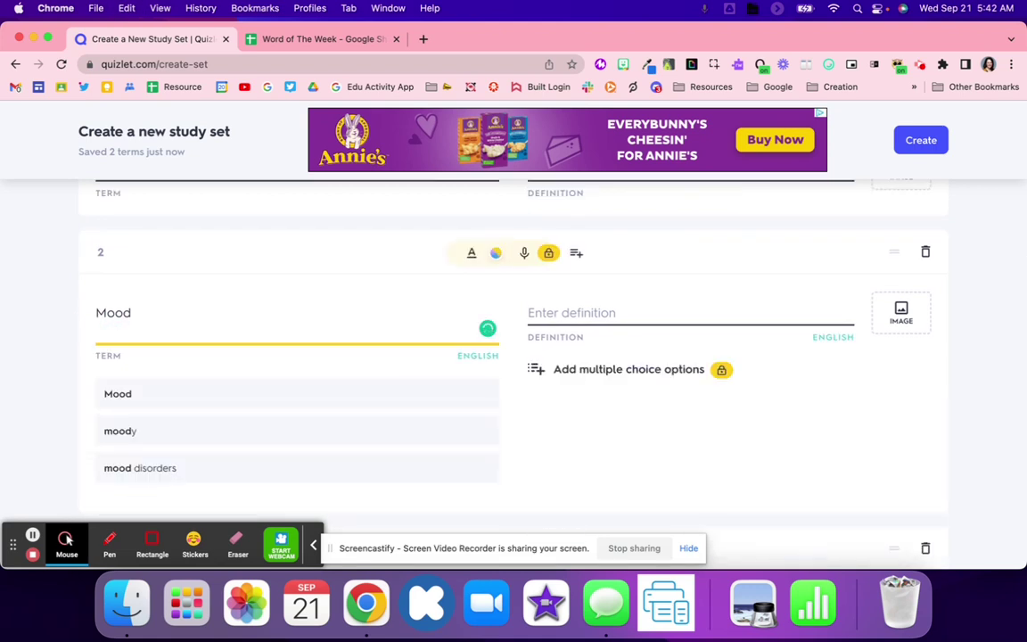
key("BackSpace")
left_click(150, 370)
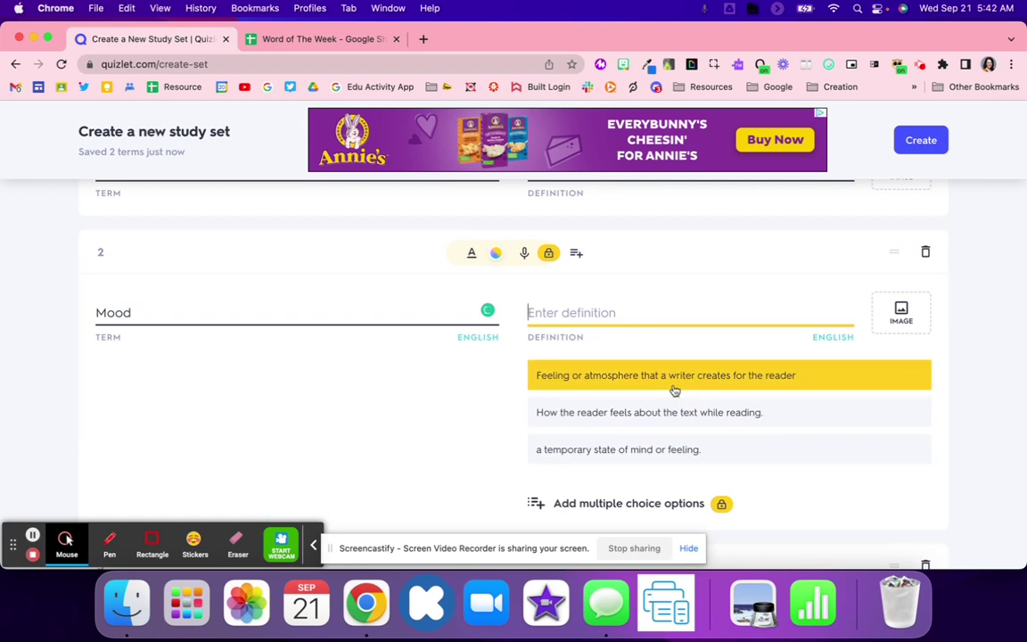
left_click(678, 413)
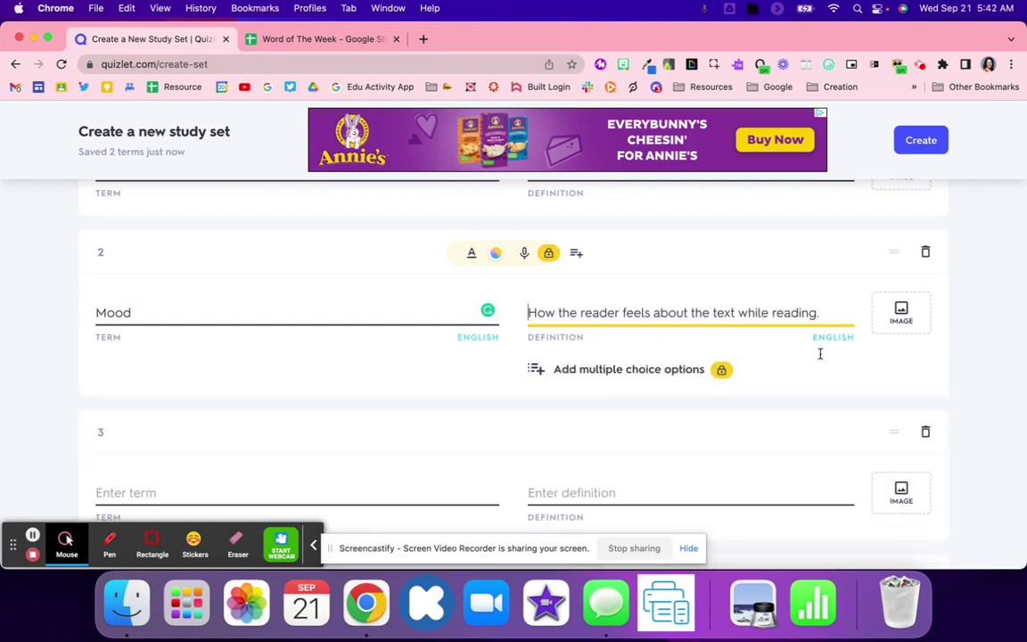
scroll(334, 366, "down", 3)
Make card 3 Tone, defined as the writer's attitude.
left_click(322, 317)
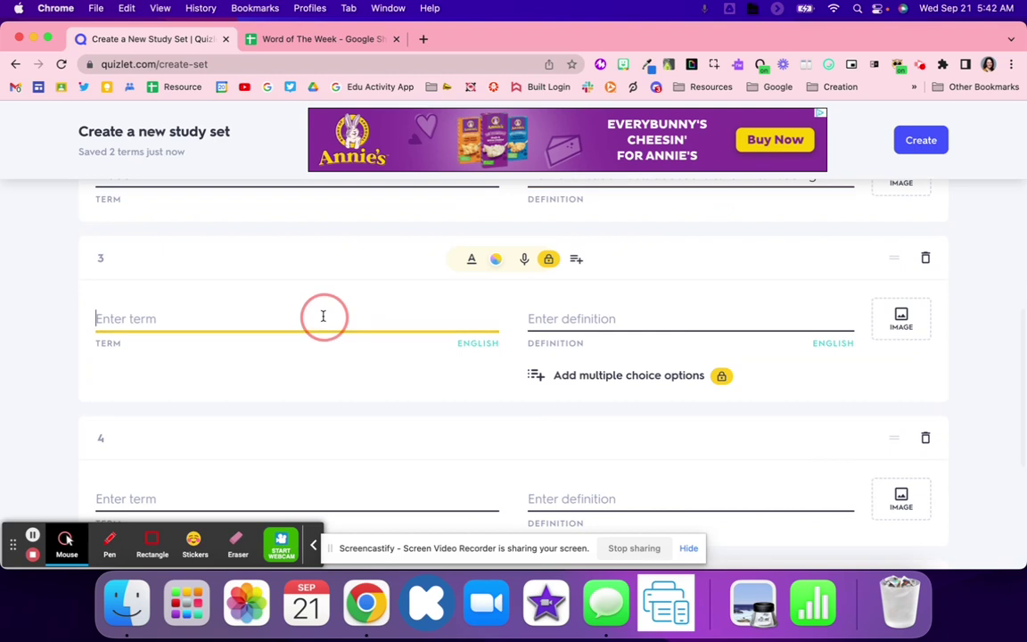
key("super+v")
left_click_drag(178, 446, 78, 333)
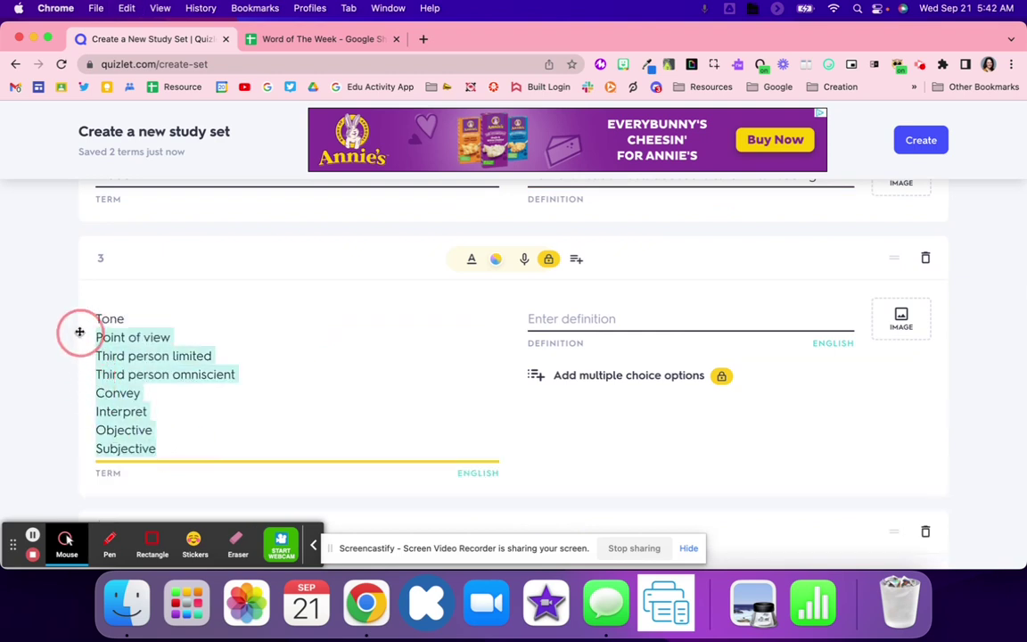
key("super+x")
key("BackSpace")
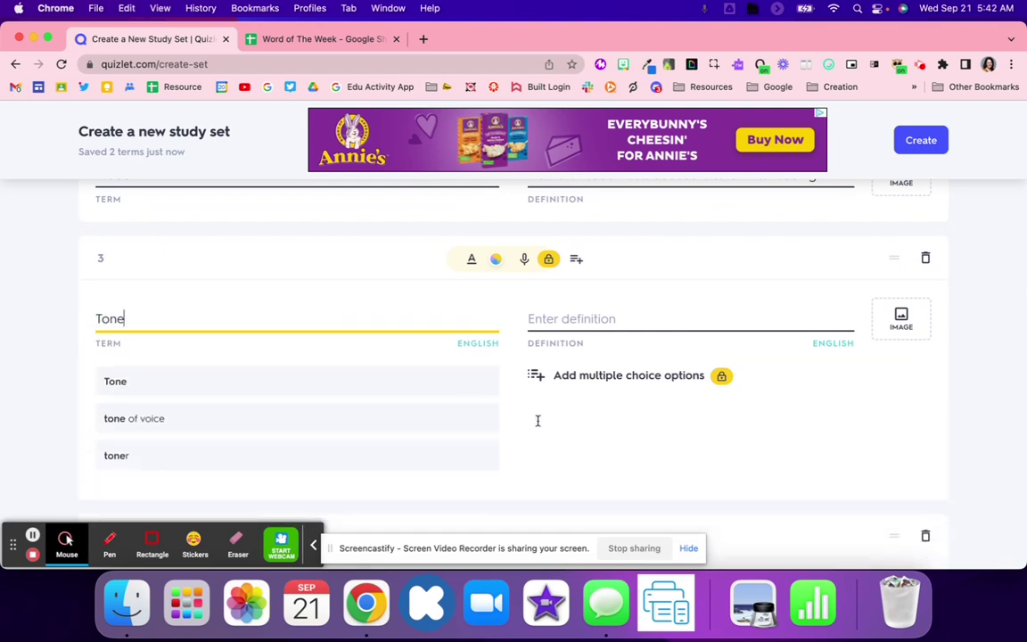
left_click(612, 328)
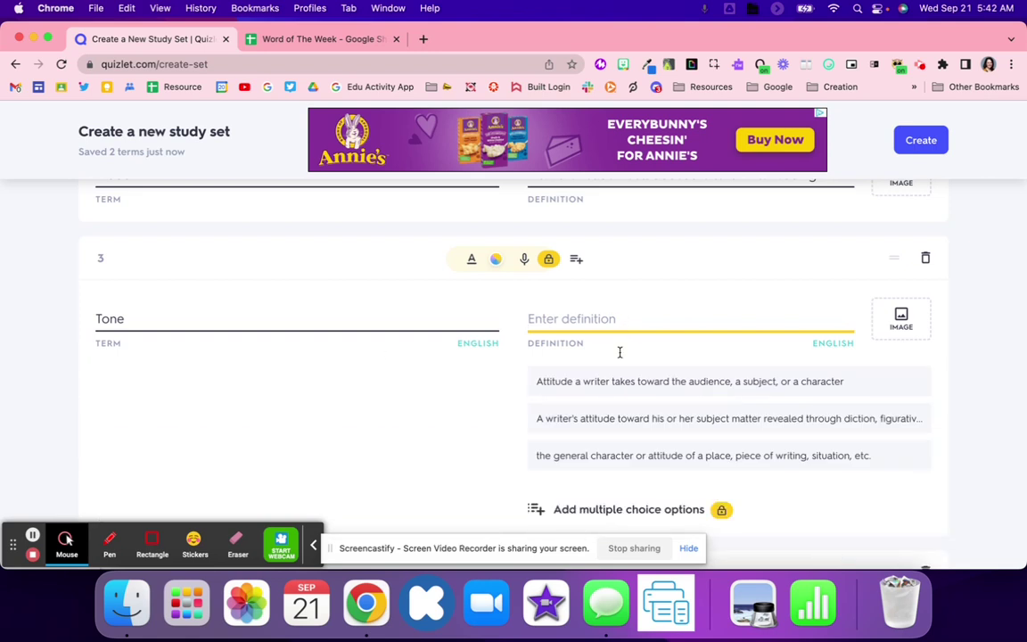
left_click(615, 417)
scroll(614, 418, "down", 4)
Make card 4 point of view, defined as the story's perspective.
left_click(307, 351)
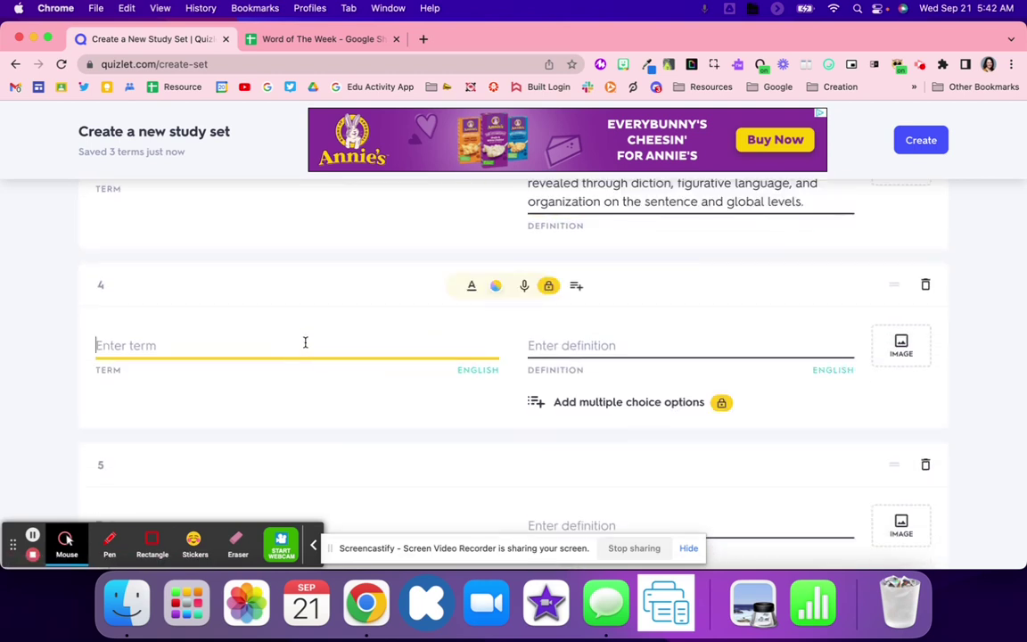
key("super+v")
left_click_drag(162, 459, 83, 362)
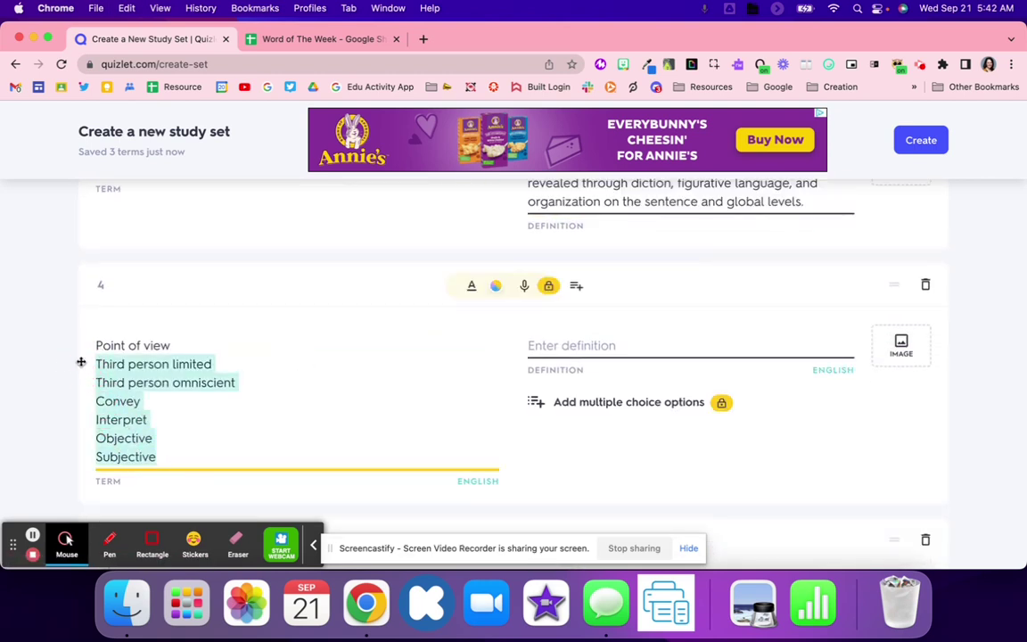
key("BackSpace")
key("BackSpace")
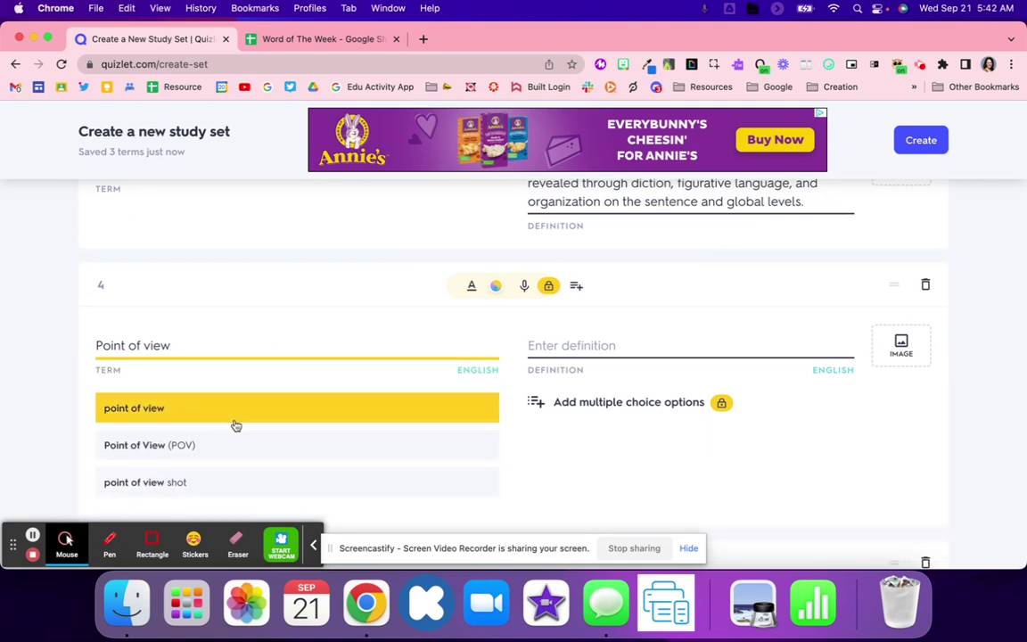
left_click(234, 426)
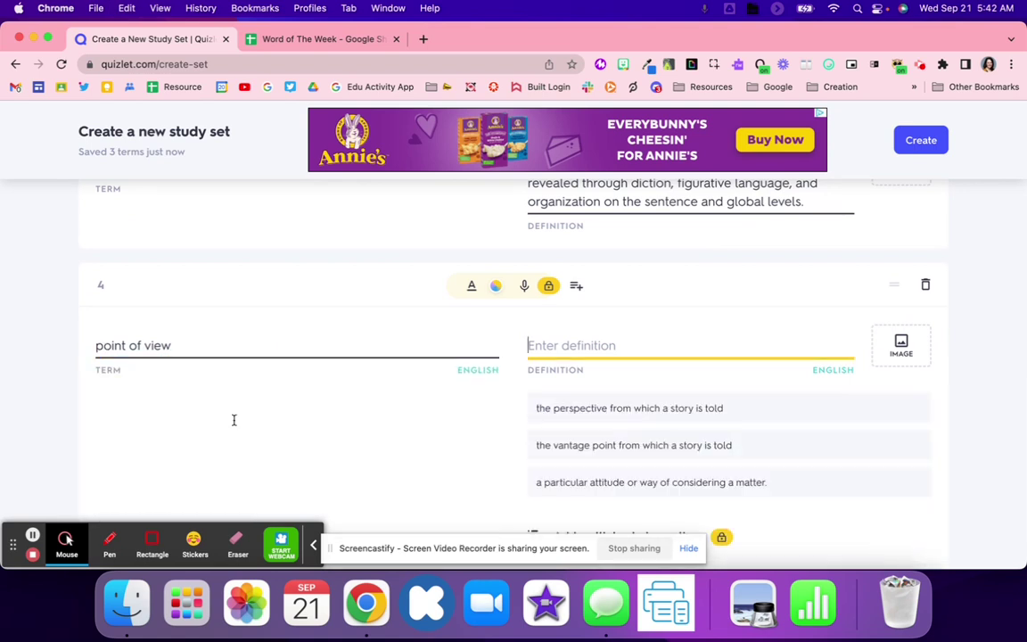
left_click(634, 410)
scroll(258, 385, "down", 2)
Make card 5 third person limited, defined as knowing one character's thoughts.
left_click(255, 377)
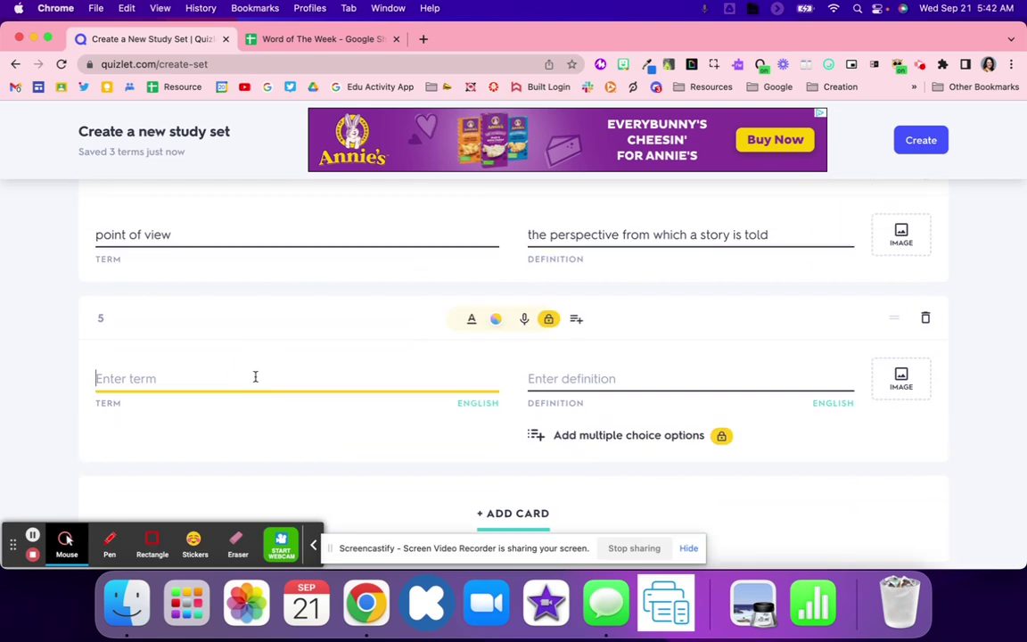
key("super+v")
left_click_drag(161, 470, 90, 402)
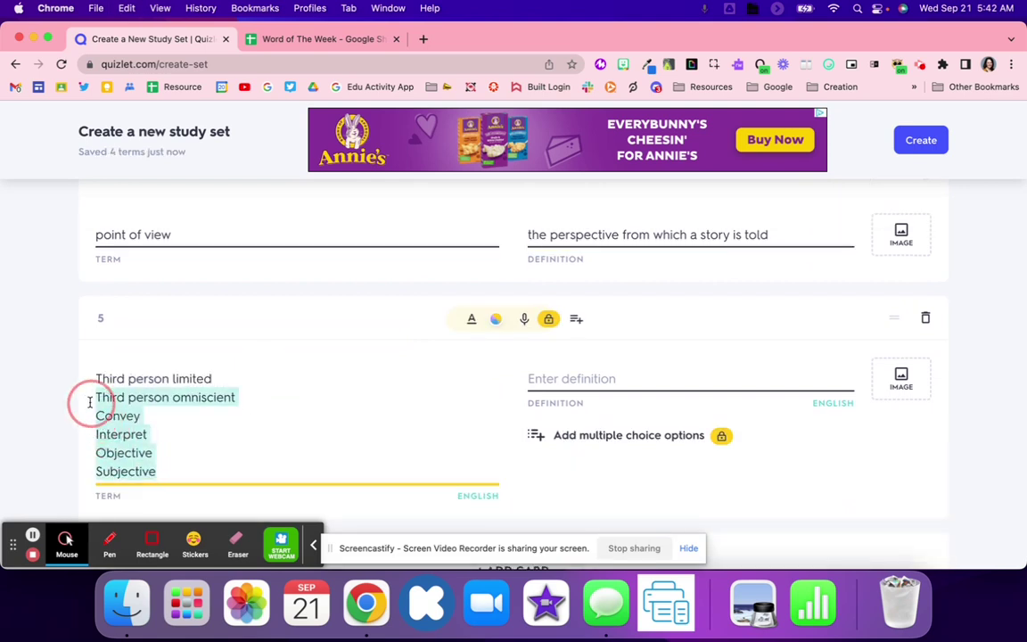
key("super+x")
key("BackSpace")
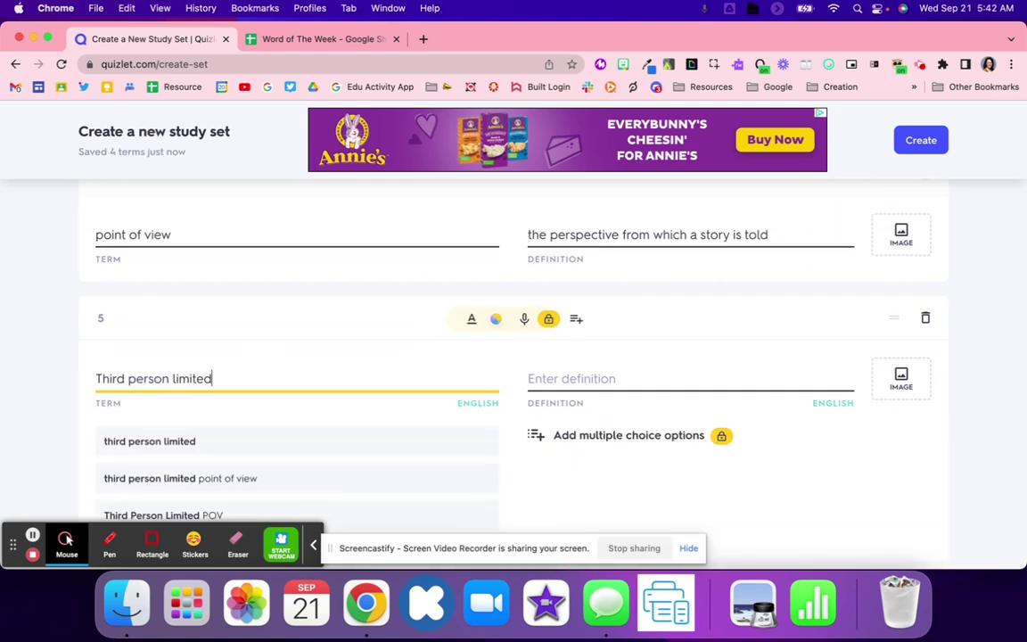
left_click(397, 442)
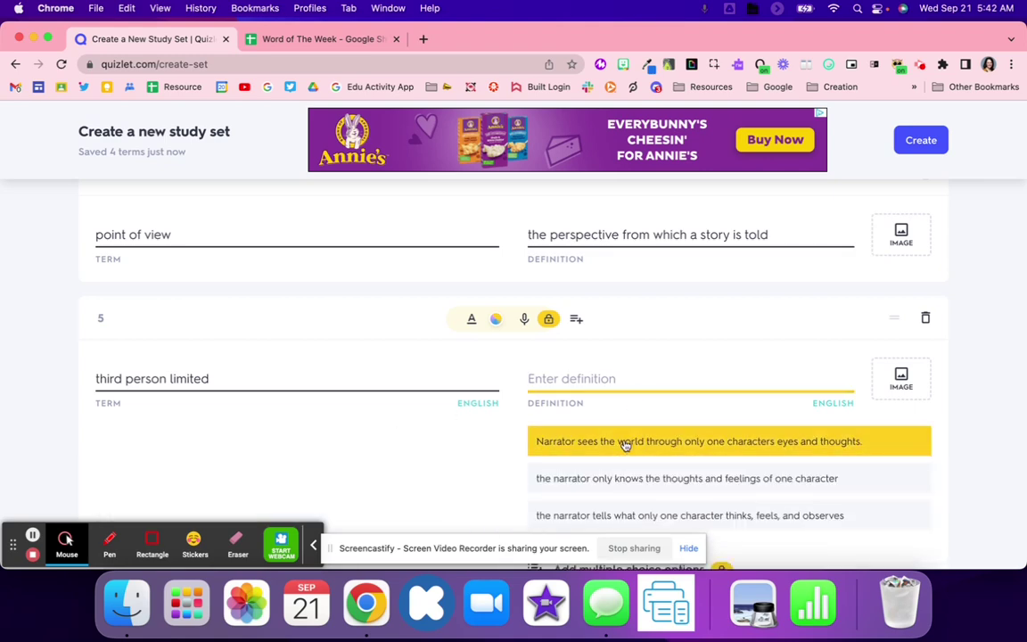
scroll(626, 445, "down", 2)
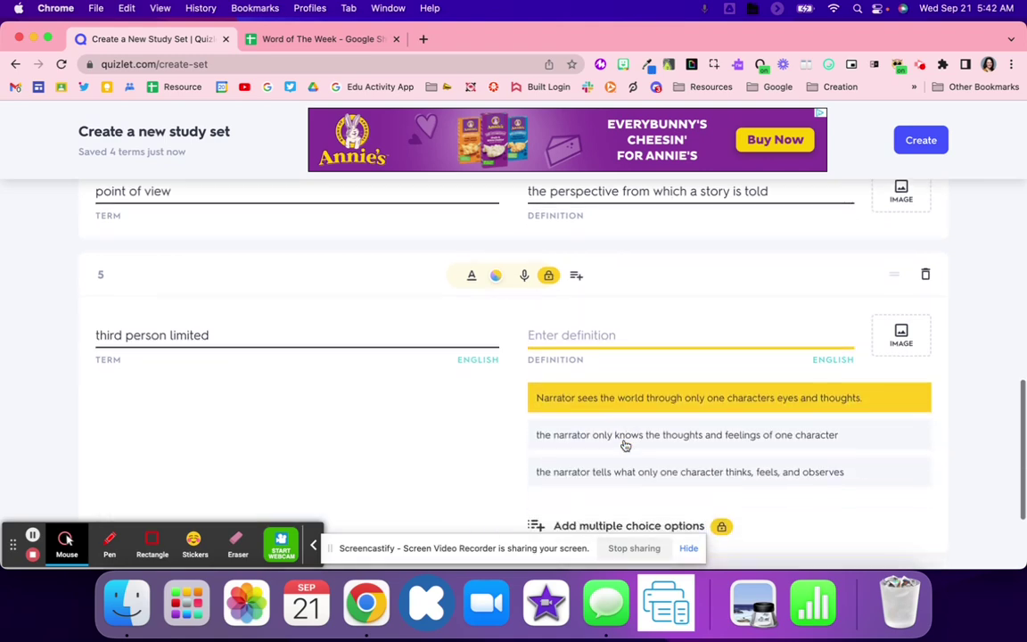
left_click(619, 426)
scroll(422, 426, "down", 1)
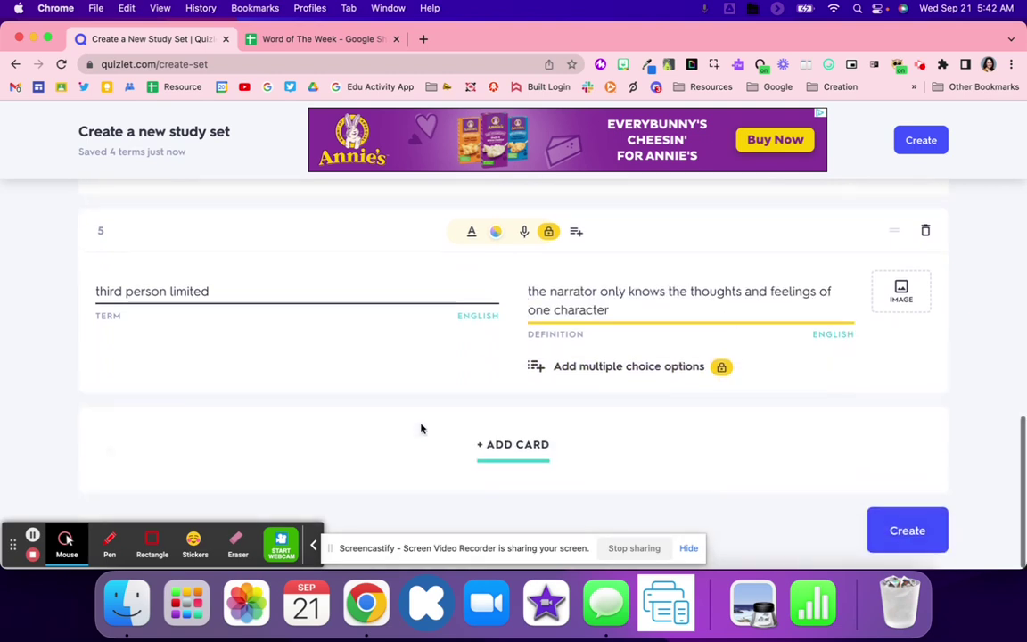
Add card 6 third person omniscient with the all-knowing narrator definition.
left_click(535, 447)
key("super+v")
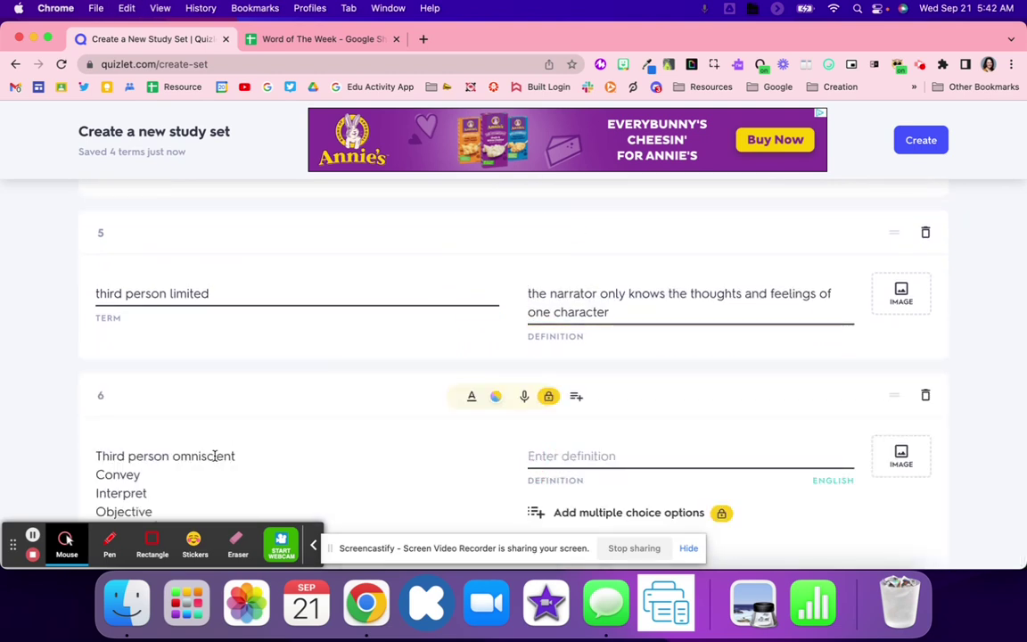
scroll(213, 454, "down", 5)
left_click_drag(162, 351, 81, 294)
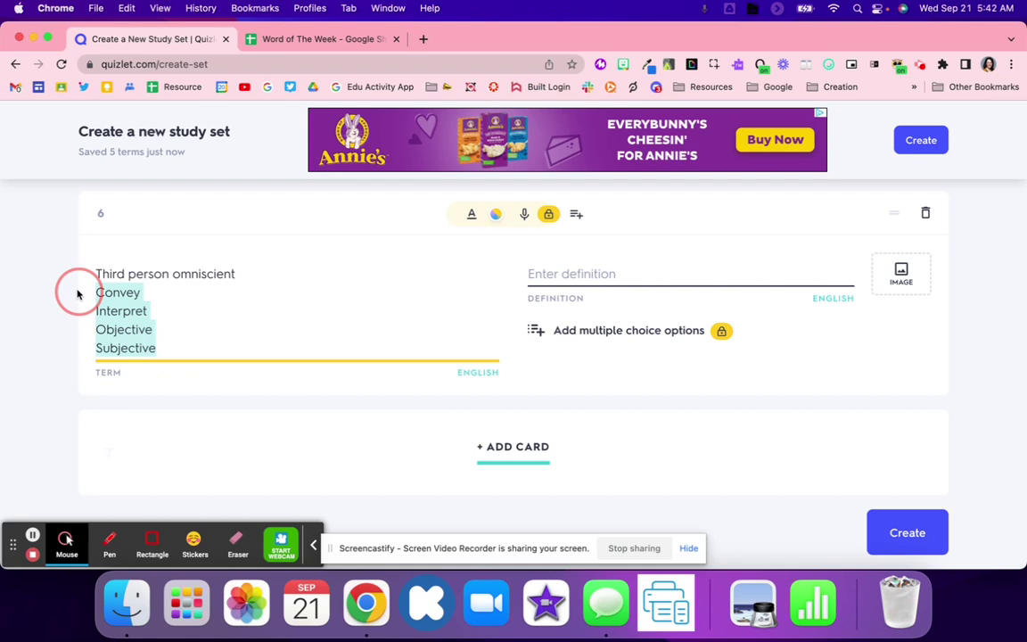
key("super+x")
key("BackSpace")
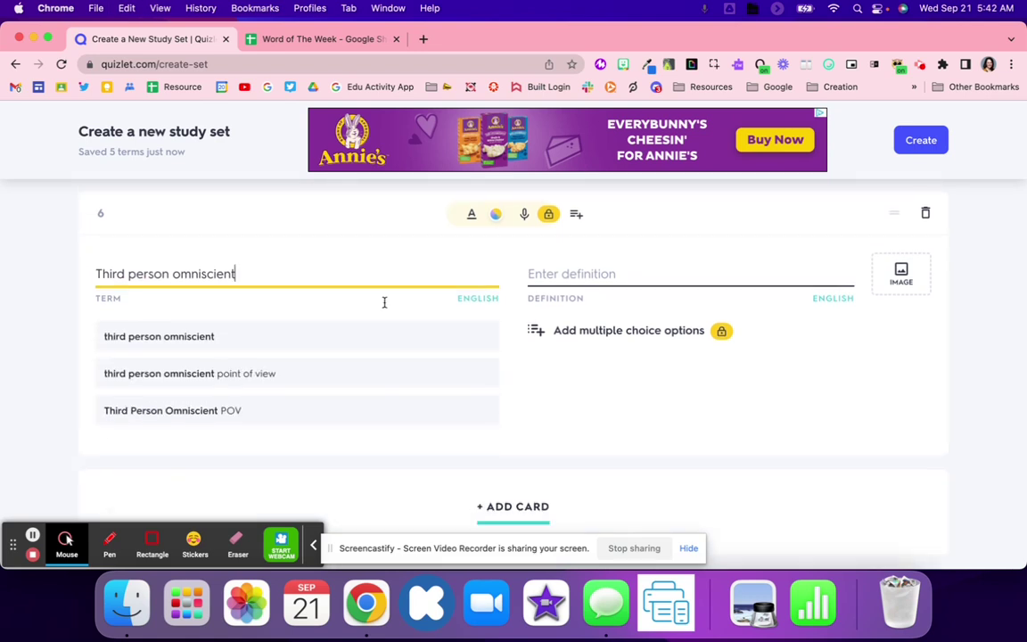
left_click(675, 287)
left_click(667, 312)
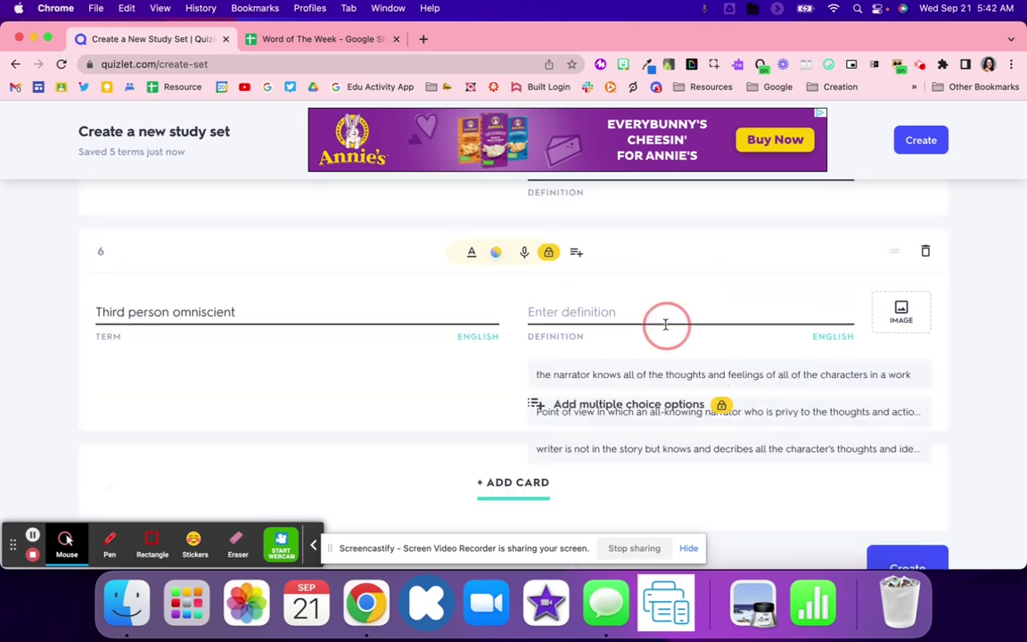
left_click(449, 314)
left_click(534, 312)
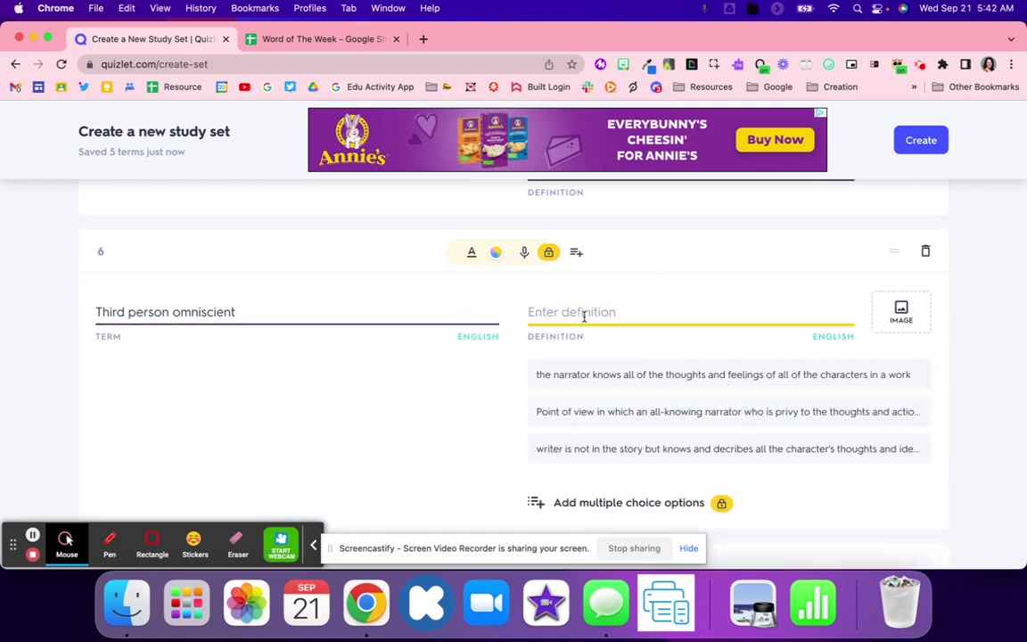
left_click(591, 412)
scroll(473, 403, "down", 1)
Add card 7 convey with the transport/transmit definition, removing its (v.) label.
left_click(543, 444)
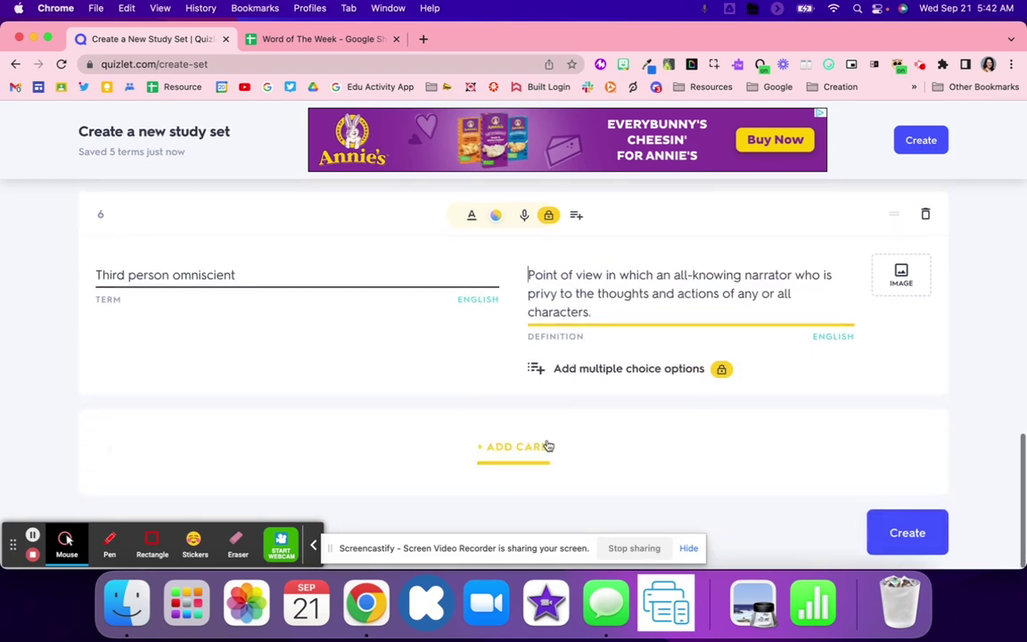
key("super+v")
scroll(161, 486, "down", 2)
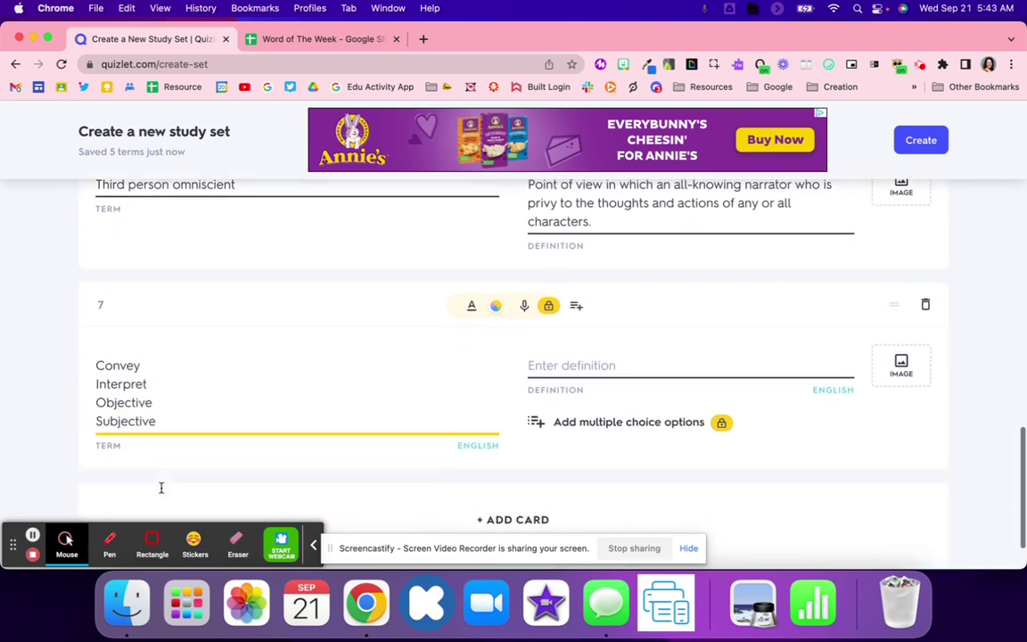
left_click_drag(172, 415, 74, 381)
key("BackSpace")
key("BackSpace")
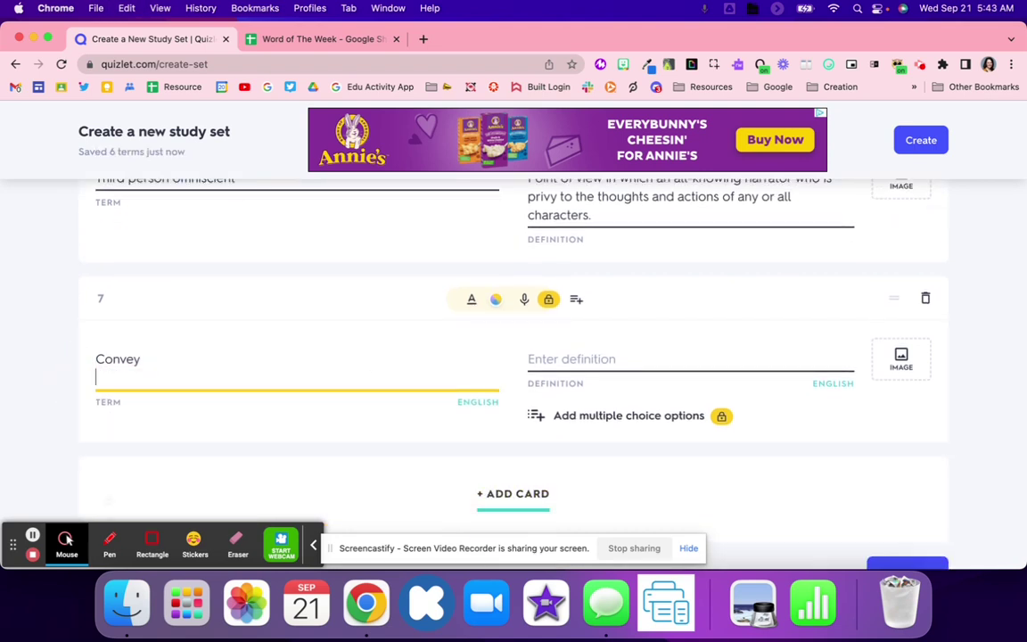
left_click(339, 425)
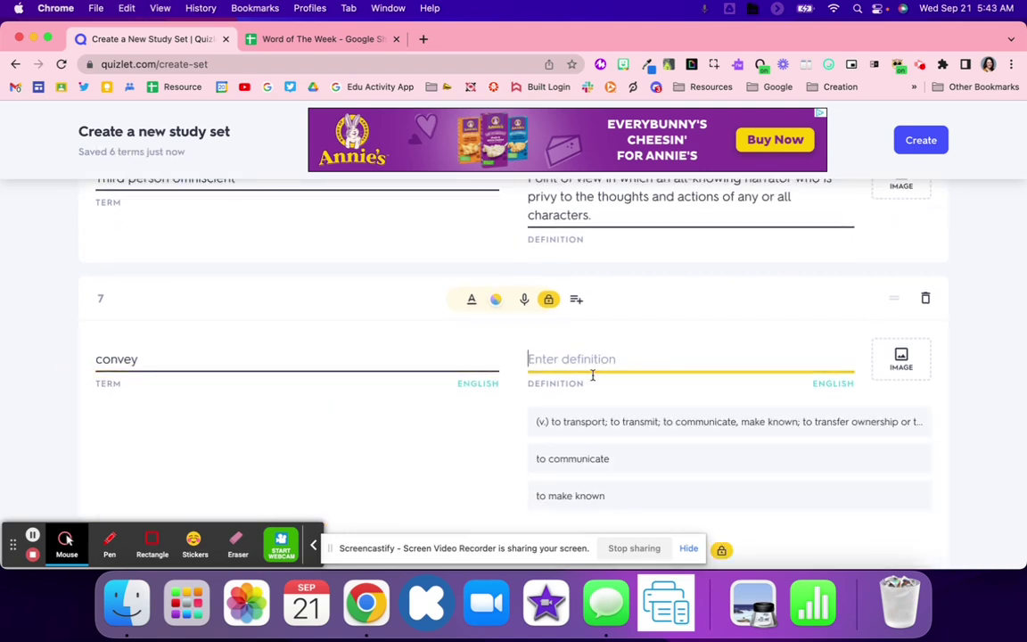
left_click(648, 430)
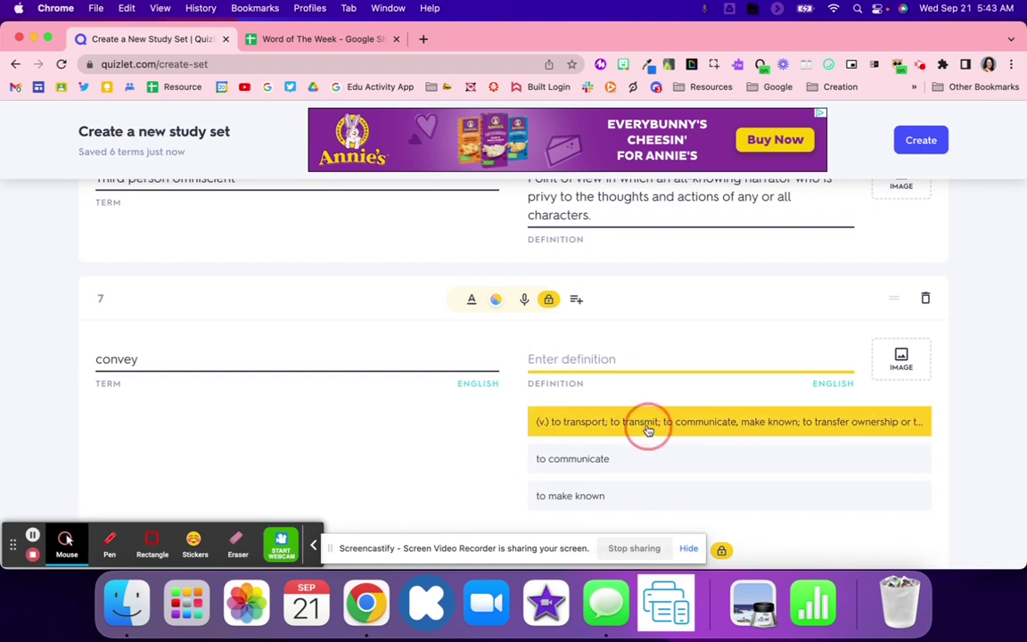
left_click_drag(528, 359, 546, 359)
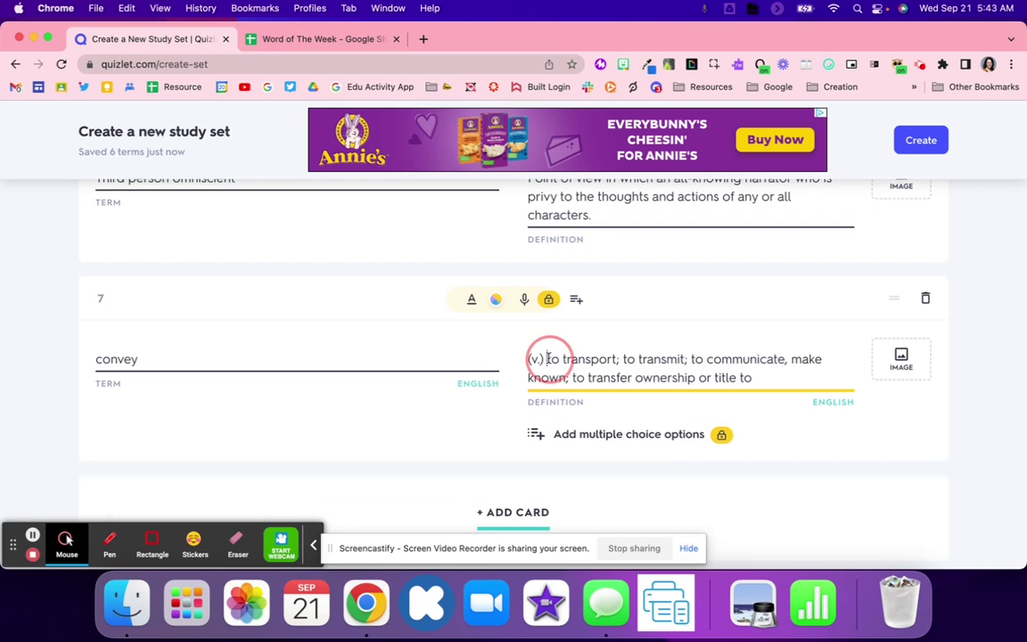
key("BackSpace")
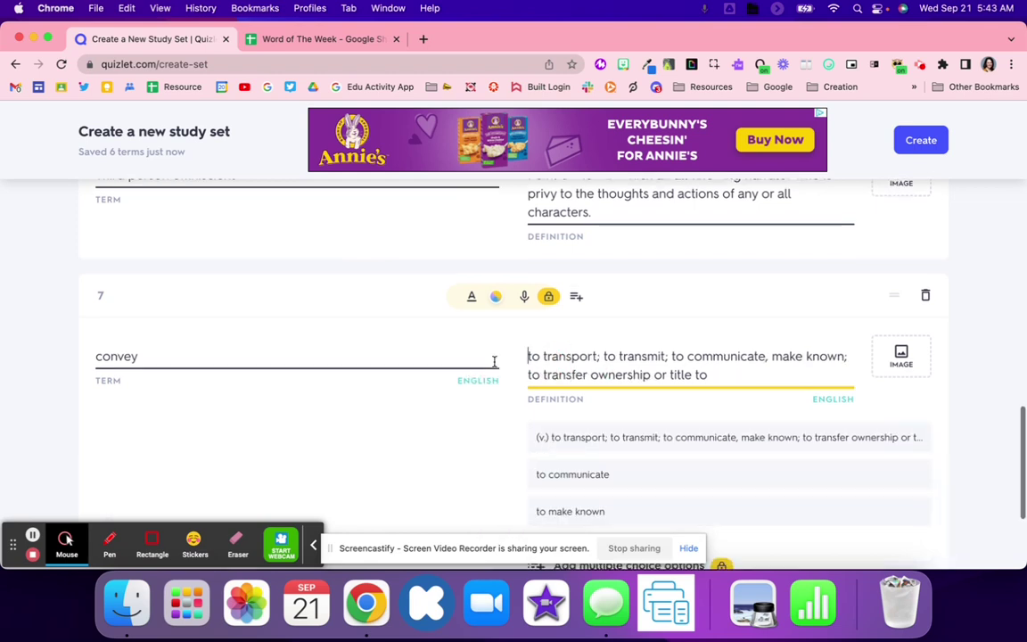
scroll(493, 360, "down", 4)
Add card 8 interpret, defined as explaining the meaning of something.
left_click(521, 492)
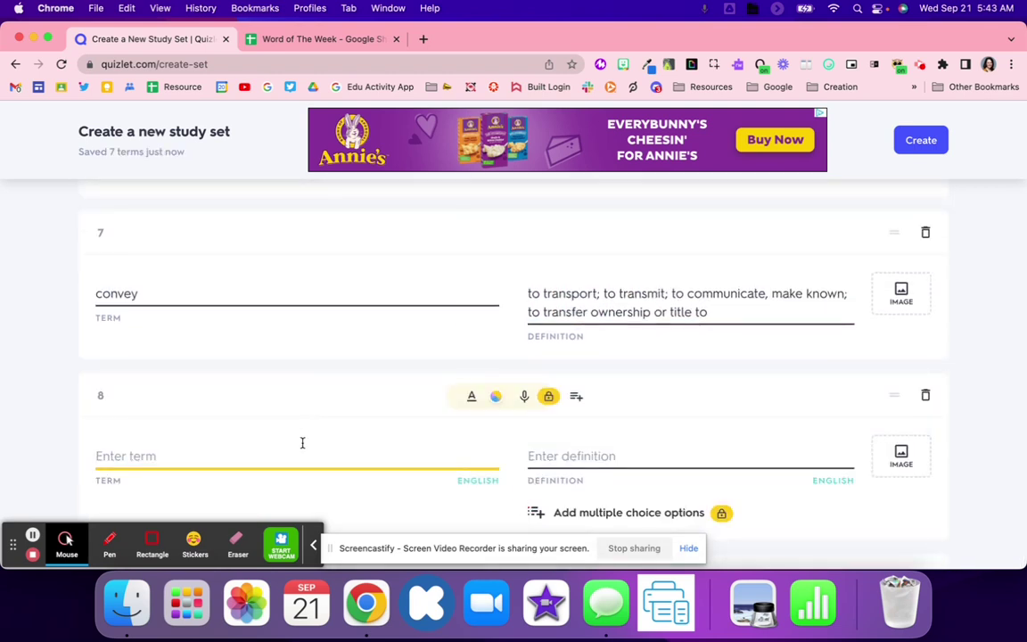
key("super+v")
left_click_drag(157, 493, 92, 465)
key("BackSpace")
key("BackSpace")
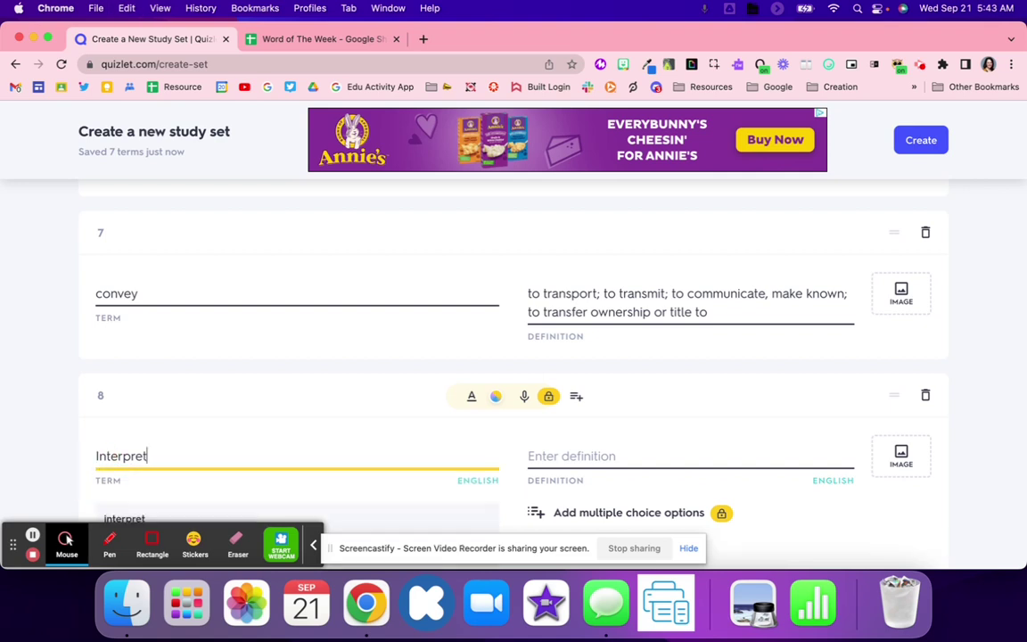
scroll(312, 444, "down", 3)
left_click(183, 410)
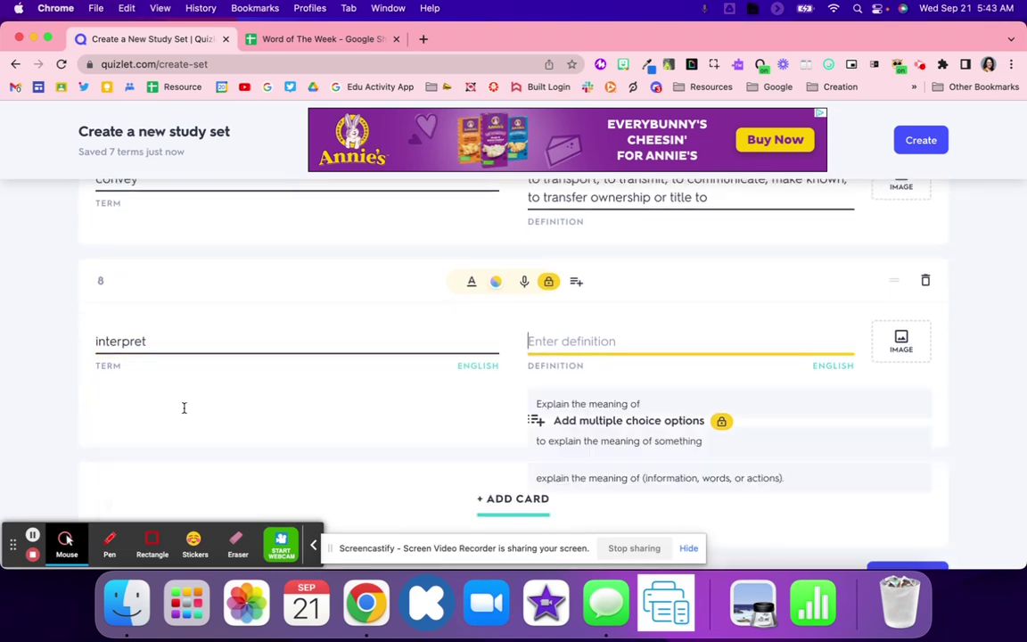
scroll(284, 364, "down", 2)
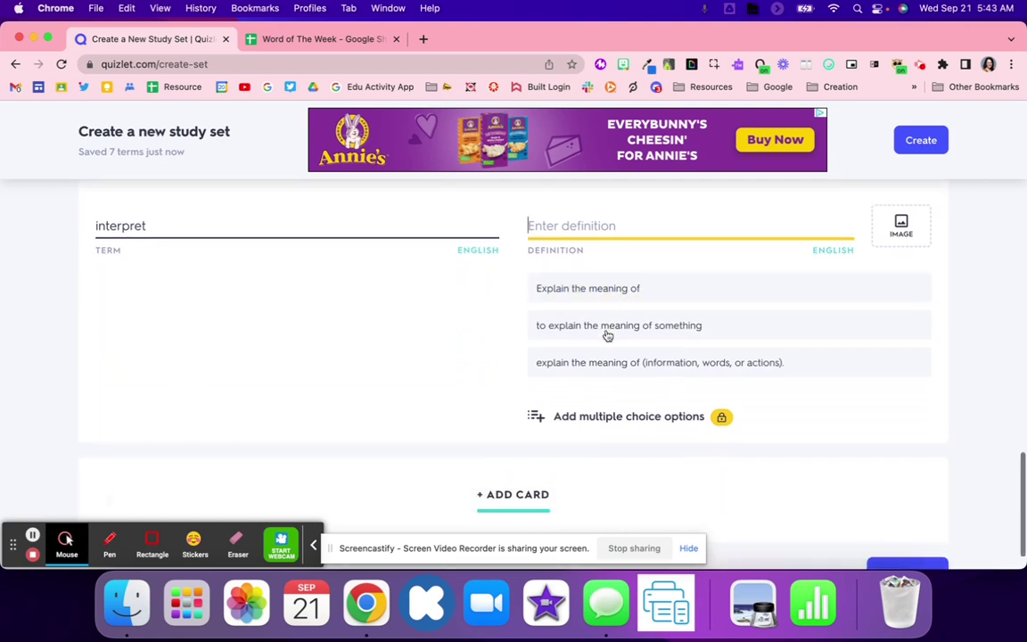
left_click(606, 334)
Add card 9 objective with the factual, unbiased definition.
left_click(495, 448)
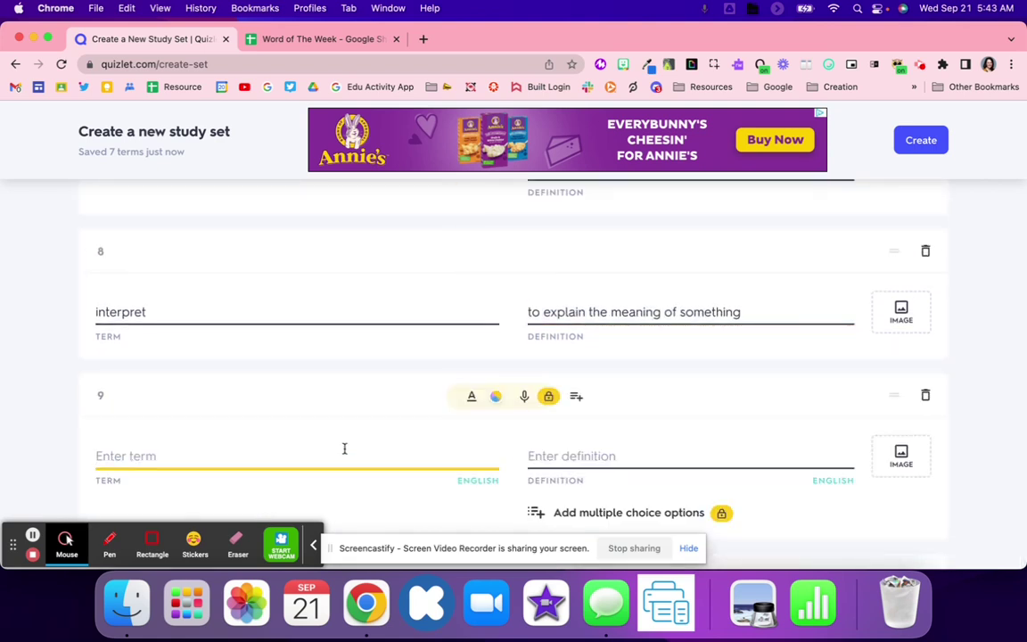
key("super+v")
double_click(149, 467)
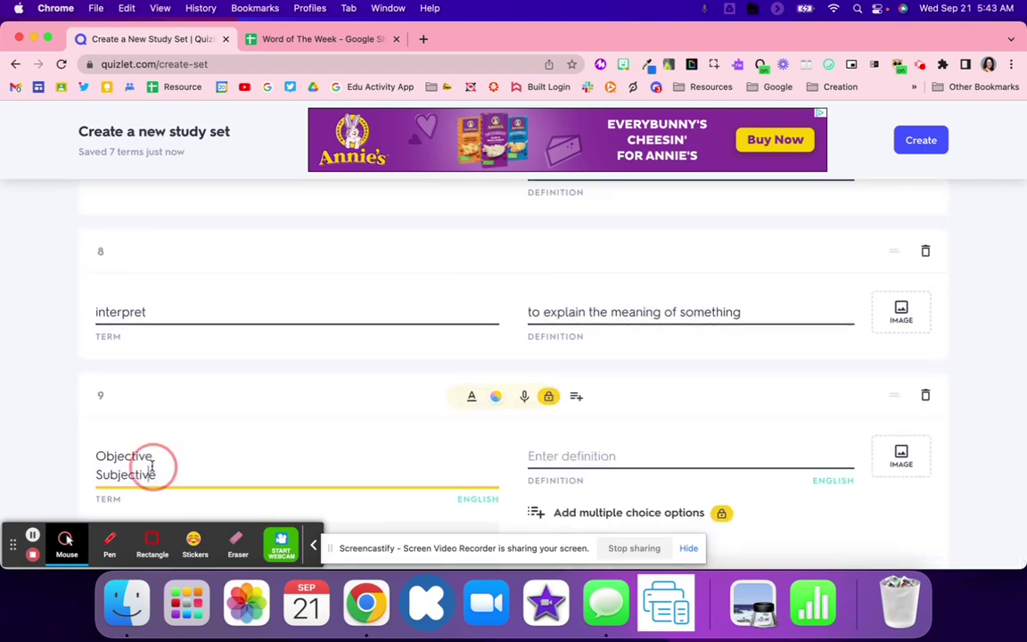
key("BackSpace")
key("BackSpace")
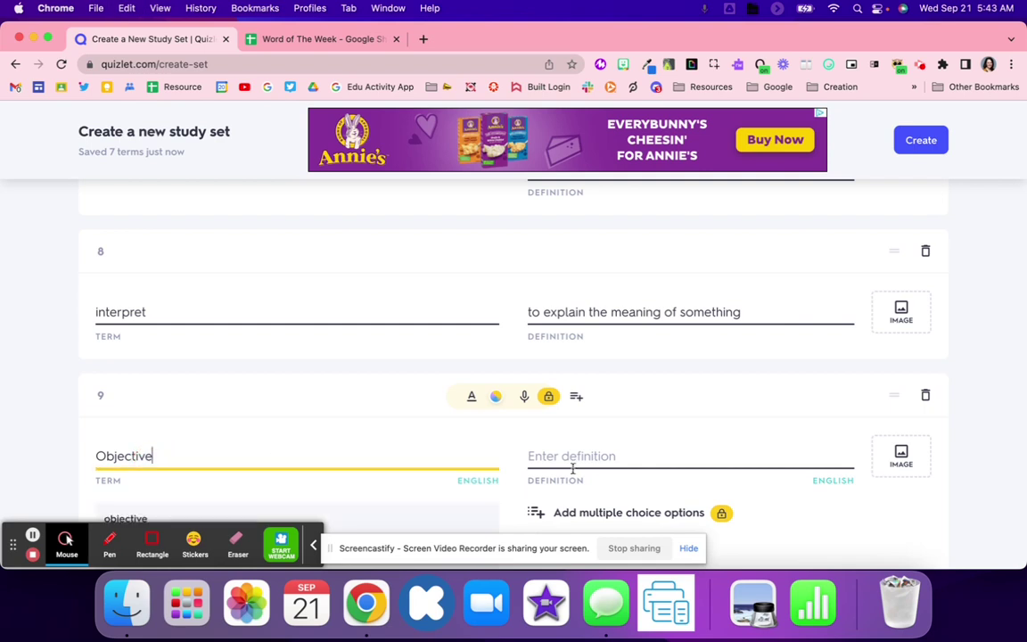
scroll(592, 479, "down", 3)
left_click(359, 415)
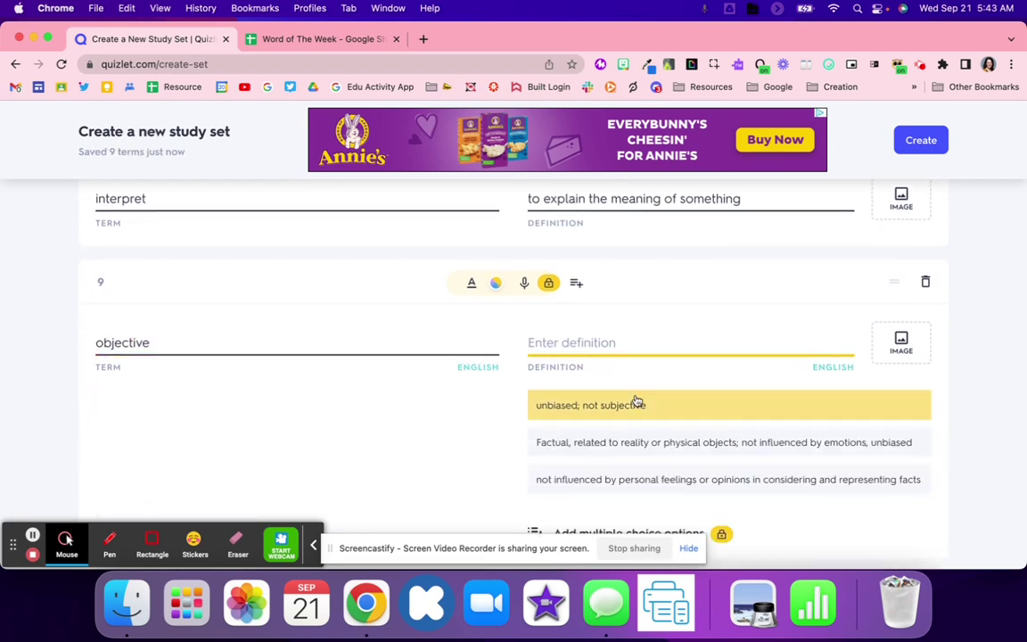
left_click(630, 443)
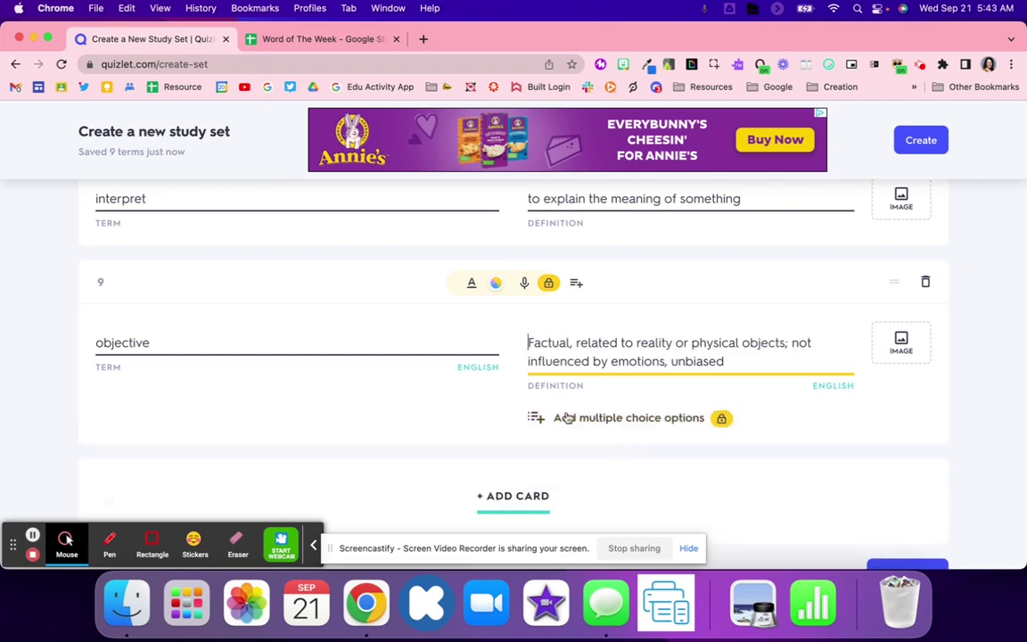
scroll(562, 420, "down", 1)
Add card 10 Subjective with its suggested definition, create the set, and copy its share link.
left_click(511, 445)
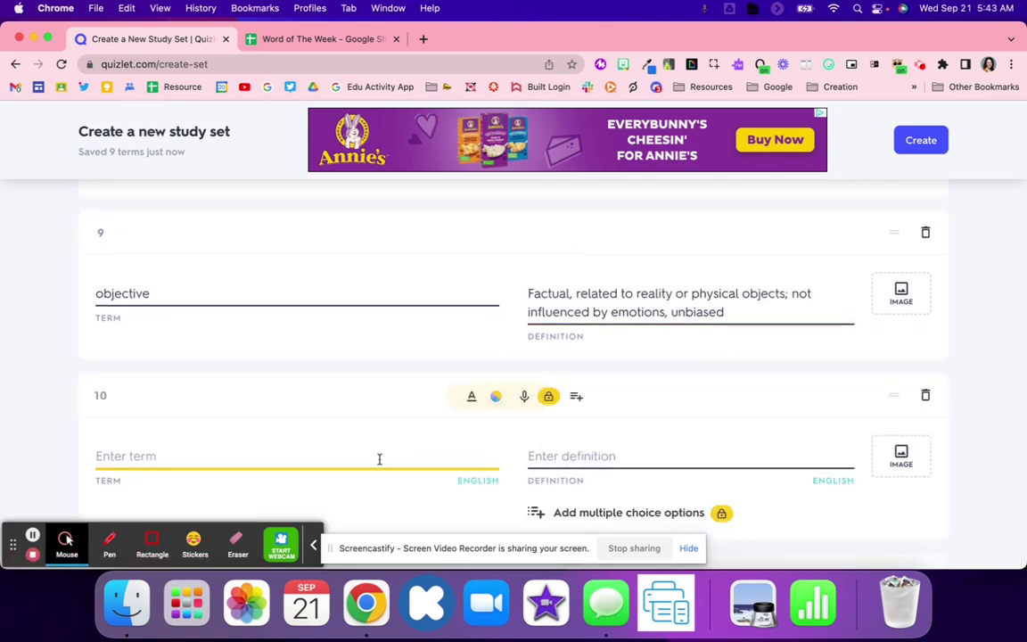
type("Subjective")
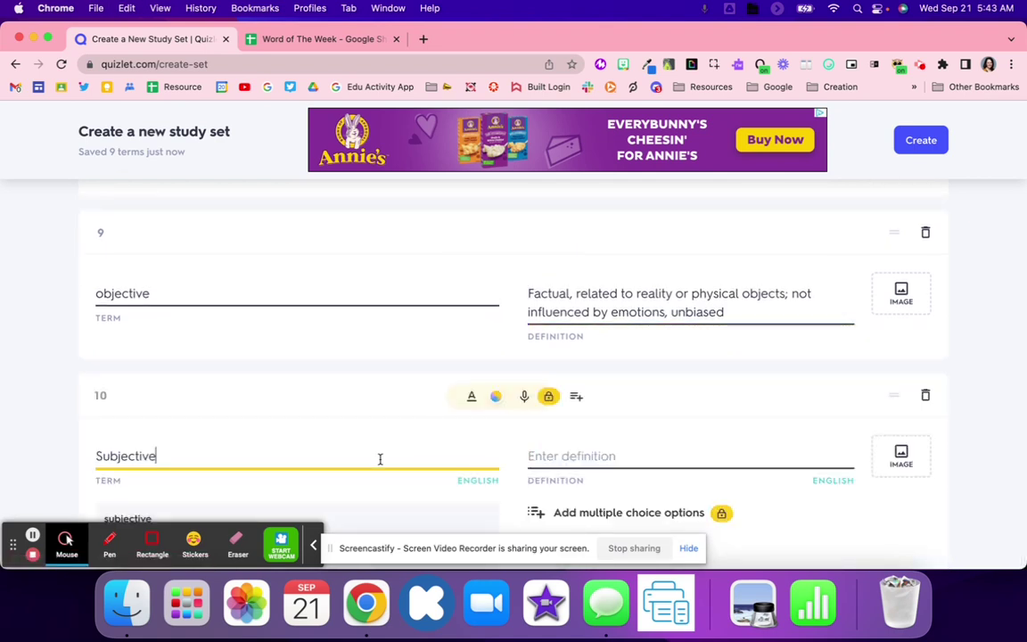
left_click(337, 519)
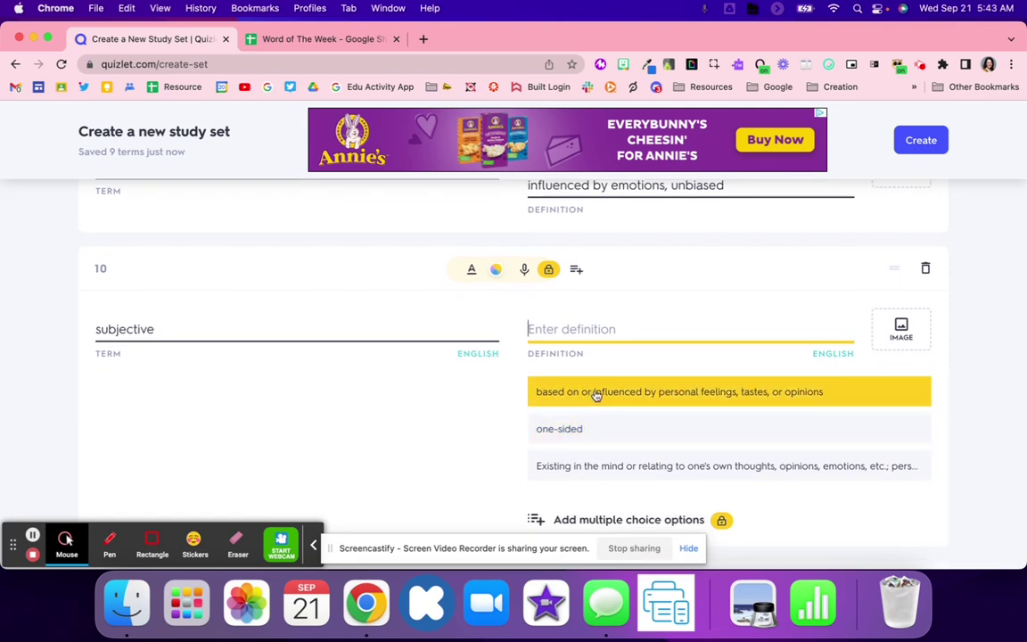
left_click(597, 395)
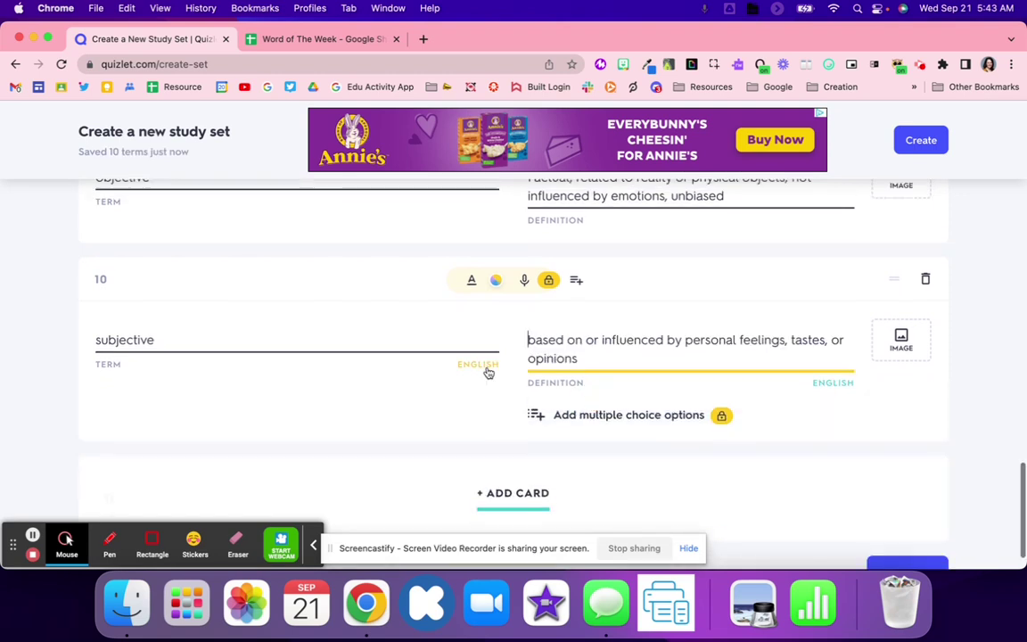
scroll(486, 372, "down", 2)
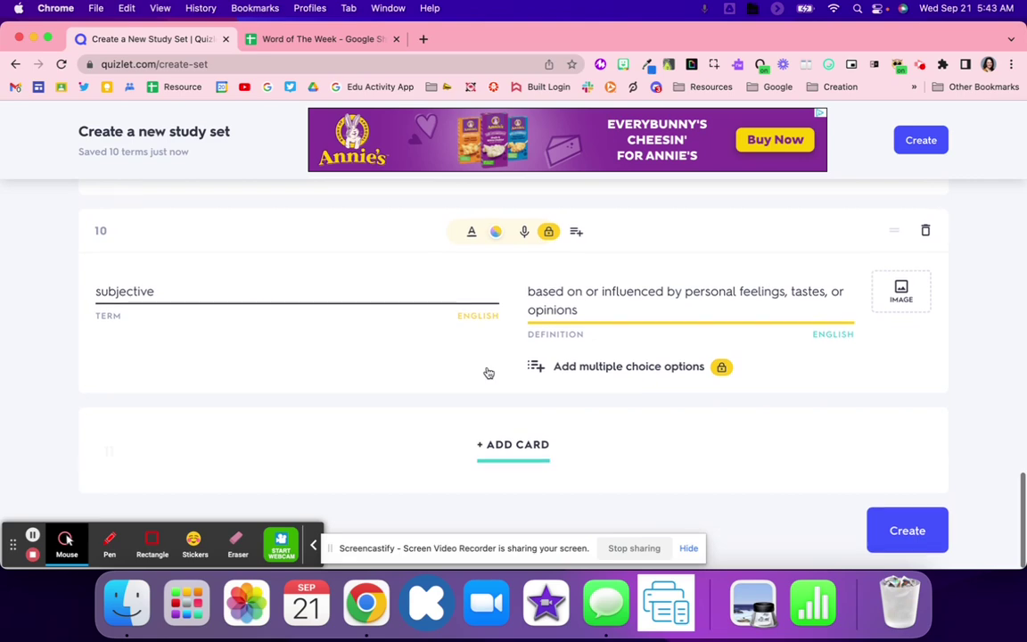
left_click(905, 532)
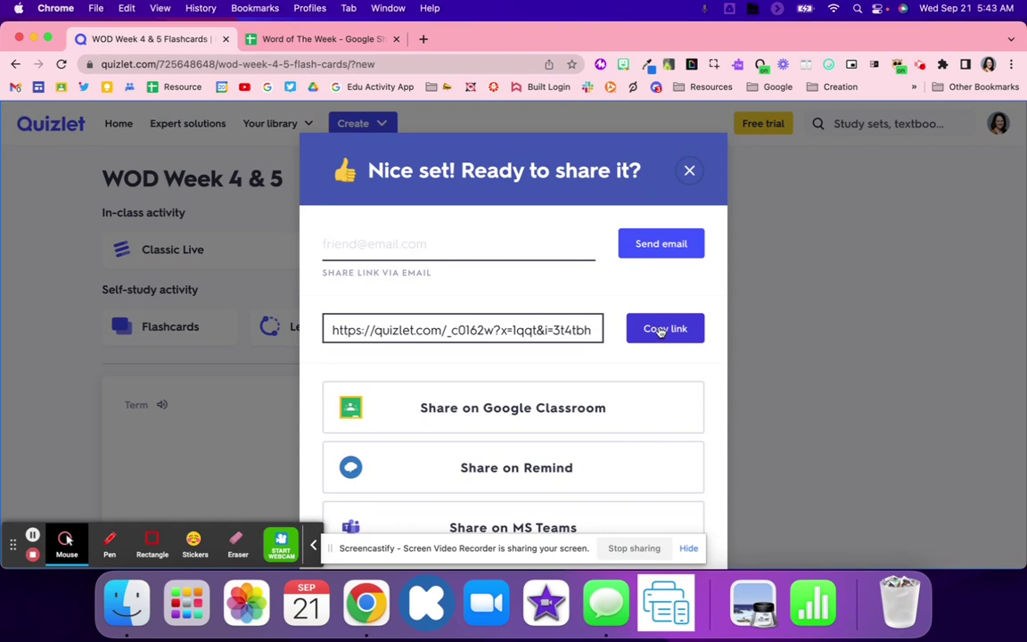
left_click(660, 330)
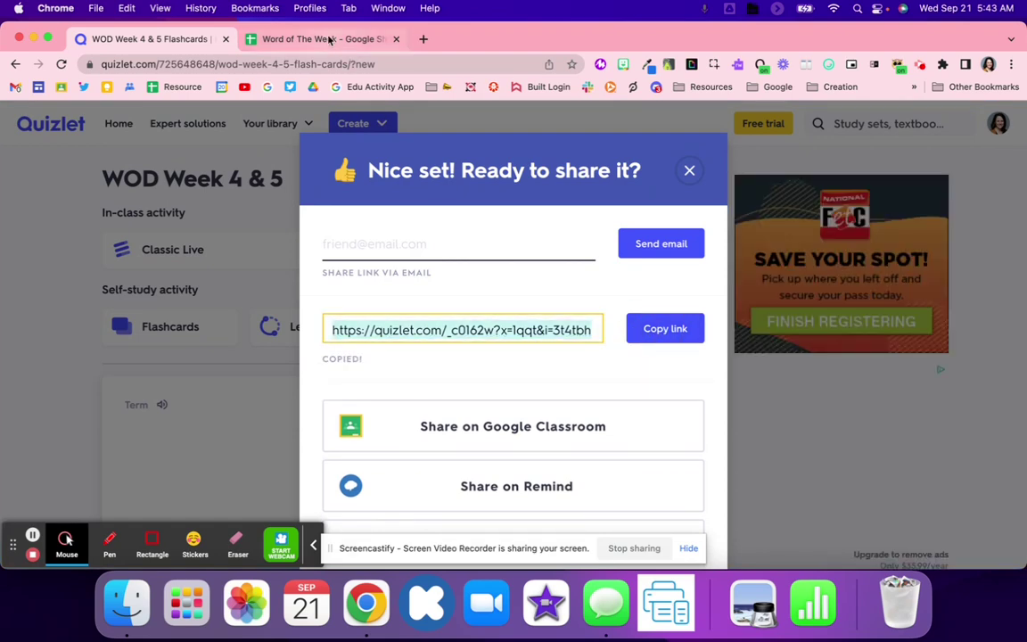
left_click(328, 39)
Paste the Quizlet set link into H3 of the Week 4 & 5 row and clip its text wrapping.
mouse_move(369, 309)
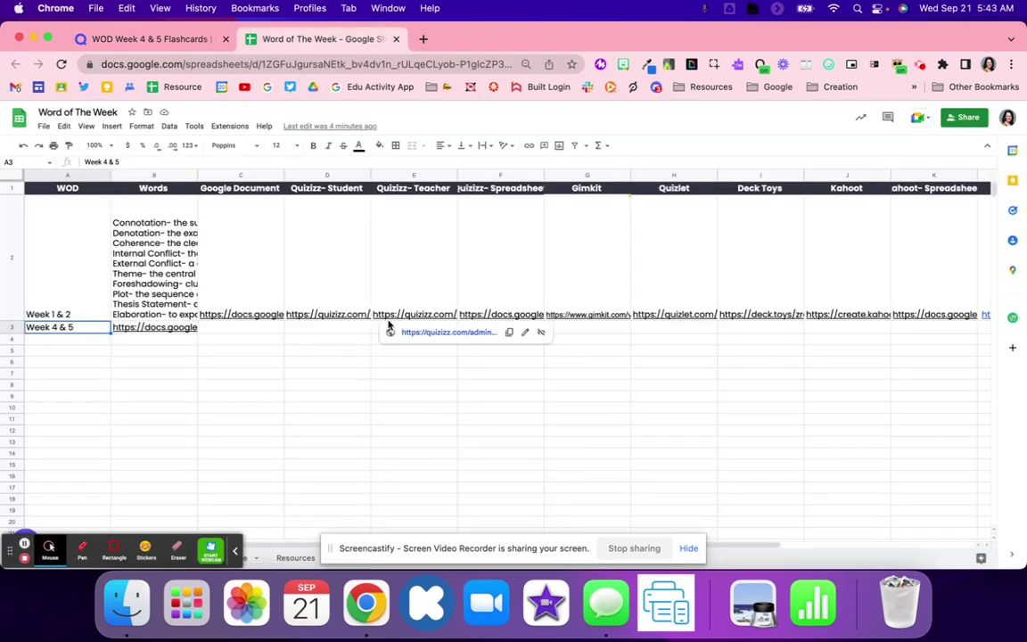
left_click(675, 334)
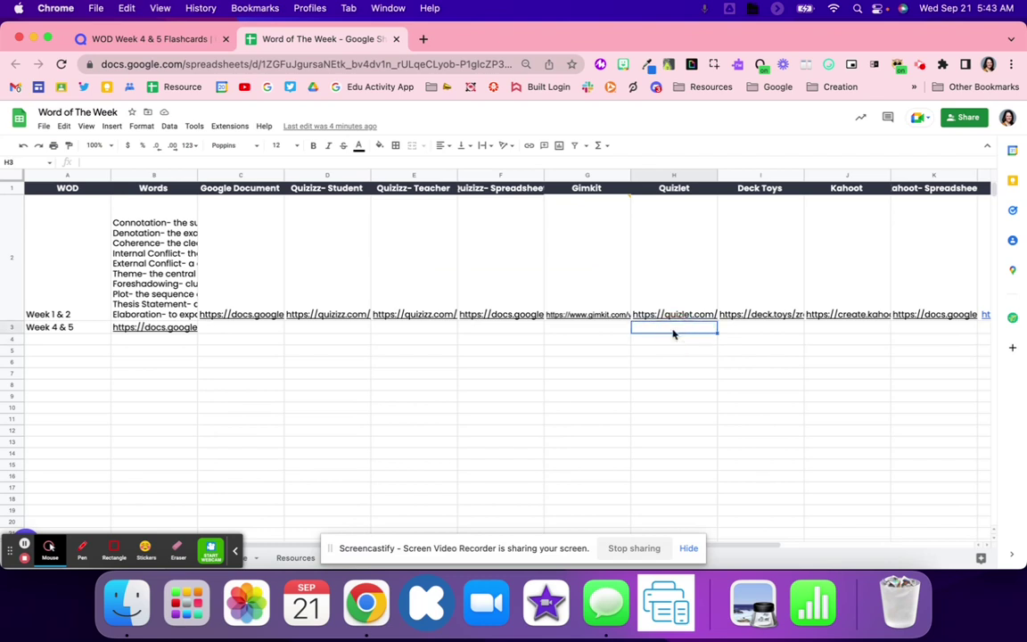
key("super+v")
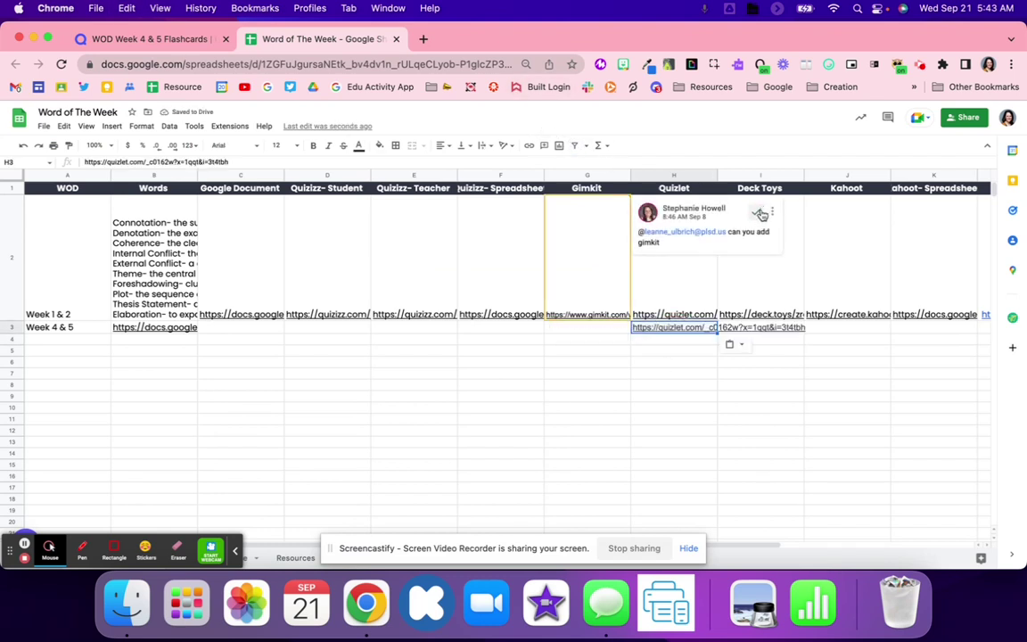
left_click(756, 211)
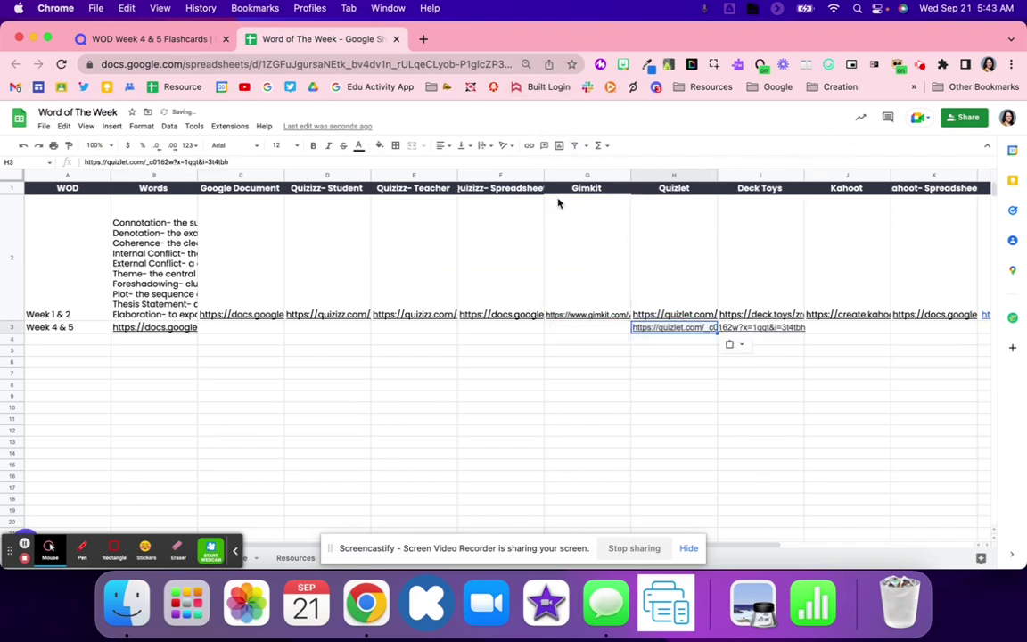
left_click(486, 145)
left_click(507, 165)
left_click(507, 255)
left_click(414, 259, "shift")
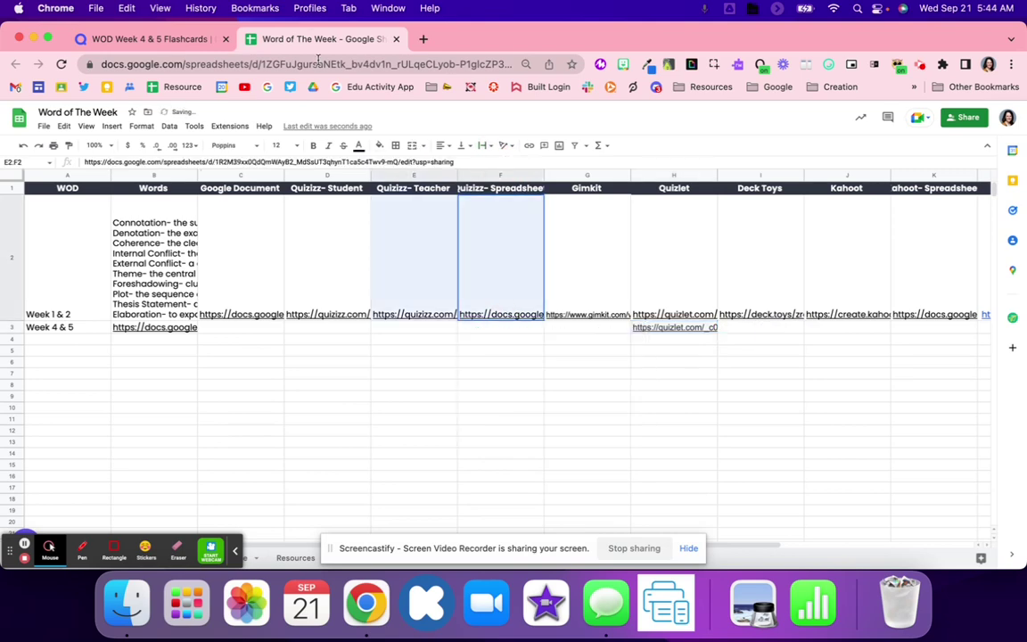
left_click(201, 43)
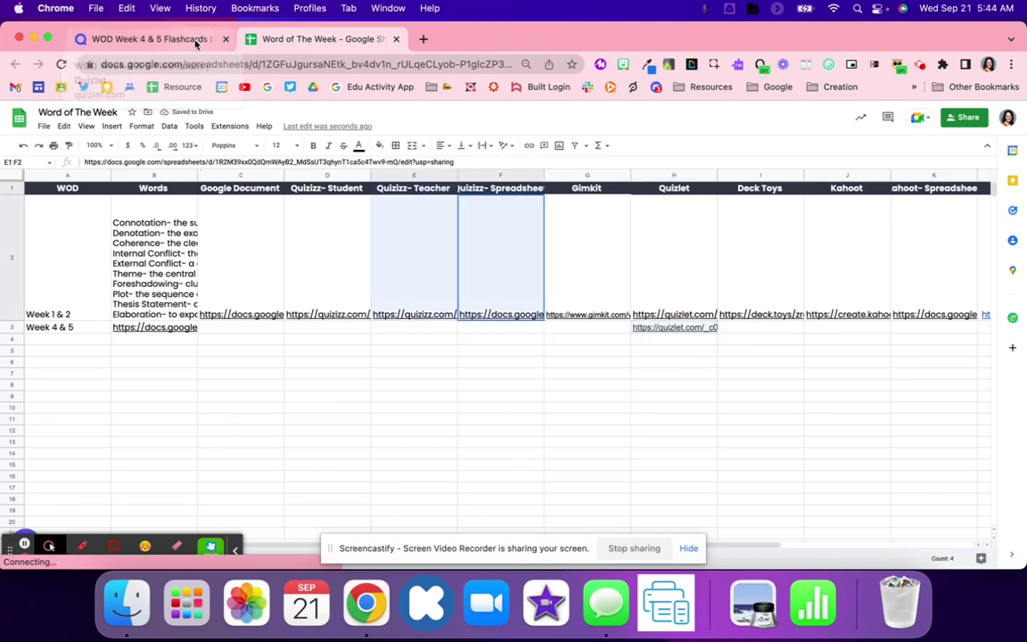
Copy the set's terms and definitions using Export's Copy text, then return to the Word of The Week sheet.
left_click(689, 169)
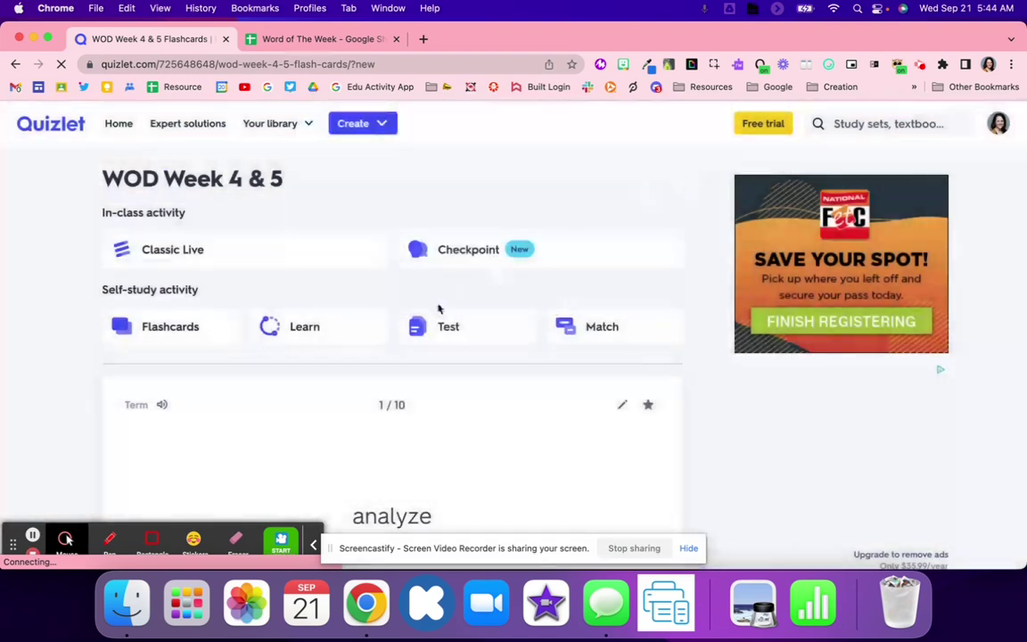
scroll(439, 309, "down", 3)
scroll(439, 310, "down", 10)
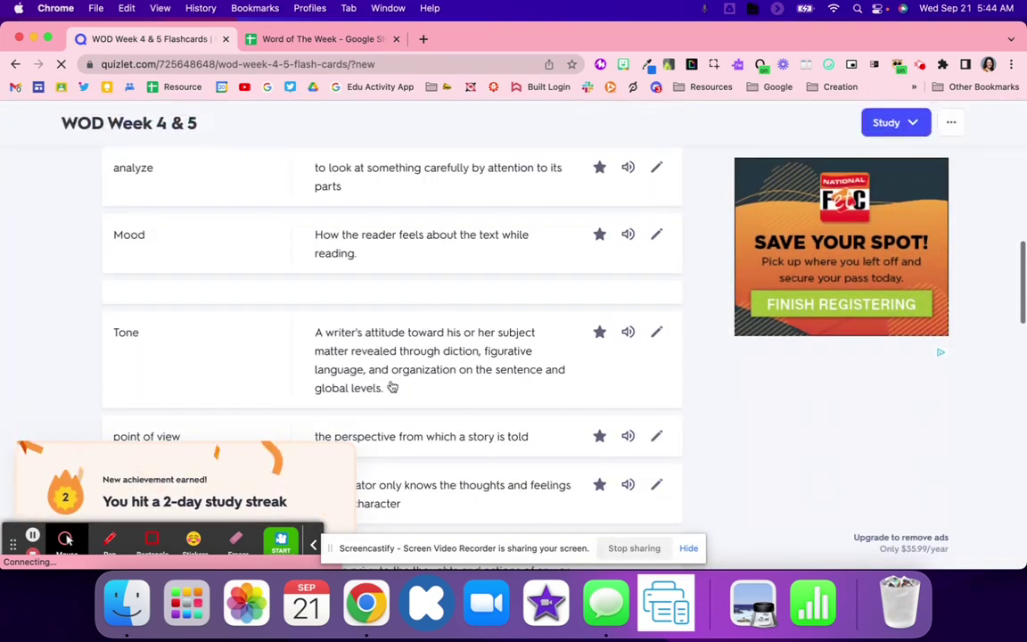
scroll(390, 386, "up", 3)
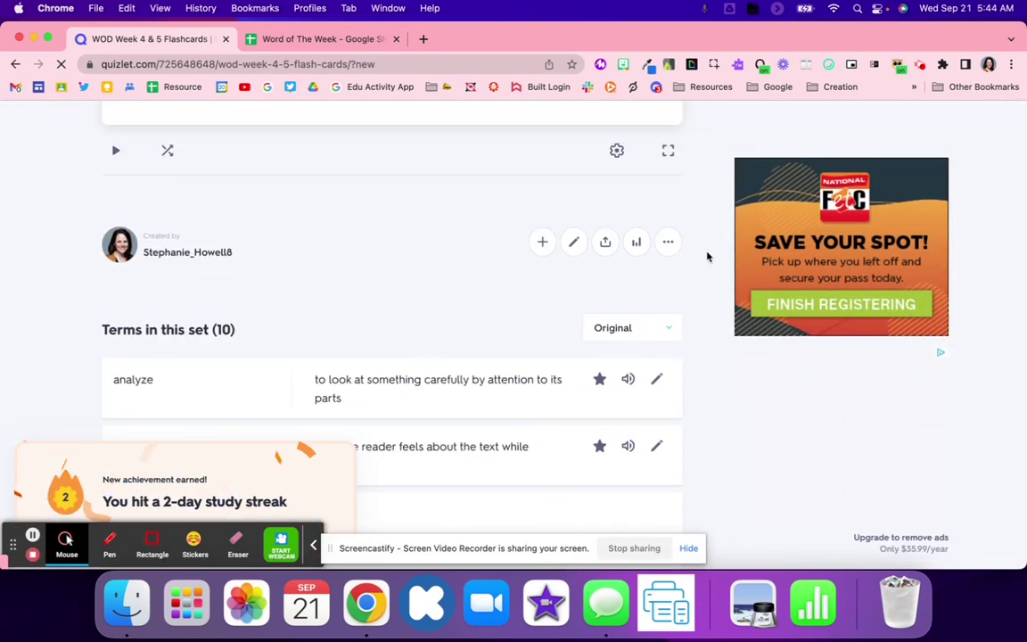
left_click(667, 240)
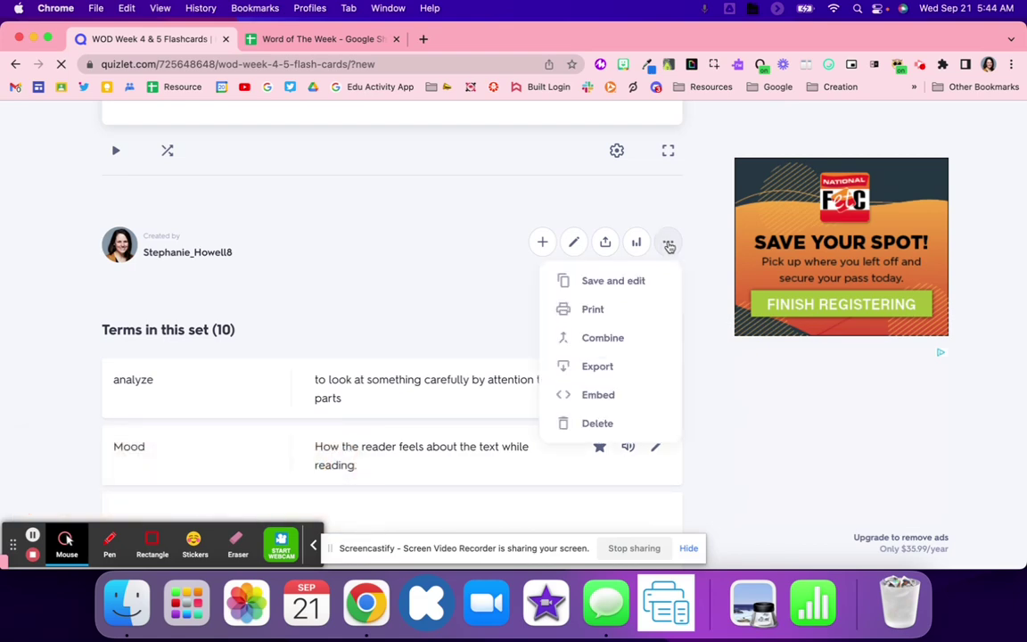
left_click(598, 366)
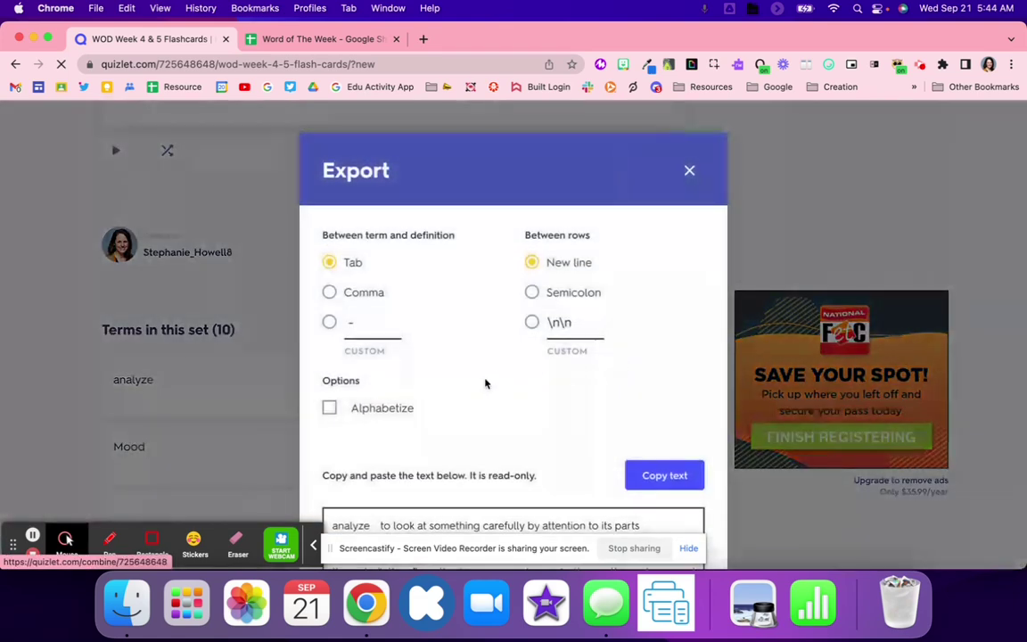
scroll(482, 375, "down", 3)
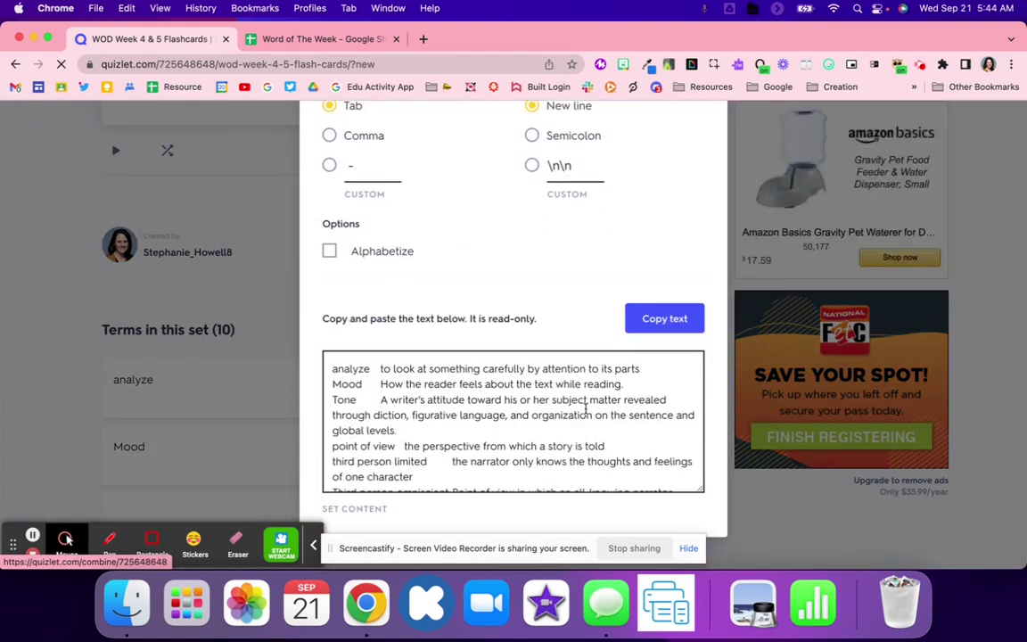
left_click(669, 319)
left_click(326, 41)
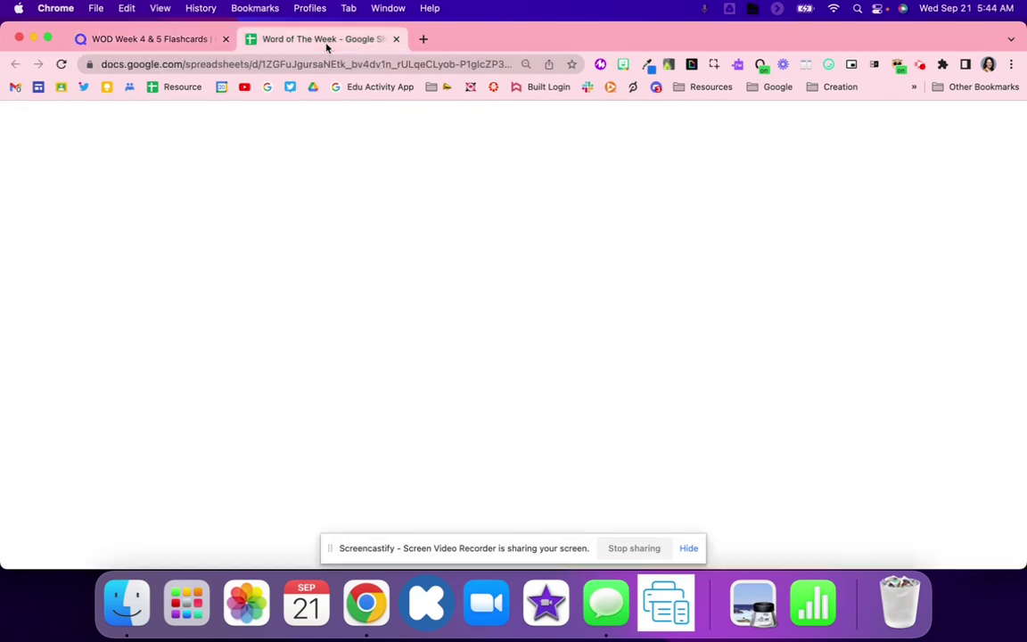
left_click_drag(506, 211, 463, 353)
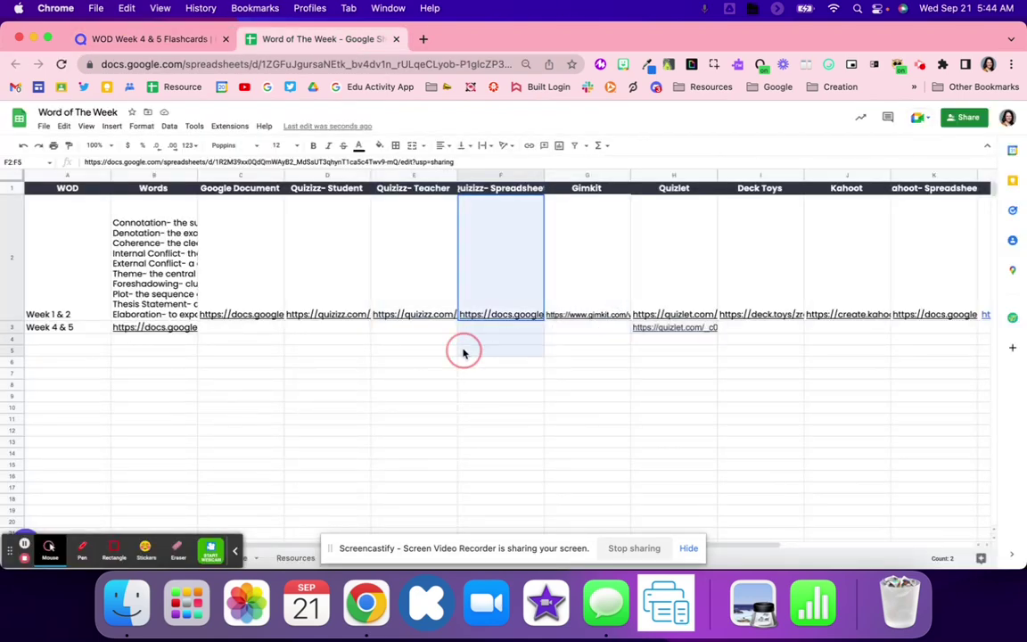
left_click(463, 375)
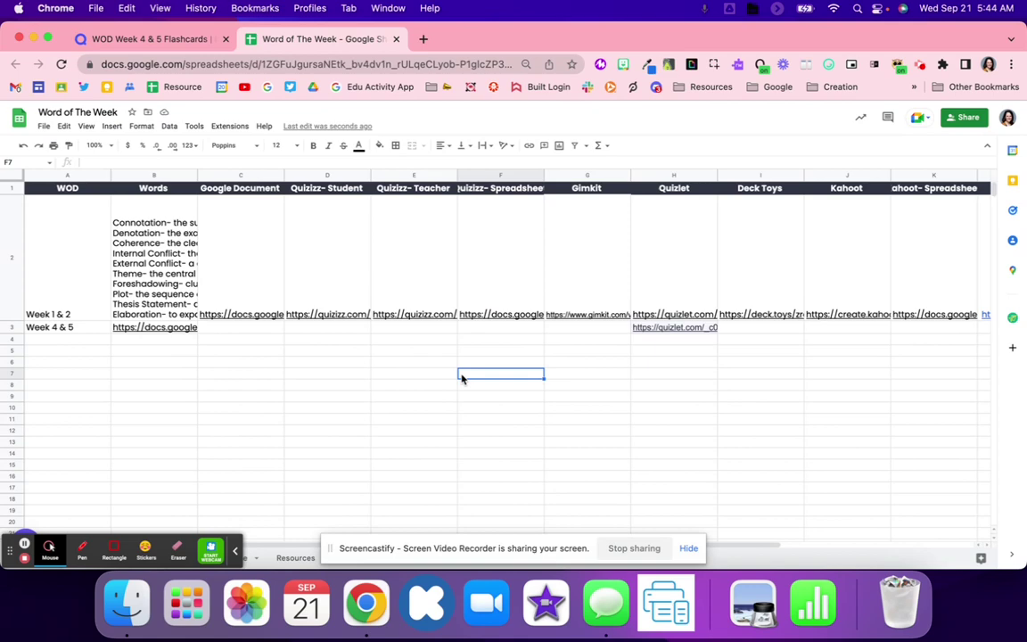
left_click(424, 41)
Go to gimkit.com, sign in with Google, dismiss the upgrade offer, and begin a new kit.
type("gimkit")
key("Return")
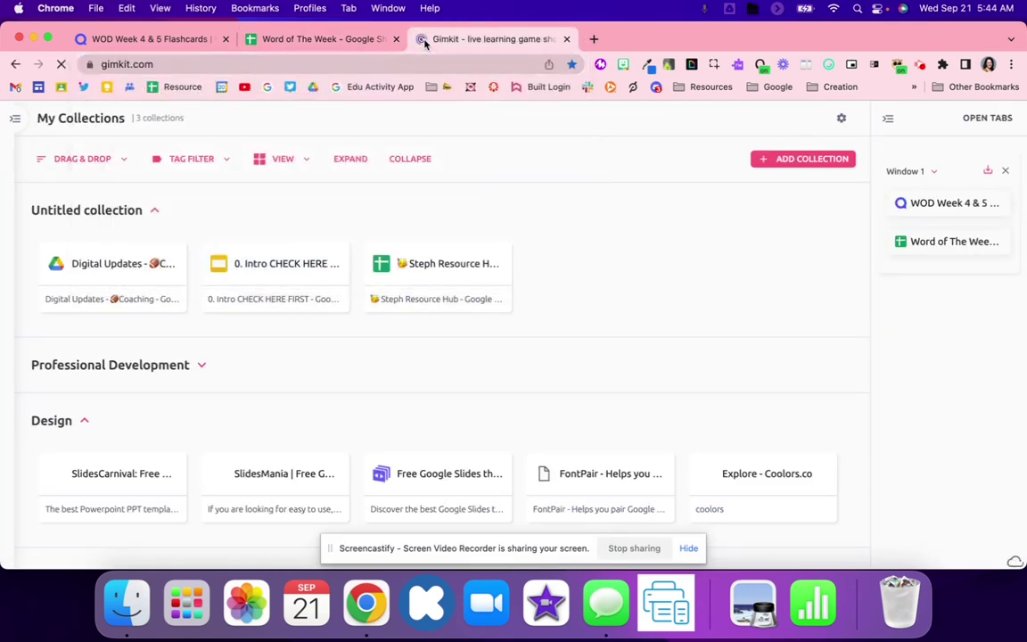
left_click(908, 131)
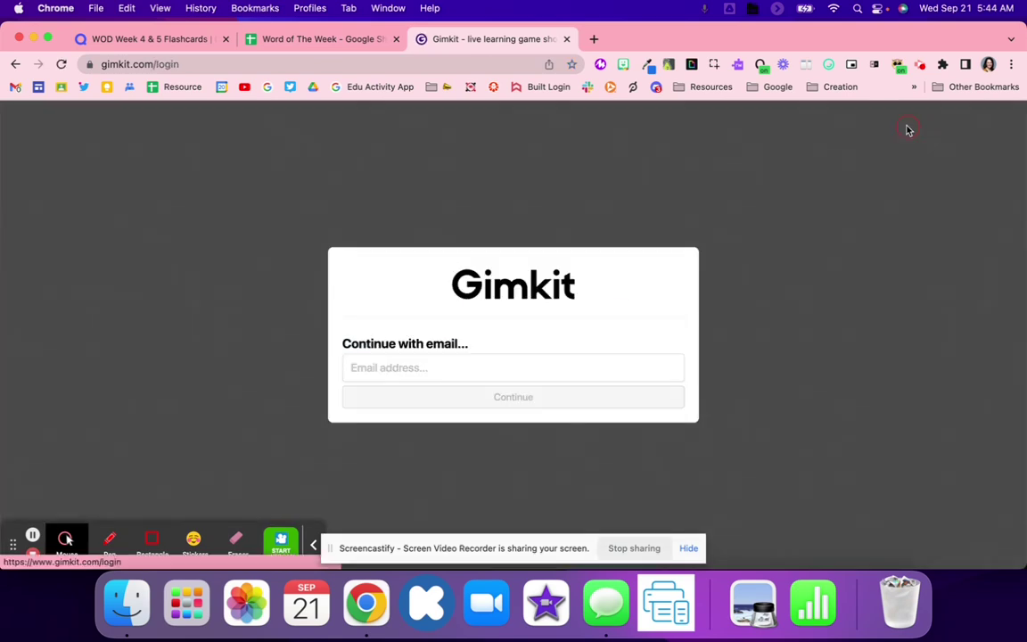
left_click(550, 319)
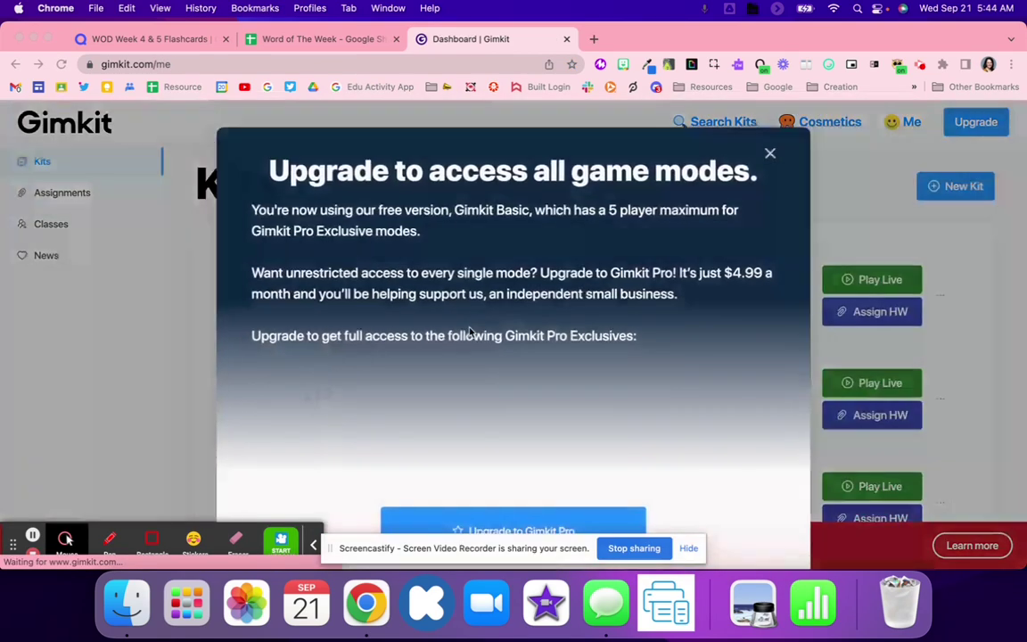
left_click(771, 153)
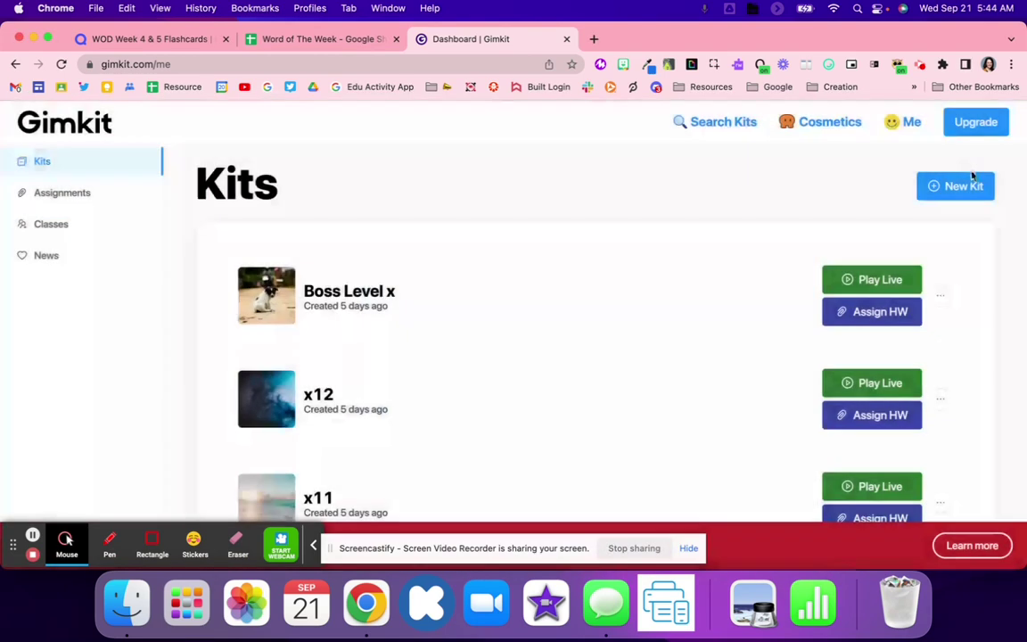
left_click(970, 184)
Name the kit 'WOD' and use the first photo as its cover.
left_click(479, 268)
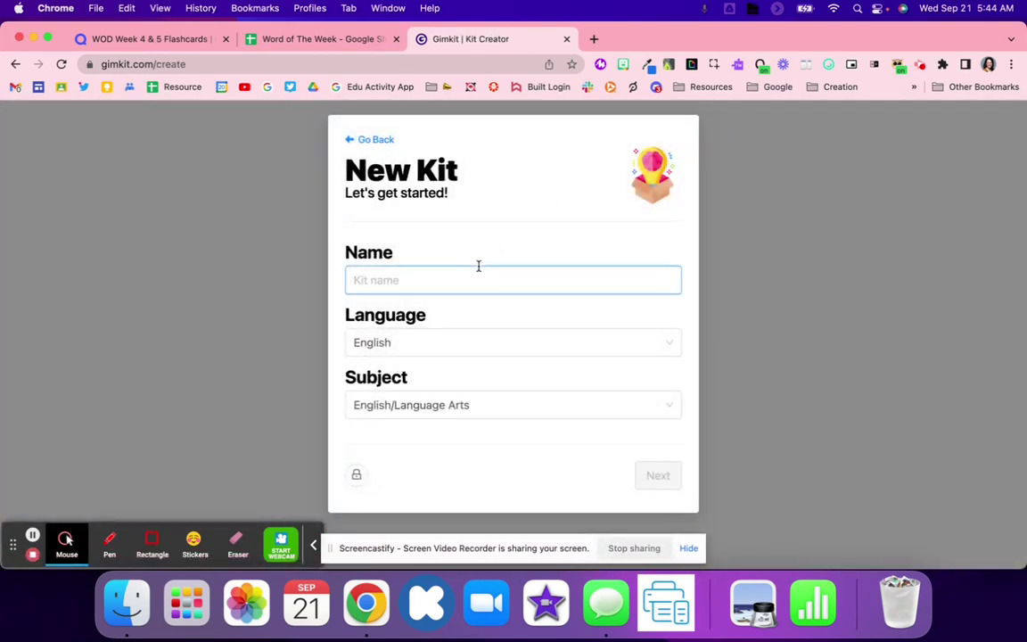
type("WOD Week 4 & 5")
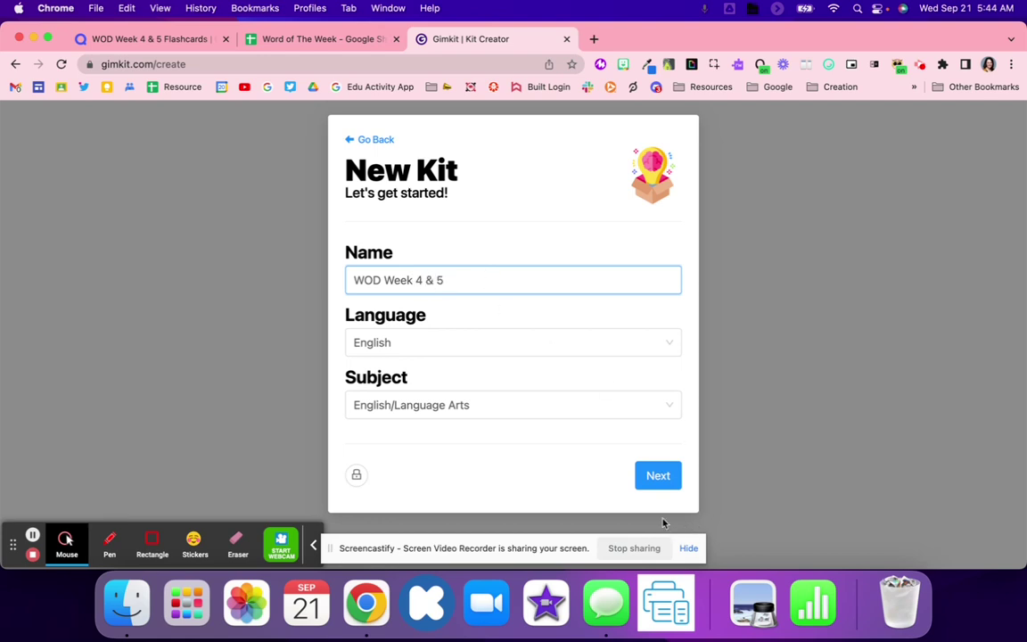
left_click(659, 480)
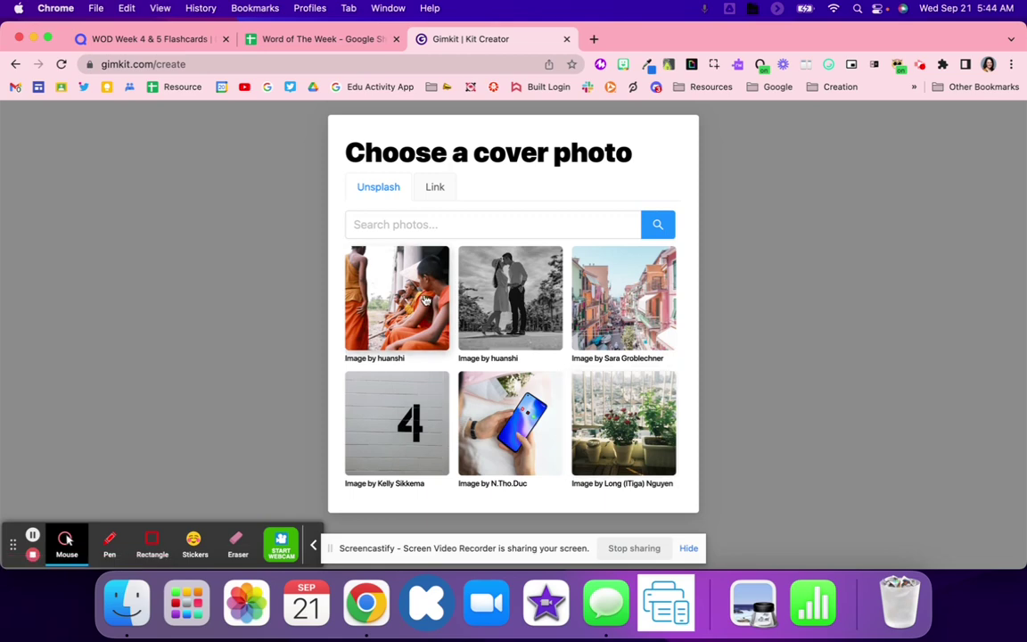
left_click(427, 303)
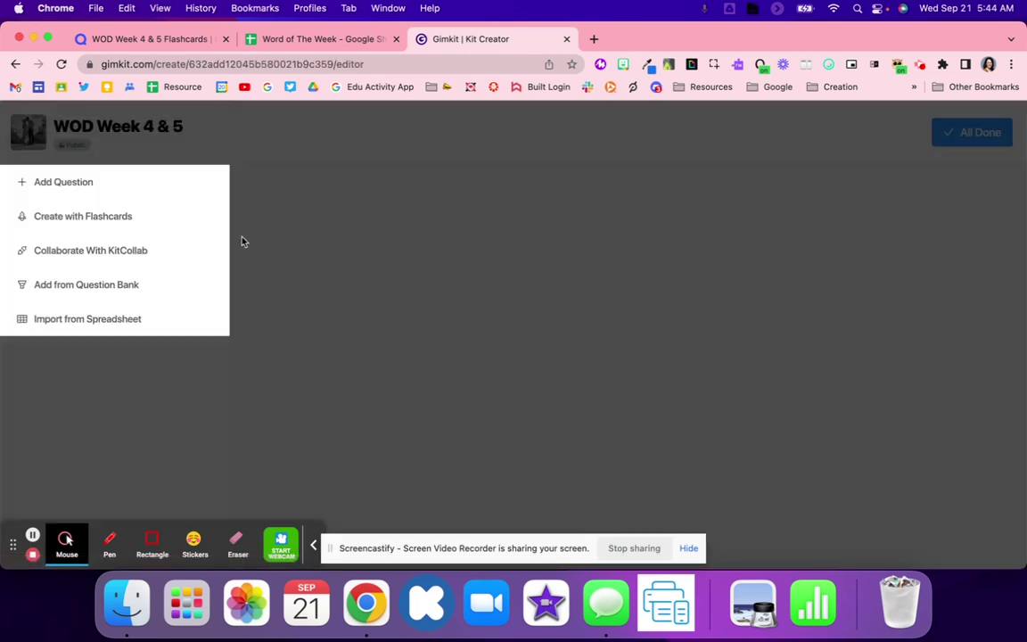
Import the pasted Quizlet terms as flashcard questions and check two questions' answers.
left_click(103, 218)
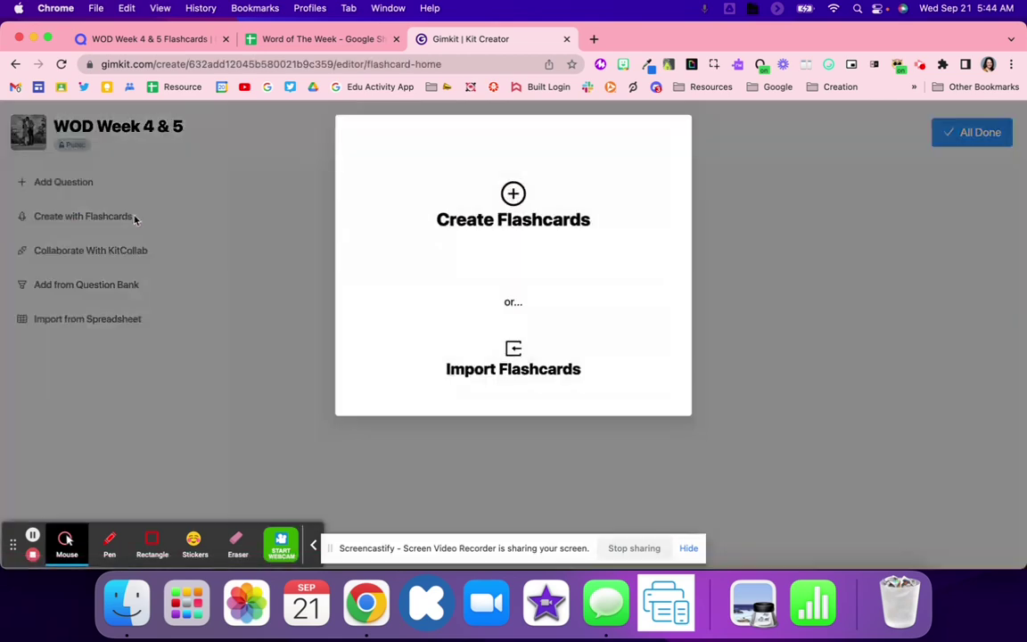
left_click(491, 372)
left_click(443, 259)
key("super+v")
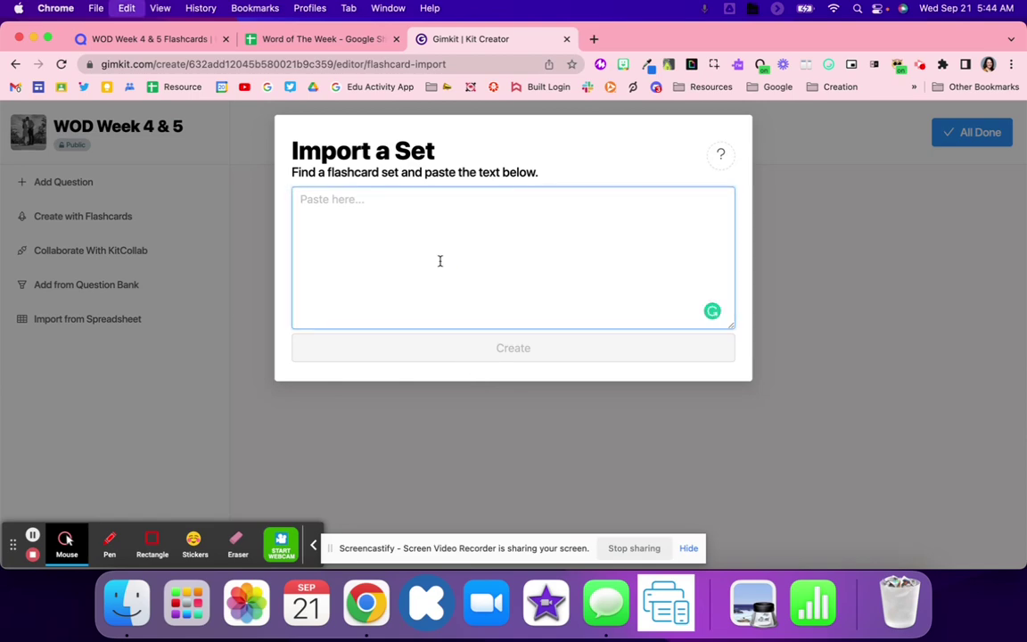
left_click(470, 350)
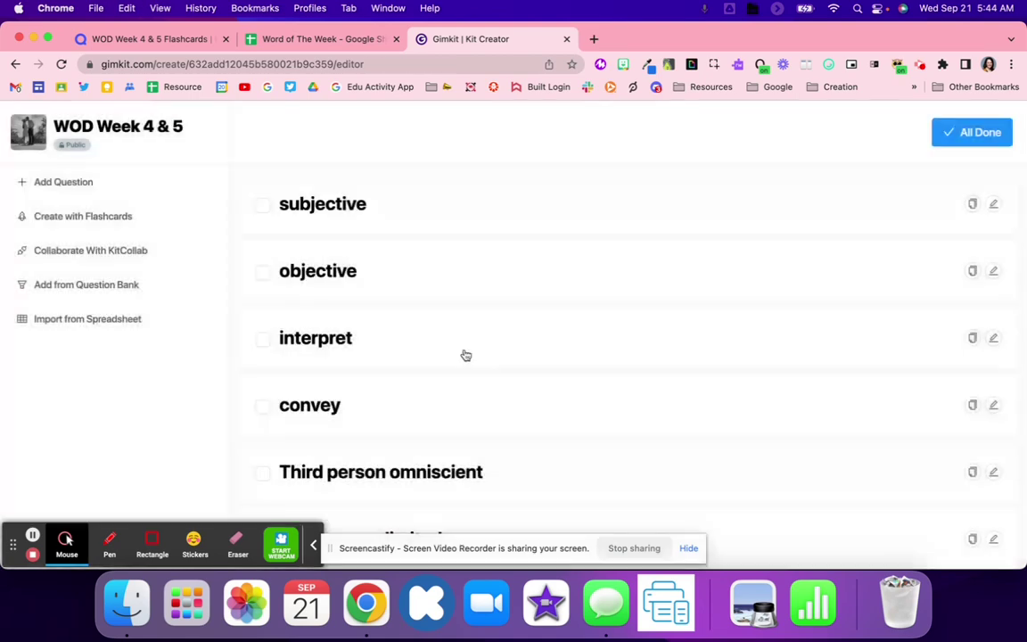
left_click(389, 209)
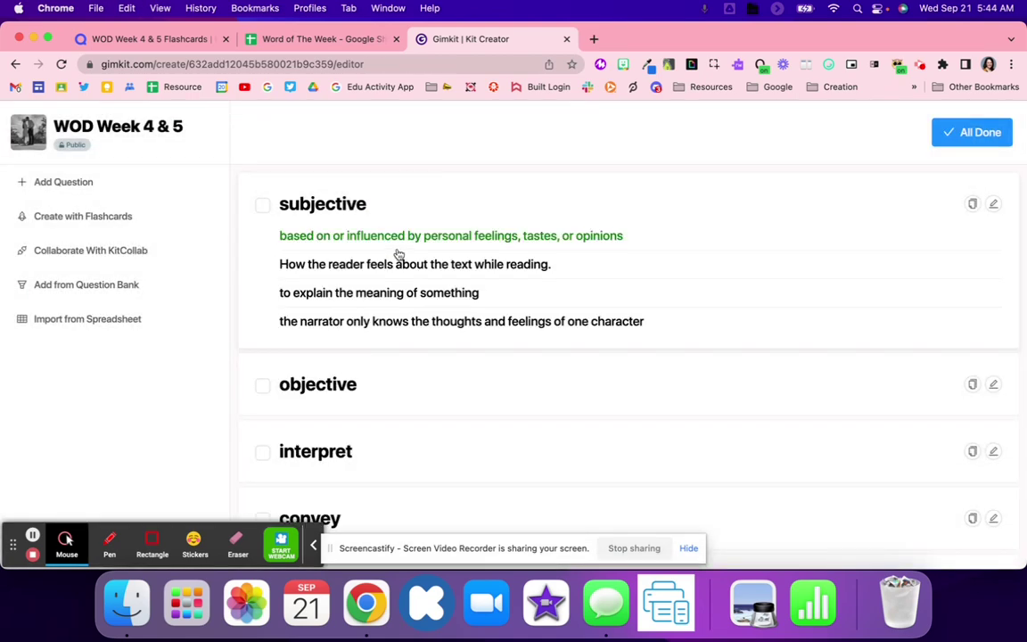
left_click(364, 391)
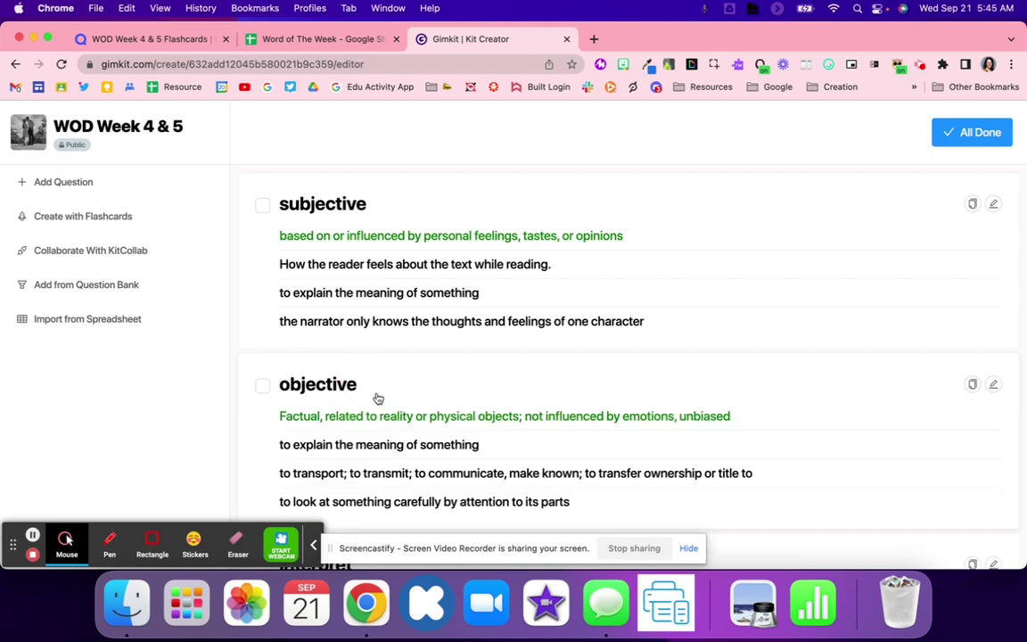
Replace the cover with the colourful street-scene photo and finish the kit.
left_click(30, 150)
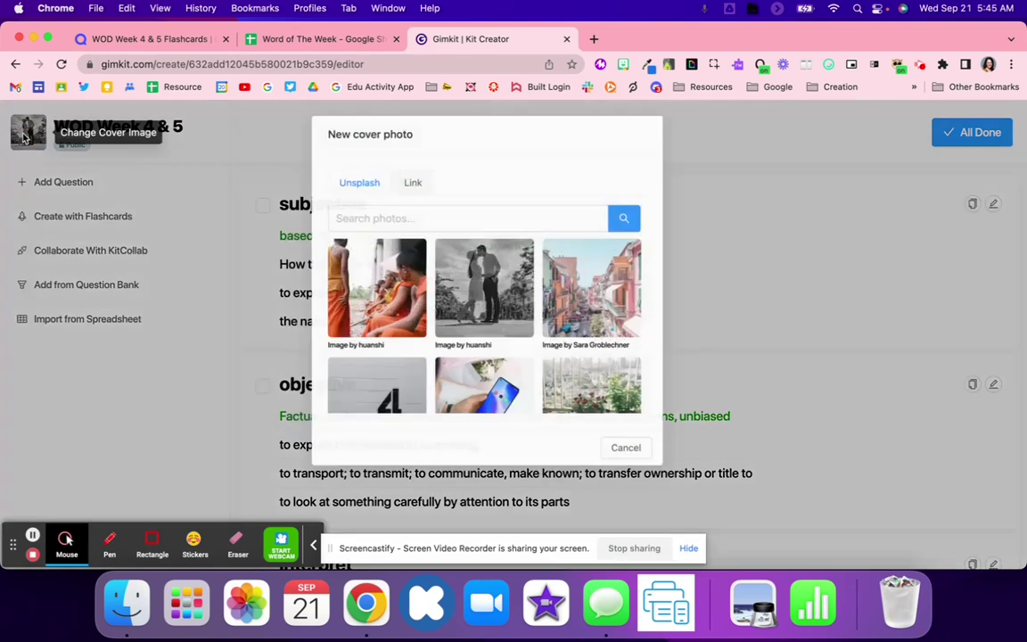
scroll(528, 344, "down", 3)
left_click(635, 256)
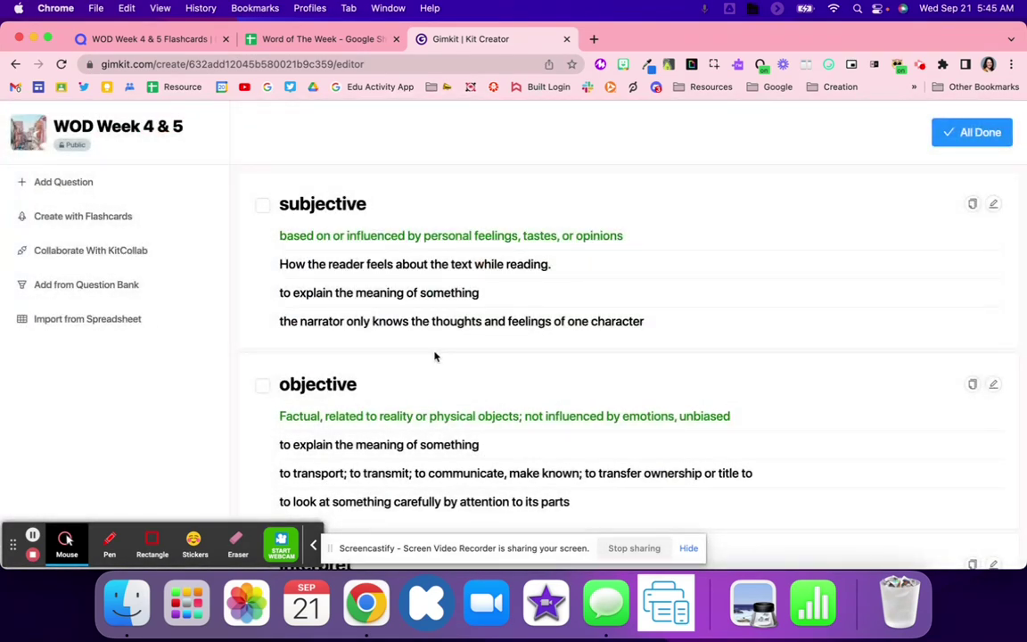
left_click(980, 133)
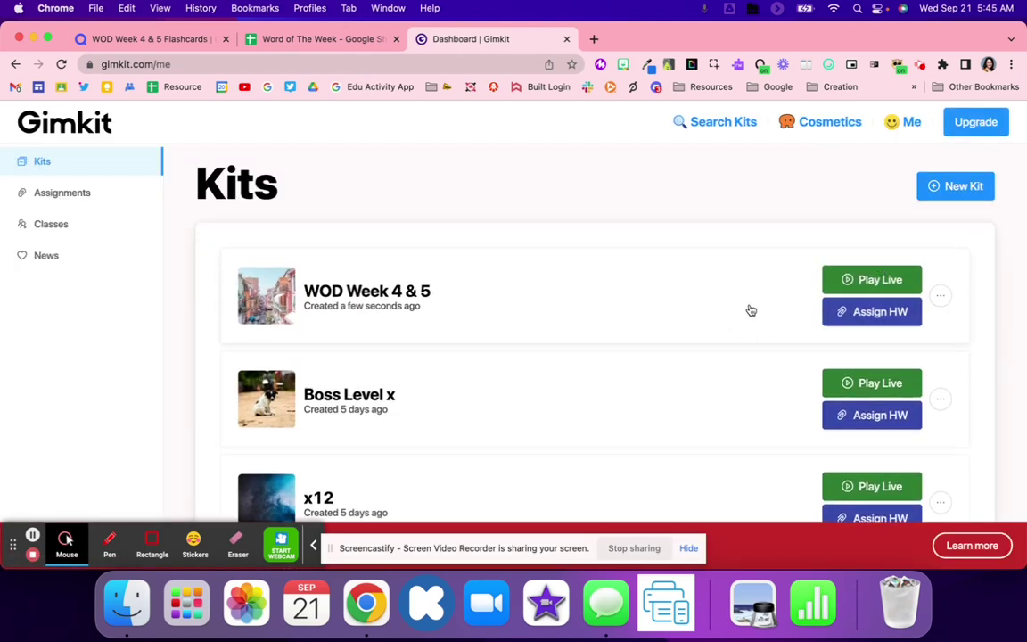
Open the WOD Week 4 & 5 kit and copy its share link.
left_click(942, 298)
left_click(961, 325)
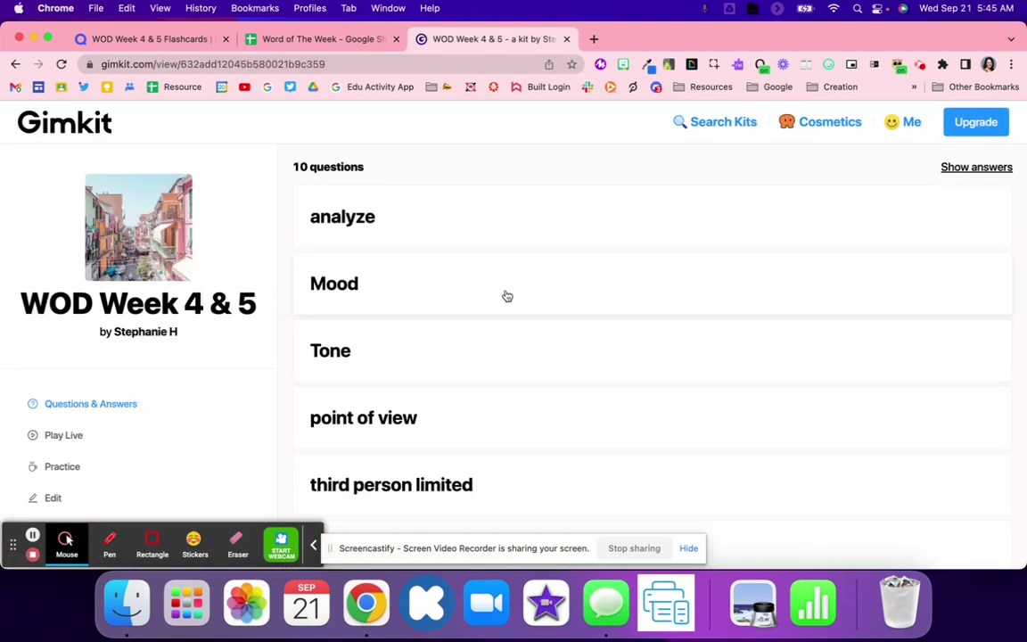
scroll(119, 458, "down", 2)
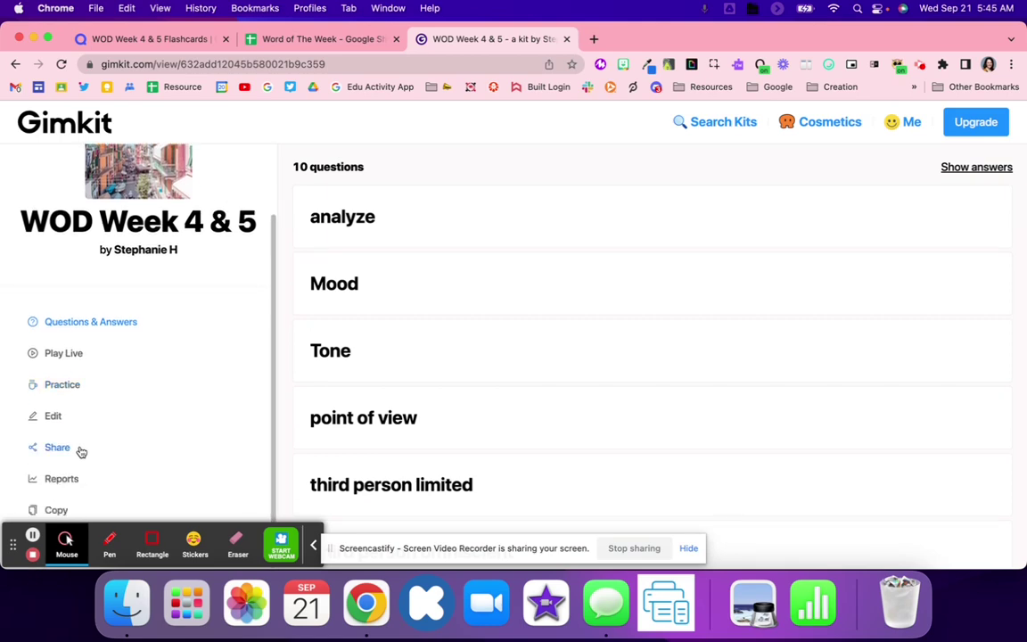
left_click(81, 450)
left_click(783, 386)
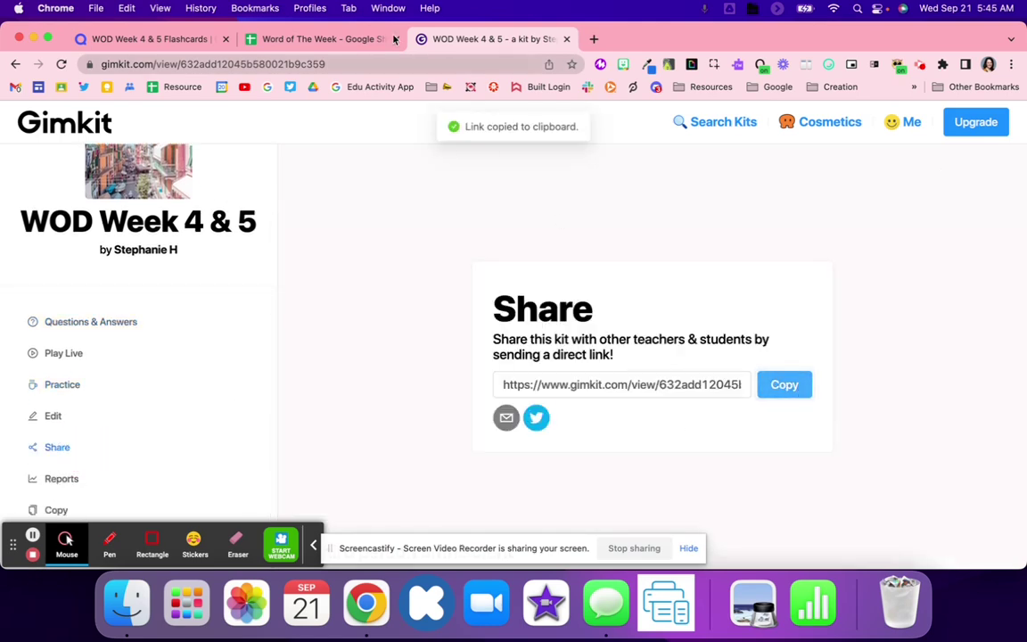
Paste the Gimkit link into cell G3 of the tracking sheet, then return to Gimkit.
left_click(343, 39)
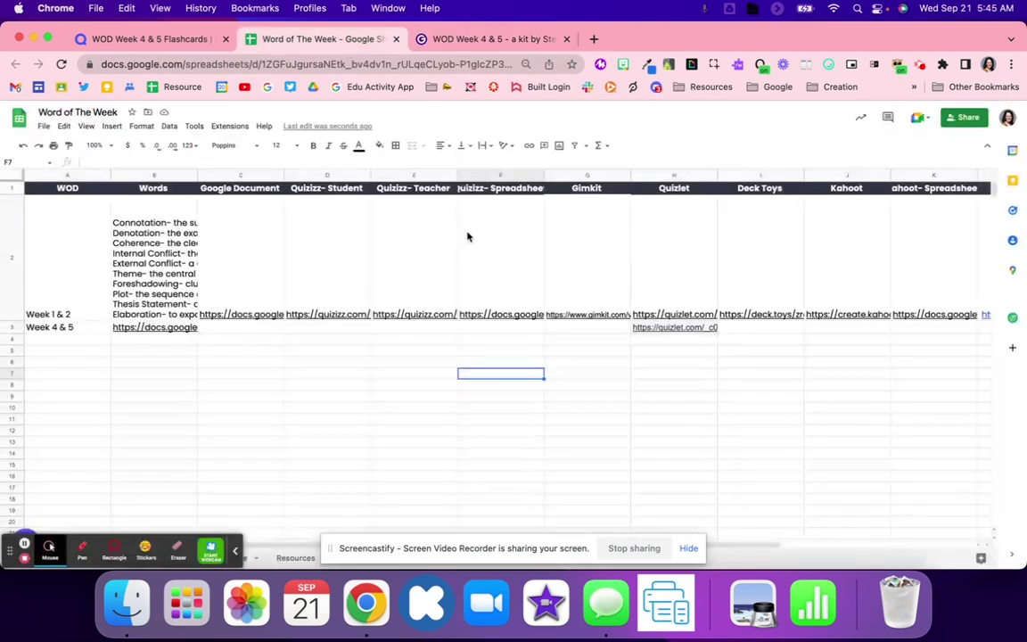
left_click(573, 329)
key("super+v")
left_click(495, 39)
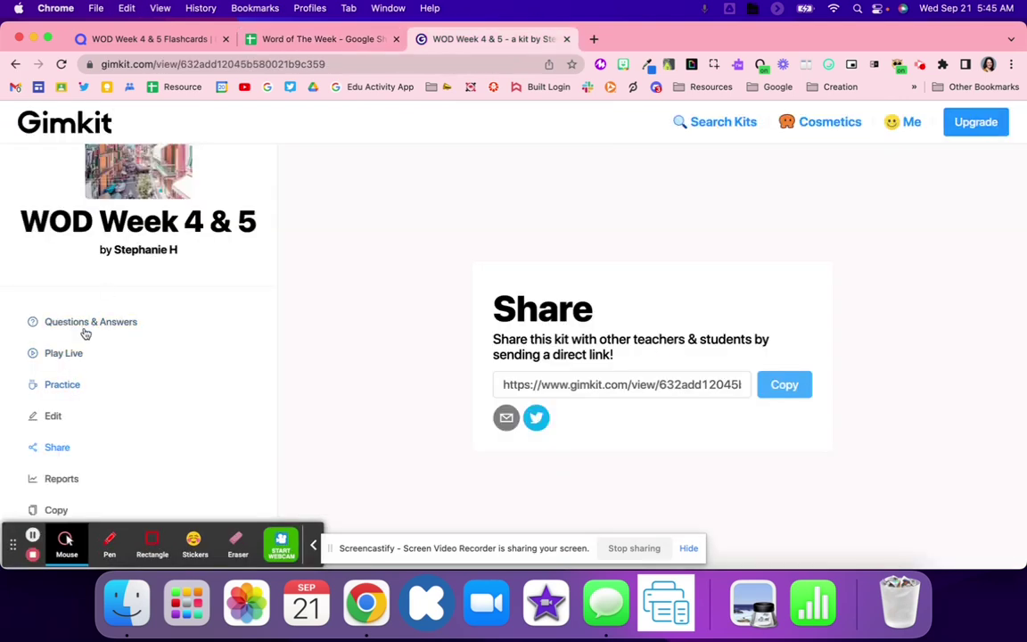
Copy the kit's practice link and load it in a new browser tab.
left_click(64, 388)
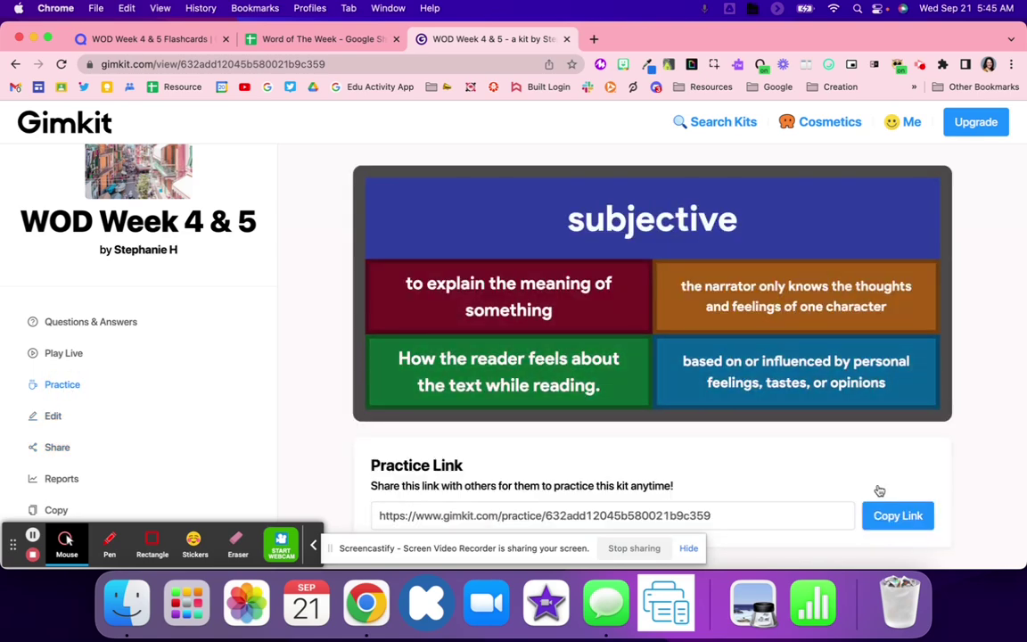
left_click(889, 524)
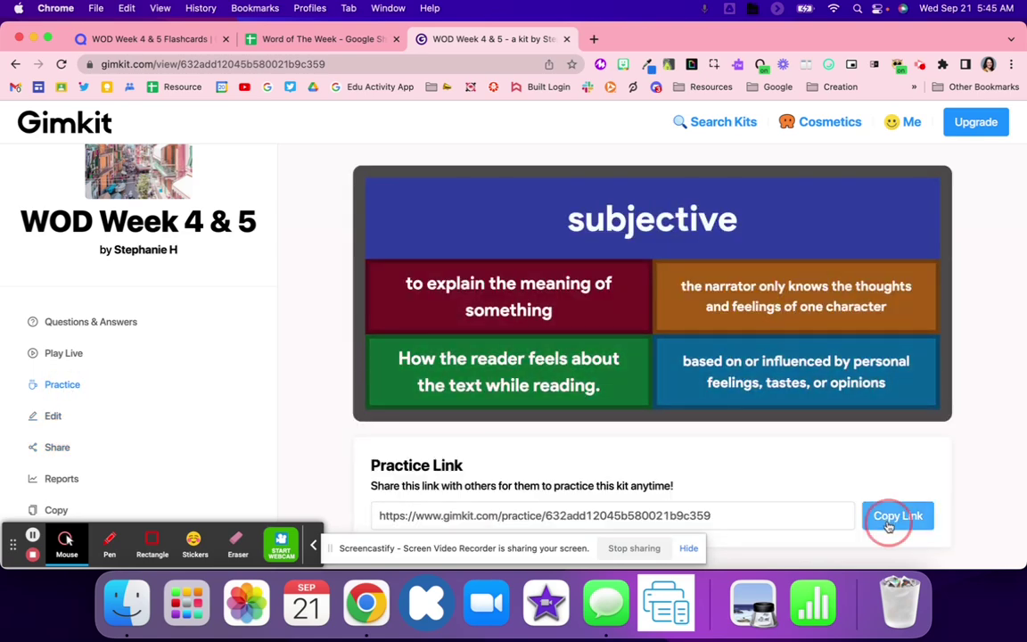
left_click(590, 38)
key("super+v")
key("Return")
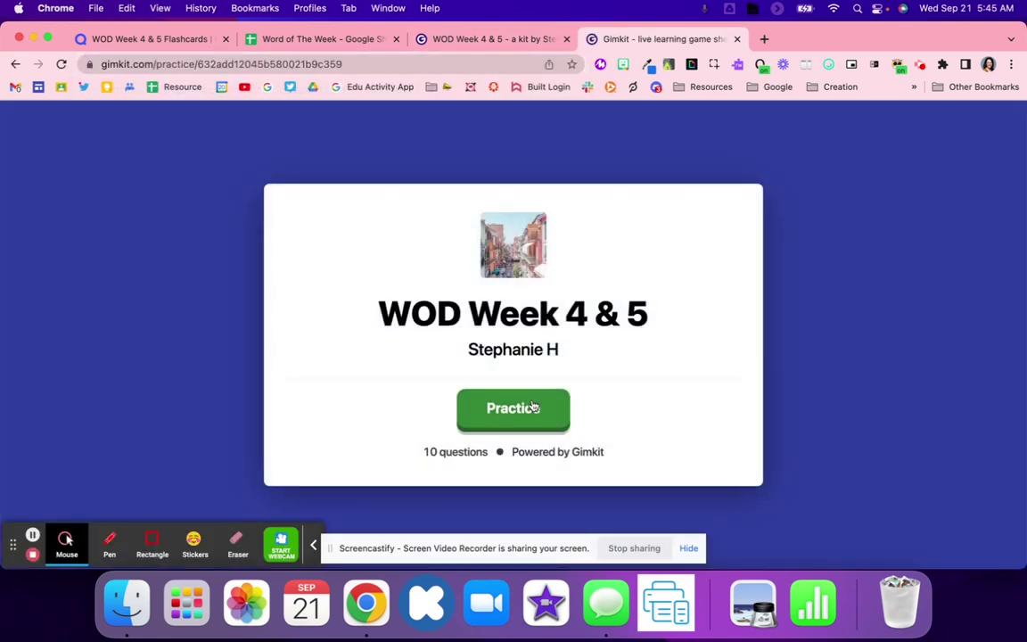
Start practicing, answer the Mood flashcard, then close the practice tab.
left_click(530, 407)
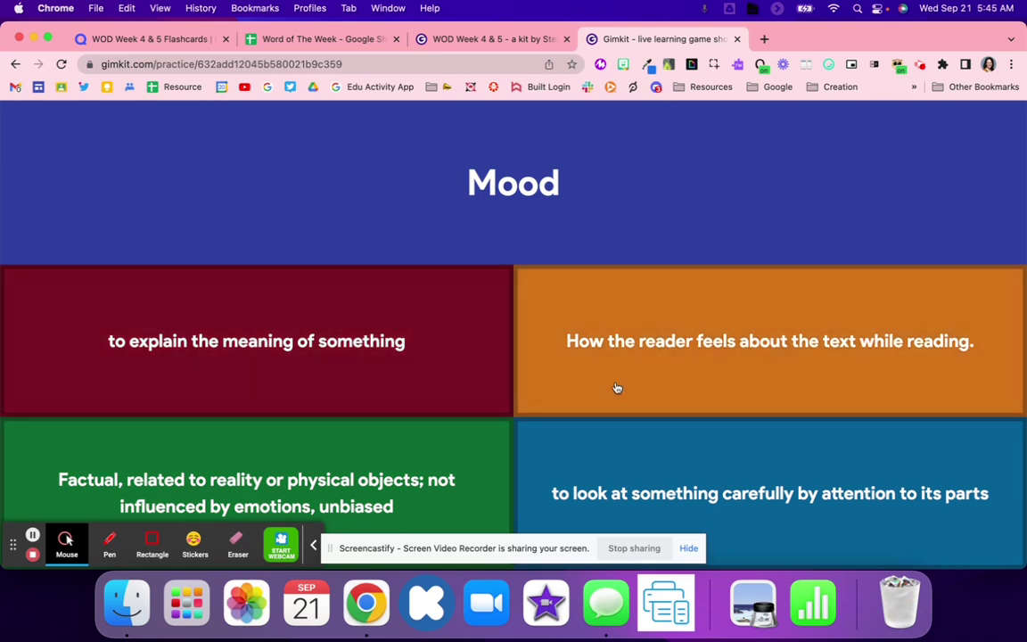
left_click(617, 388)
left_click(613, 385)
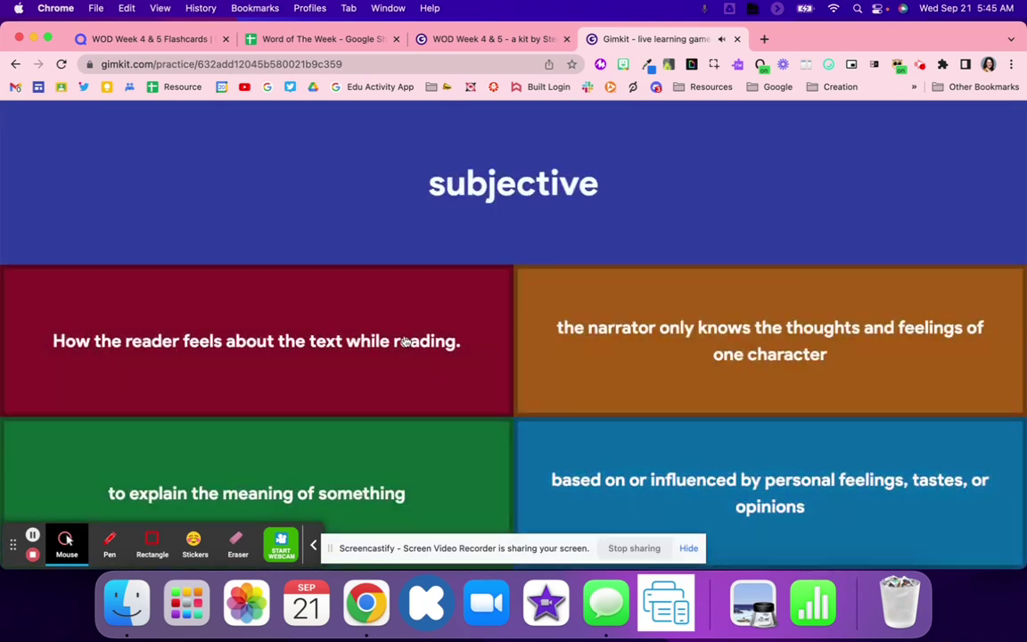
left_click(738, 39)
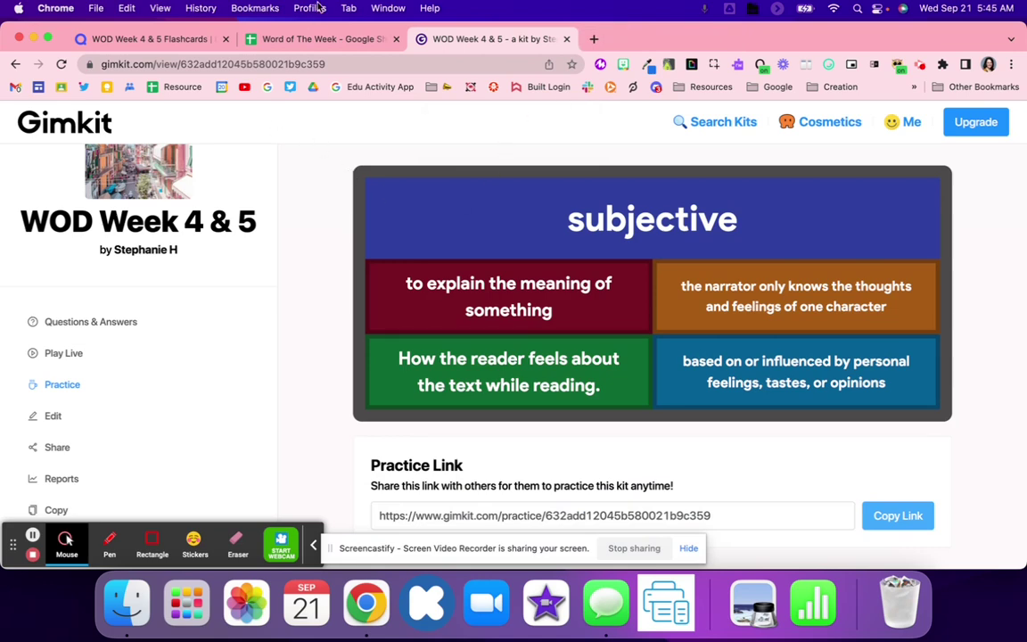
Scroll the tracking sheet to the Blooket column and view the Week 1 & 2 link in L2.
left_click(318, 38)
mouse_move(498, 260)
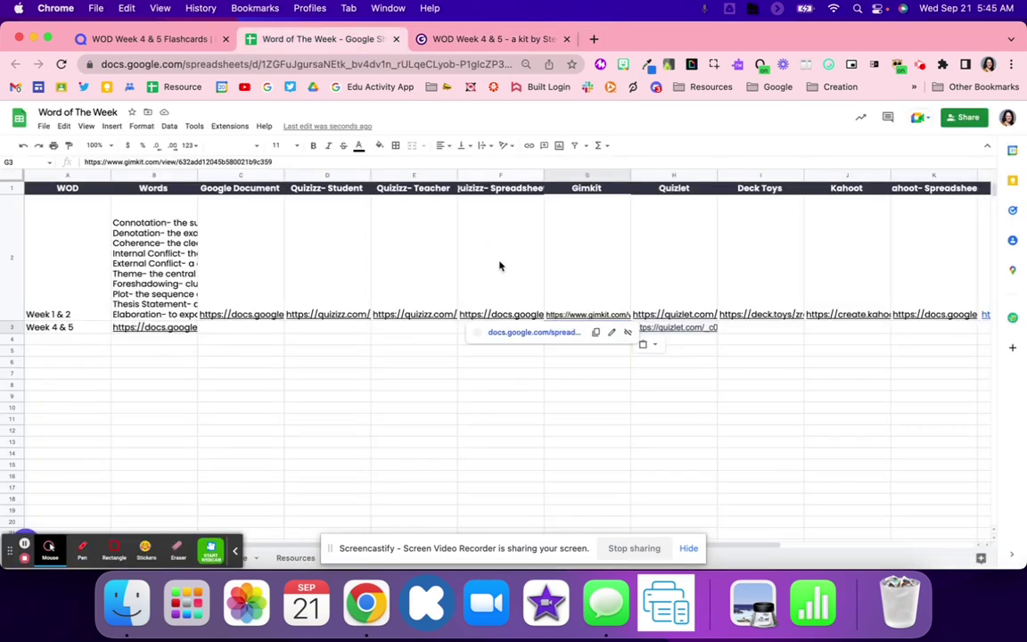
scroll(497, 245, "right", 3)
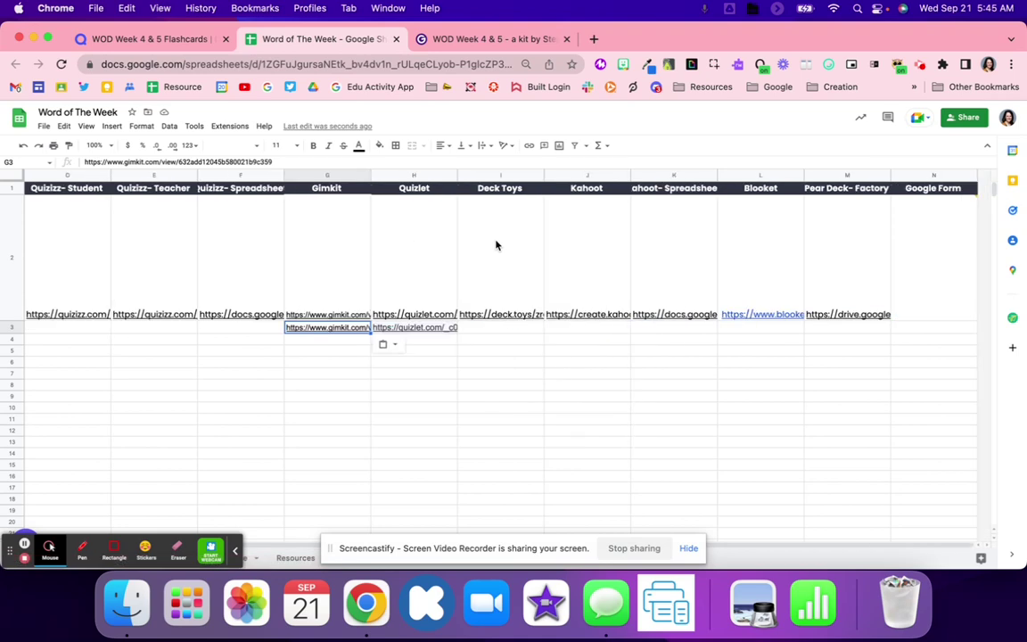
scroll(497, 246, "left", 3)
scroll(935, 305, "right", 3)
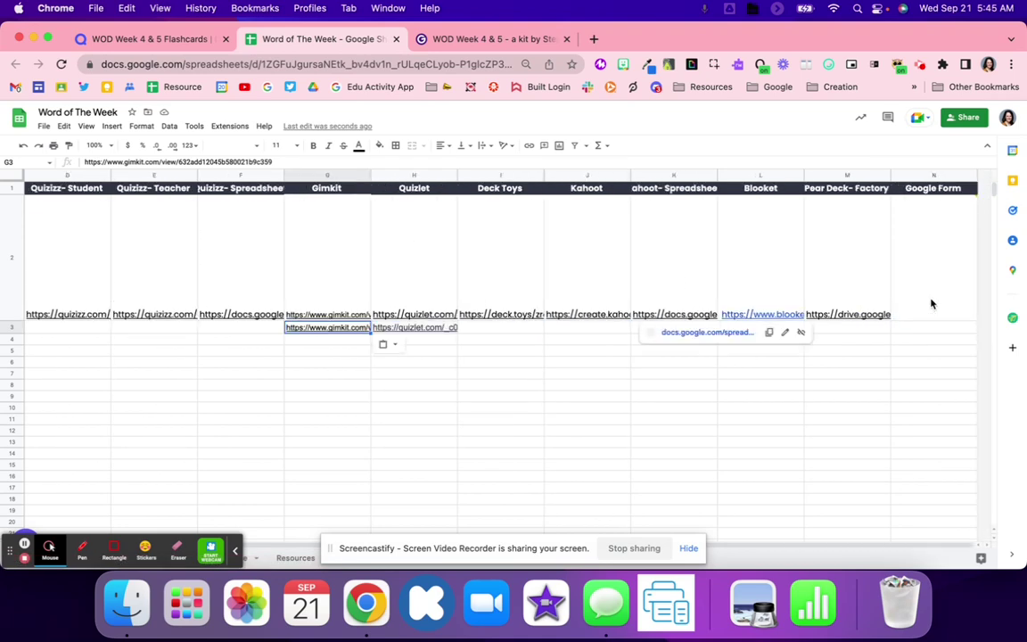
left_click(779, 231)
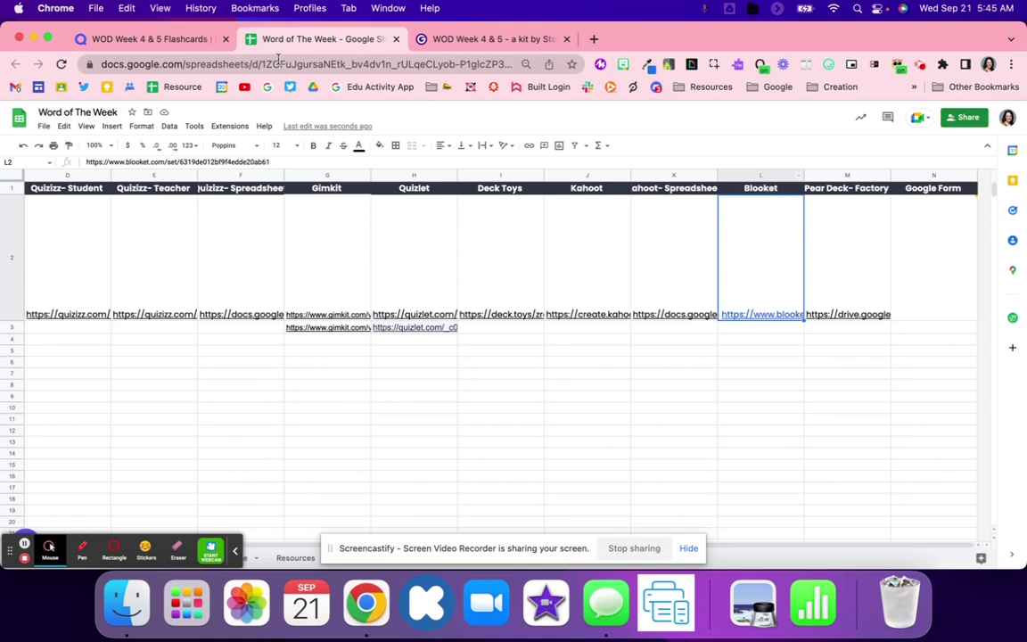
Open the Blooket dashboard by typing 'blook' in the address bar.
left_click(153, 42)
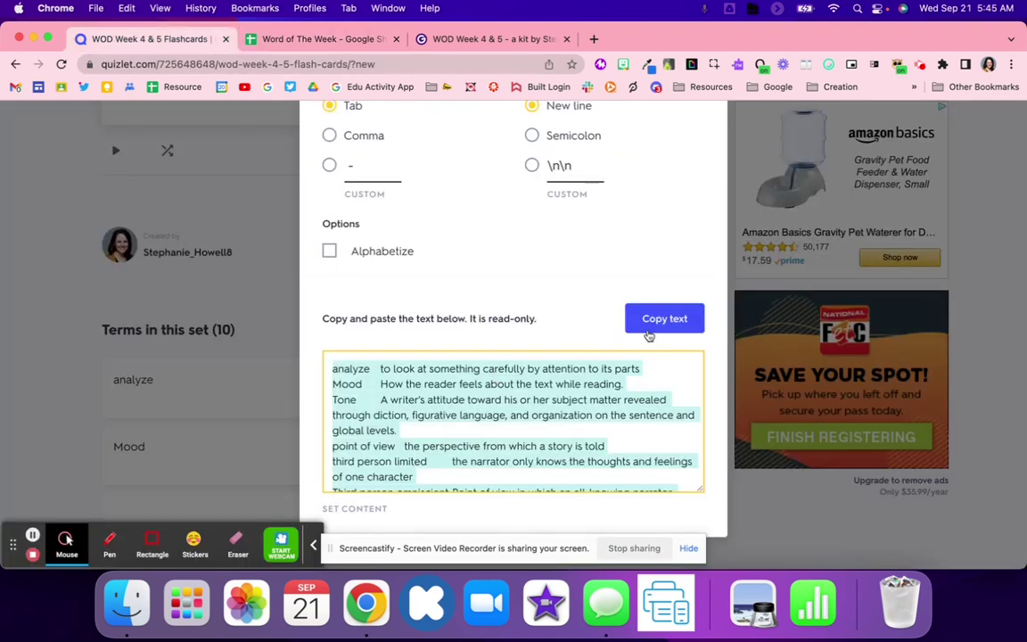
left_click(455, 44)
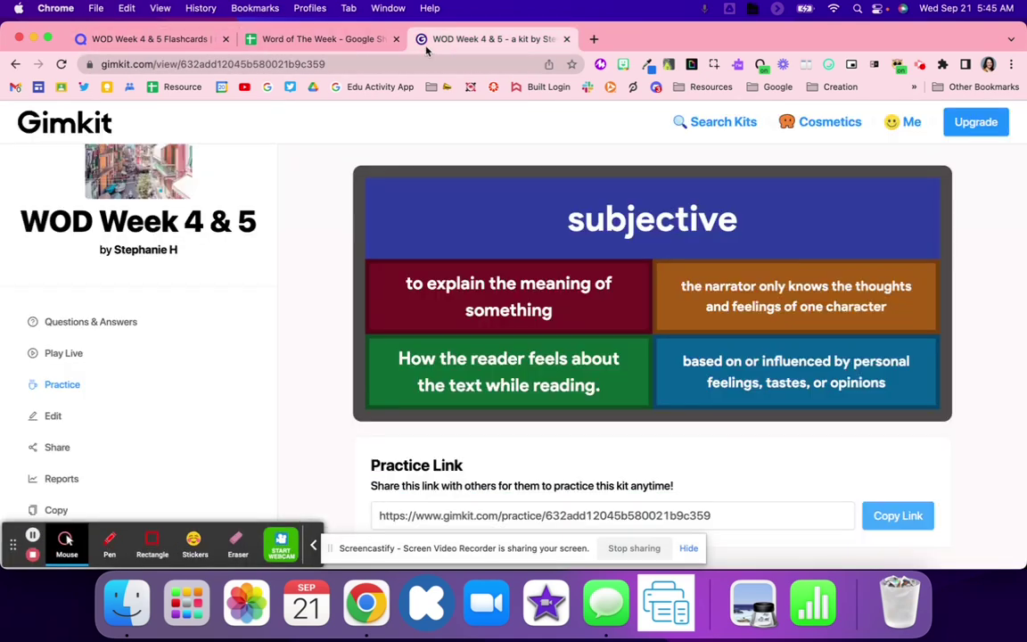
left_click(447, 68)
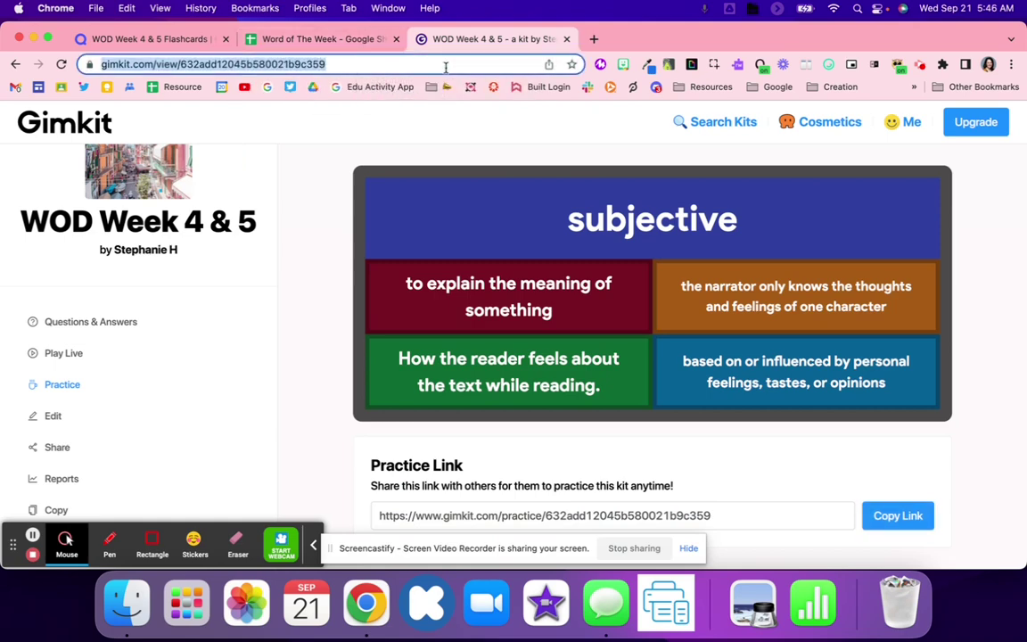
type("bloc")
key("BackSpace")
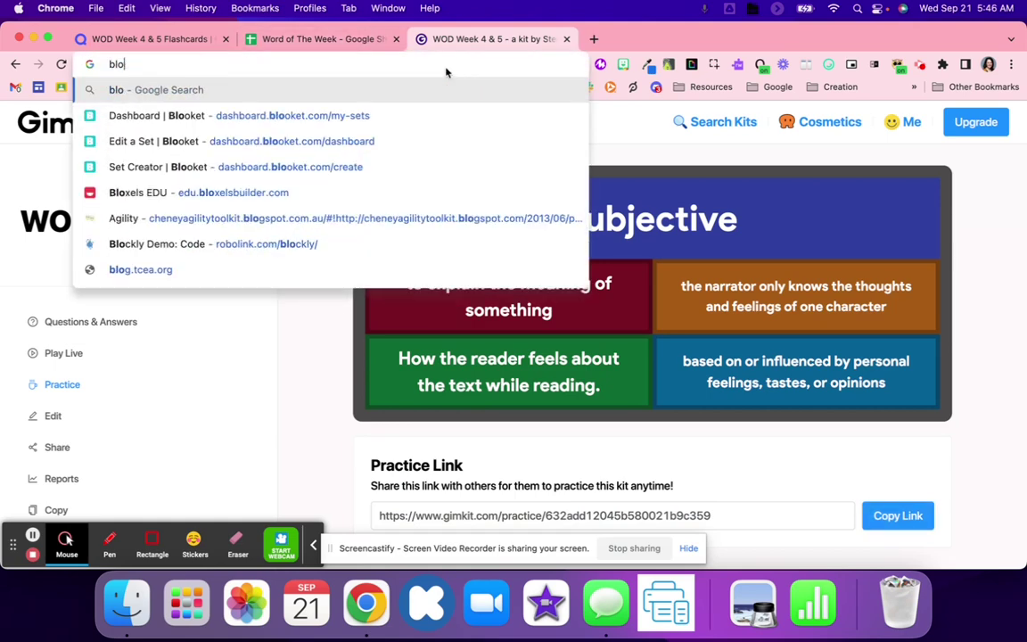
type("ok")
key("BackSpace")
type("k")
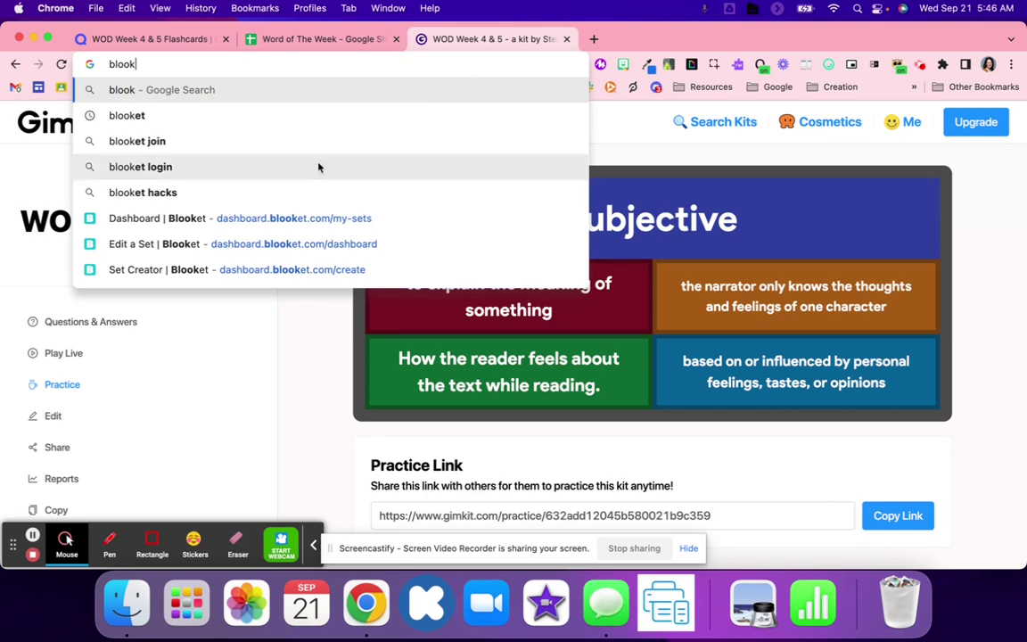
left_click(276, 218)
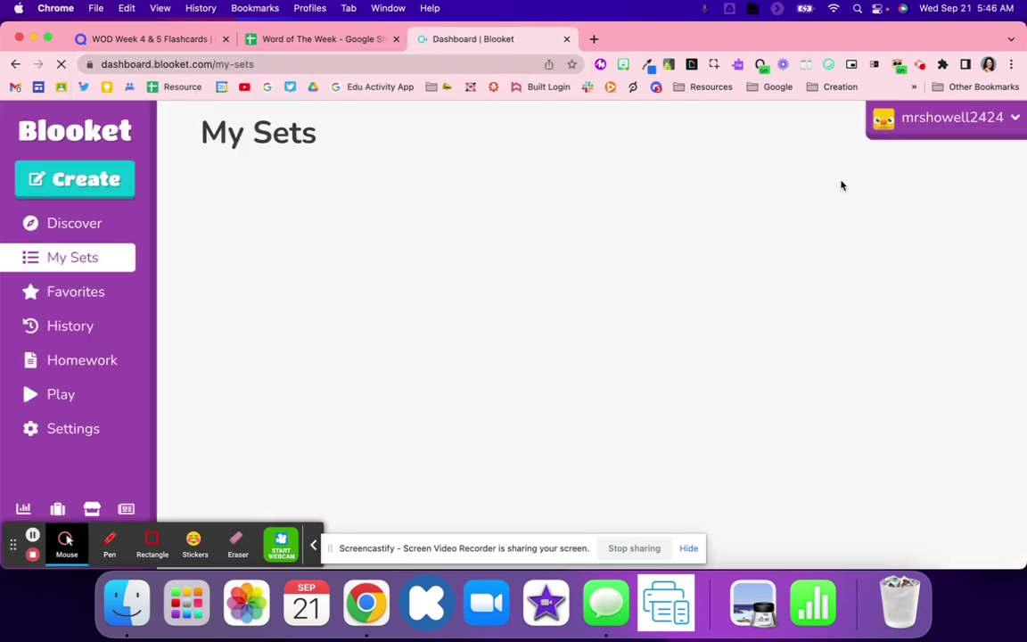
Create a new Blooket set named 'WOD Week 4 & 5' using the Quizlet import option.
left_click(61, 180)
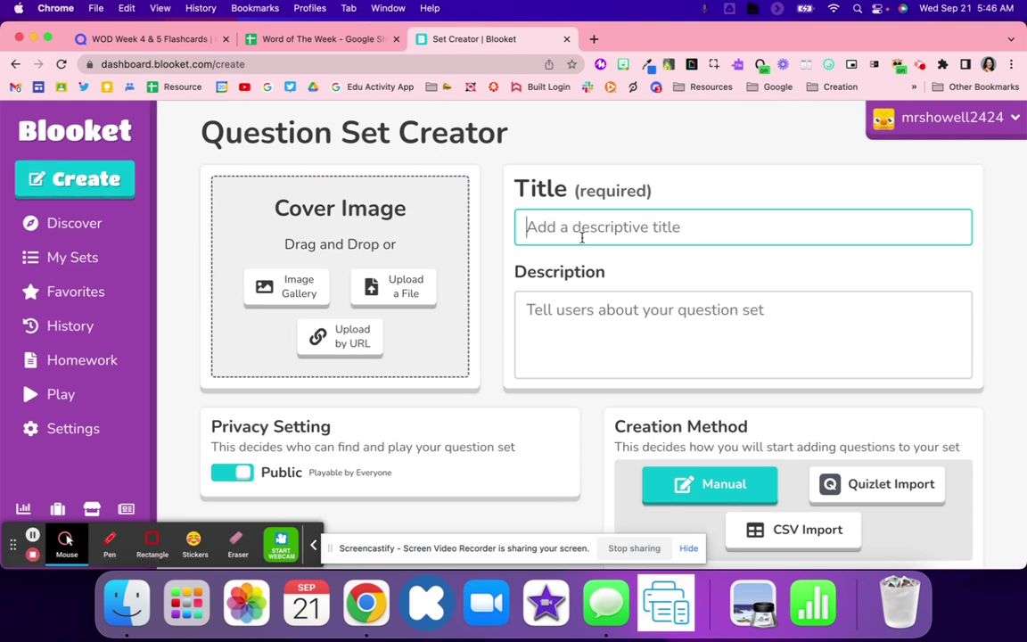
type("WOD Week 4 &")
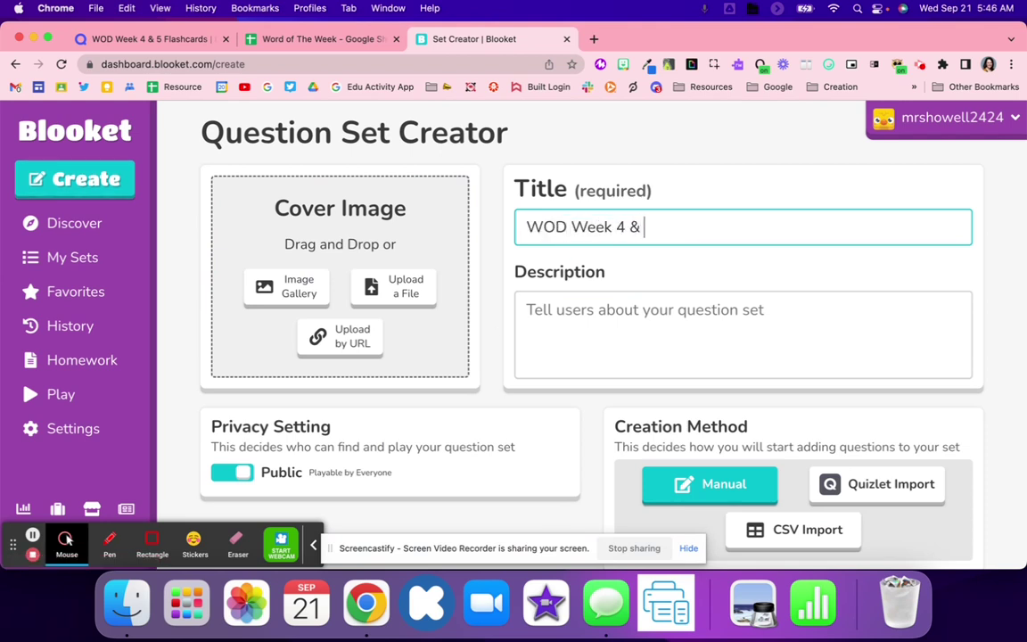
type(" 5")
scroll(730, 374, "down", 3)
left_click(869, 399)
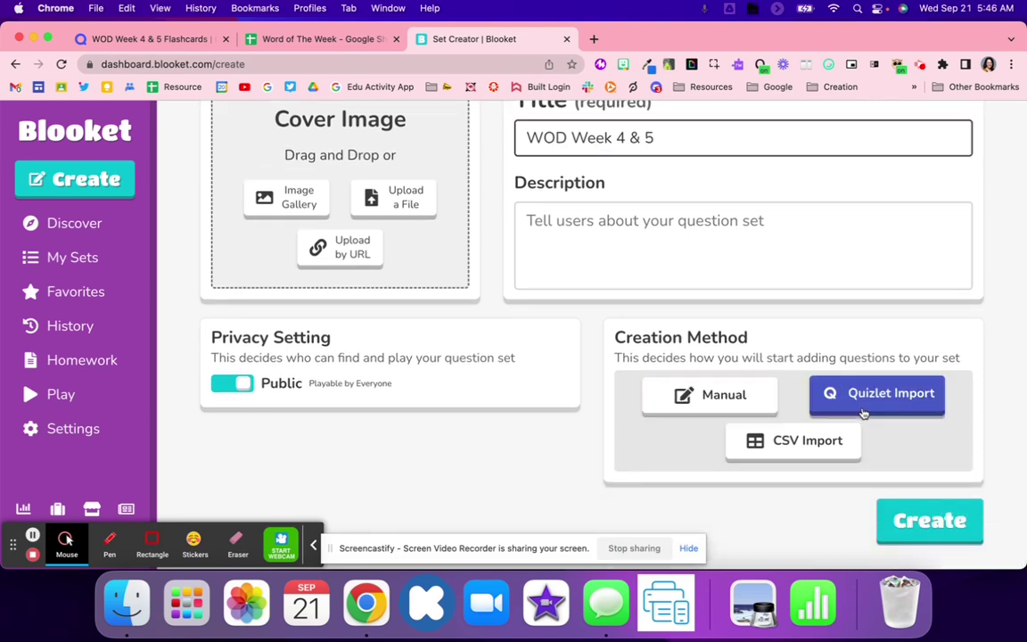
left_click(930, 526)
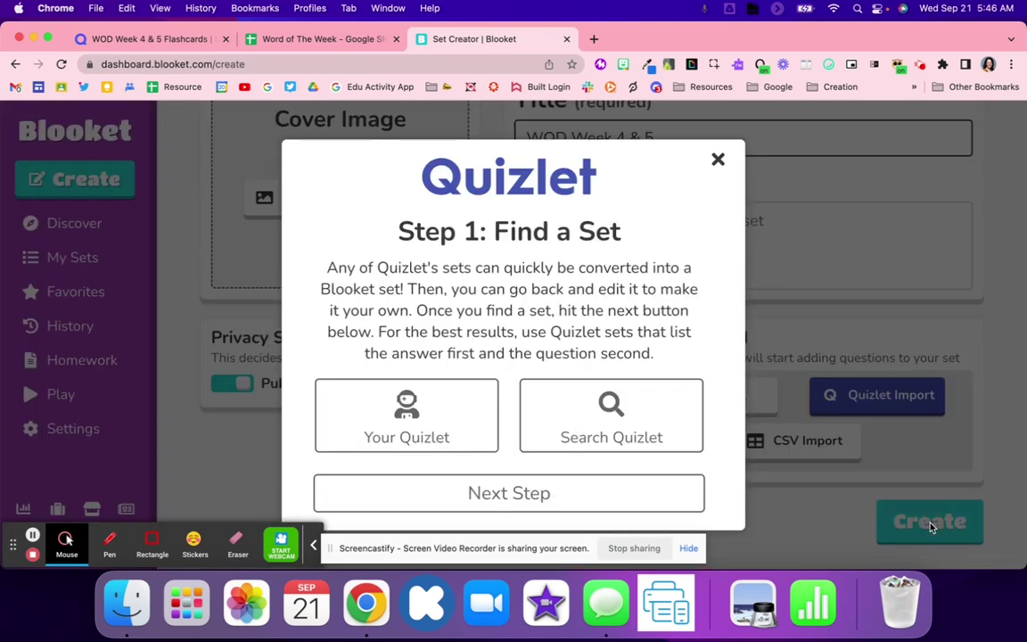
Paste the exported Quizlet flashcard text and add it as questions.
left_click(637, 486)
scroll(589, 473, "down", 10)
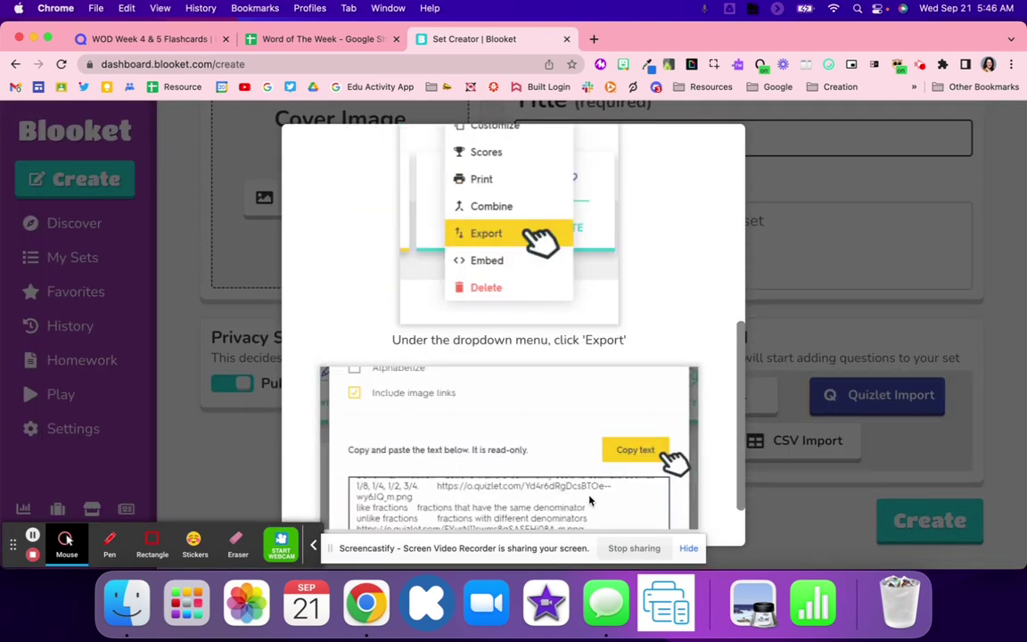
left_click(581, 508)
left_click(511, 367)
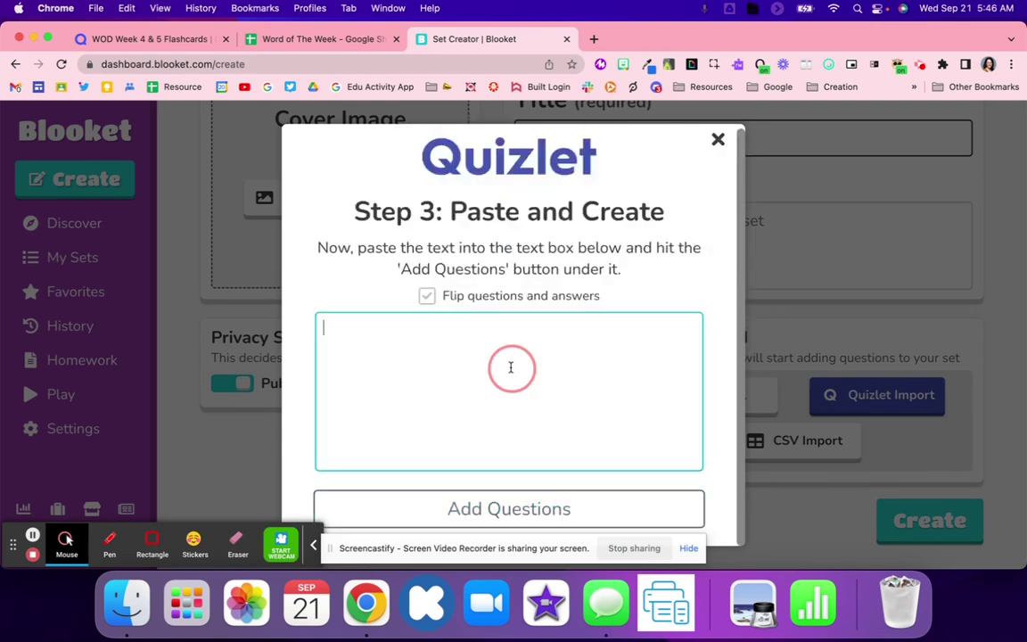
key("super+v")
left_click(493, 504)
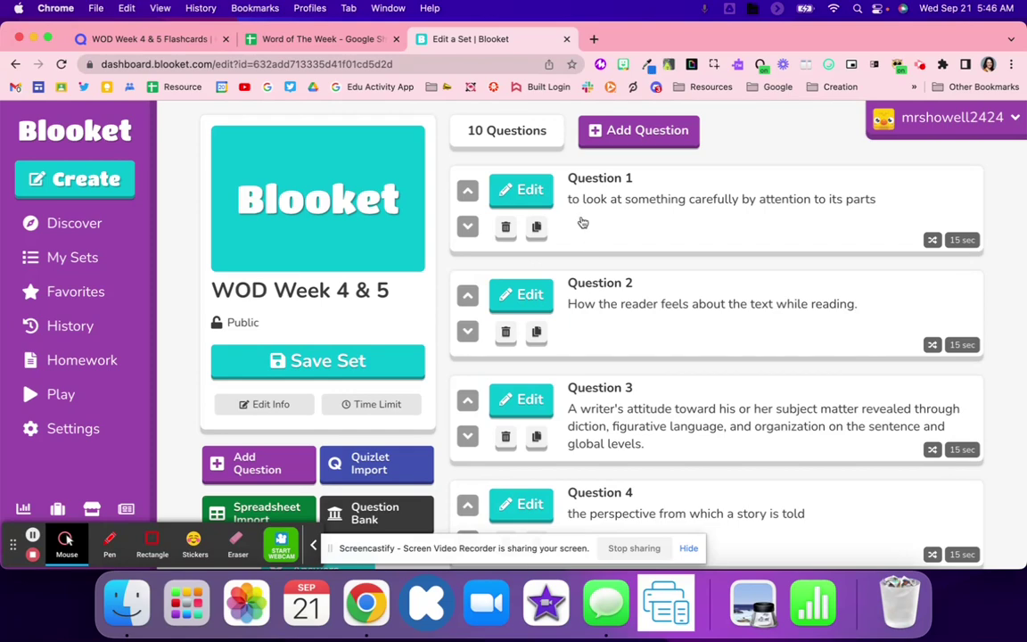
Check the answer choices of Questions 6 and 8, then save the set.
scroll(582, 222, "down", 5)
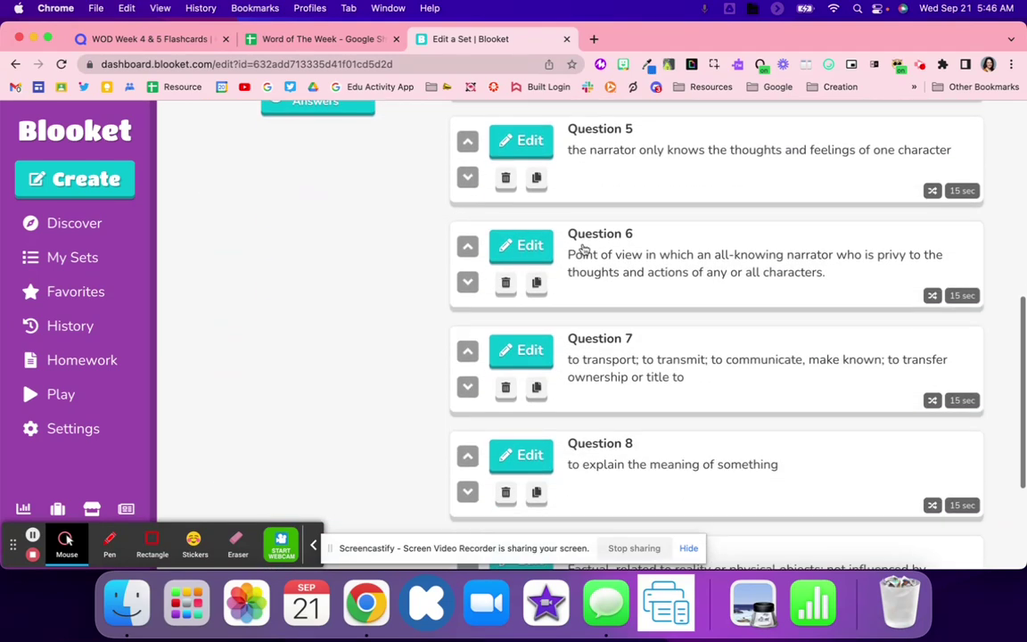
left_click(582, 249)
scroll(587, 295, "down", 4)
left_click(591, 328)
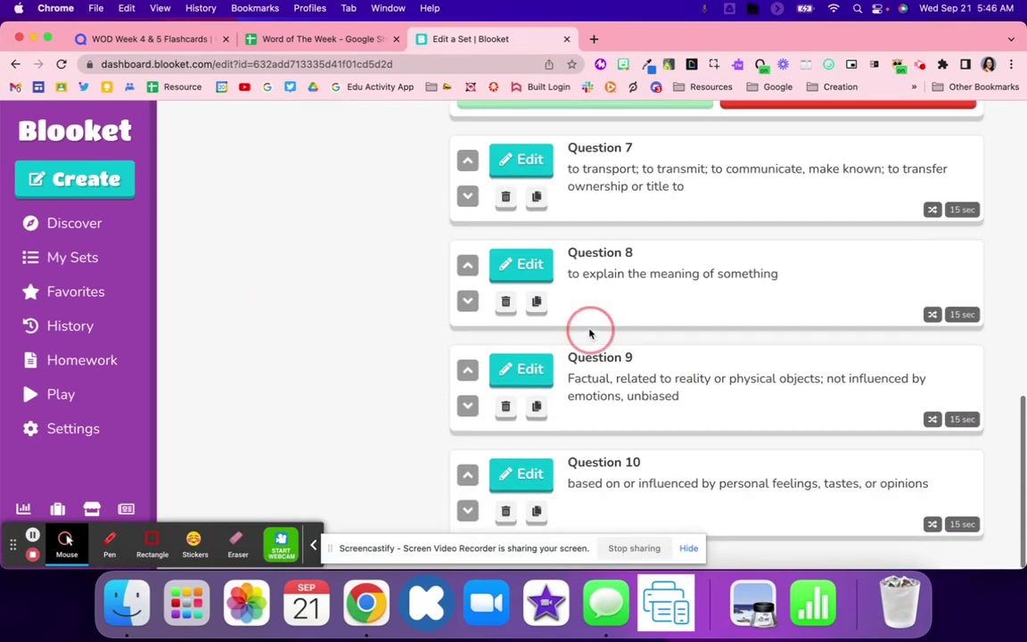
scroll(592, 320, "down", 2)
scroll(591, 397, "up", 10)
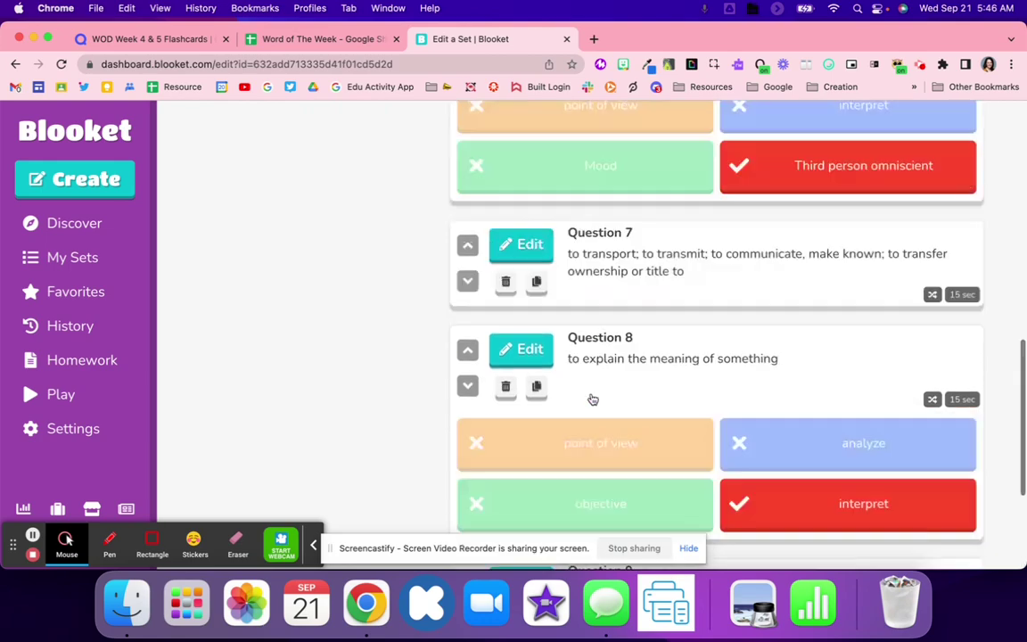
left_click(357, 359)
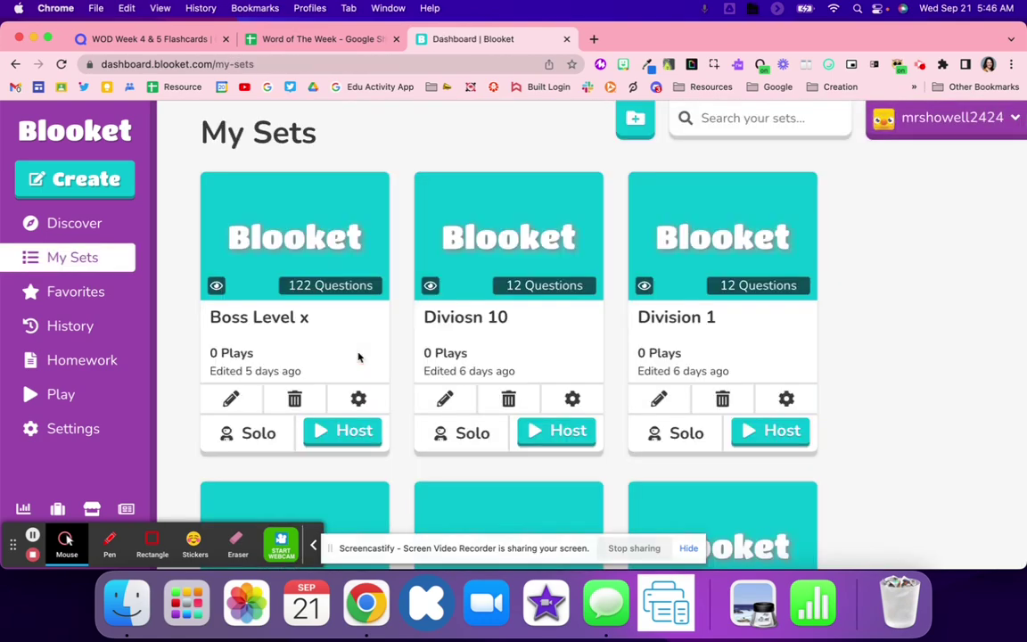
Copy the WOD Week 4 & 5 set's link from its gear menu.
scroll(400, 373, "down", 15)
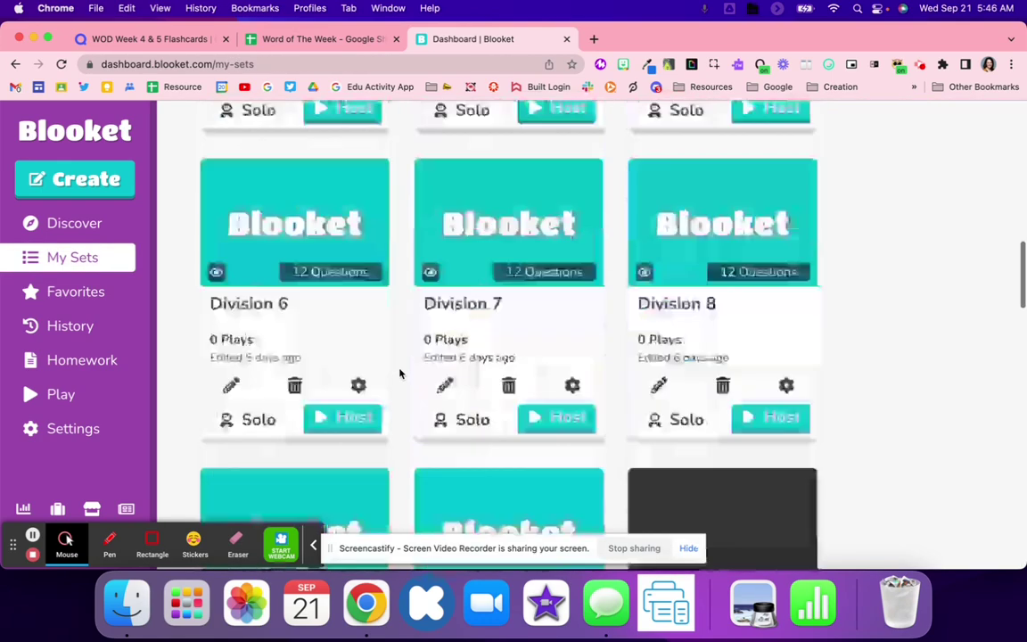
scroll(400, 372, "down", 2)
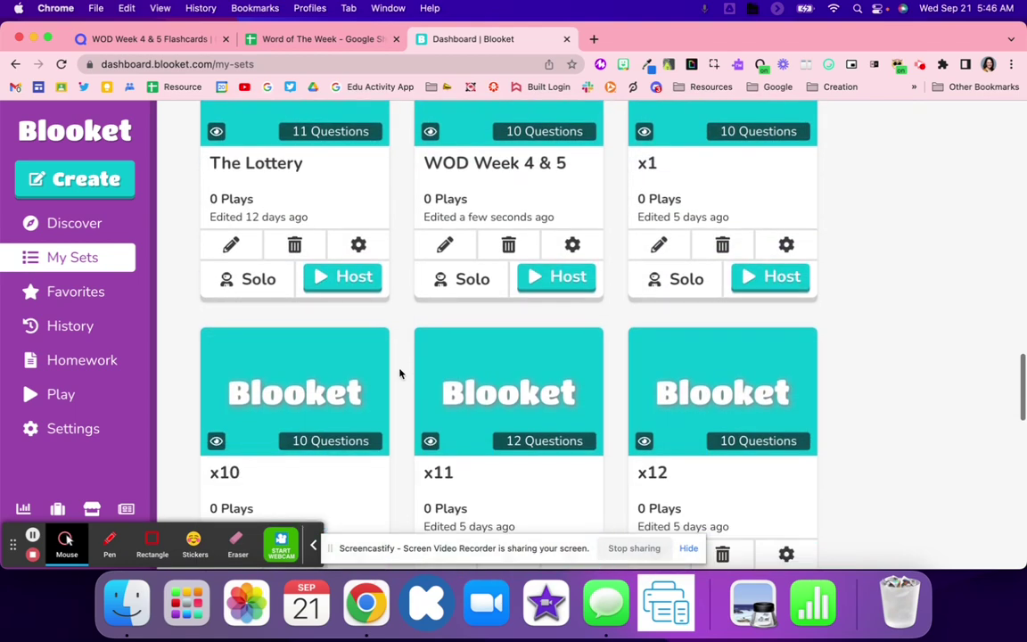
mouse_move(573, 244)
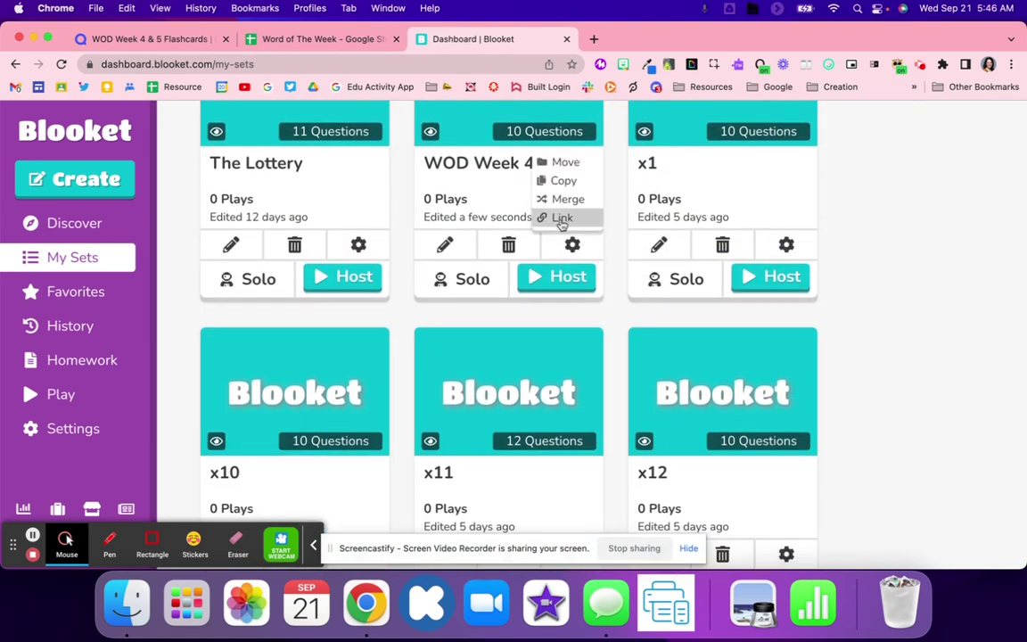
left_click(560, 219)
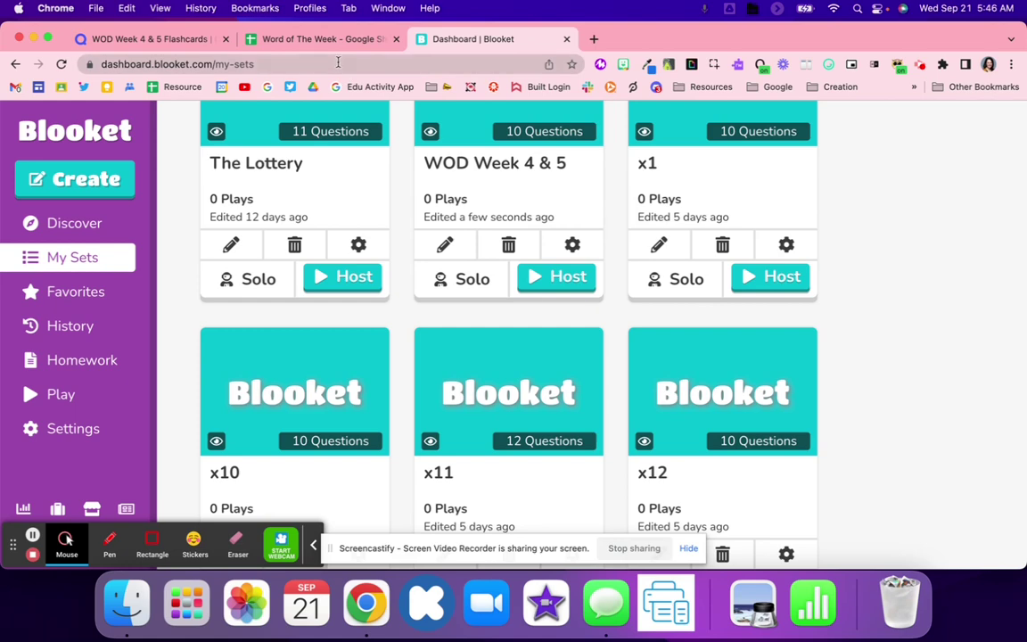
Paste the Blooket set link into cell L3 of the tracking sheet.
left_click(328, 40)
left_click(732, 341)
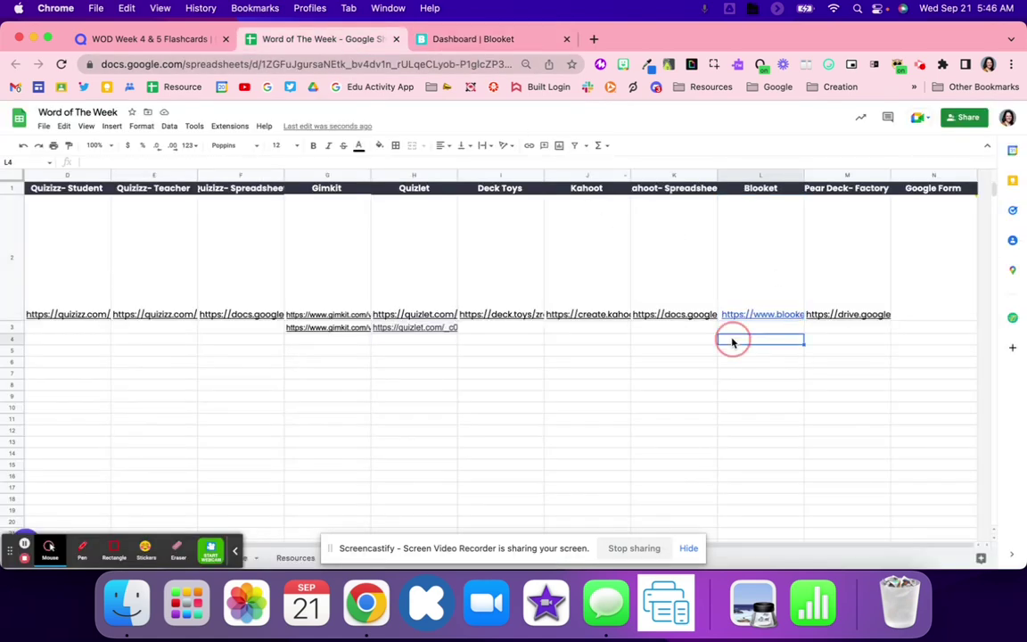
key("super+v")
left_click(748, 372)
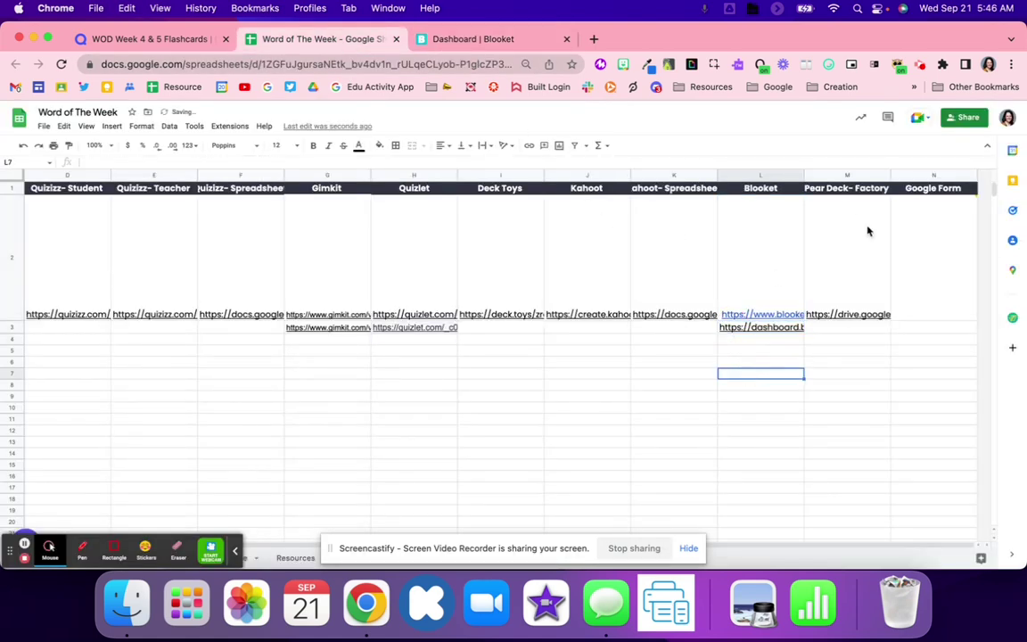
Check the Week 1 & 2 Pear Deck link in M2 and return to the browser's address bar.
left_click(850, 211)
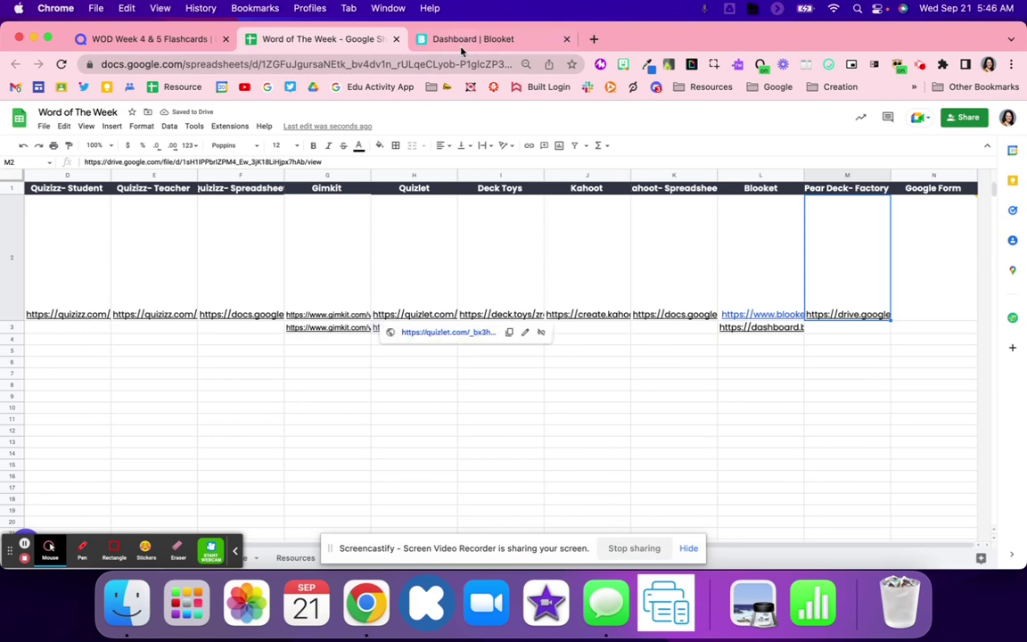
left_click(415, 63)
left_click(416, 40)
left_click(423, 64)
Search Google for 'peardeck' in a new tab.
type("pear")
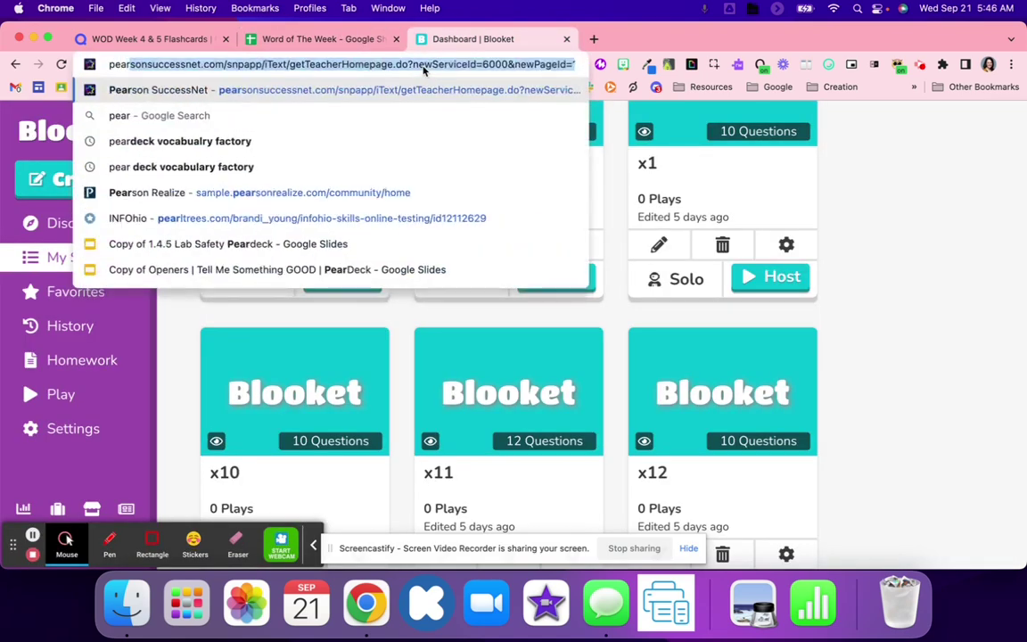
type("deck")
key("Return")
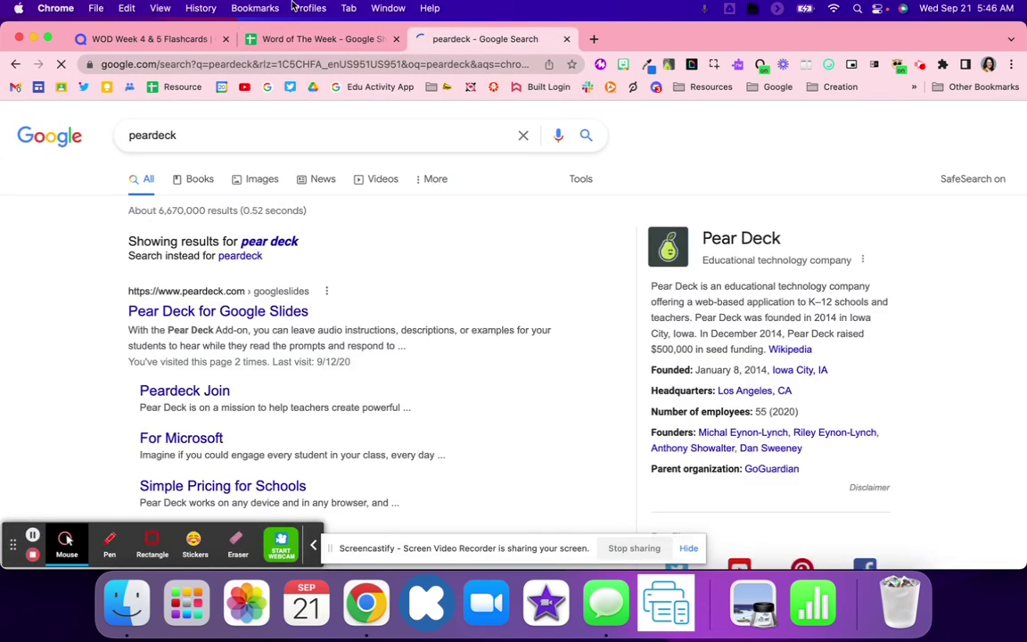
key("super+grave")
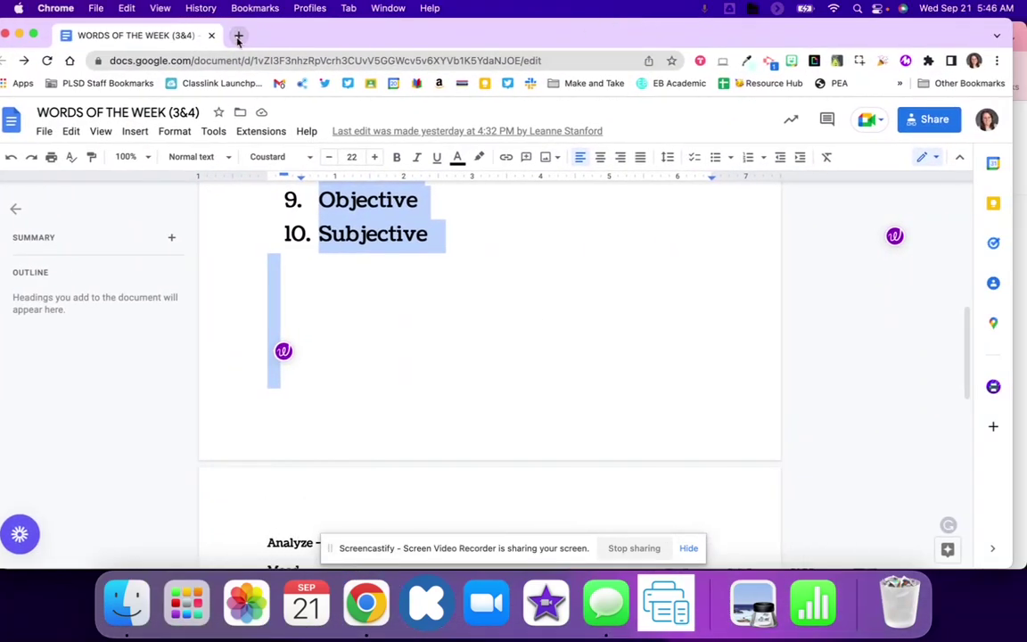
left_click(238, 36)
type("peardeck")
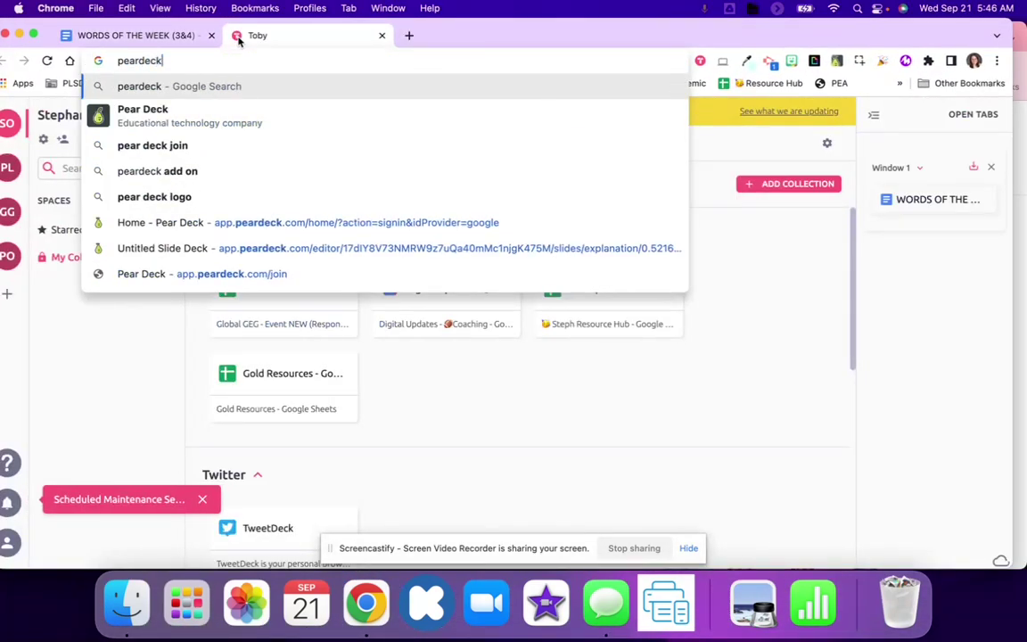
key("Return")
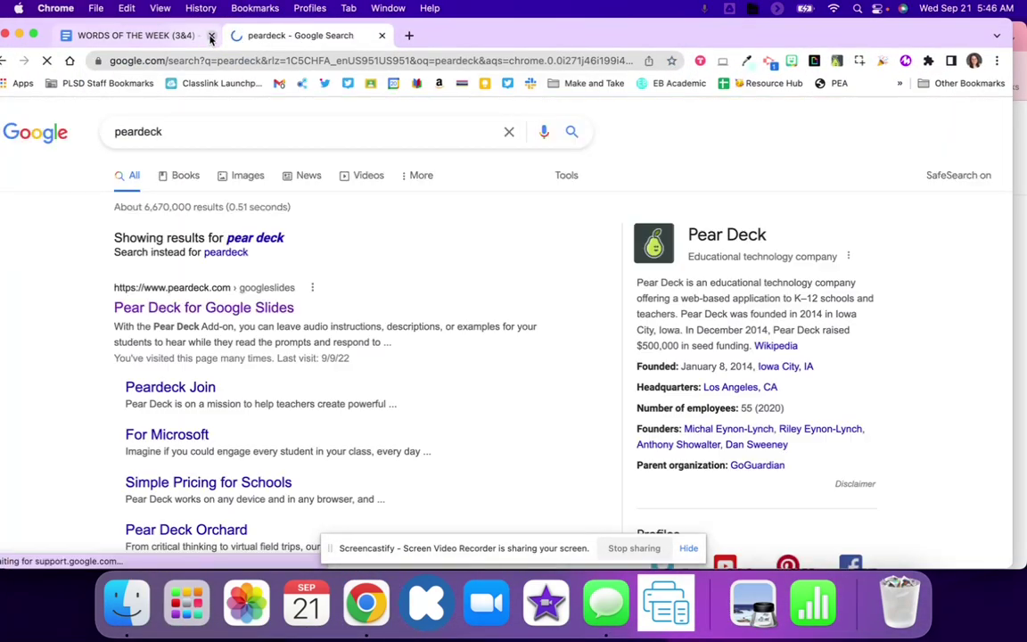
left_click(193, 36)
Open Pear Deck for Google Slides, log in as a teacher, and start Flashcard Factory.
left_click(218, 308)
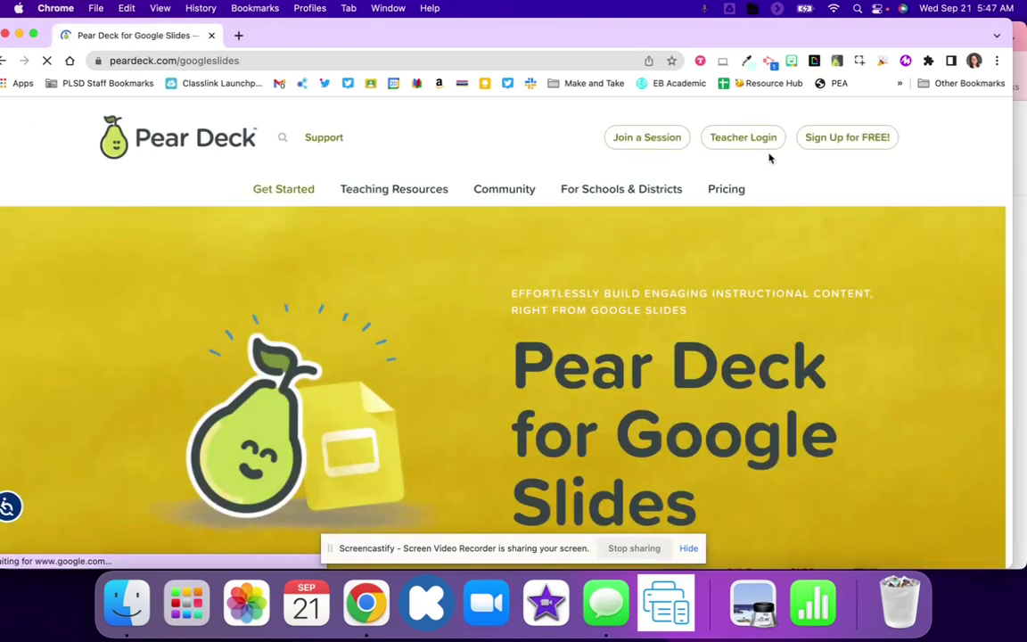
left_click(720, 151)
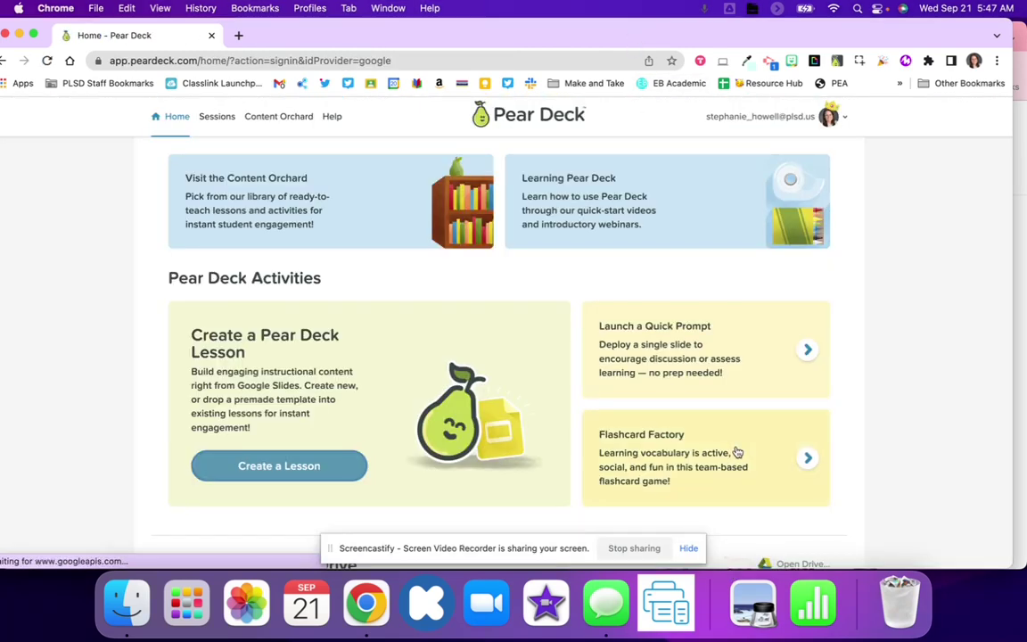
left_click(738, 453)
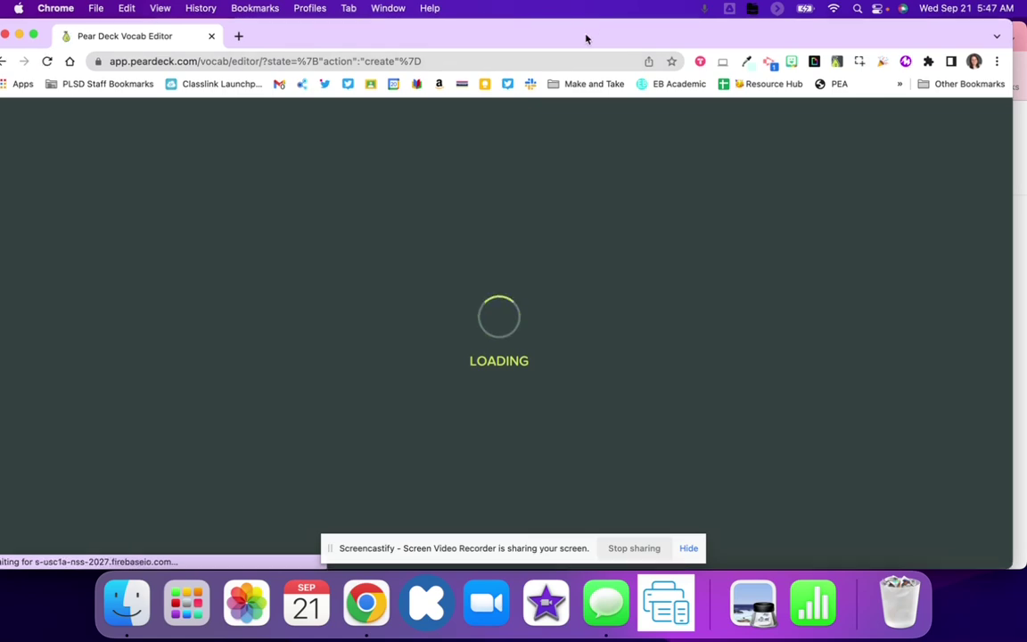
left_click_drag(585, 37, 607, 240)
left_click(550, 214)
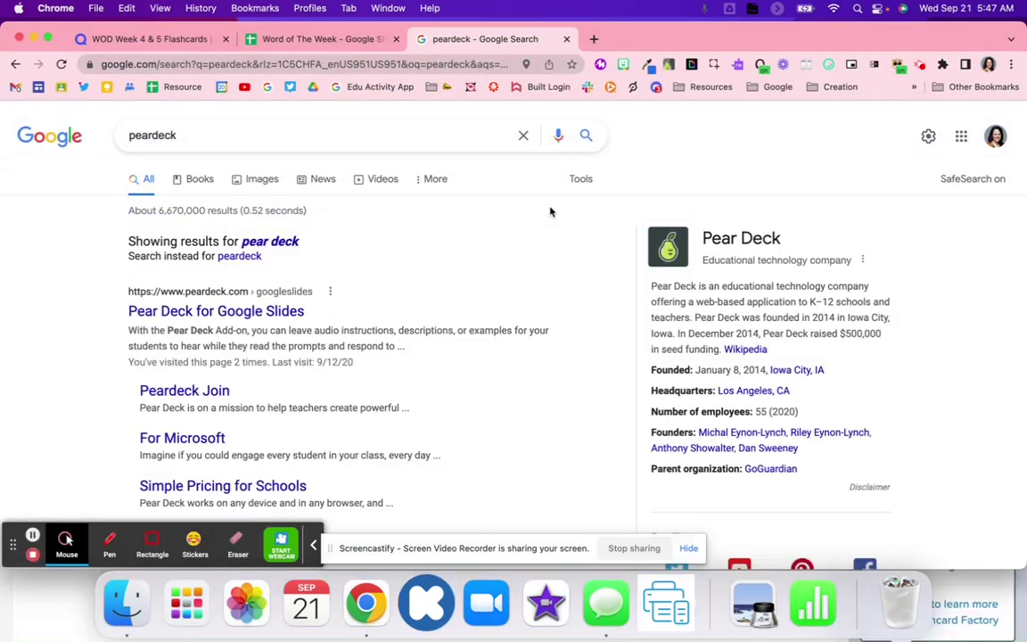
Copy the terms and definitions from the Quizlet export panel, then close it.
left_click(266, 41)
left_click(566, 39)
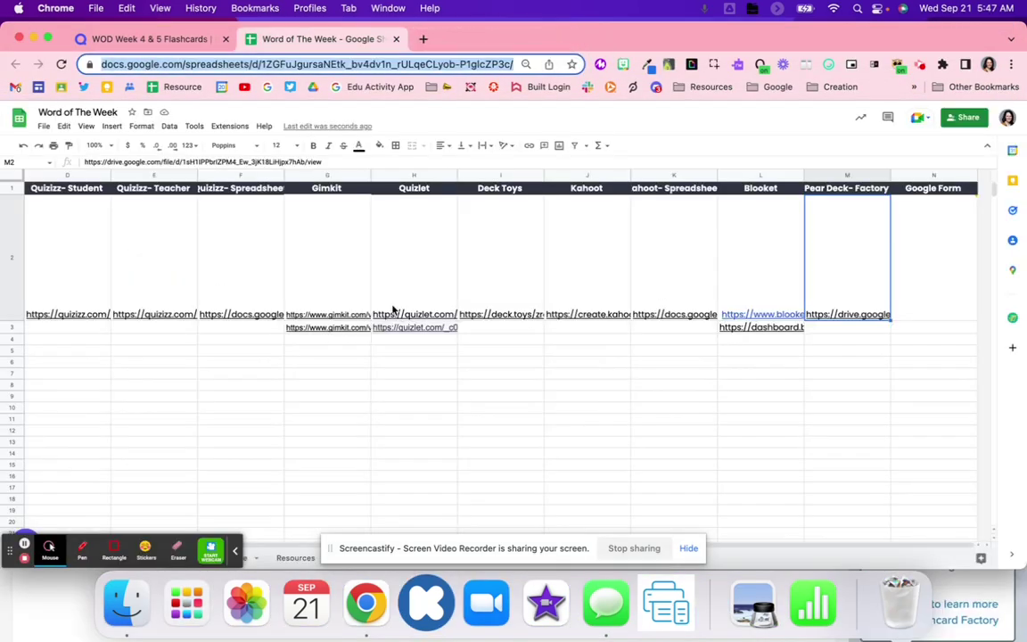
left_click(198, 42)
left_click(648, 321)
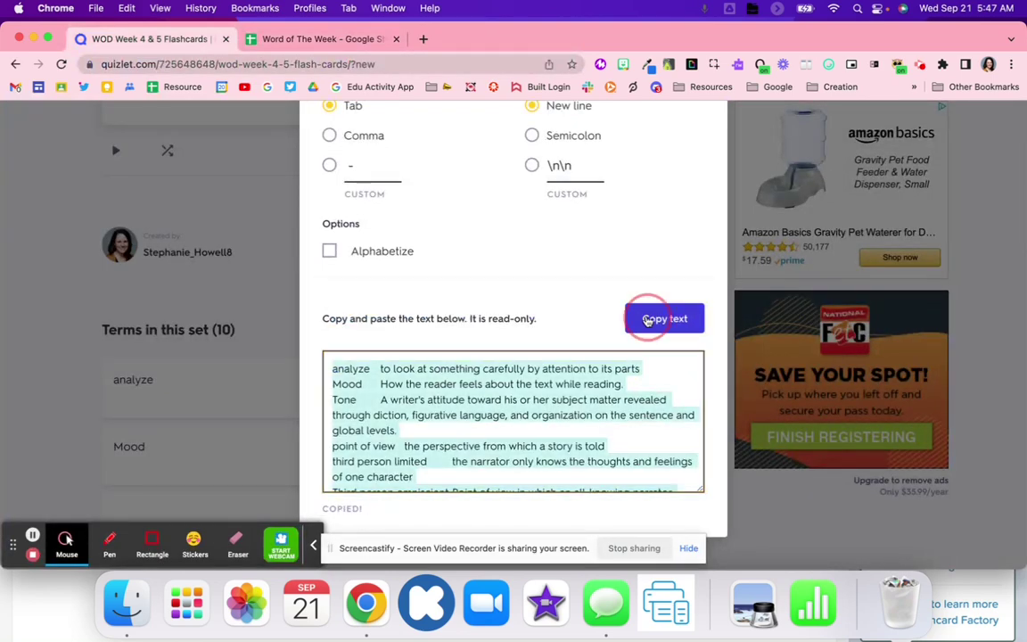
left_click(247, 337)
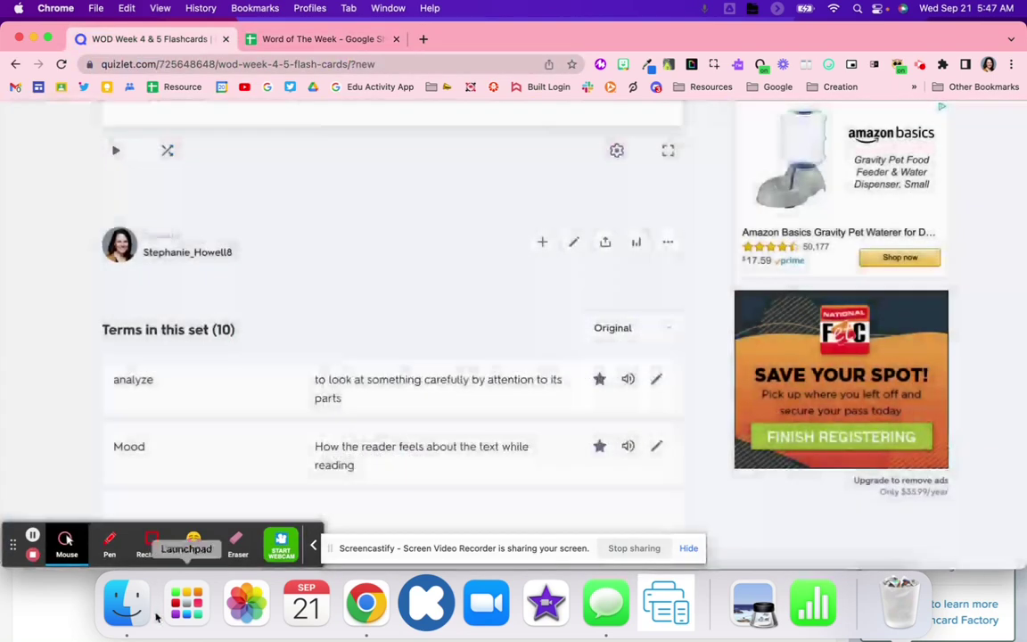
Paste the Quizlet vocabulary into Pear Deck's import box and import the list.
left_click(54, 627)
left_click_drag(439, 234, 439, 19)
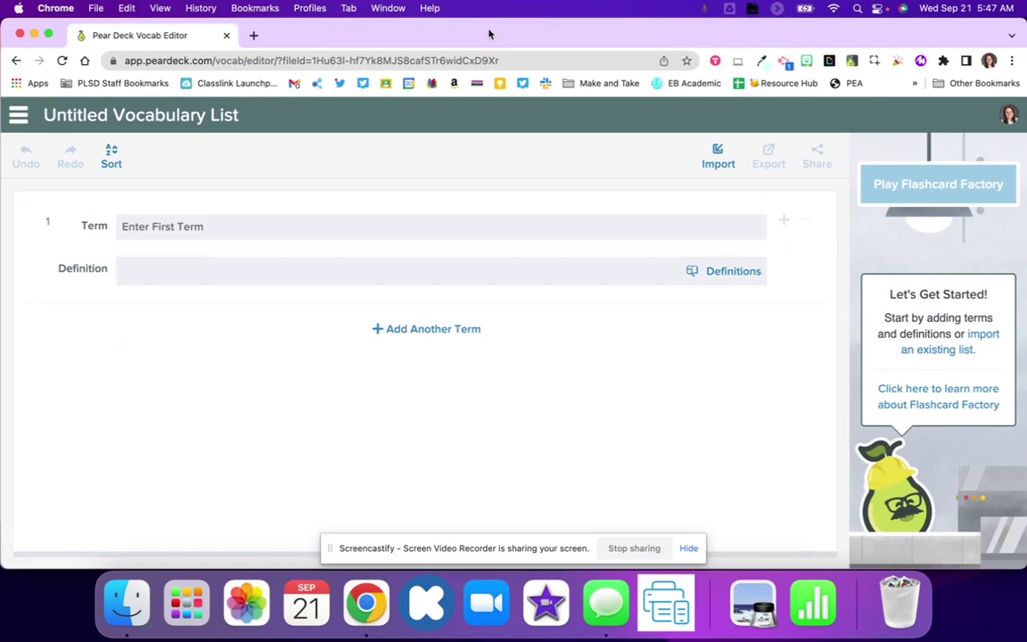
left_click(707, 150)
left_click(569, 244)
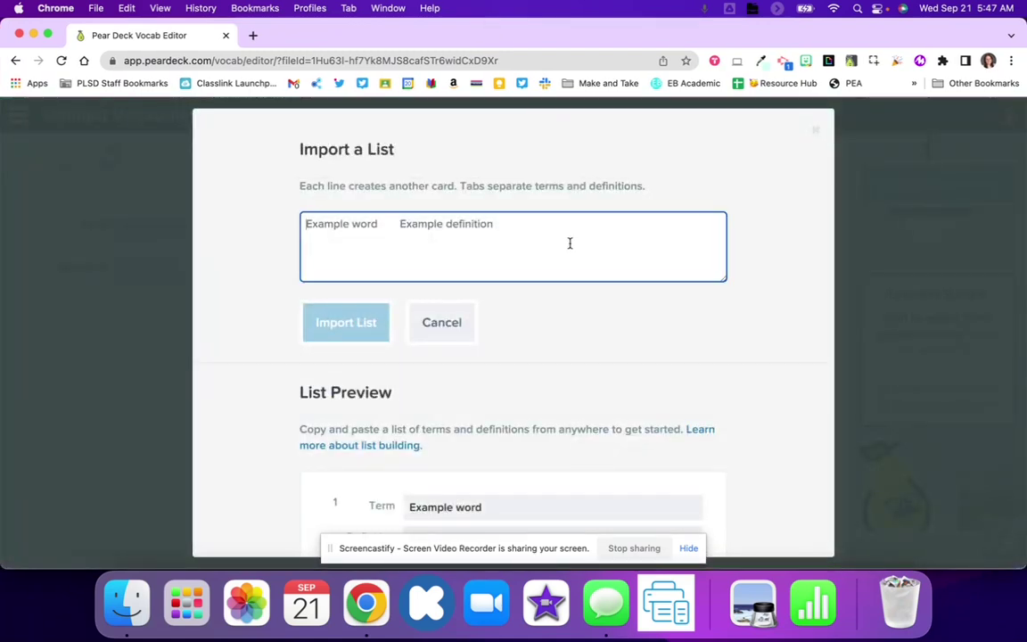
key("super+v")
left_click(369, 324)
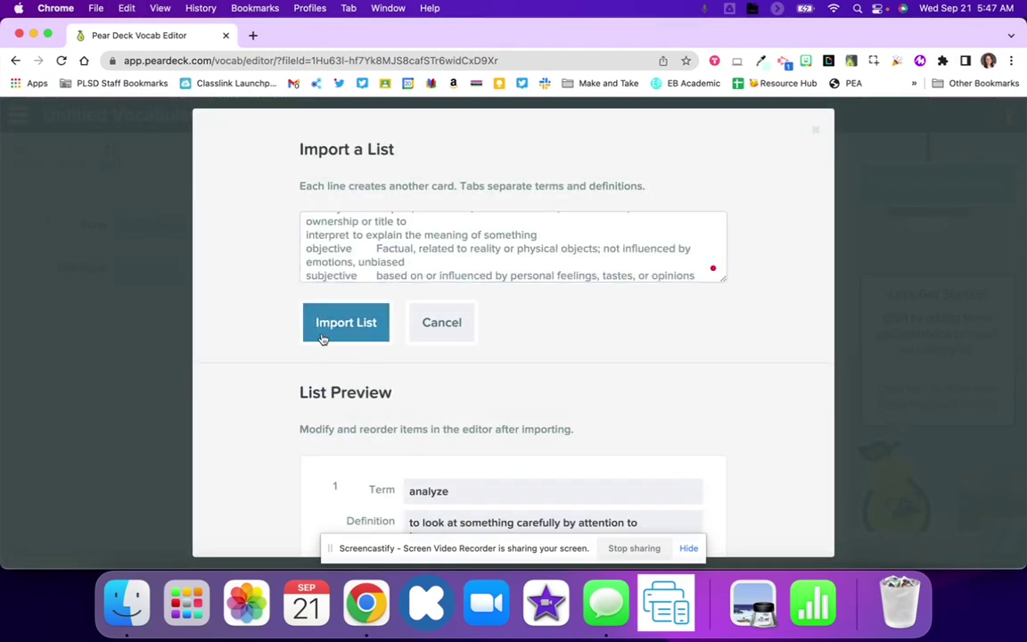
left_click(323, 338)
Title the vocabulary list 'WOD Week 4 & 5'.
scroll(329, 325, "down", 15)
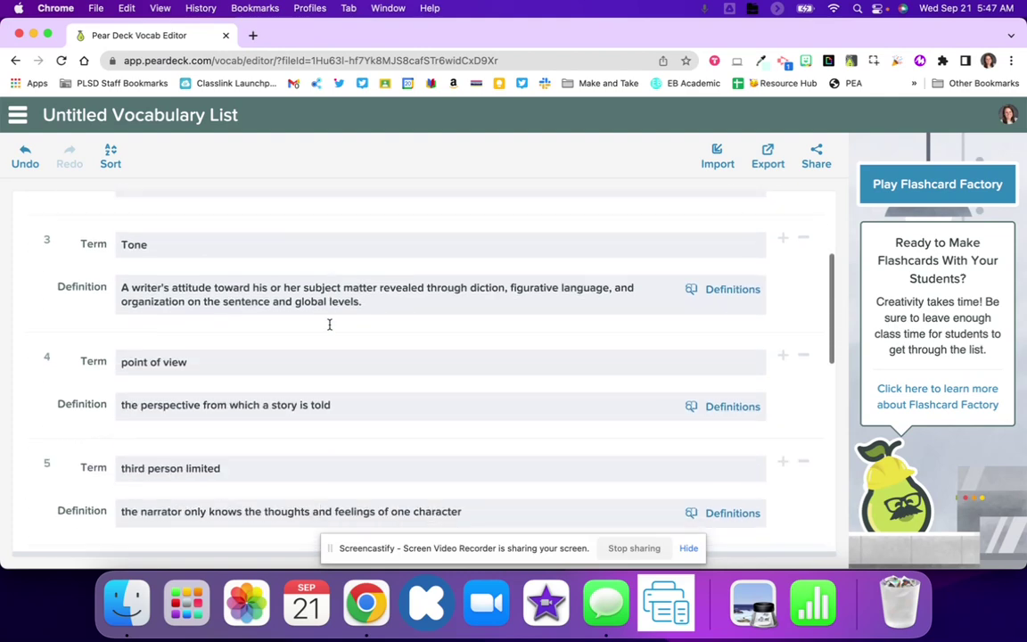
scroll(329, 325, "up", 15)
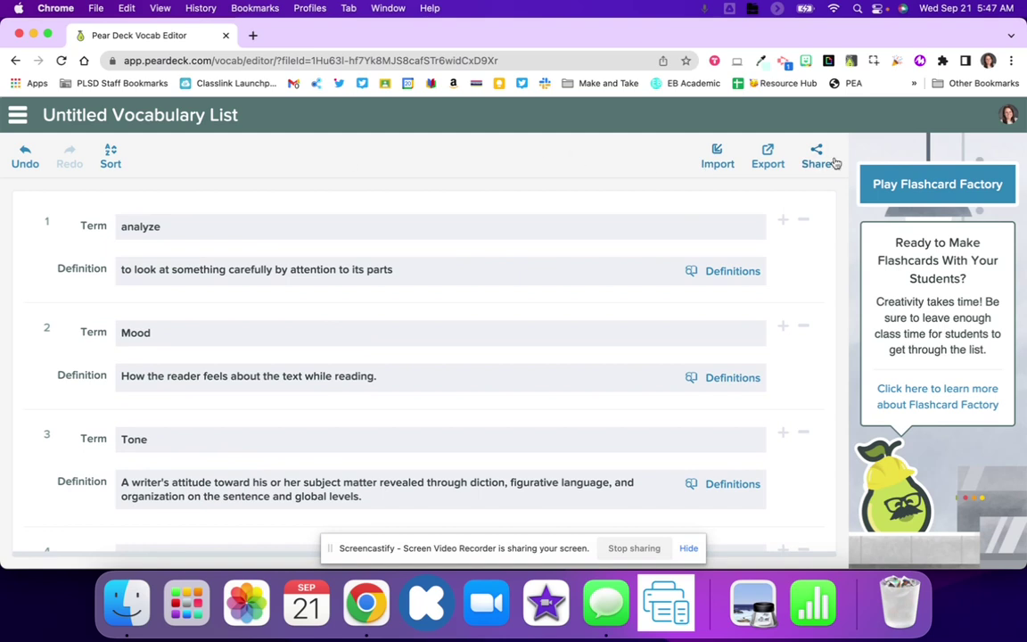
left_click(184, 111)
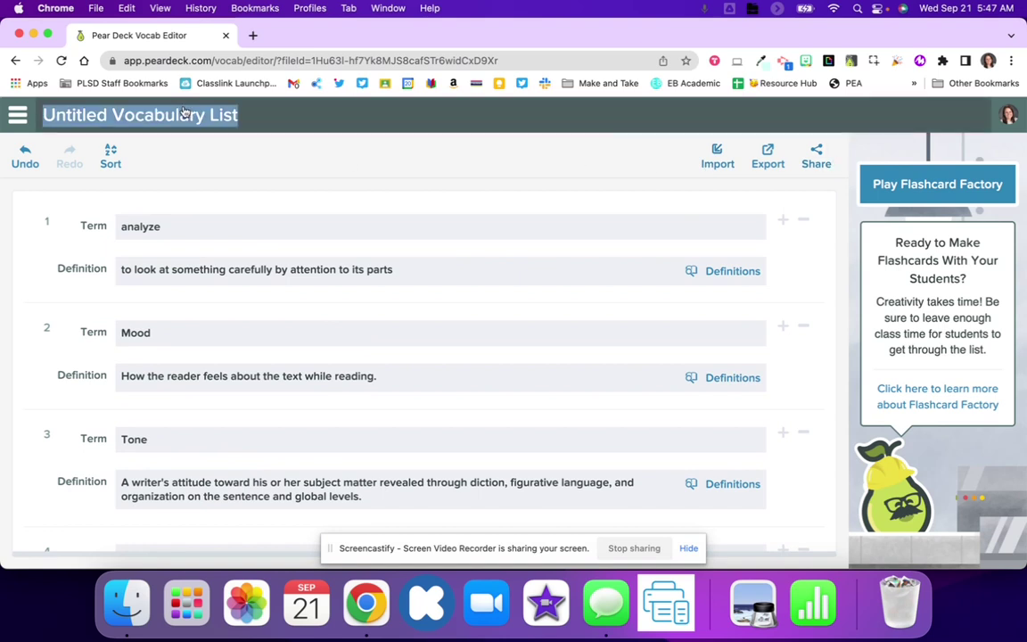
type("WOD Week 4")
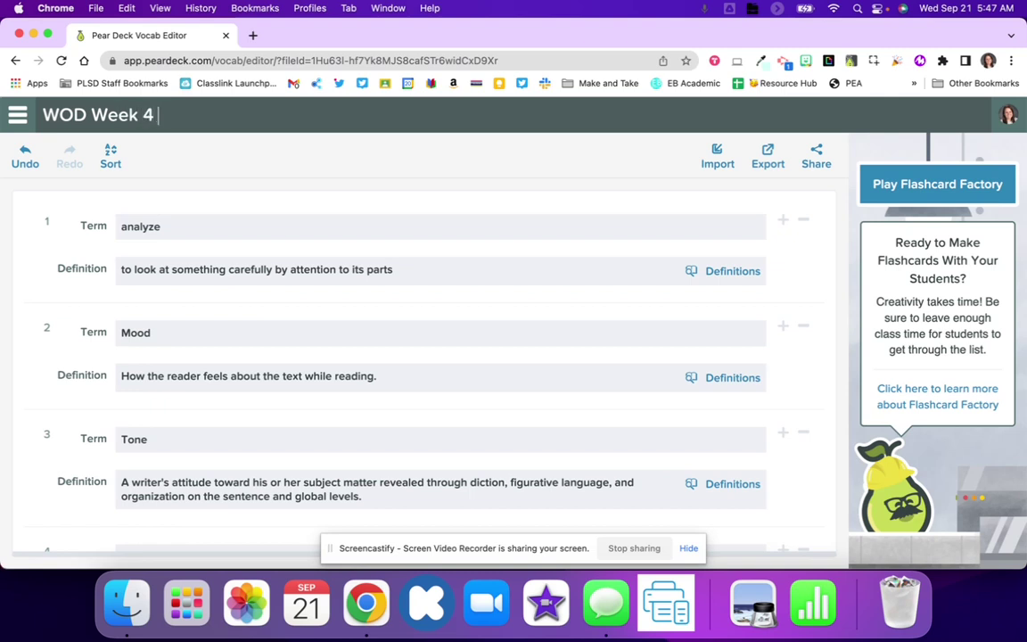
type(" & 5")
left_click(18, 114)
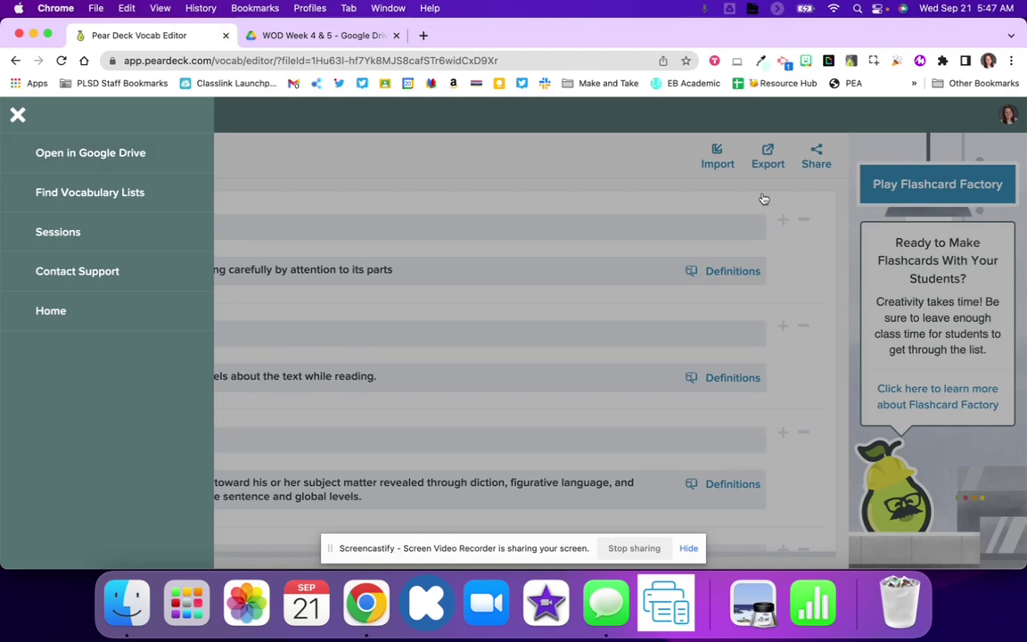
Look at the vocab deck's sharing page from the editor, then close it.
left_click(767, 191)
left_click(816, 158)
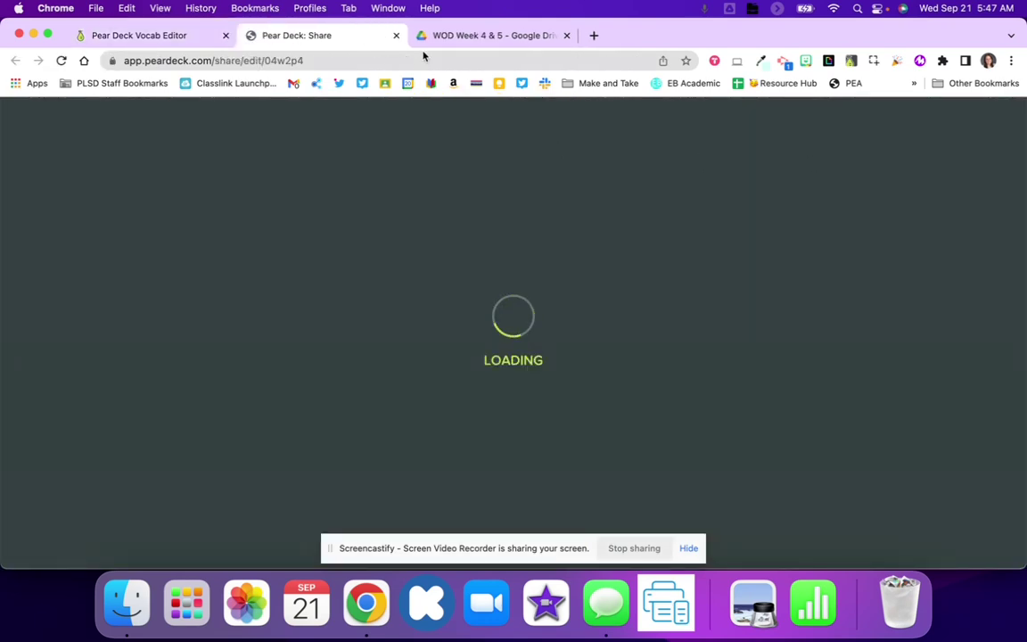
scroll(393, 270, "down", 5)
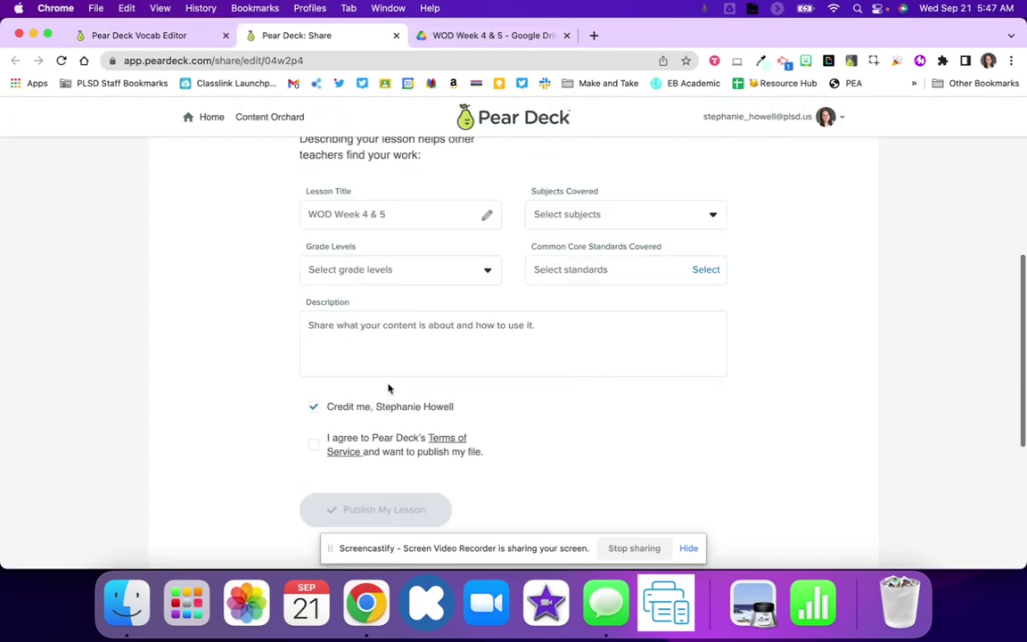
left_click(396, 36)
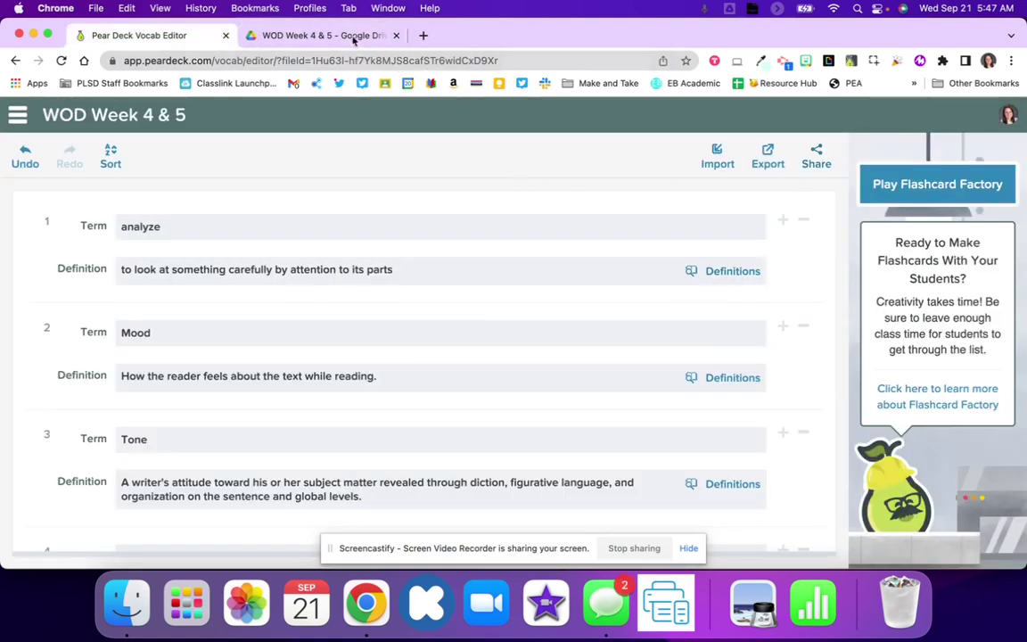
From the Drive preview's more-actions menu, copy the WOD Week 4 & 5 file's sharing link.
left_click(319, 36)
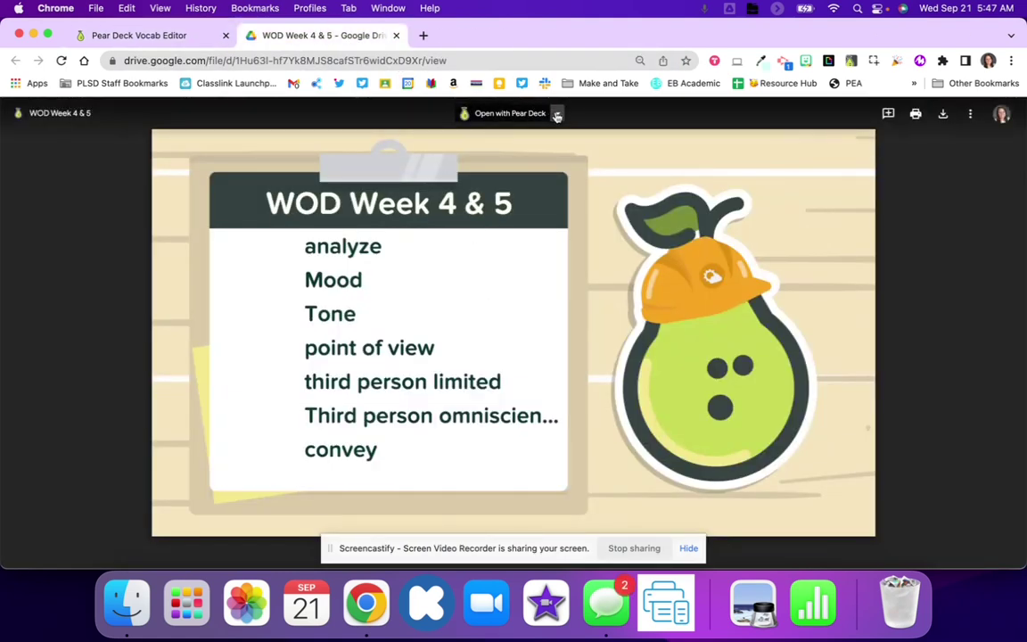
left_click(558, 113)
left_click(970, 114)
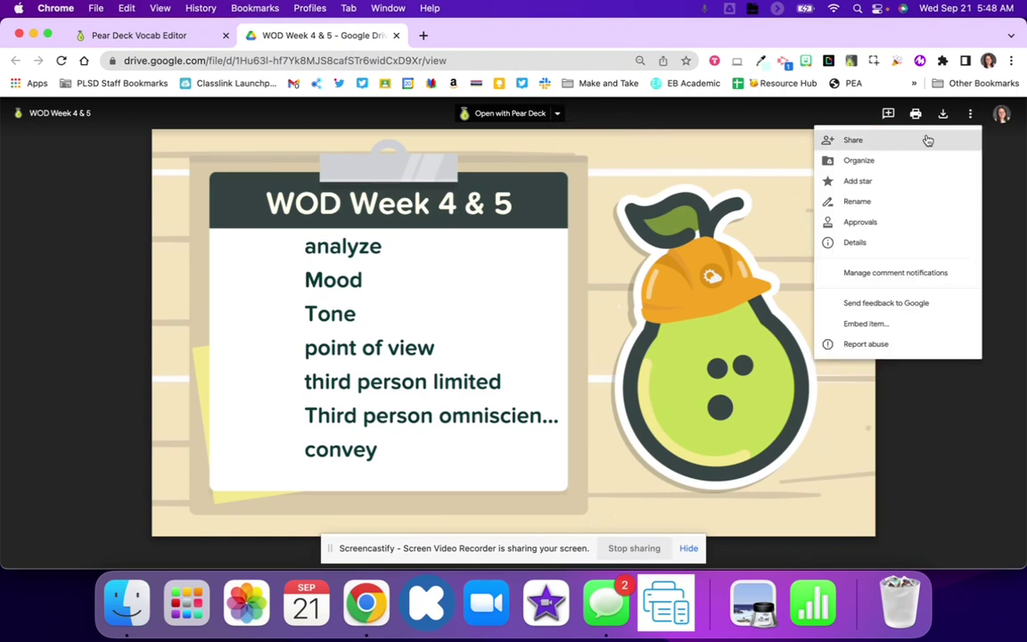
left_click(928, 140)
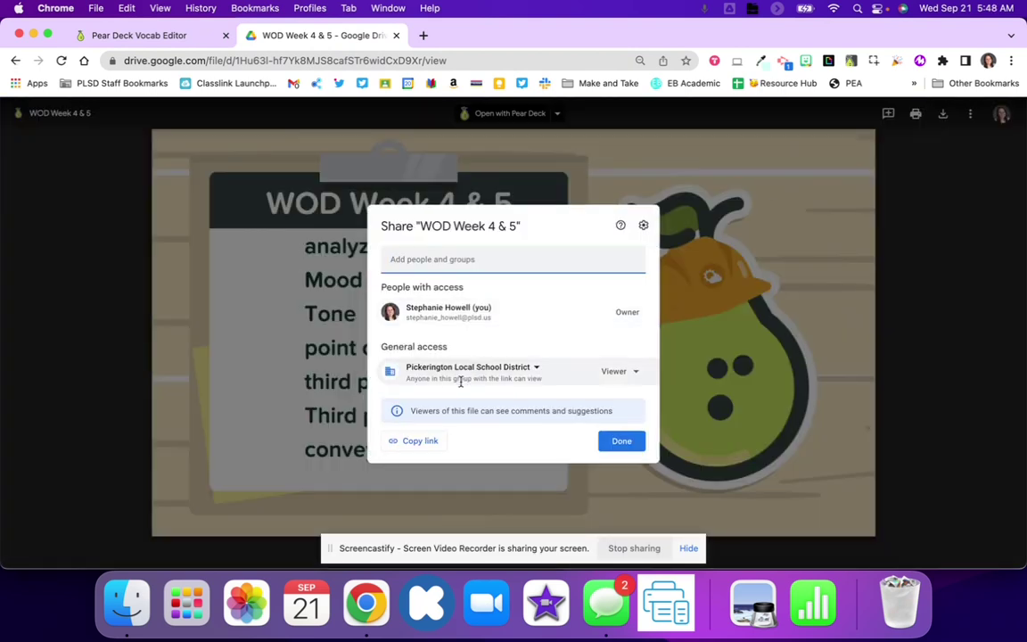
left_click(419, 444)
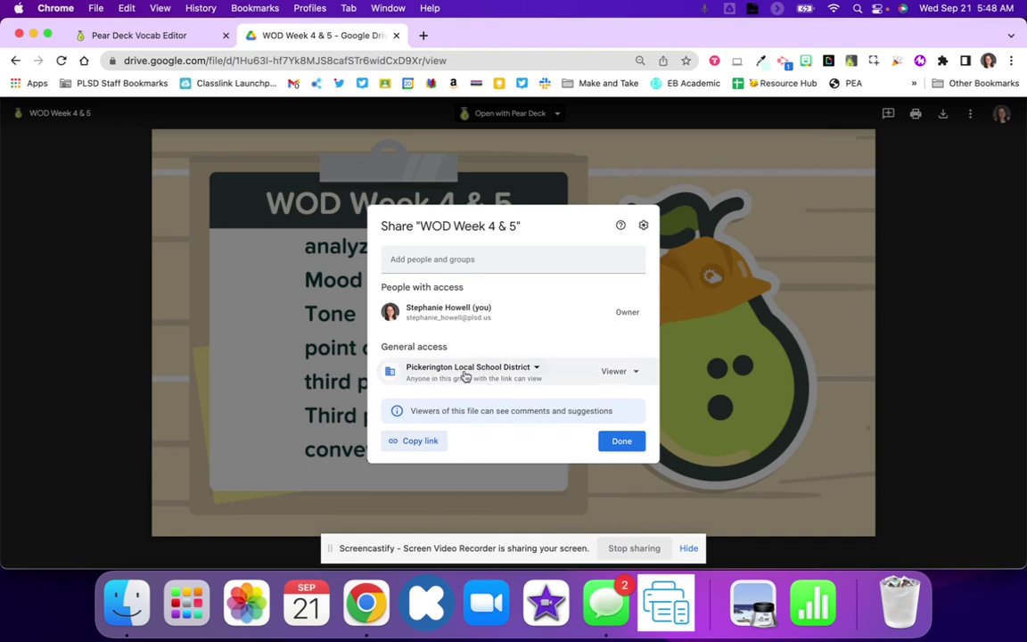
left_click(296, 257)
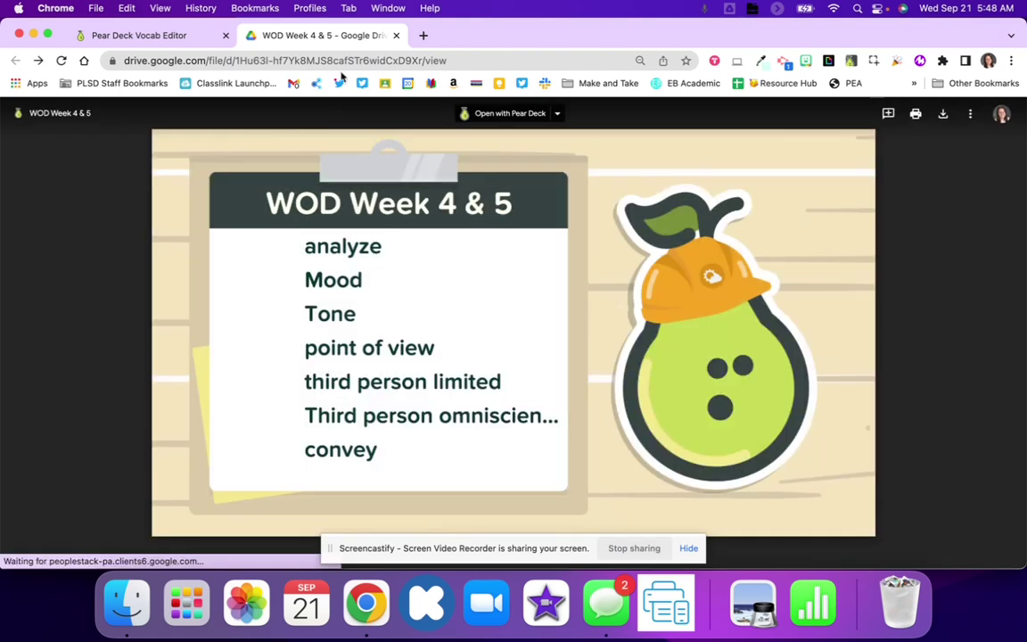
Paste the Pear Deck Drive link into cell M3 of the tracking sheet.
left_click(33, 34)
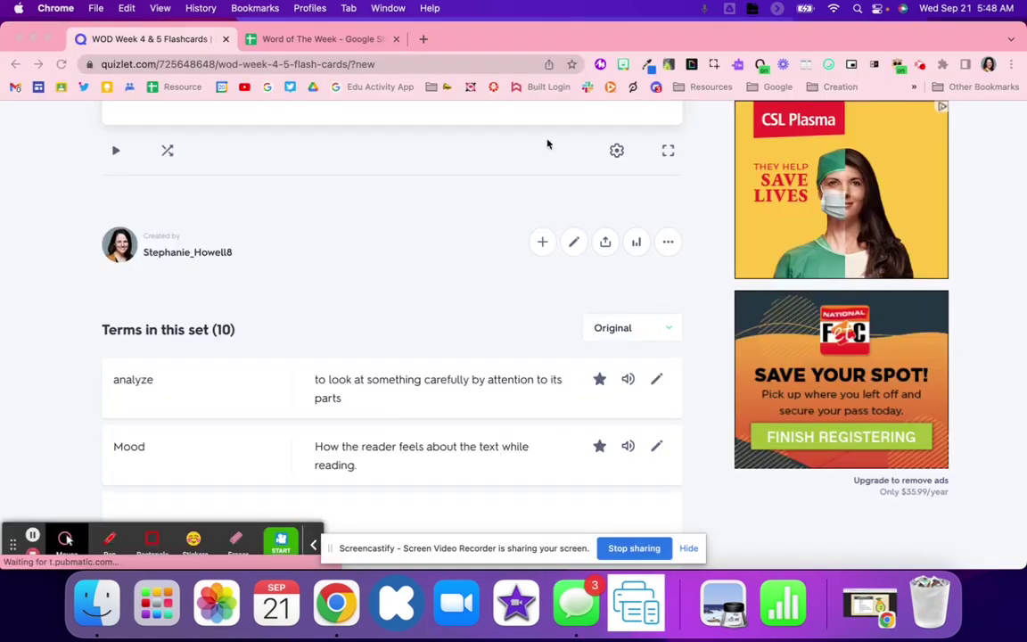
left_click(340, 40)
left_click(848, 339)
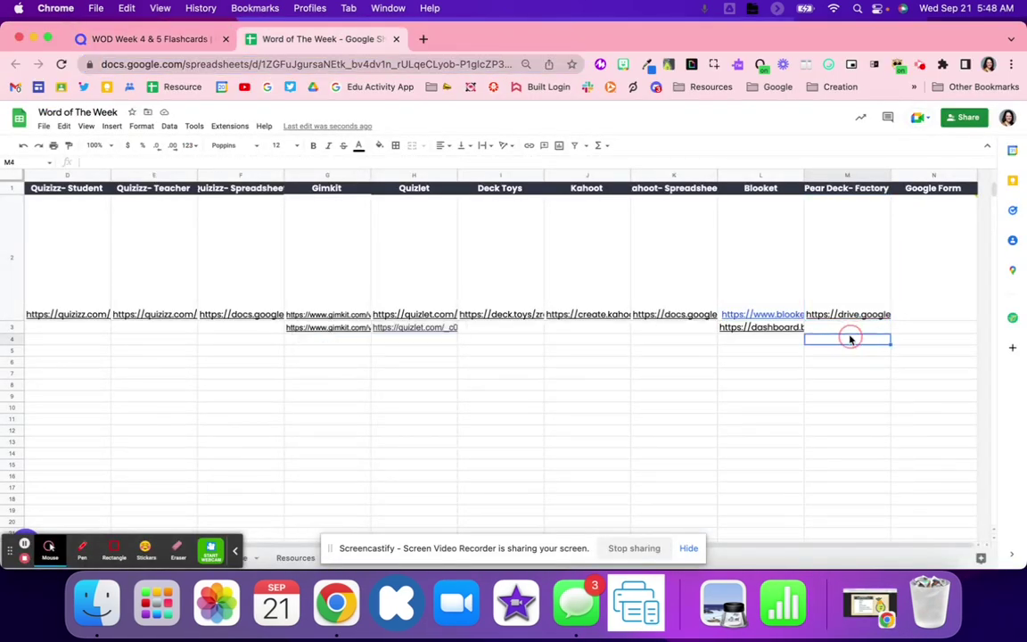
left_click(853, 329)
key("super+v")
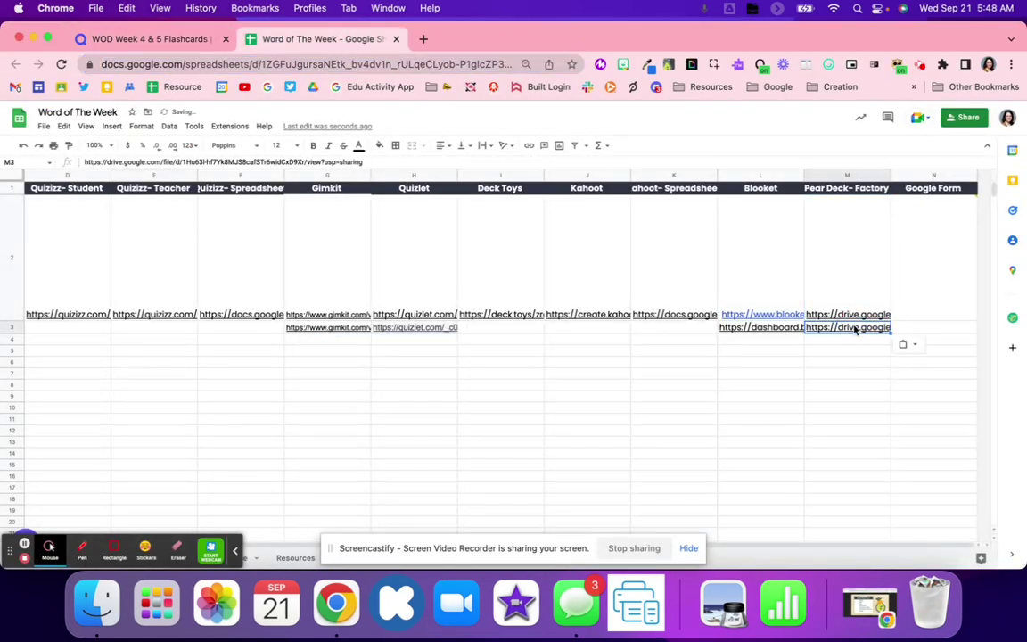
left_click(833, 386)
Open the WOD 1 6th Quizizz Spreadsheet from the Week 1 & 2 link in F2.
mouse_move(677, 297)
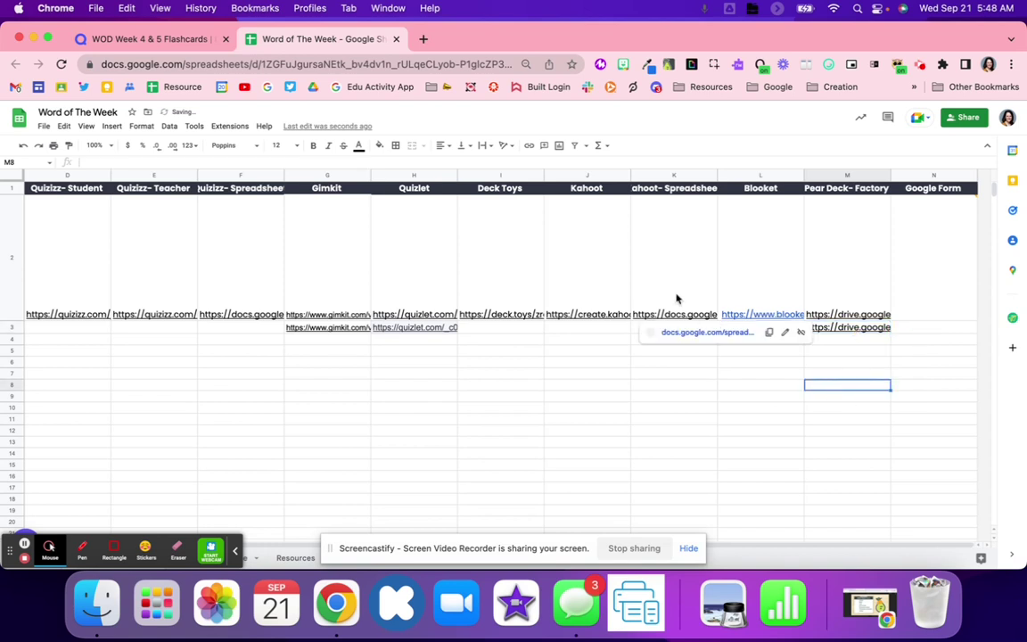
scroll(677, 299, "left", 2)
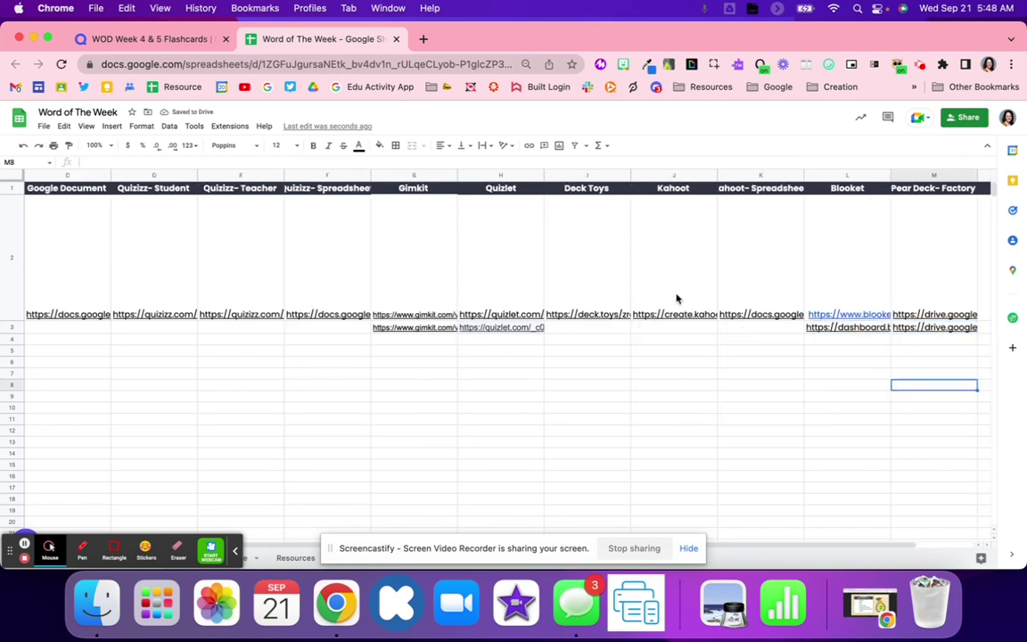
scroll(676, 298, "left", 2)
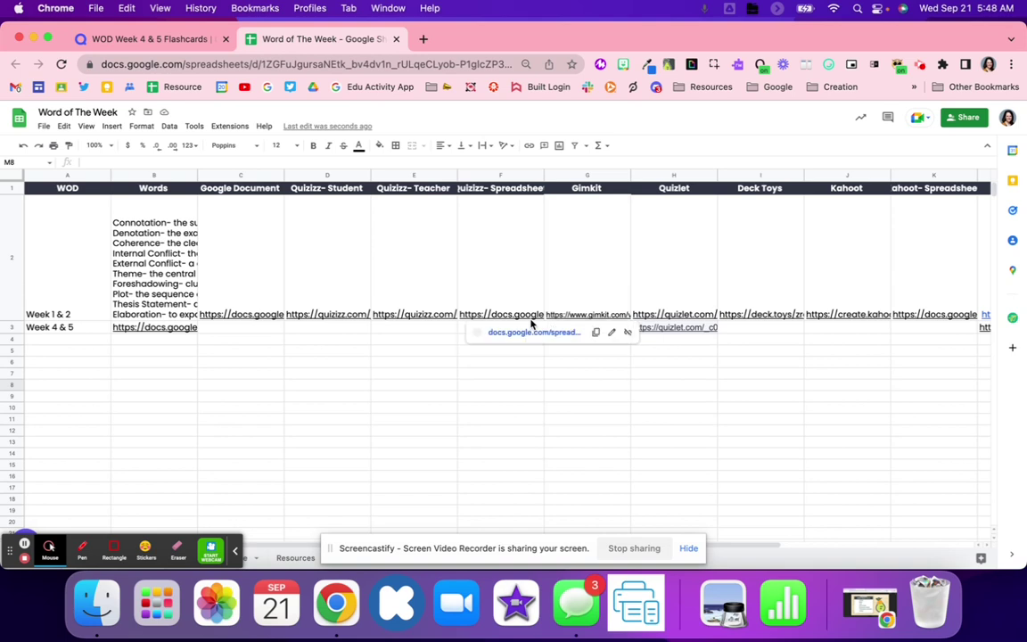
left_click(435, 321)
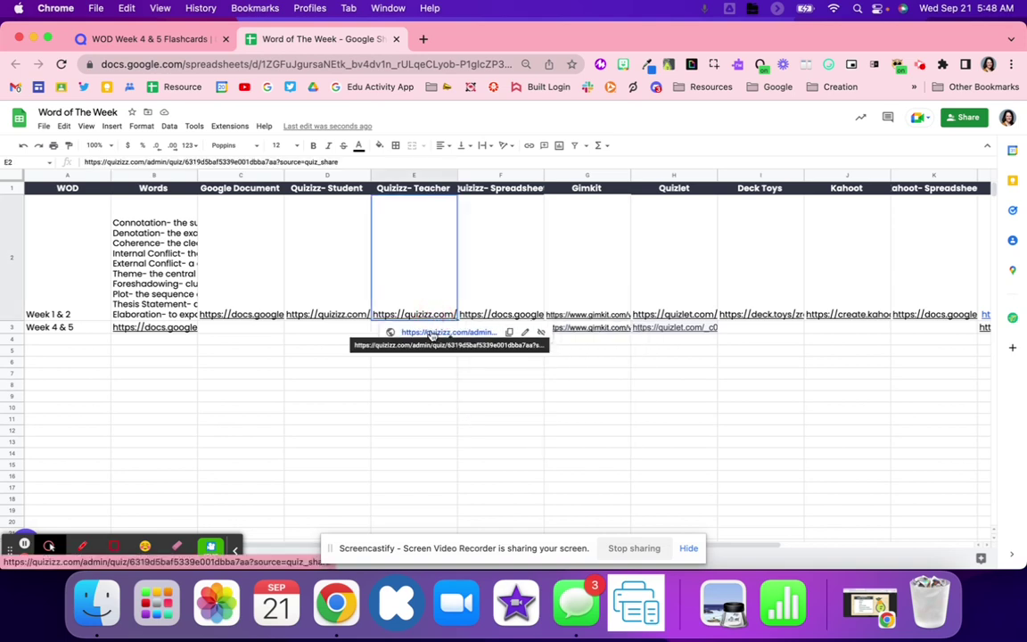
left_click(482, 304)
left_click(493, 335)
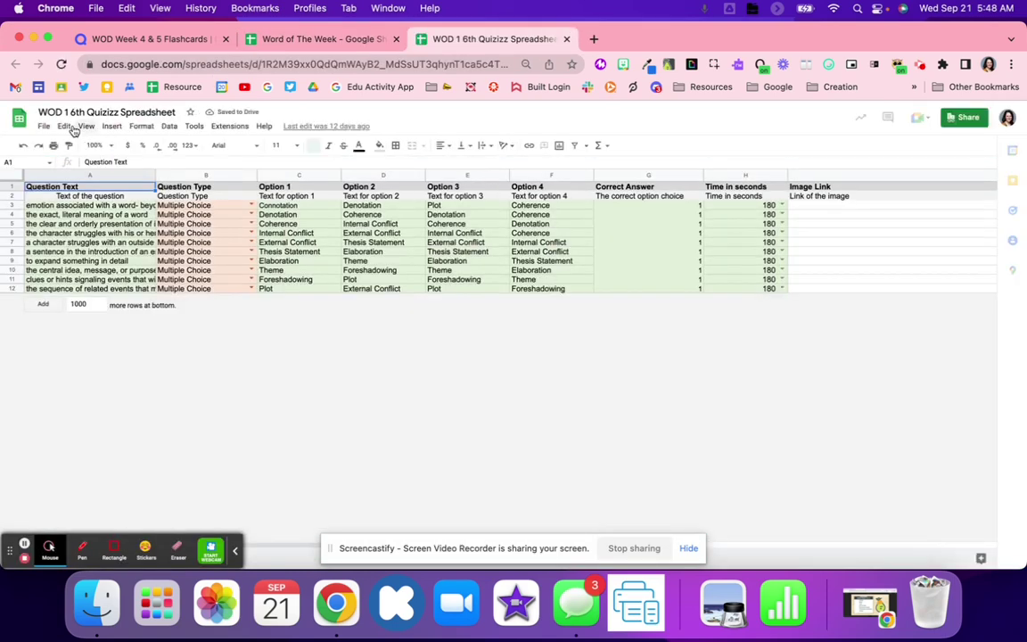
left_click(43, 126)
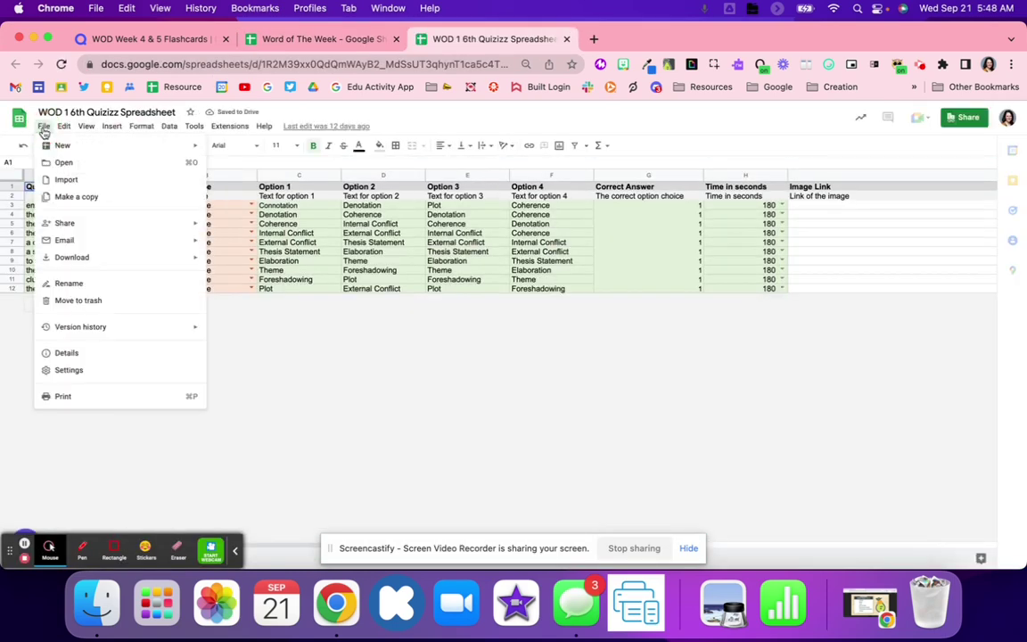
Make a copy of the Quizizz spreadsheet named 'WOD 2 6th Quizizz Spreadsheet'.
left_click(80, 200)
left_click(473, 290)
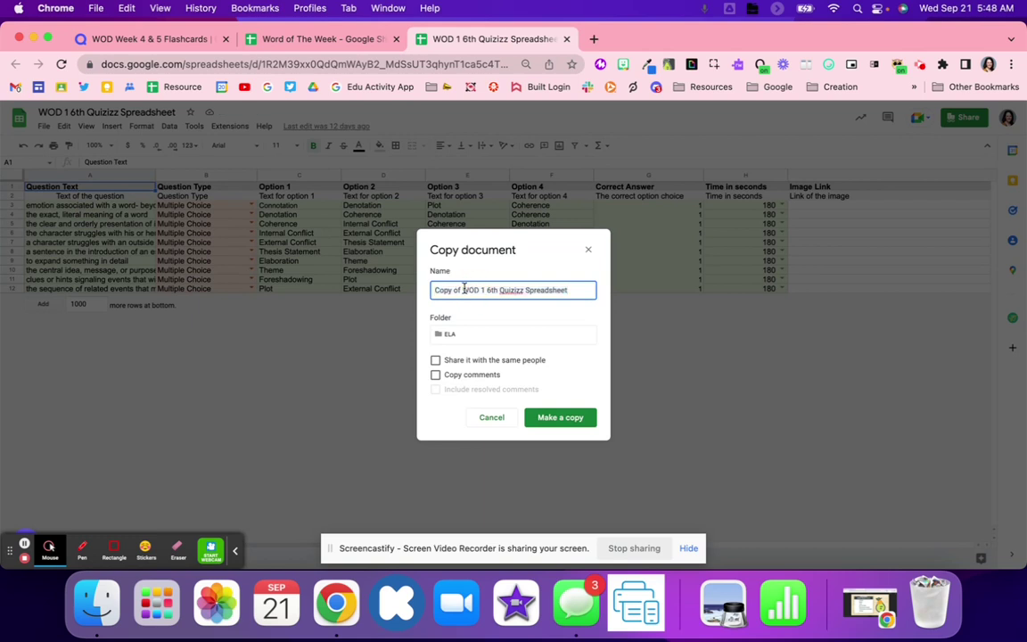
left_click_drag(464, 290, 383, 293)
key("BackSpace")
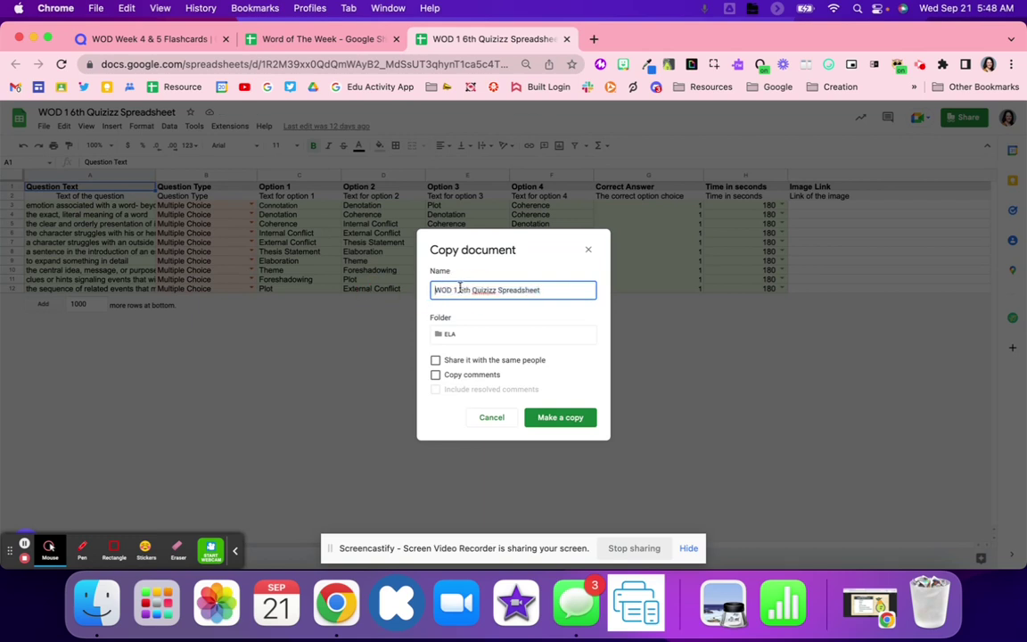
left_click(458, 290)
key("BackSpace")
type("2")
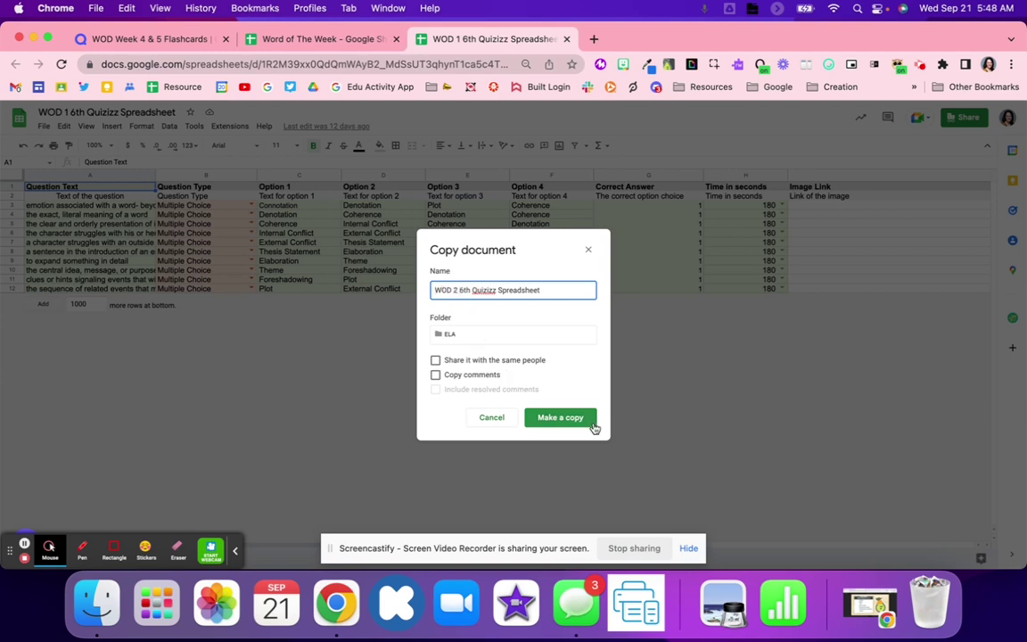
left_click(560, 417)
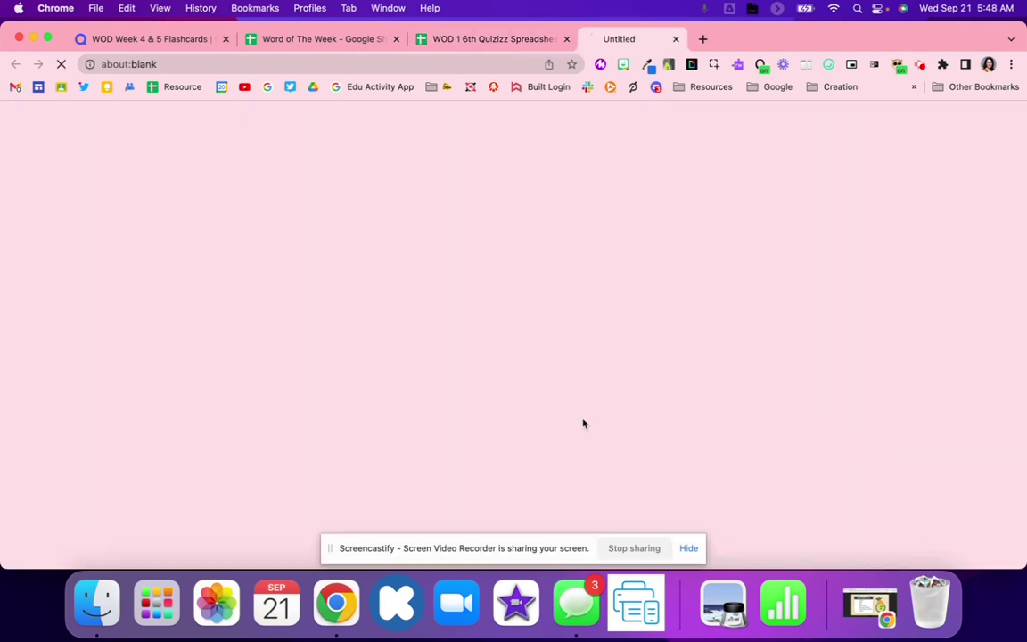
Close the WOD 1 original and return to the new WOD 2 spreadsheet.
left_click(566, 39)
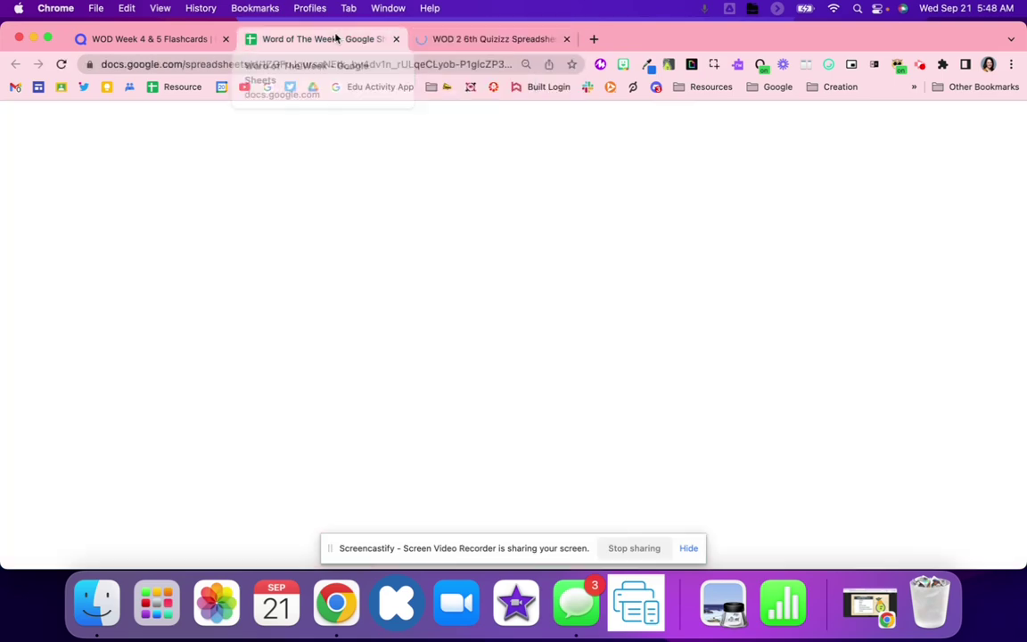
left_click(345, 39)
left_click(423, 47)
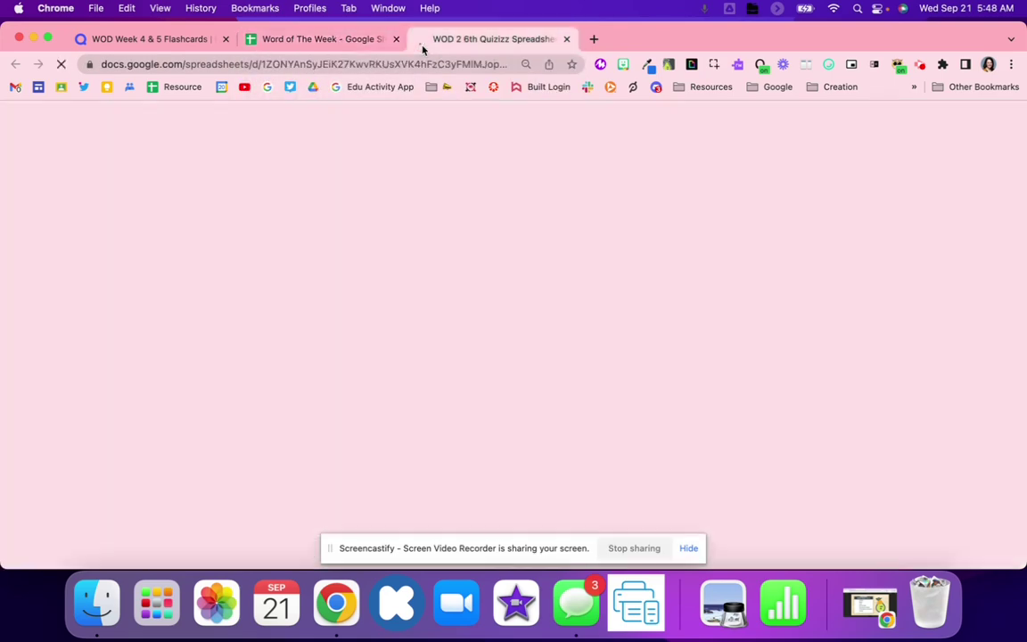
Copy the exported terms and definitions of the Quizlet WOD Week 4 & 5 set.
left_click(148, 39)
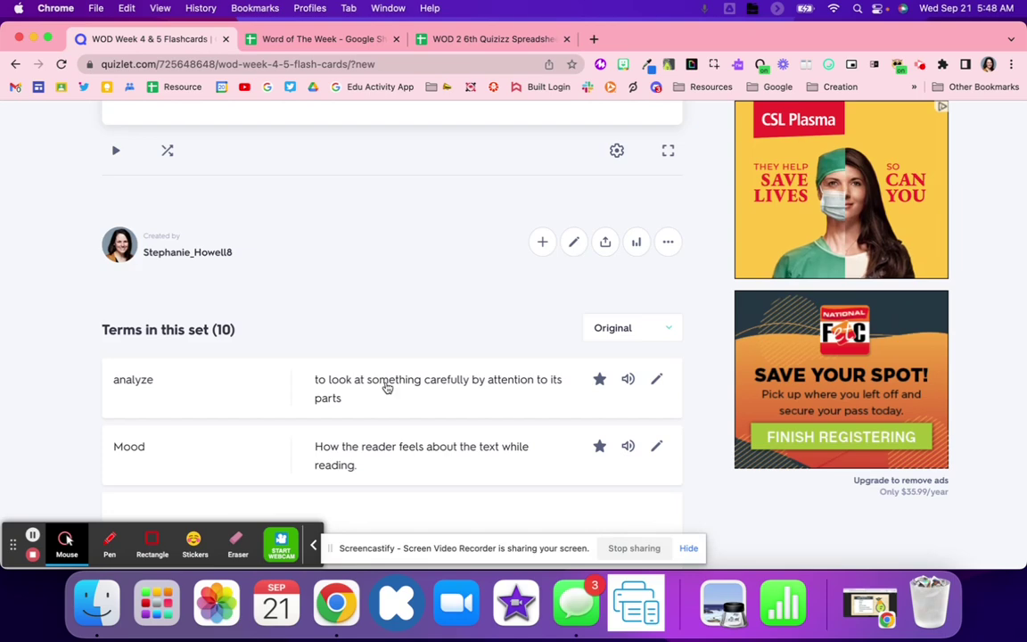
scroll(387, 388, "down", 15)
scroll(535, 356, "up", 20)
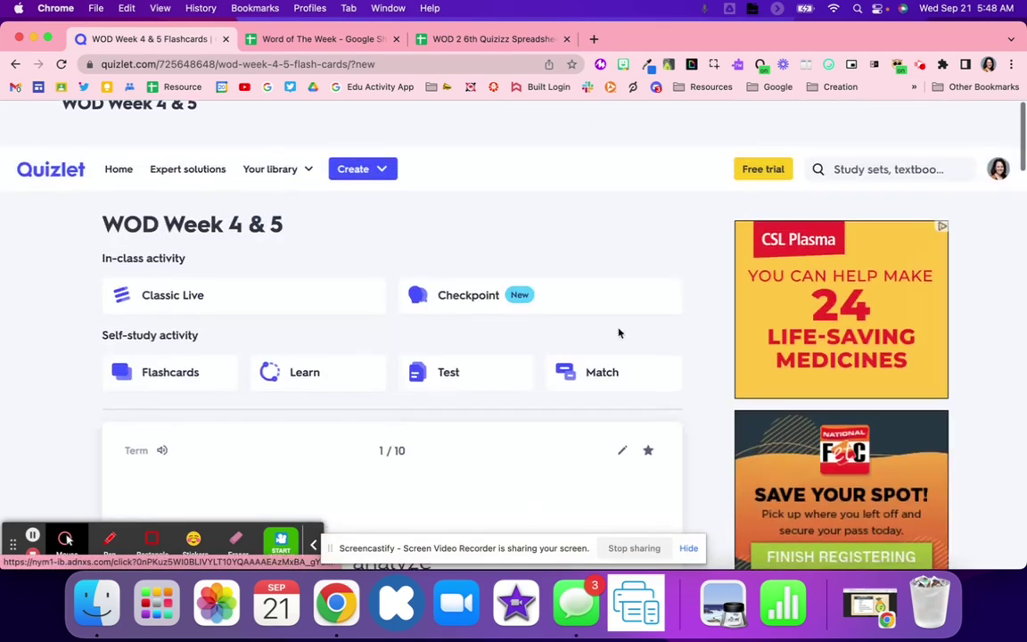
scroll(671, 429, "down", 10)
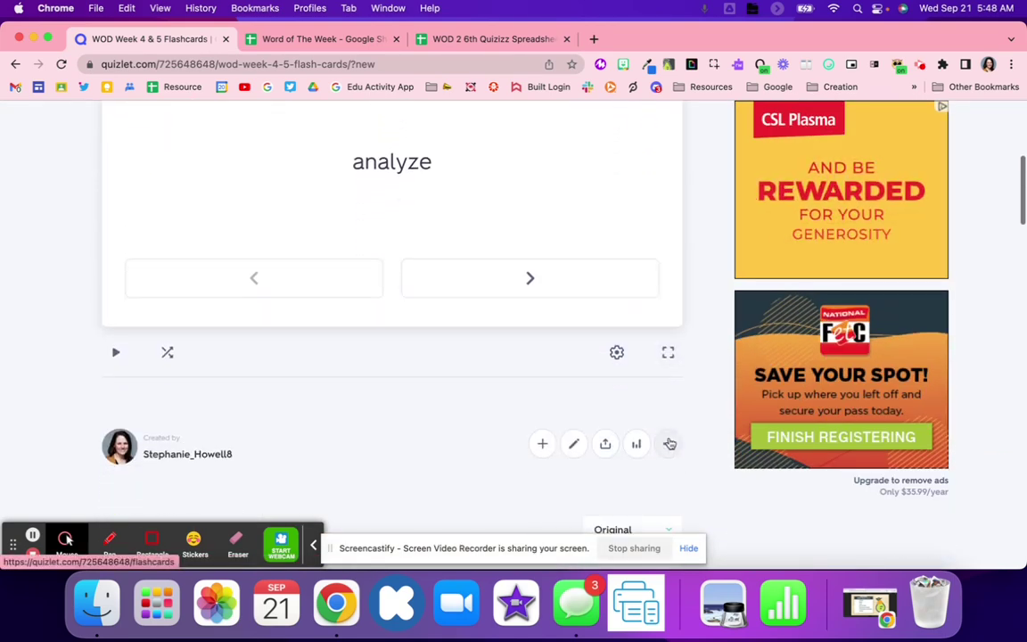
left_click(670, 443)
left_click(646, 351)
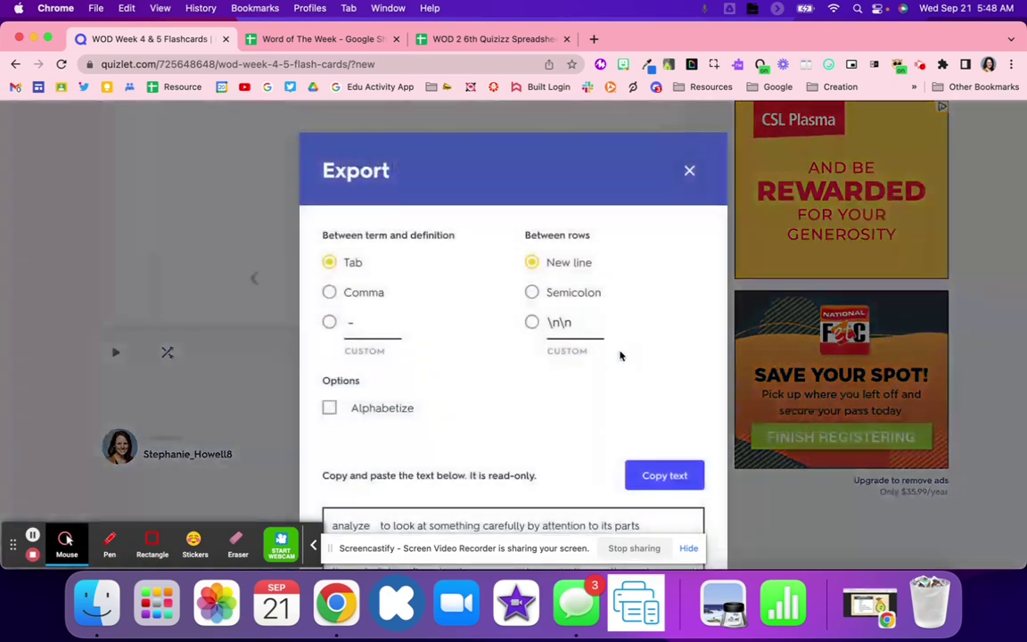
left_click(665, 475)
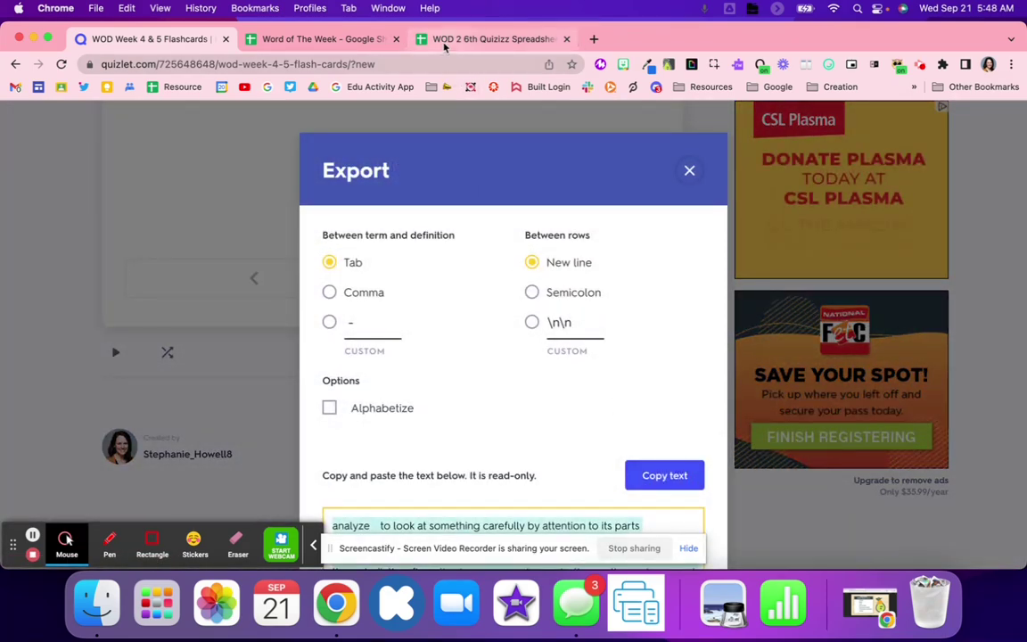
left_click(444, 41)
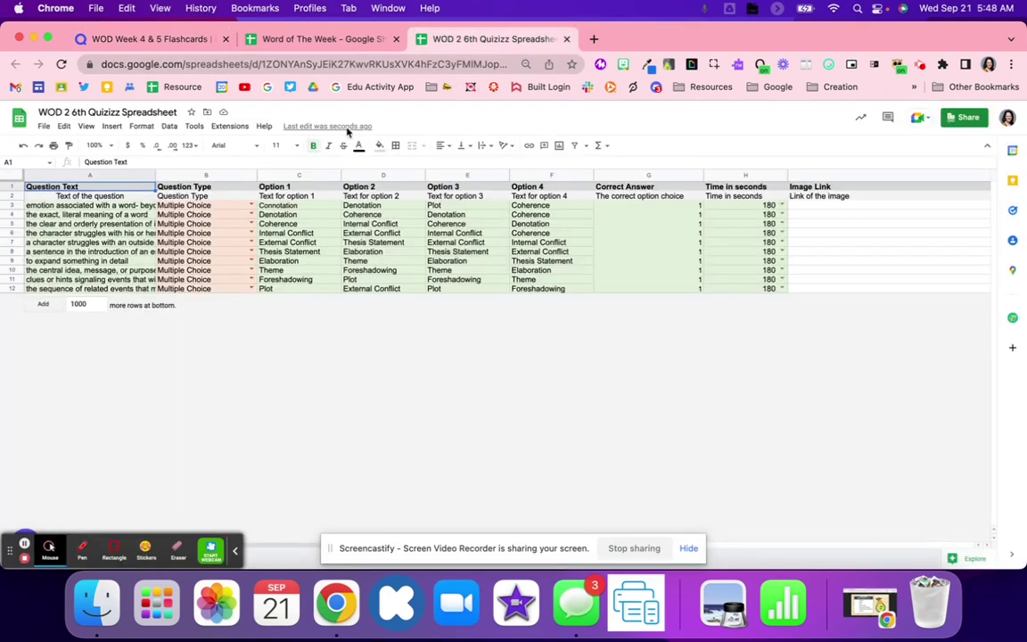
Paste the Quizlet terms and definitions into D3 as plain values only.
left_click(377, 206)
left_click(283, 207)
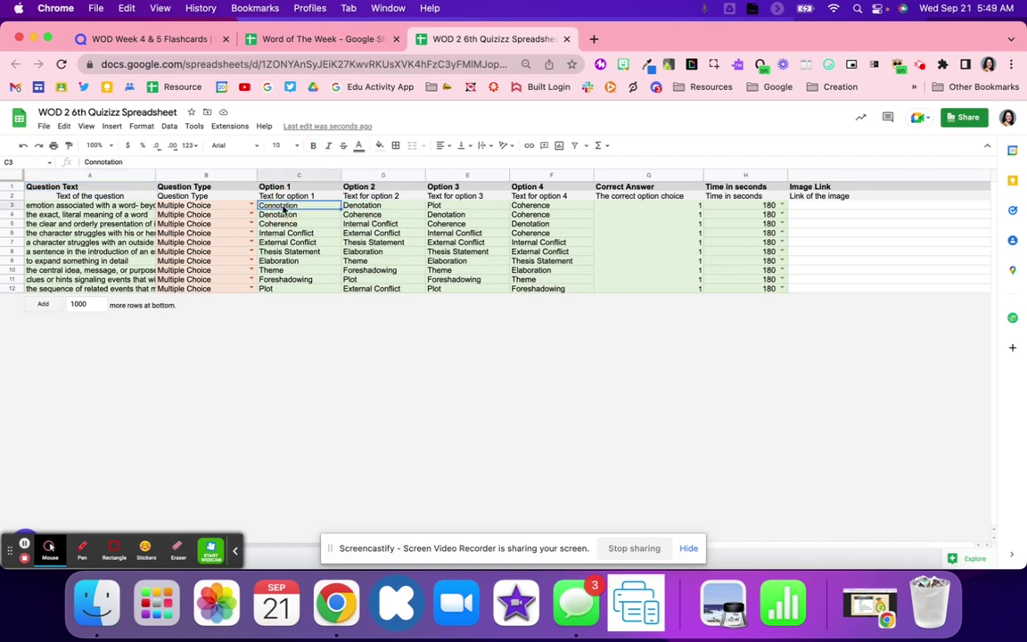
left_click(357, 208)
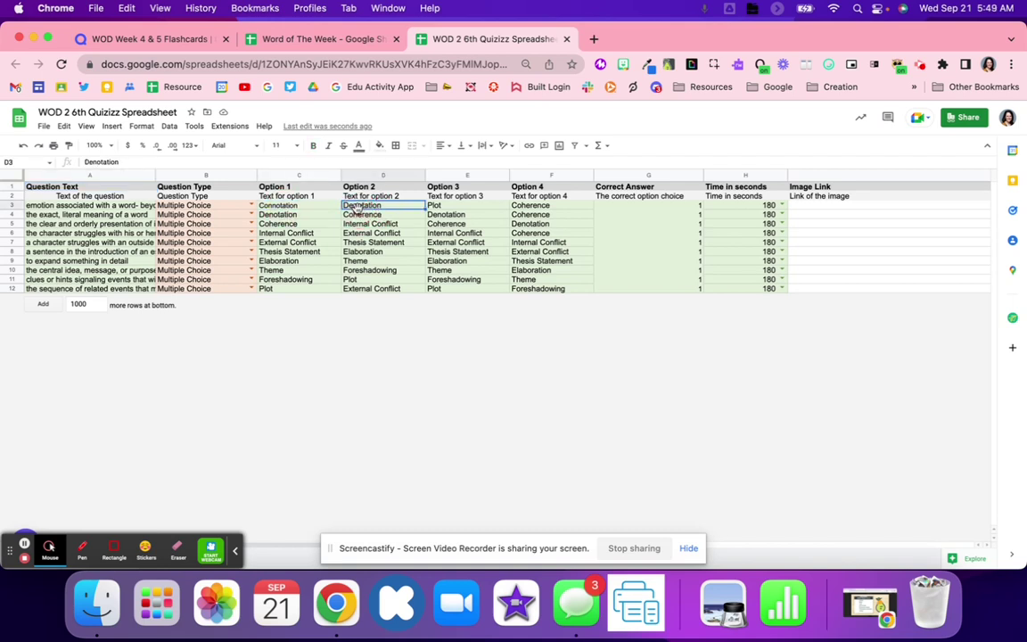
key("super+v")
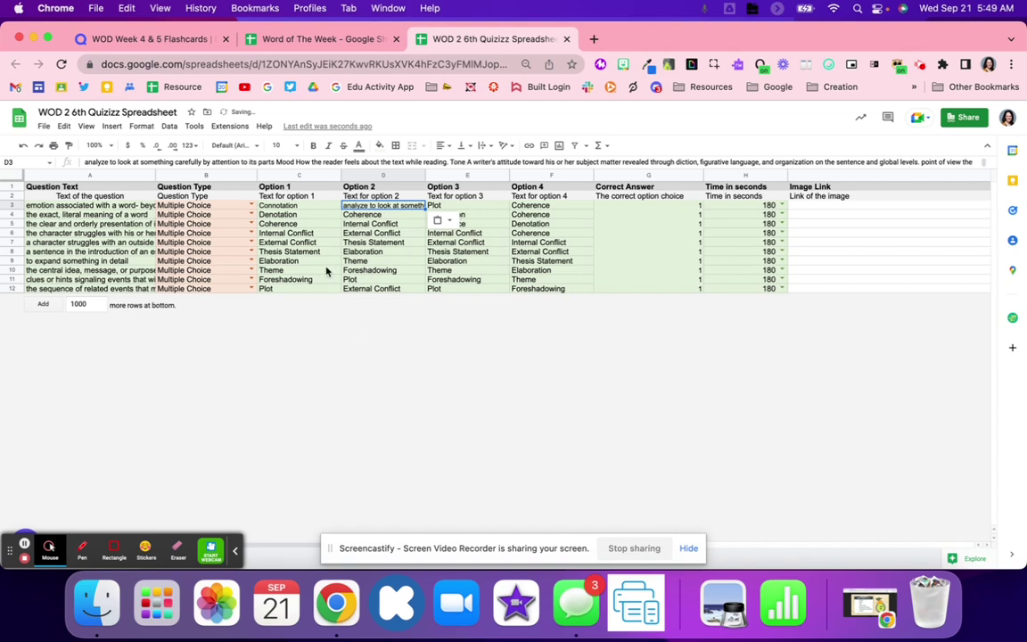
left_click(23, 145)
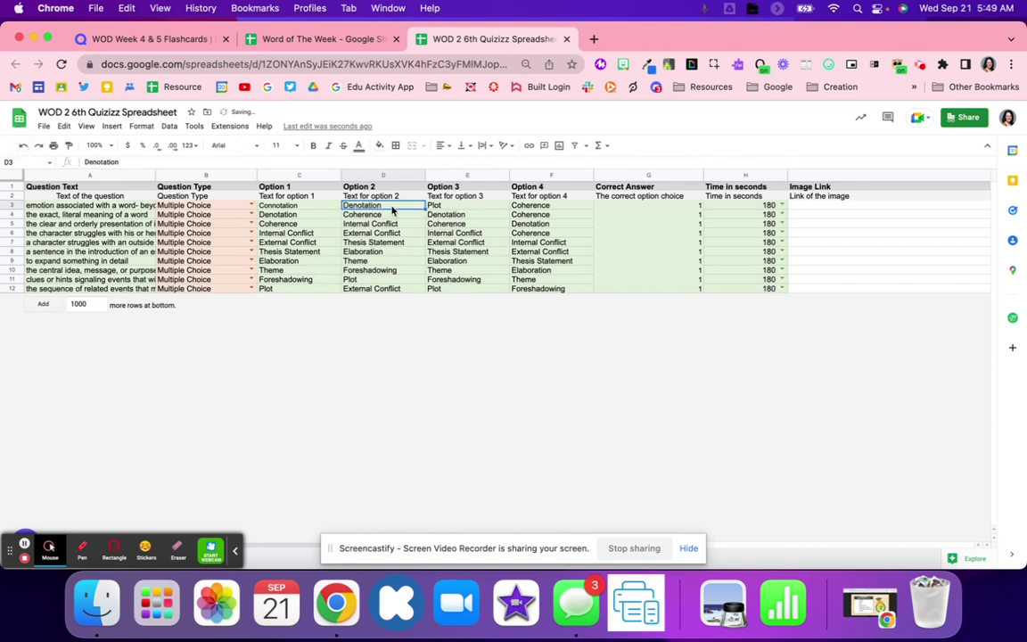
right_click(390, 207)
mouse_move(428, 270)
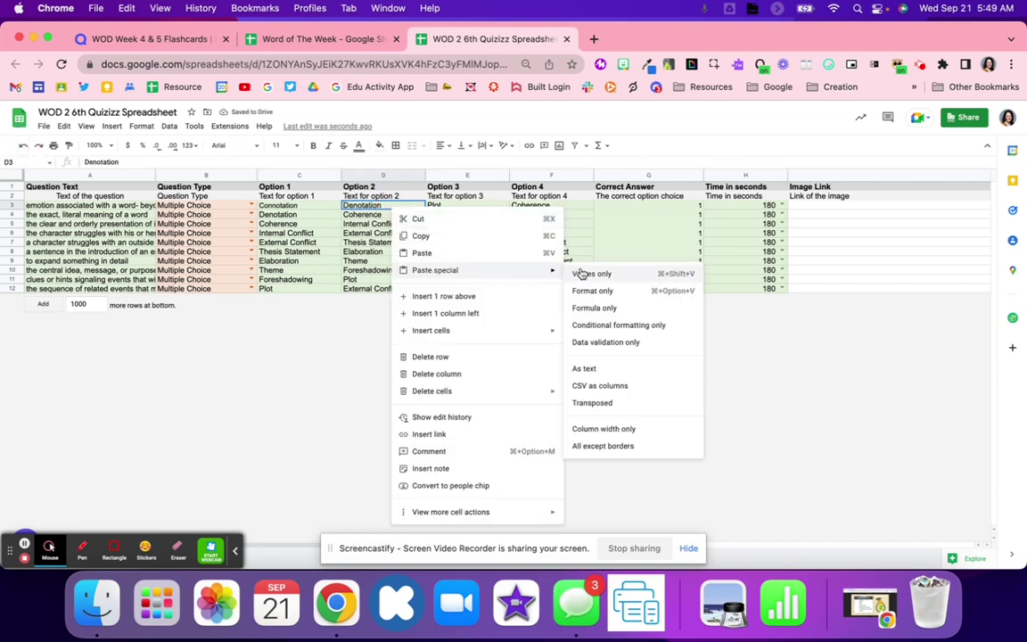
left_click(588, 274)
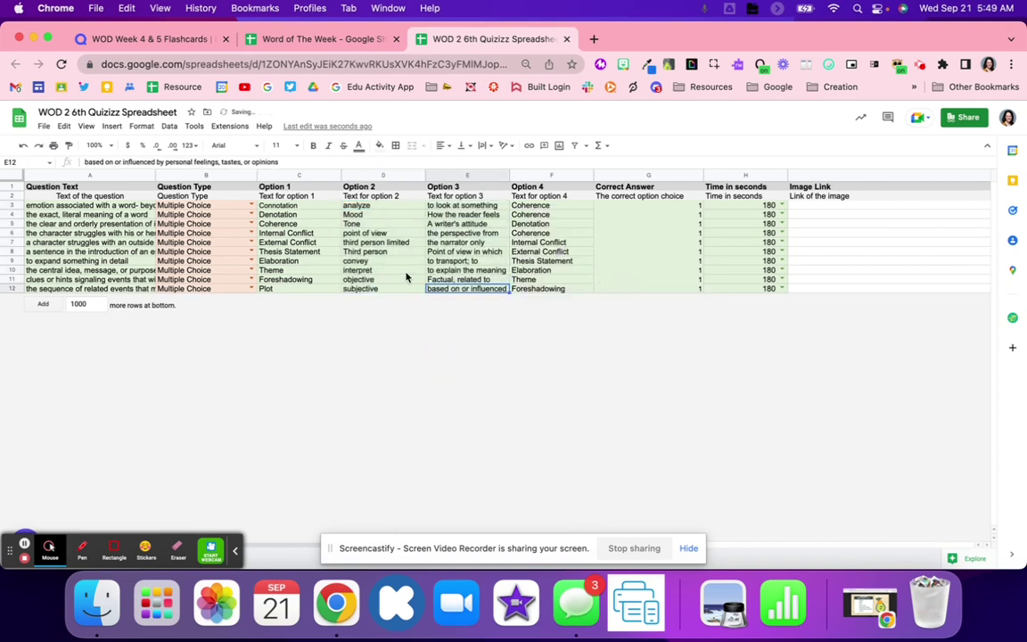
Move the definitions from E3:E12 into the Question Text cells A3:A12.
left_click_drag(440, 207, 447, 290)
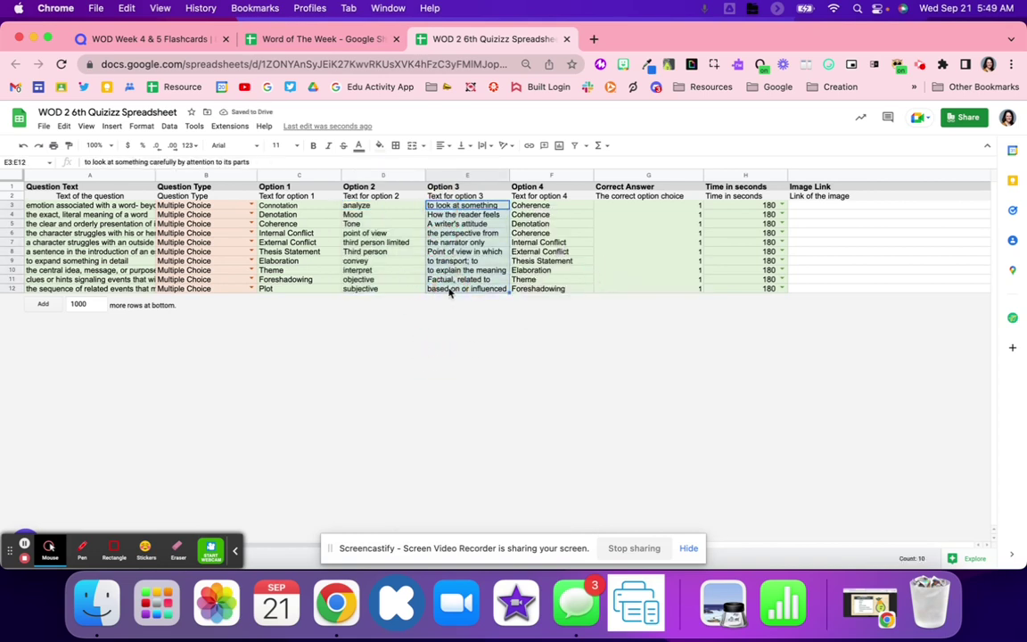
key("Delete")
left_click_drag(87, 205, 92, 289)
key("super+v")
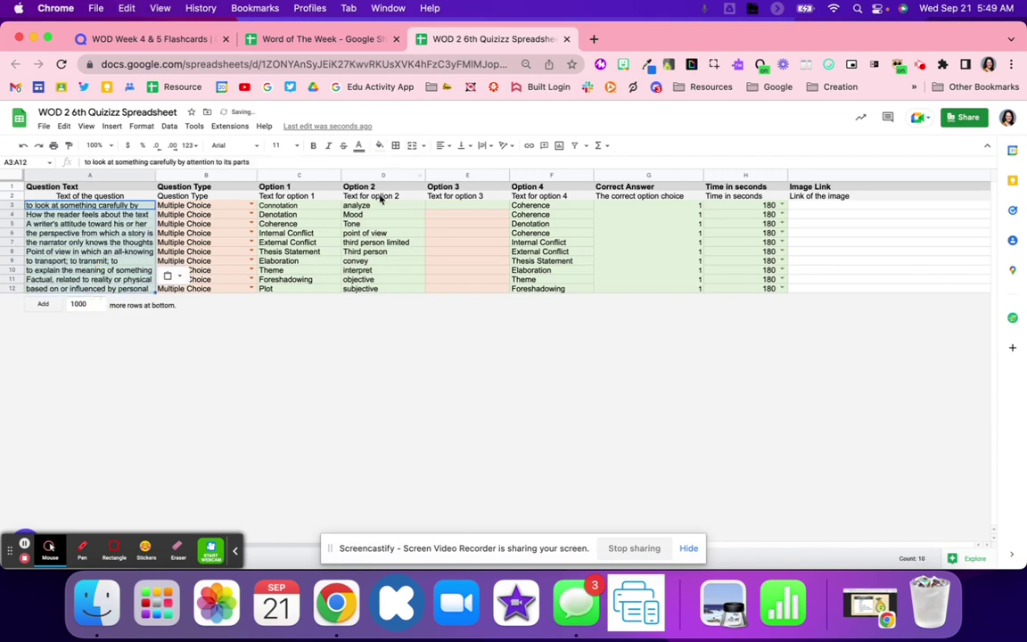
left_click_drag(374, 205, 387, 291)
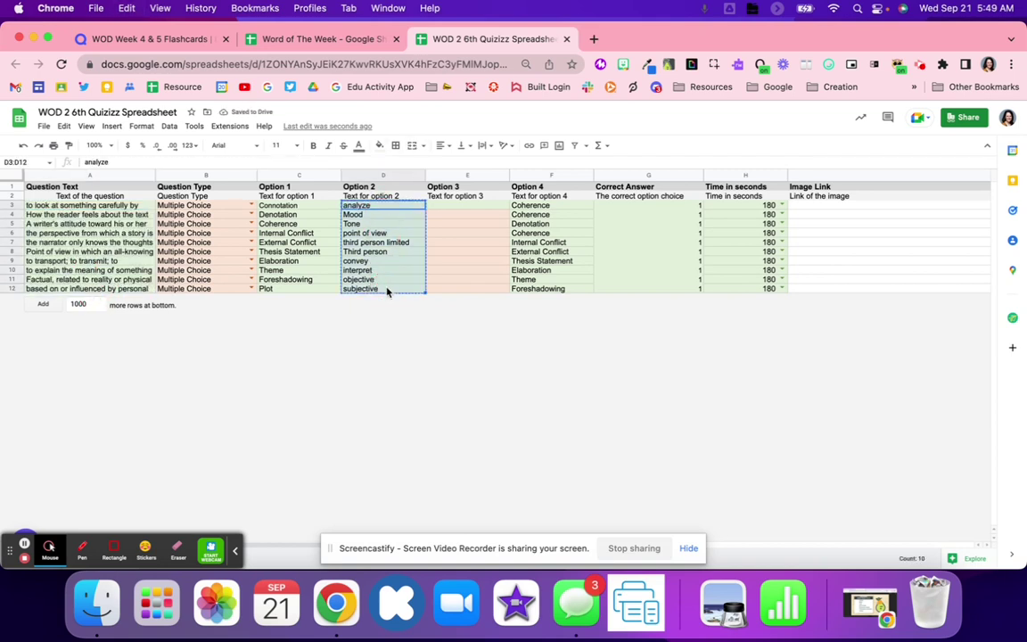
Move the terms into Option 1 (C3:C12) and paste them shifted up one row into Option 2.
key("super+x")
left_click(309, 205)
key("super+v")
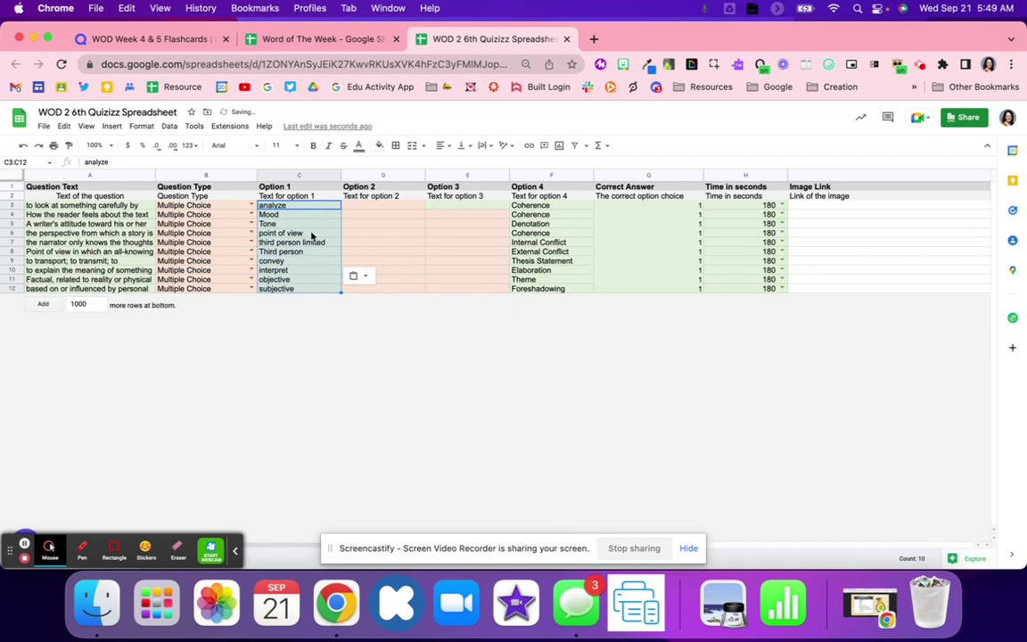
left_click_drag(304, 215, 318, 297)
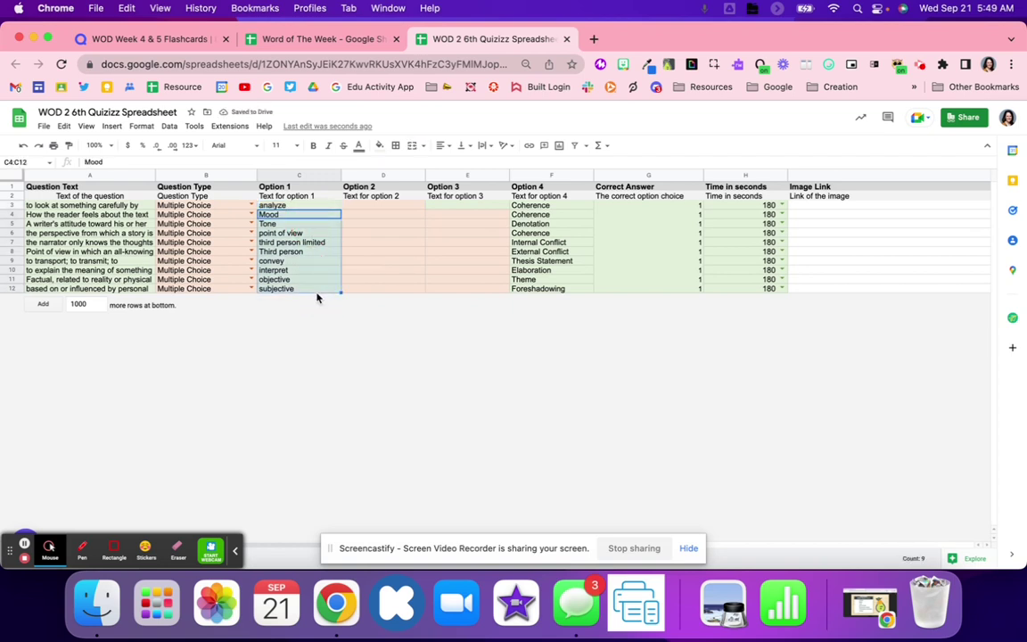
key("super+c")
left_click(376, 206)
key("super+v")
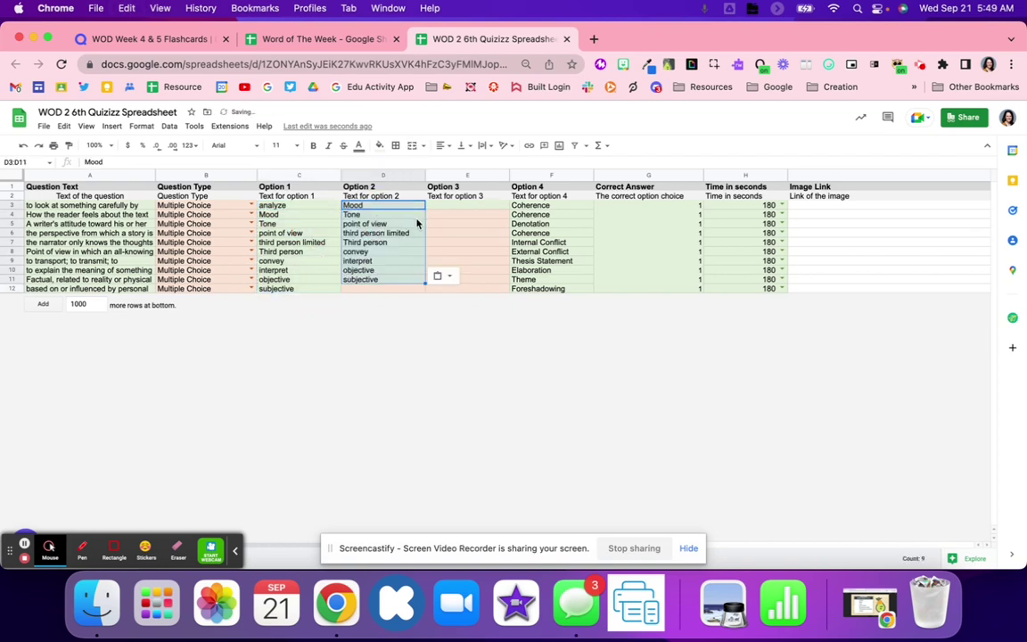
Undo the stray pastes and put 'analyze' into the empty cell D12.
left_click(447, 215)
key("super+v")
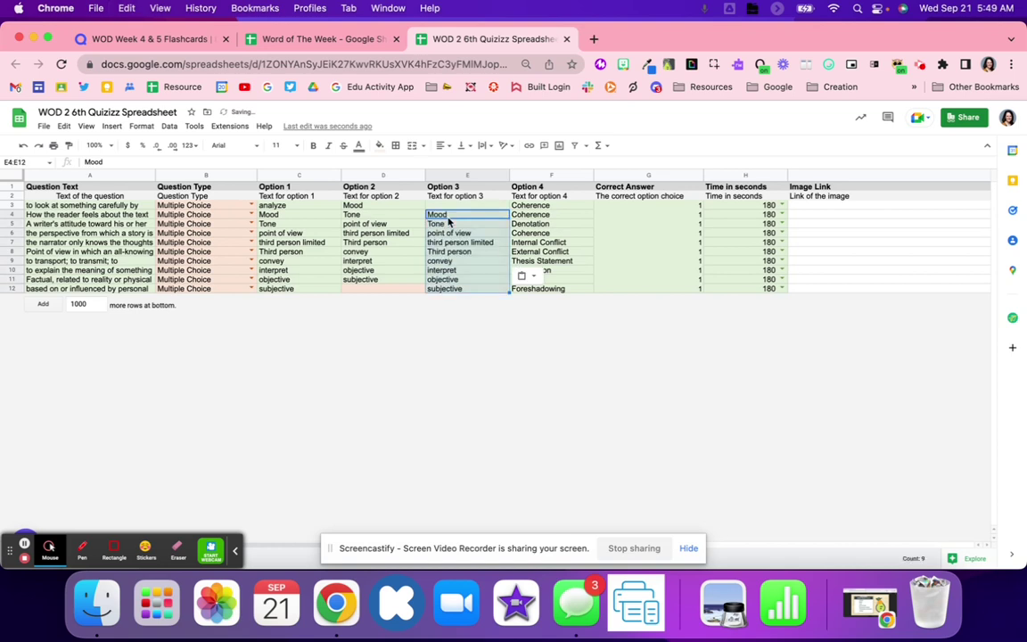
key("super+z")
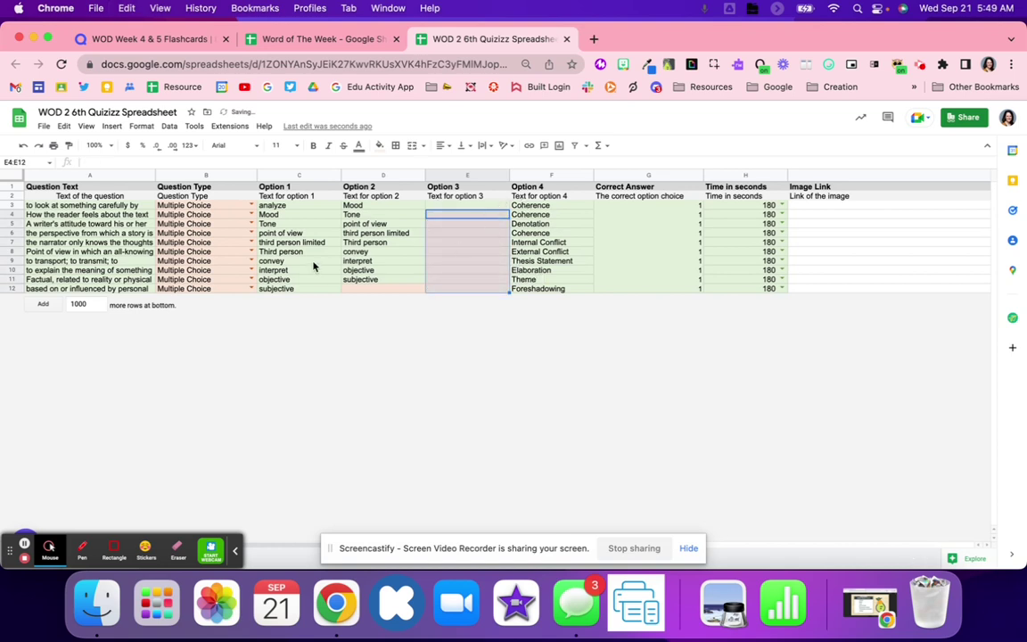
left_click(295, 224)
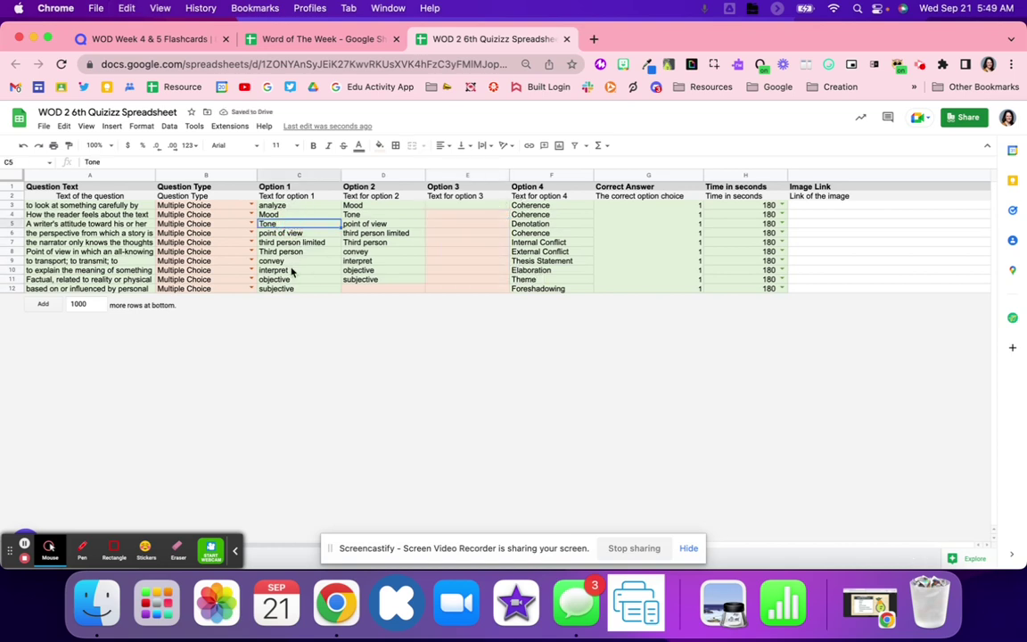
left_click_drag(285, 207, 294, 221)
key("super+z")
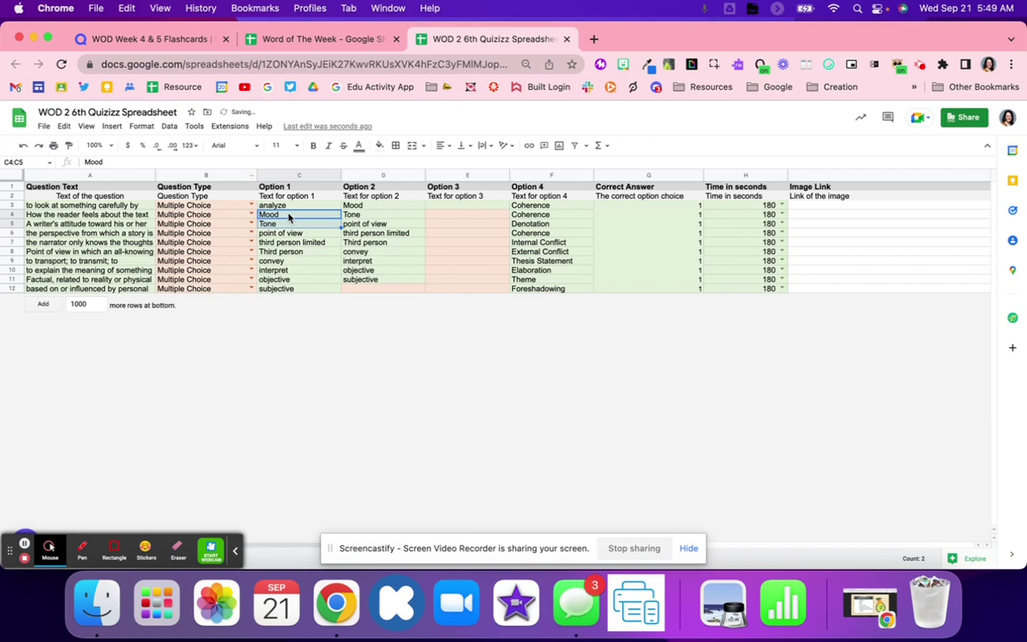
left_click(304, 206)
key("super+c")
left_click(379, 289)
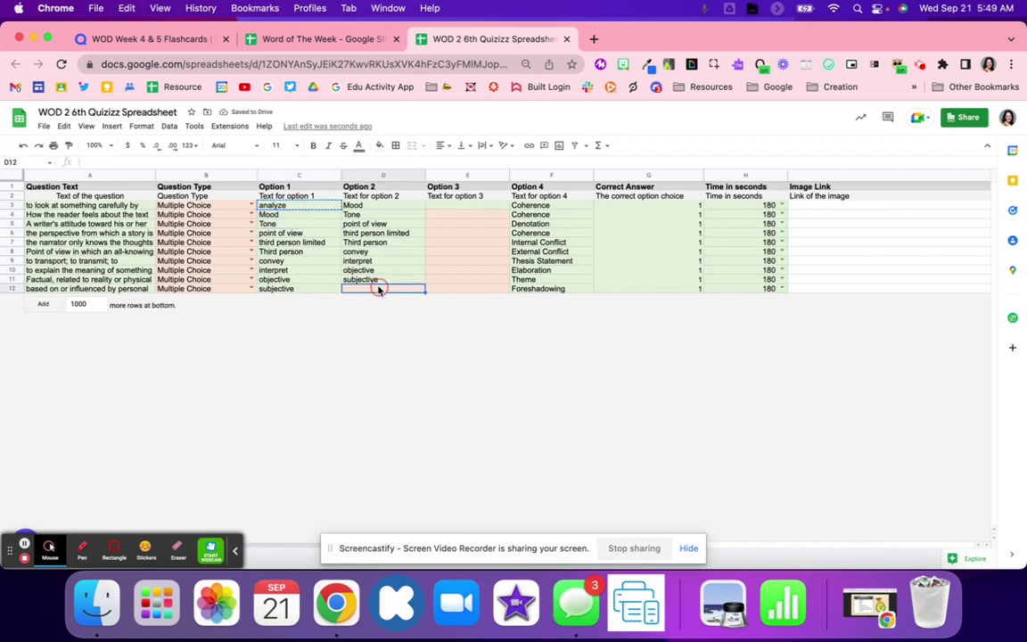
key("super+v")
Fill Option 3 with the Option 2 terms shifted up, adding 'point of view' in E12.
left_click_drag(376, 211, 391, 289)
left_click(446, 206)
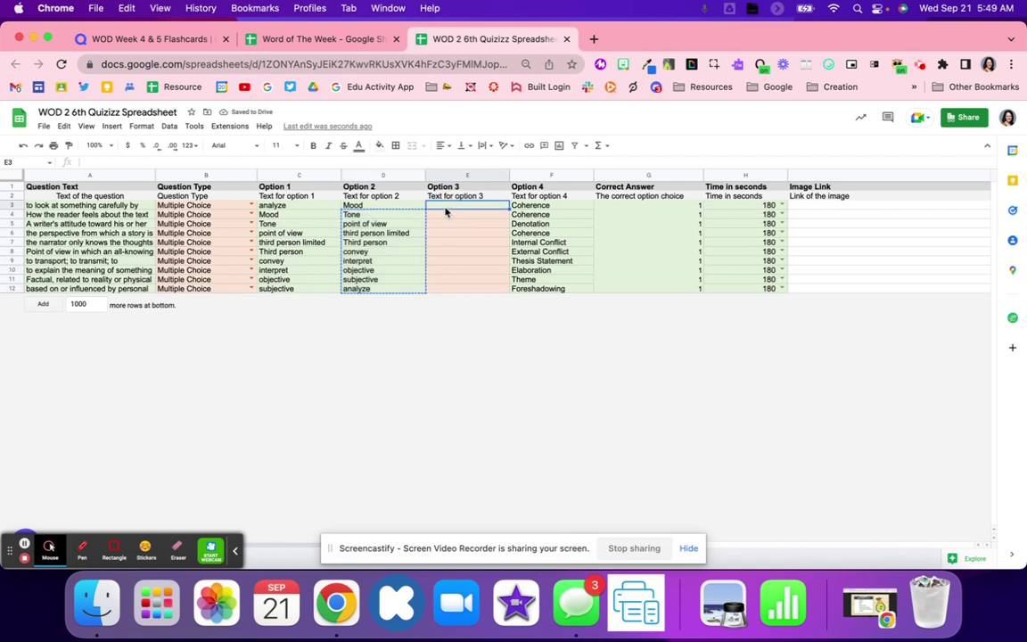
key("super+v")
left_click(364, 224)
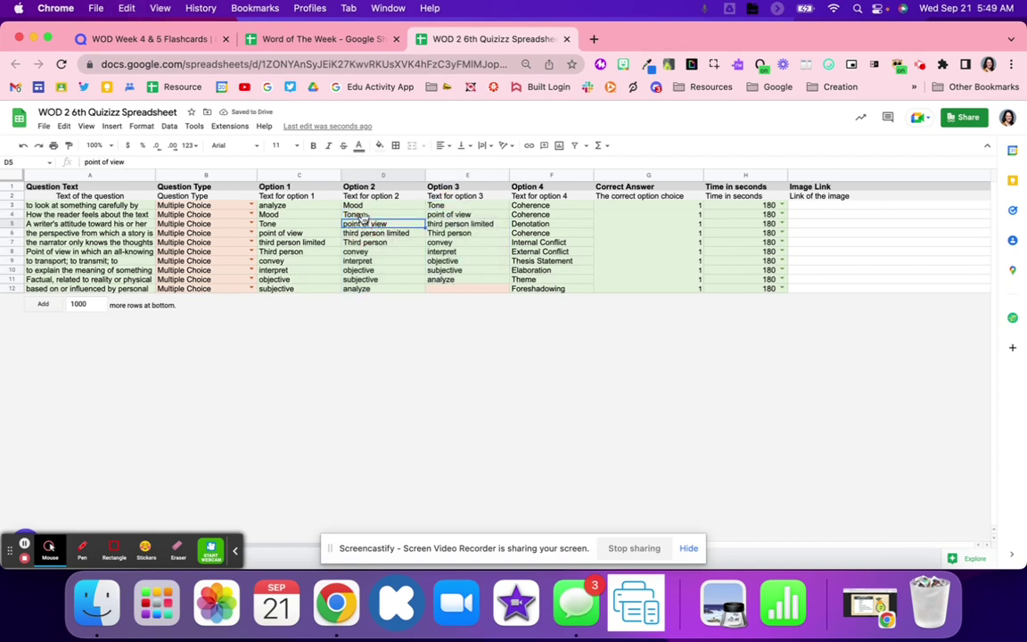
left_click(452, 290)
key("super+v")
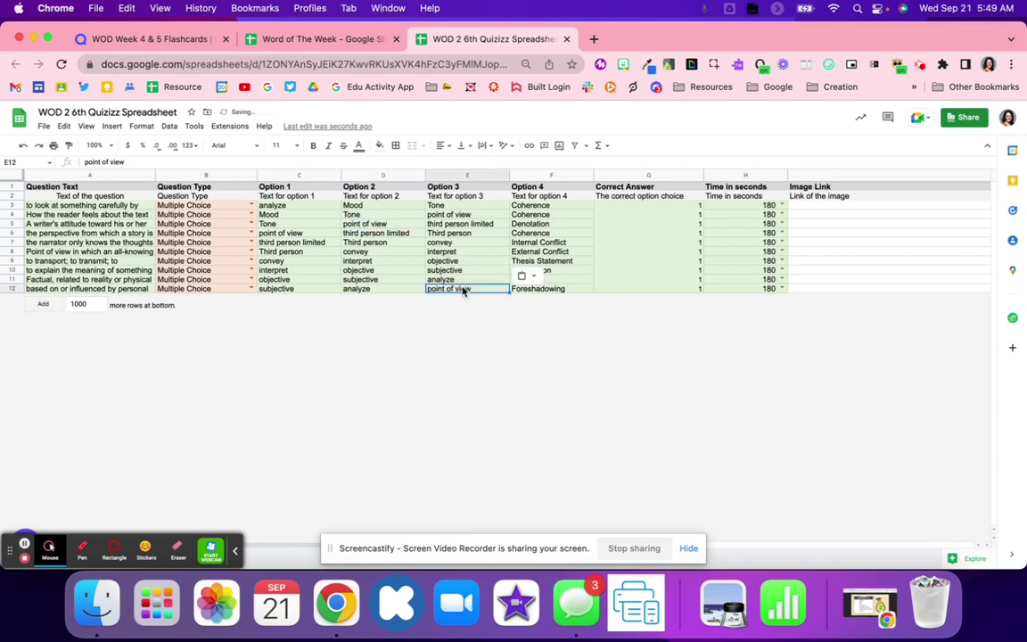
Fill Option 4 with the Option 3 terms shifted up and enter 'Mood' in F12.
left_click_drag(474, 215, 487, 290)
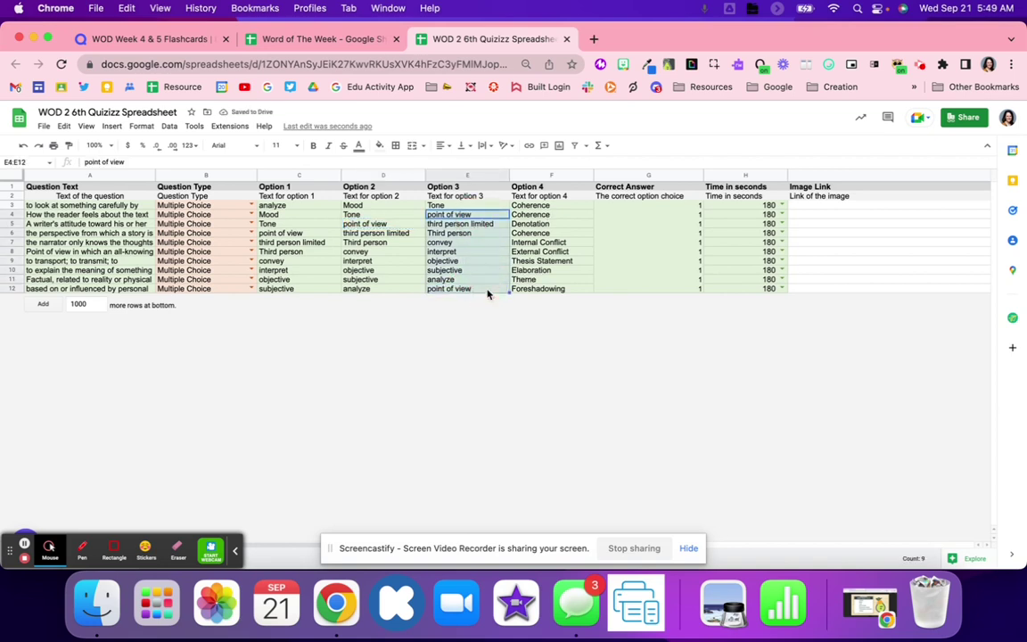
key("super+c")
left_click(549, 202)
left_click(549, 205)
key("super+v")
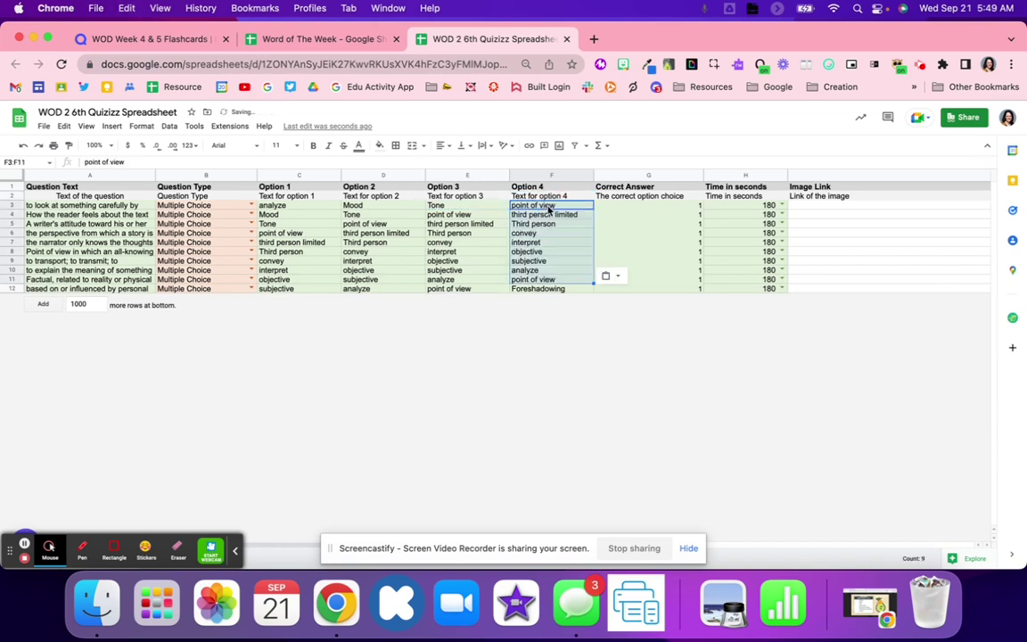
left_click(555, 292)
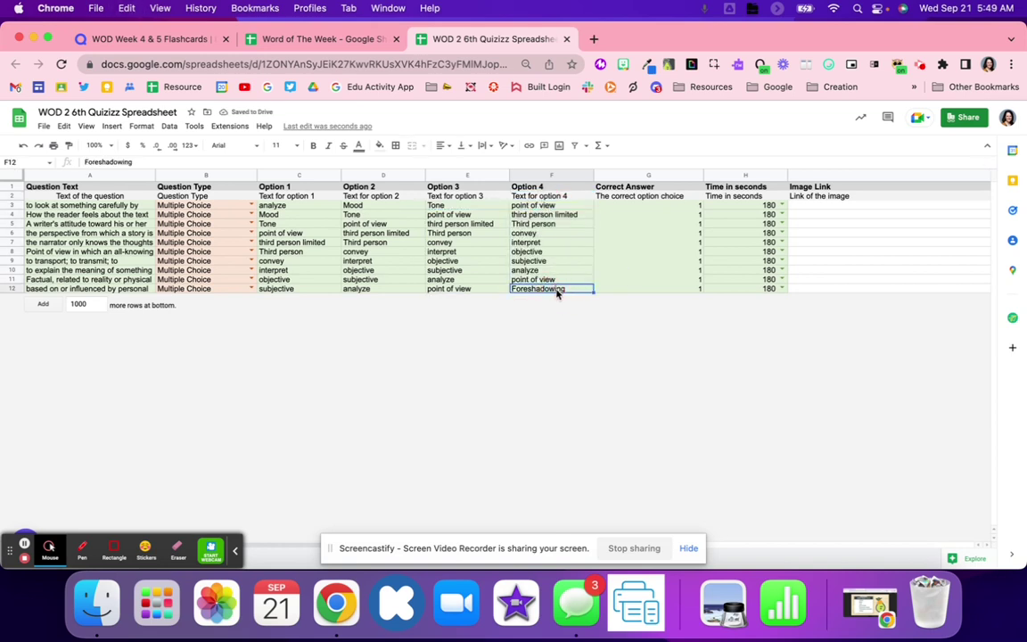
type("Mo")
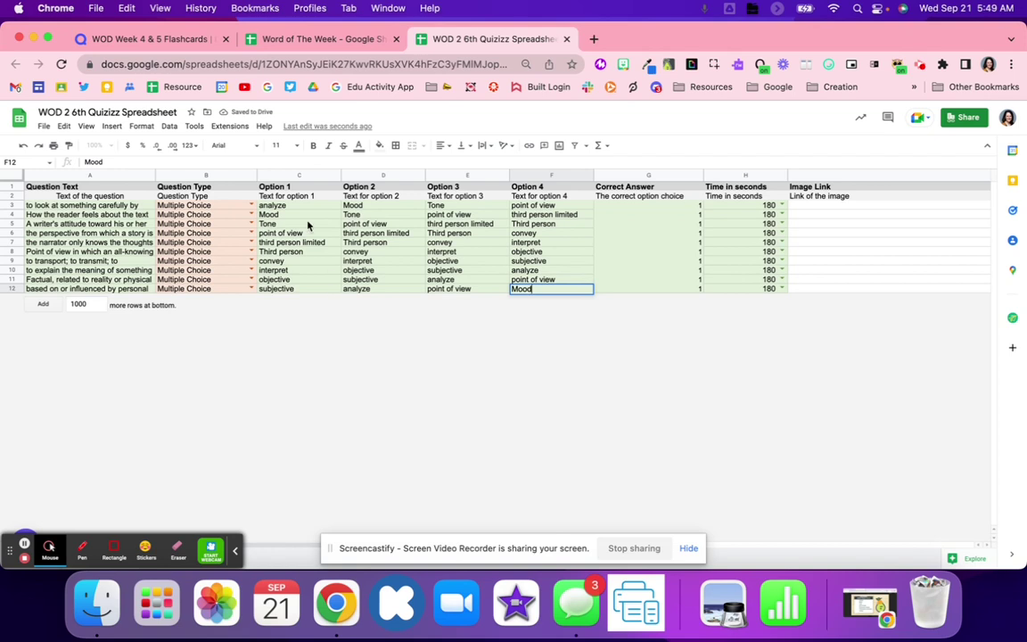
type("od")
left_click(297, 205)
left_click(308, 214)
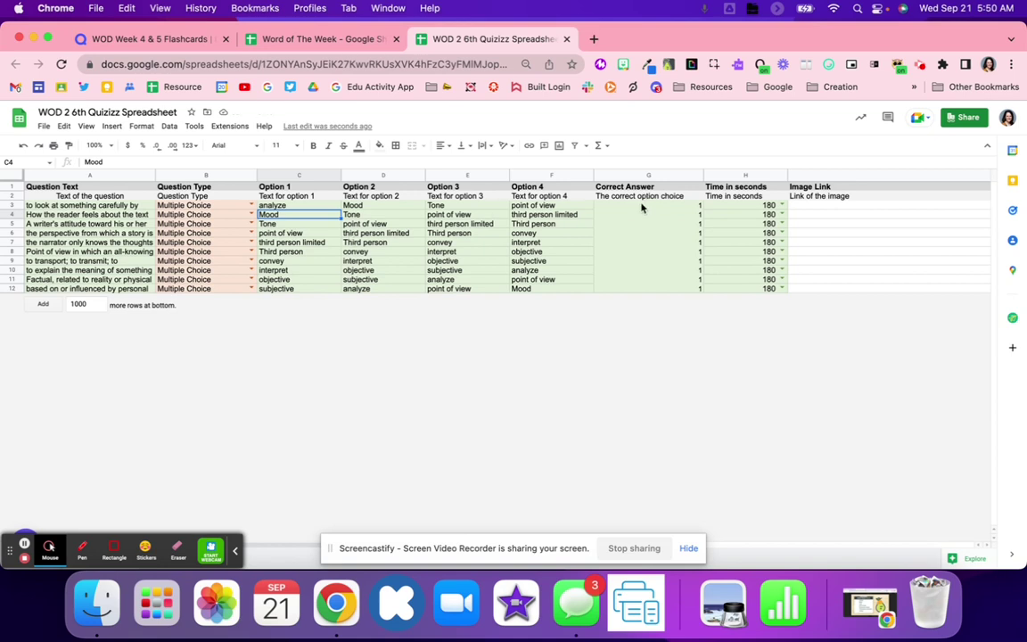
left_click_drag(641, 208, 651, 345)
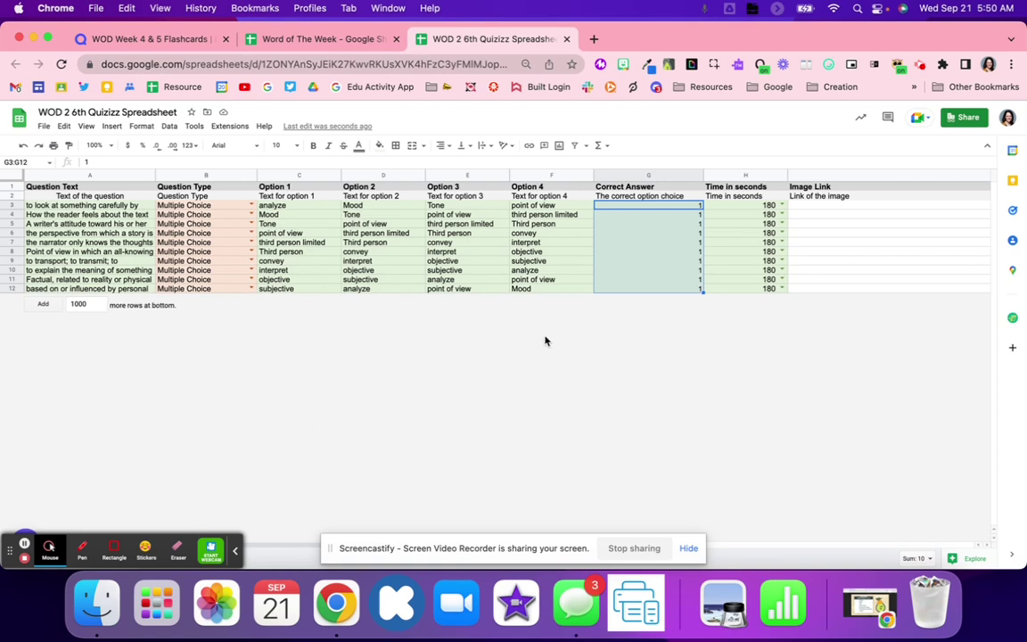
Download the sheet as a Microsoft Excel (.xlsx) file.
left_click(44, 125)
mouse_move(109, 259)
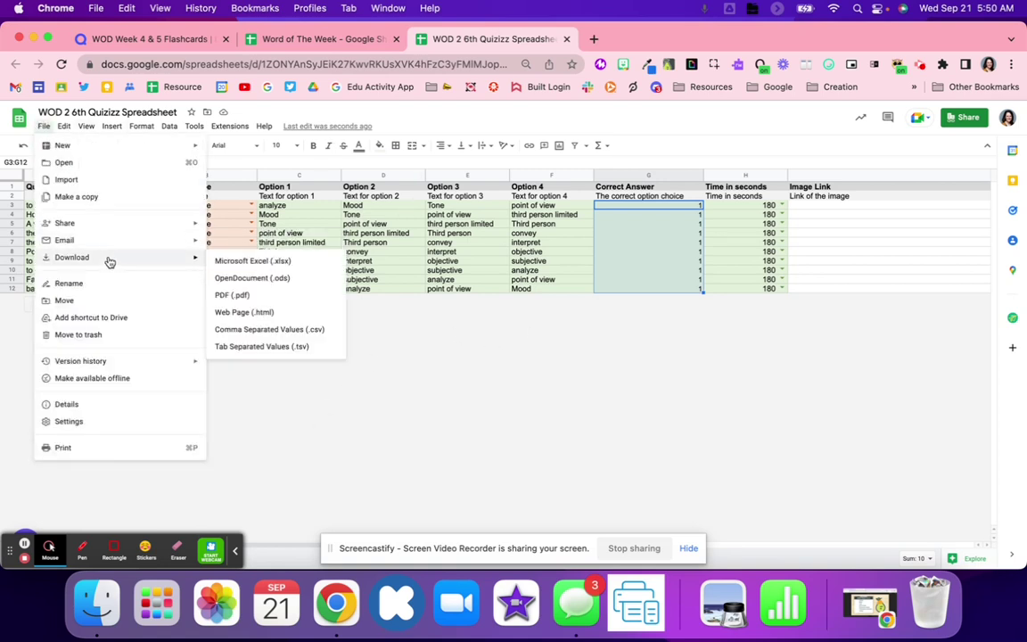
left_click(257, 261)
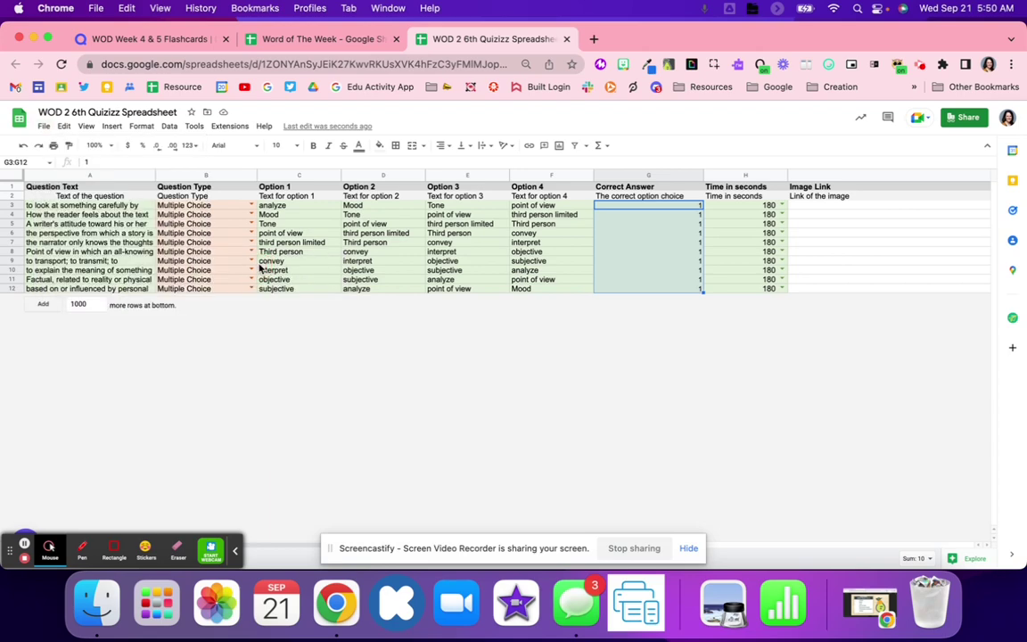
Copy the spreadsheet's share link and close the Drive viewer window.
left_click(969, 118)
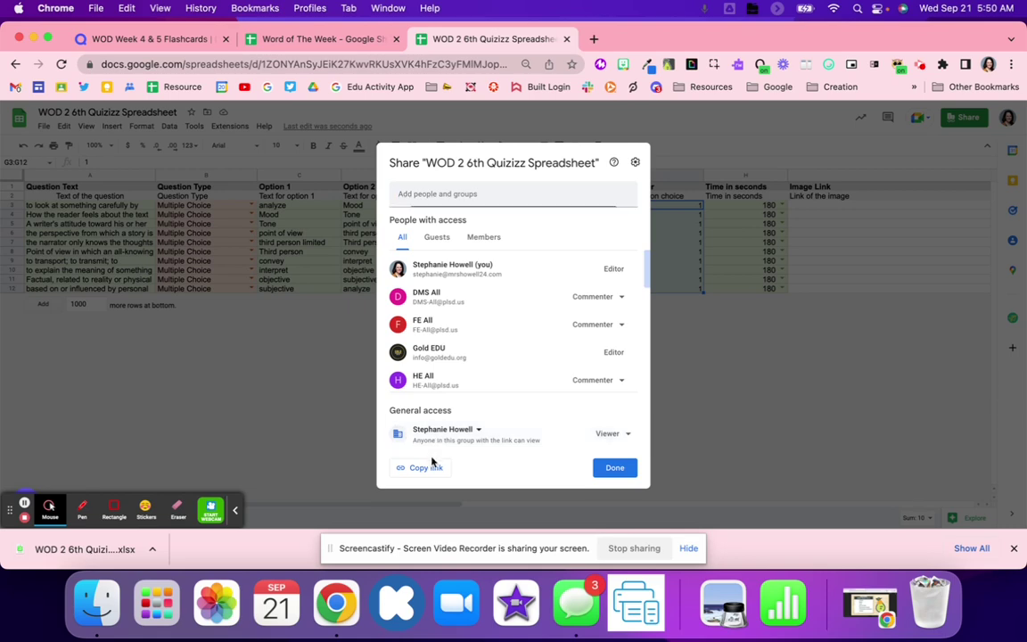
left_click(432, 467)
left_click(333, 418)
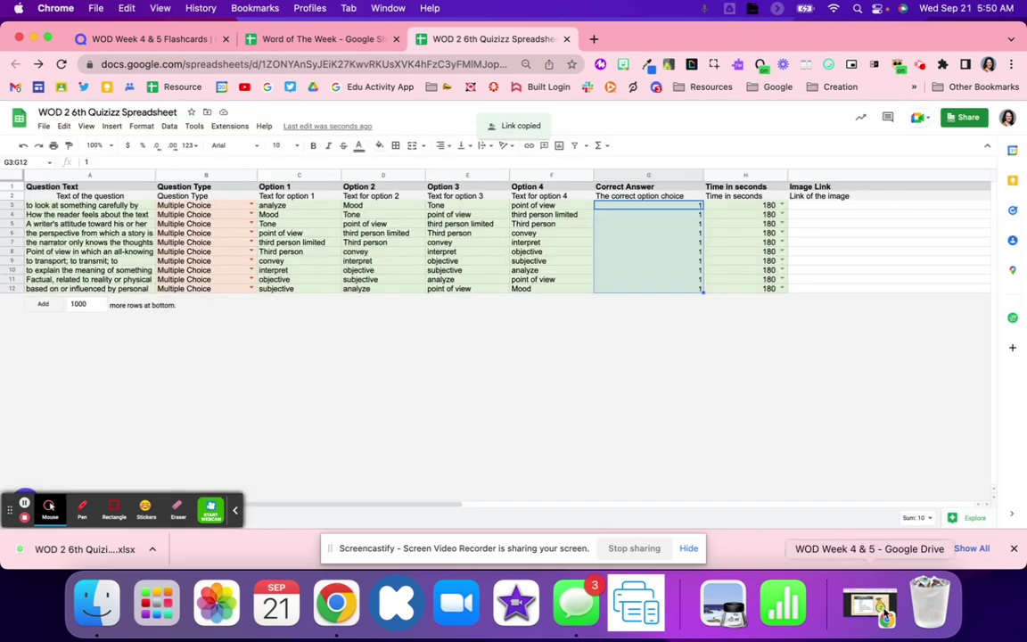
left_click(885, 618)
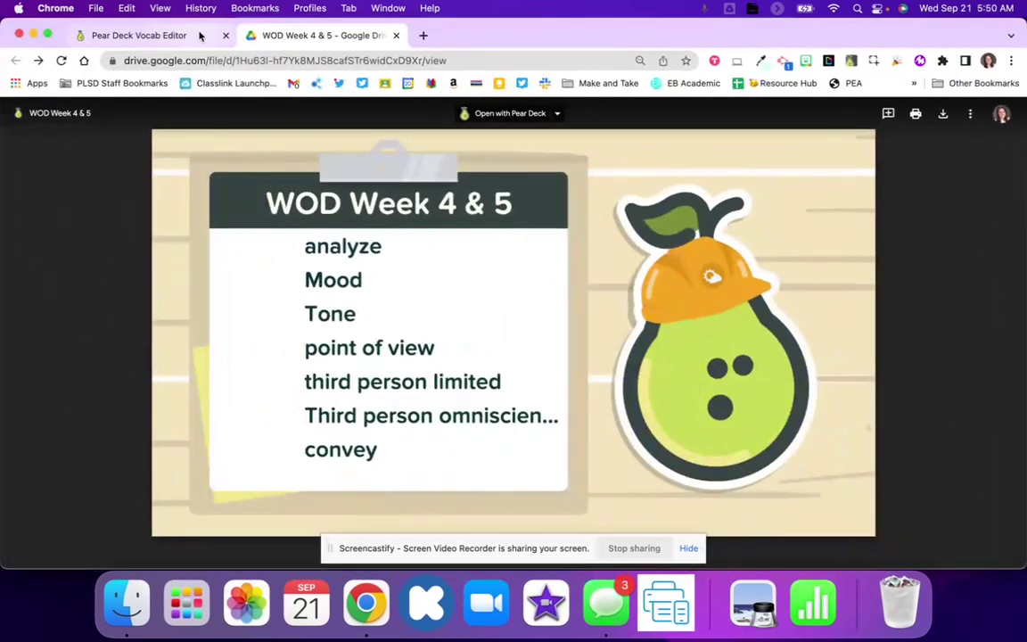
key("super+m")
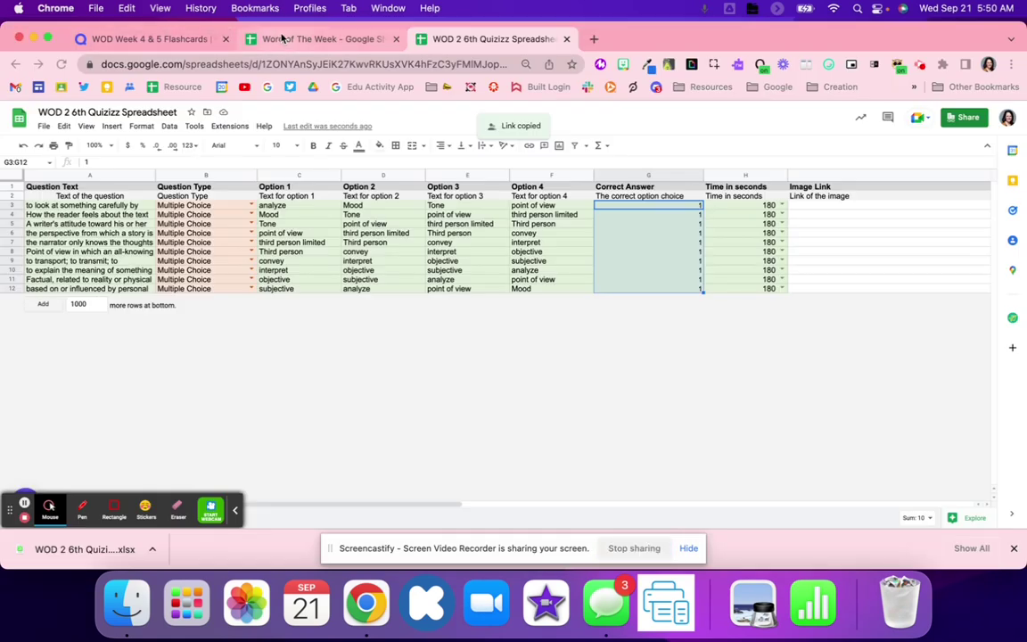
Paste the Quizizz spreadsheet link into cell F3 of the Word of The Week tracker.
left_click(294, 40)
left_click(501, 330)
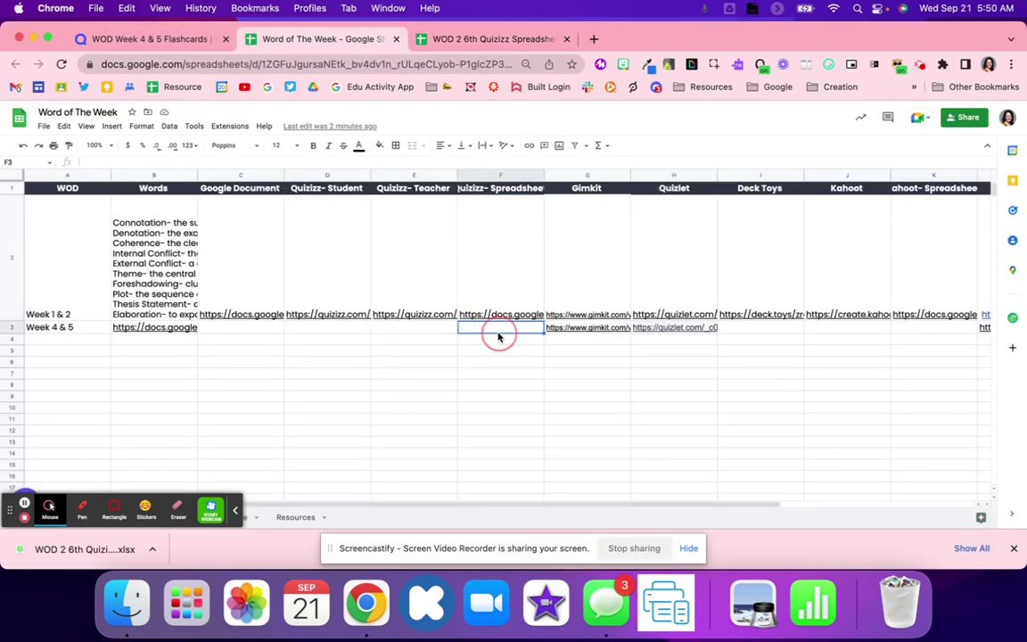
key("super+v")
left_click(451, 343)
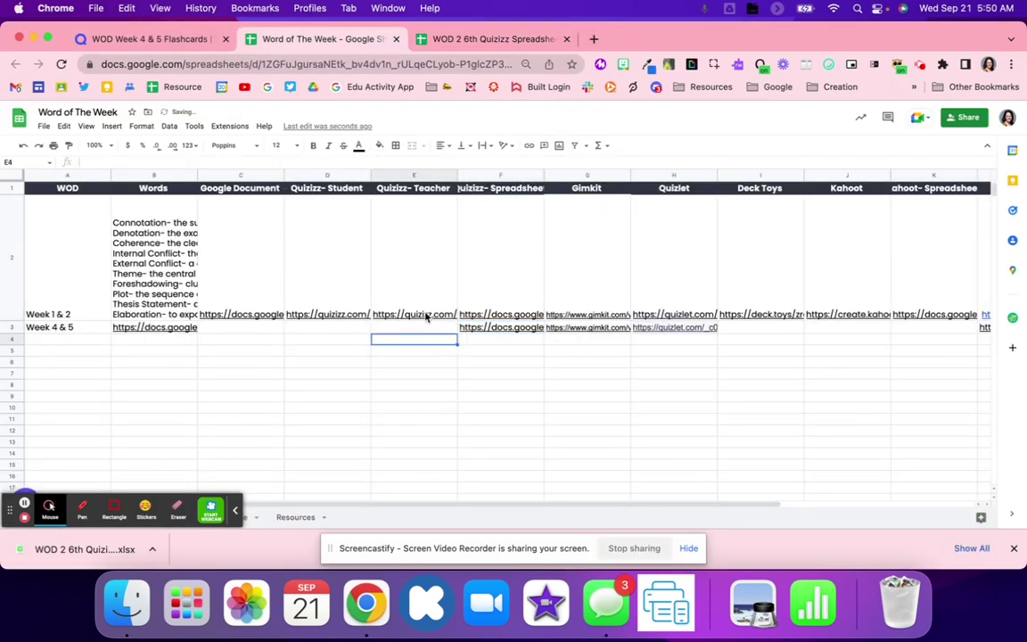
key("super+v")
left_click(495, 38)
left_click(593, 39)
Create a new Quizizz quiz titled 'WOD Week 4 & 5' with the English subject tag.
type("qu")
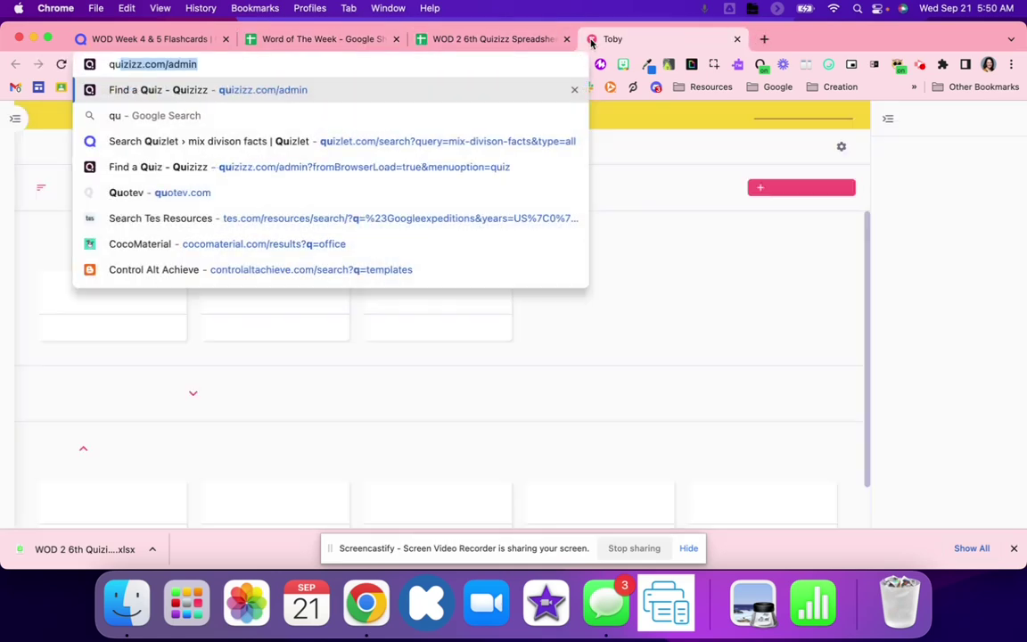
key("Return")
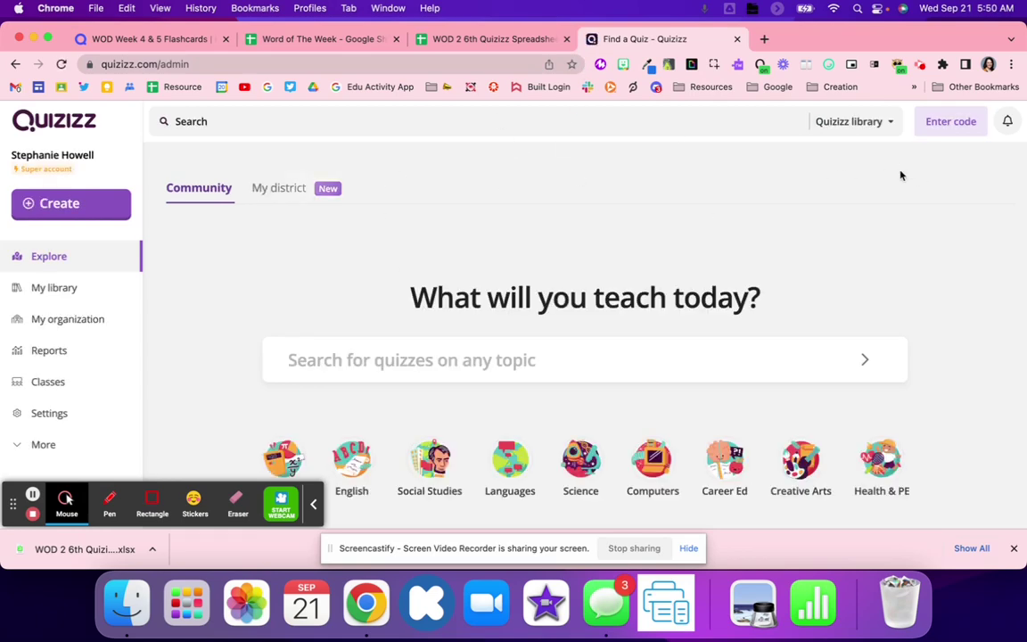
left_click(52, 203)
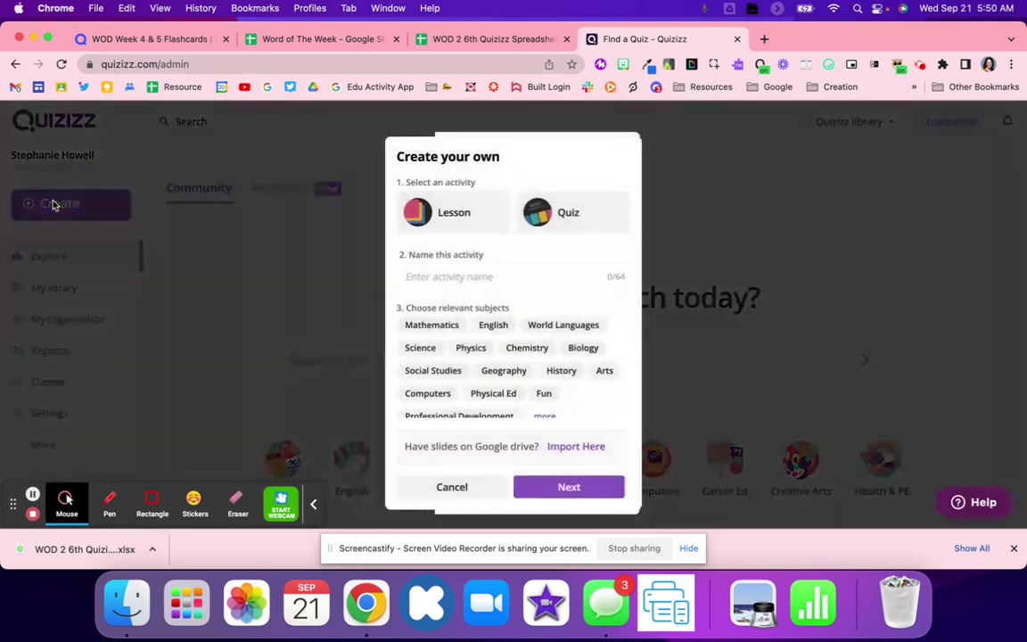
left_click(505, 285)
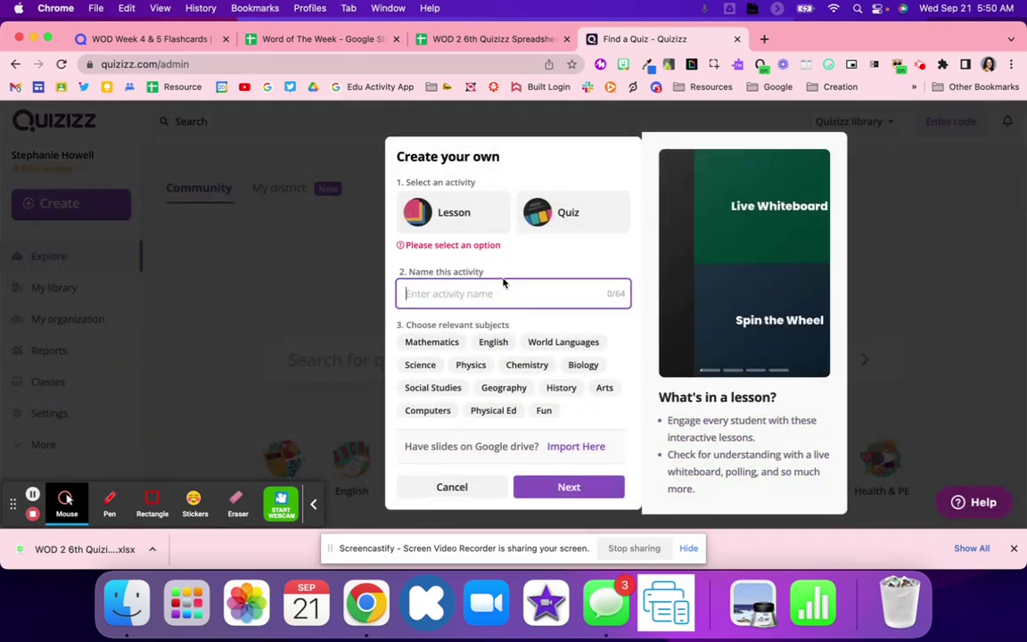
left_click(528, 228)
left_click(450, 274)
type("W")
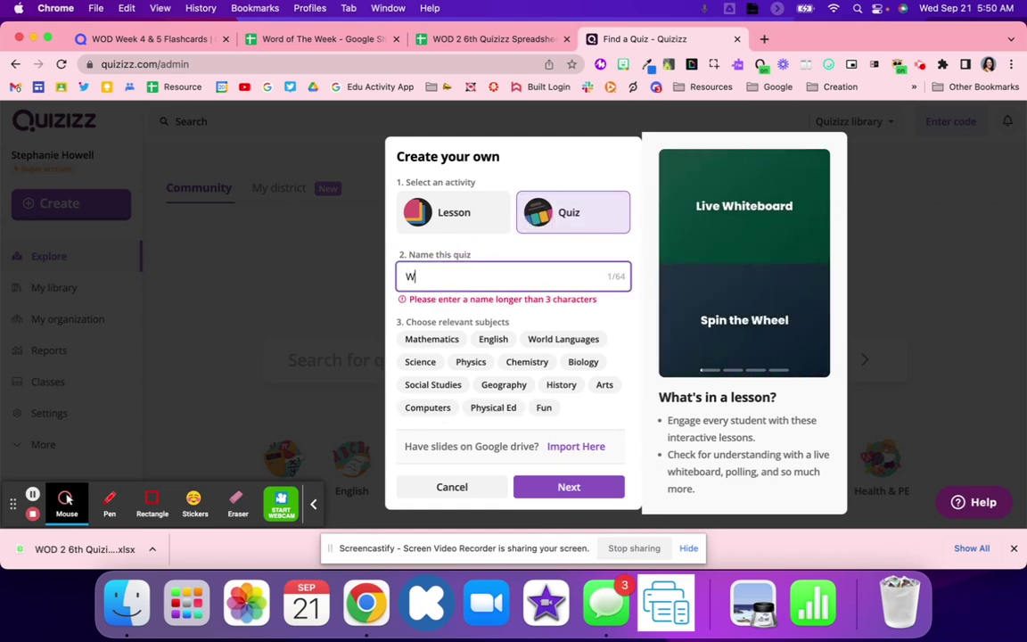
type("OD Week 4 & 5")
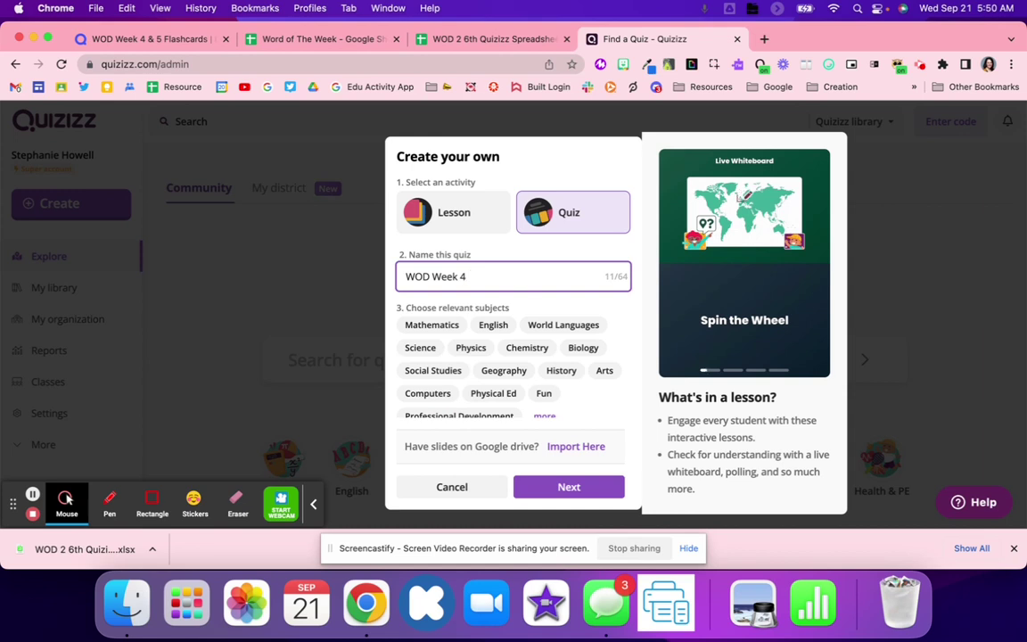
left_click(491, 326)
scroll(487, 335, "down", 3)
left_click(548, 482)
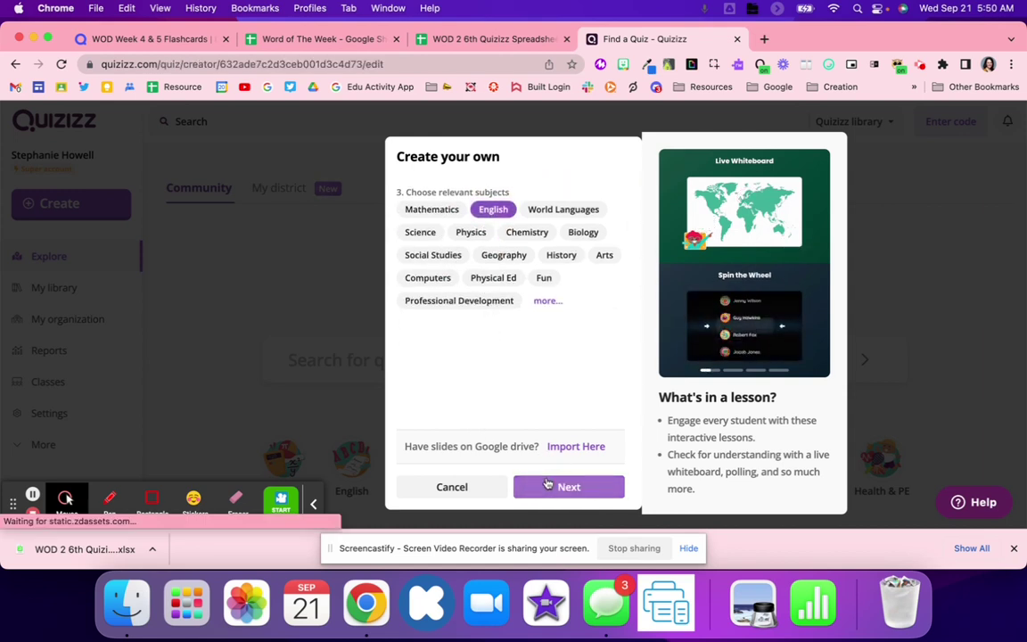
Import the 10 questions from the downloaded WOD 2 .xlsx file and review them.
scroll(463, 349, "down", 1)
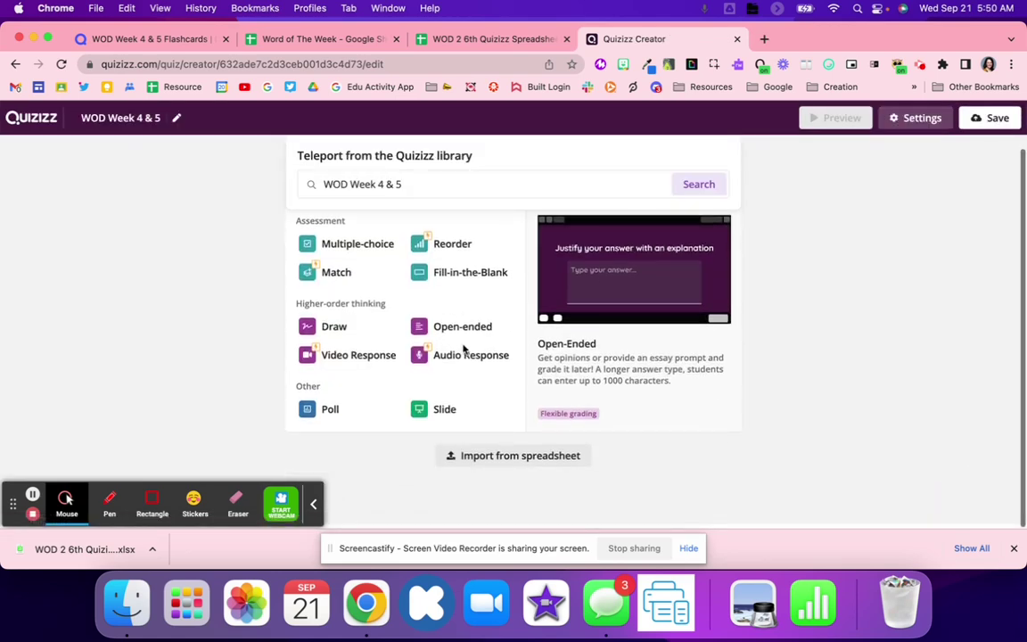
left_click(494, 462)
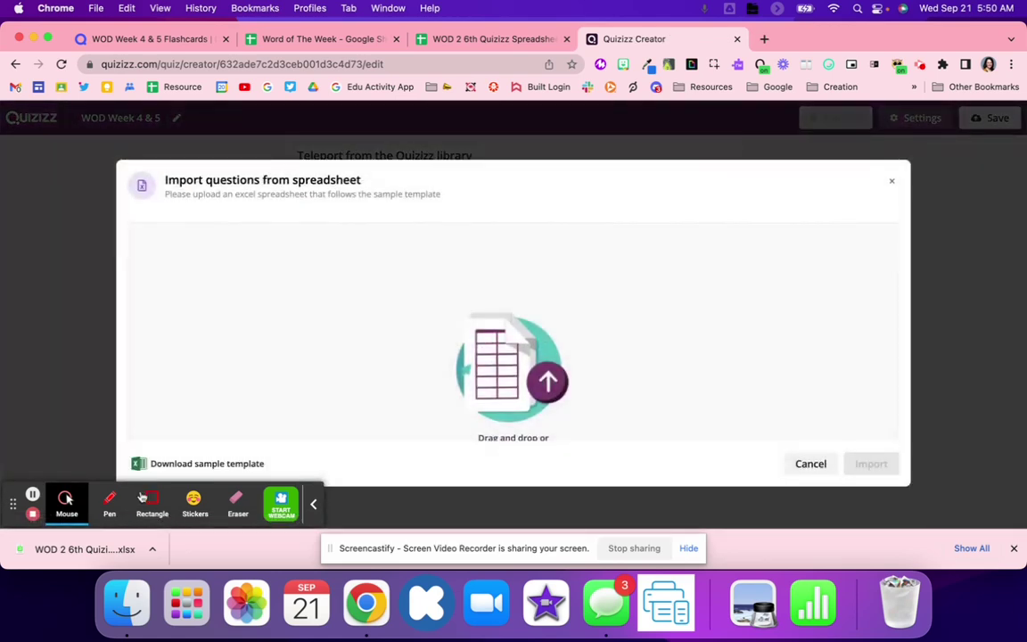
left_click_drag(133, 550, 419, 306)
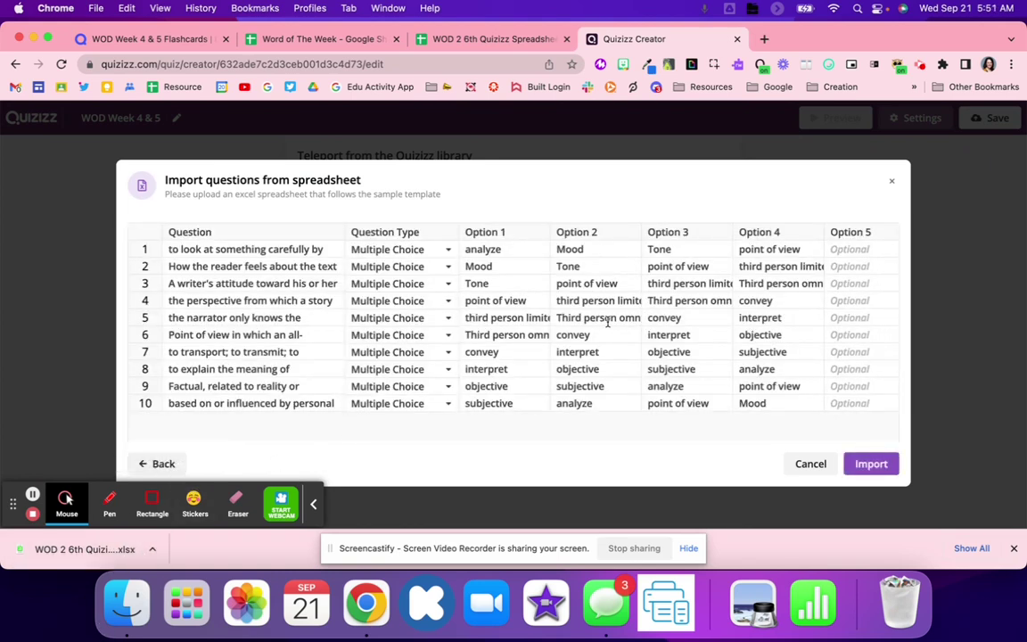
left_click(882, 467)
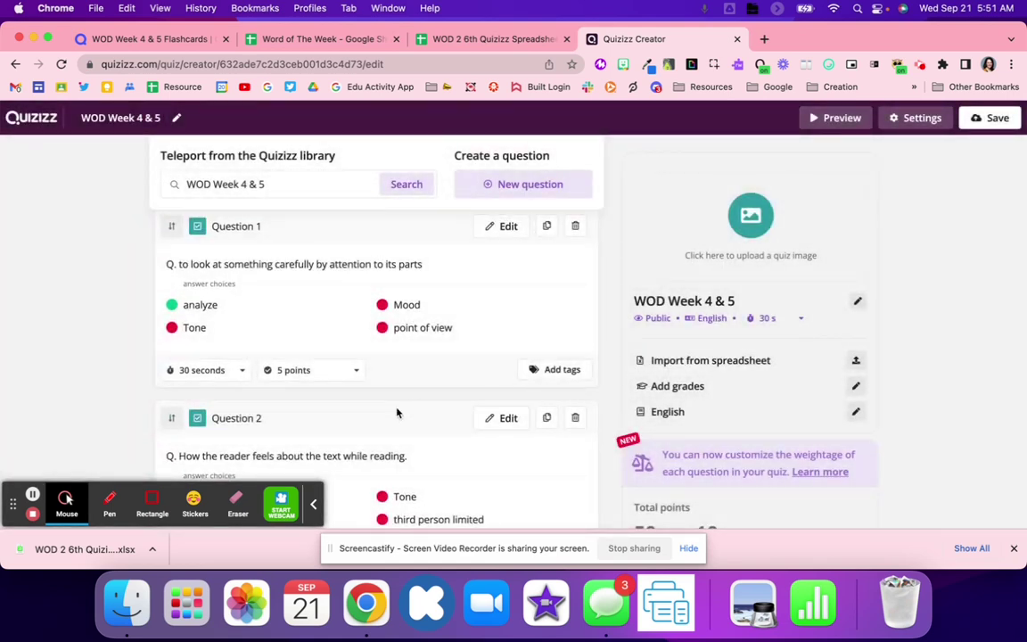
scroll(397, 413, "down", 10)
scroll(397, 413, "down", 10)
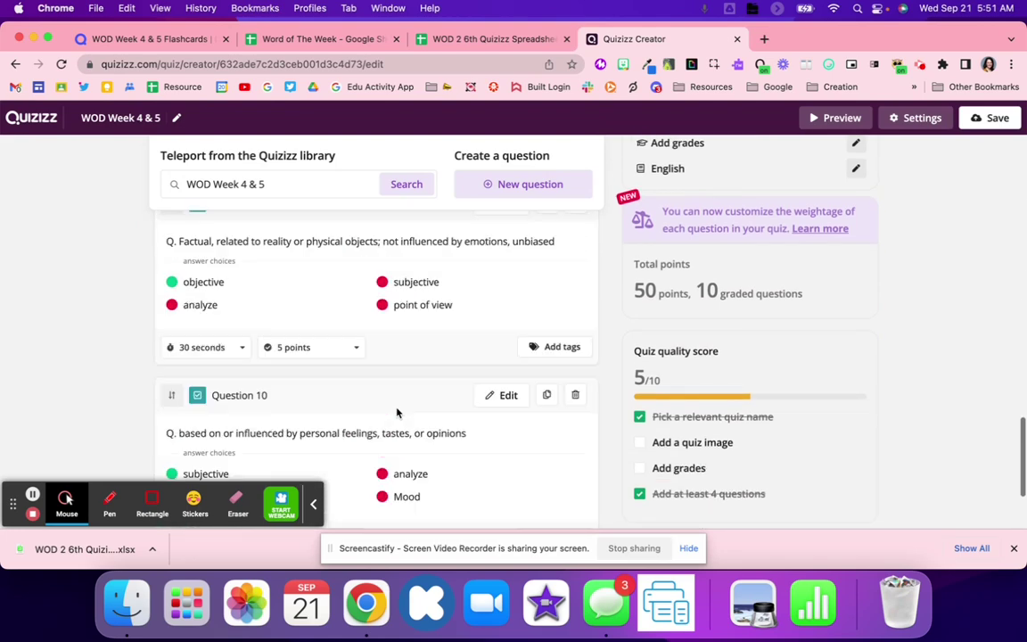
scroll(398, 413, "up", 20)
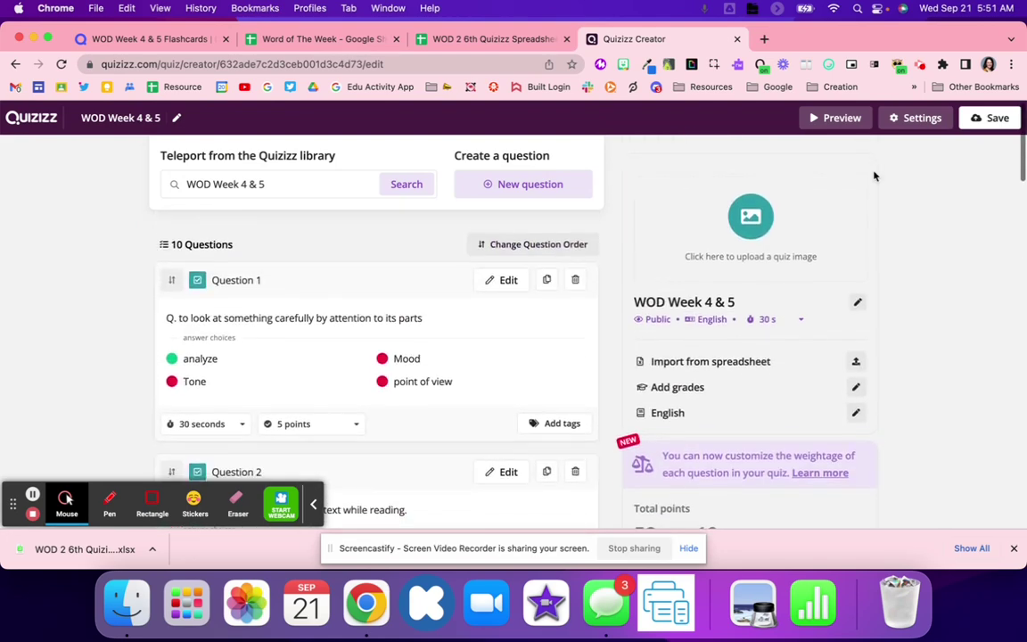
In quiz Settings, set the starting grade to 6th and save.
left_click(910, 118)
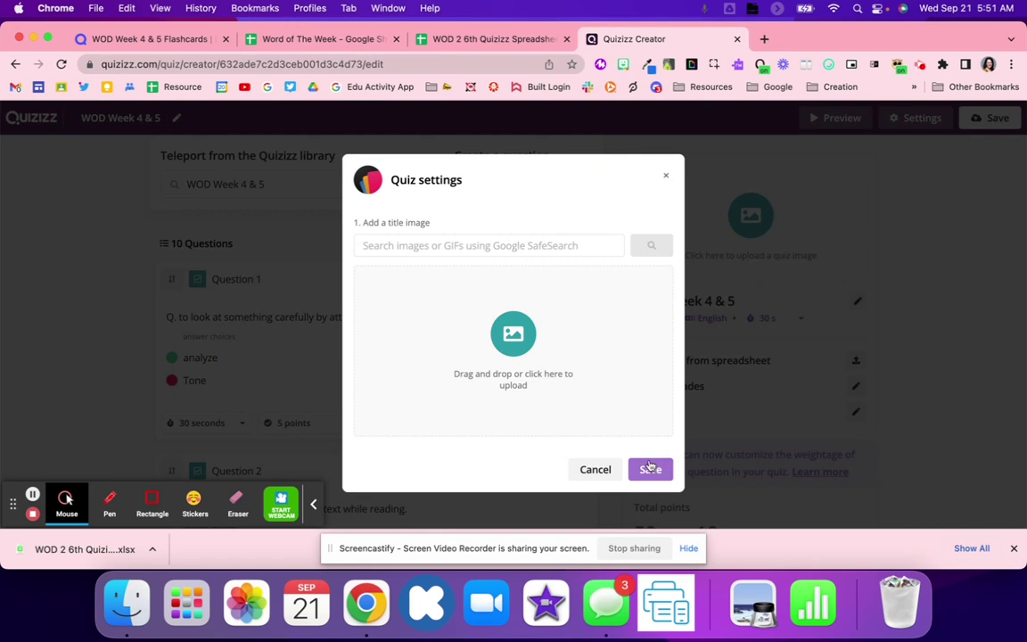
scroll(638, 459, "down", 5)
scroll(473, 330, "up", 5)
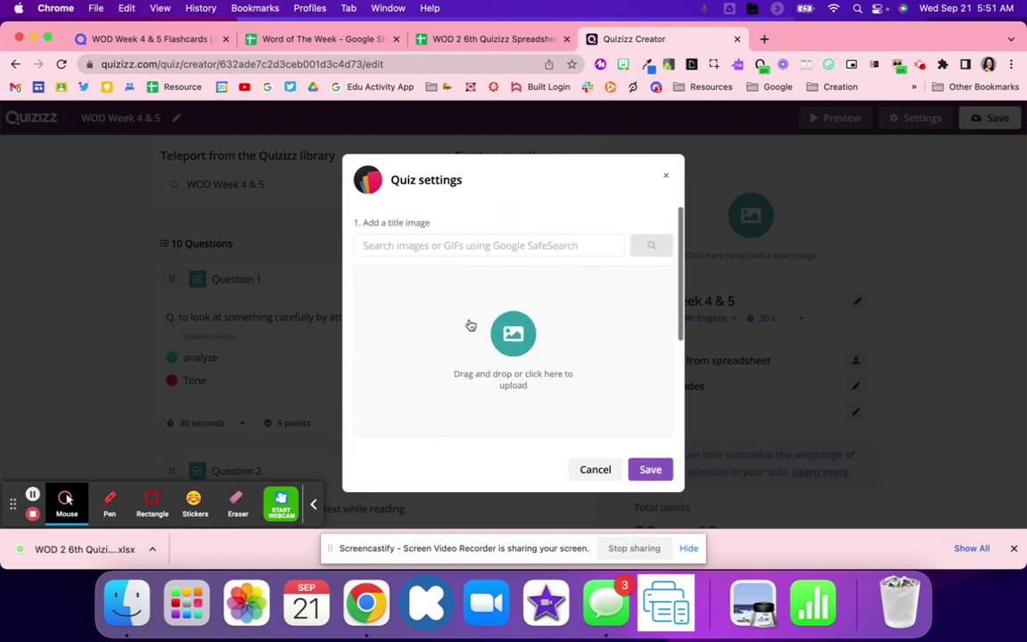
scroll(455, 459, "down", 2)
scroll(455, 393, "down", 2)
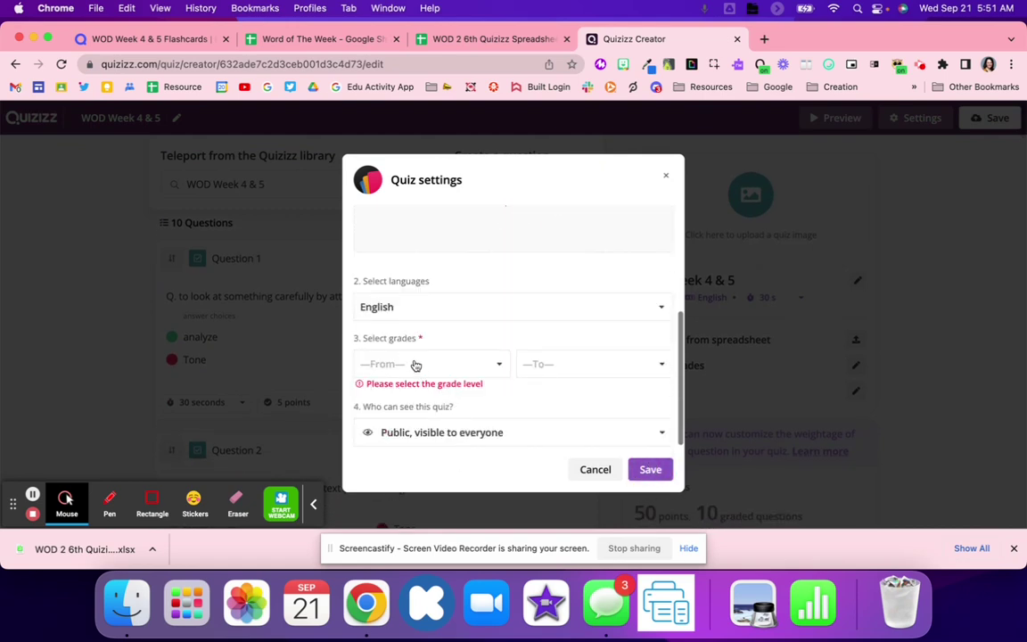
left_click(415, 365)
scroll(412, 482, "down", 3)
left_click(412, 480)
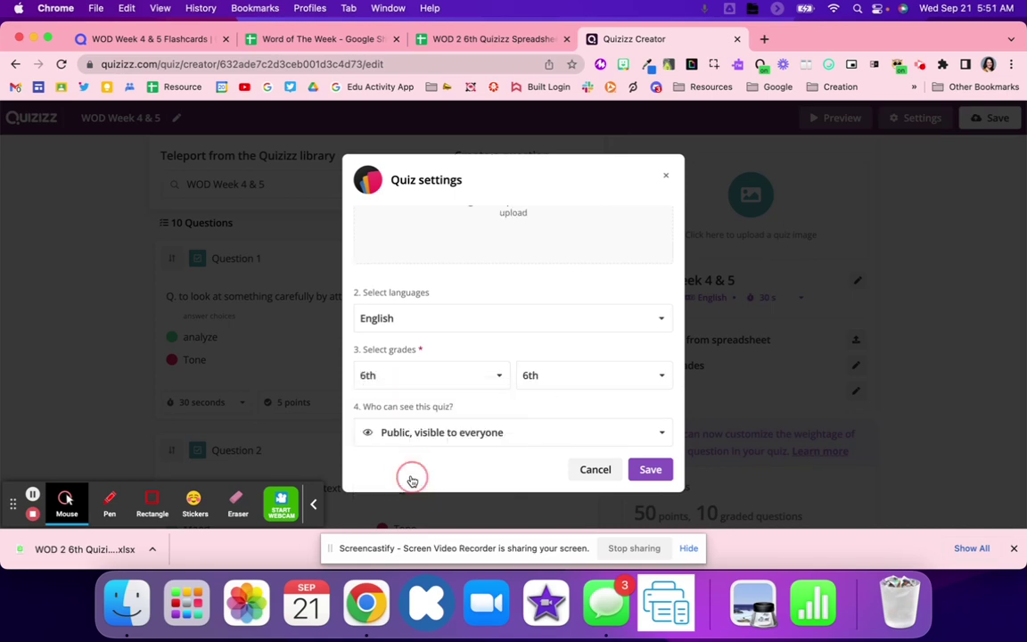
left_click(656, 469)
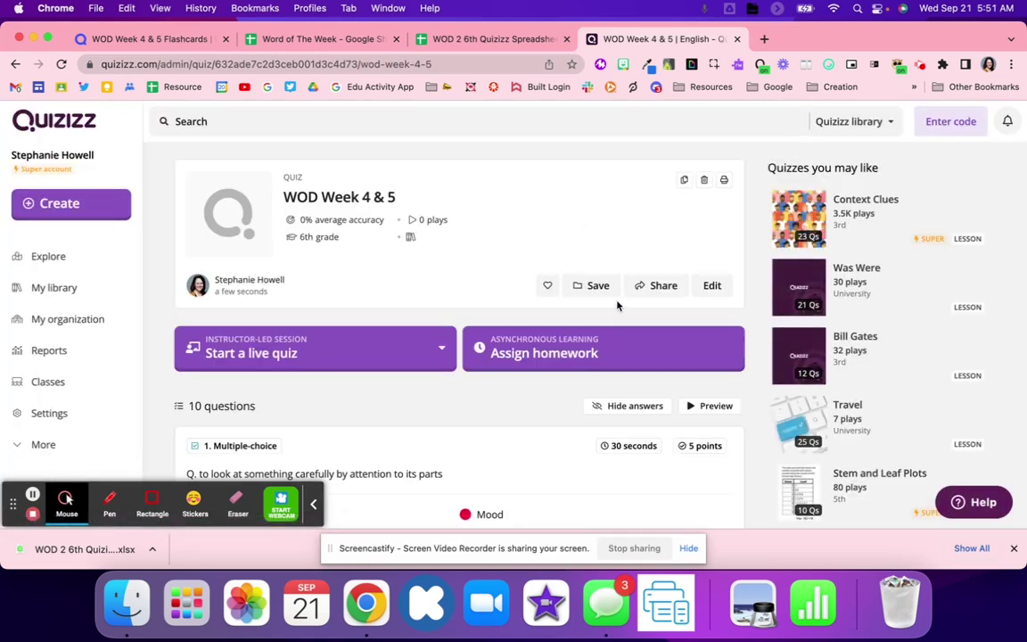
left_click(648, 289)
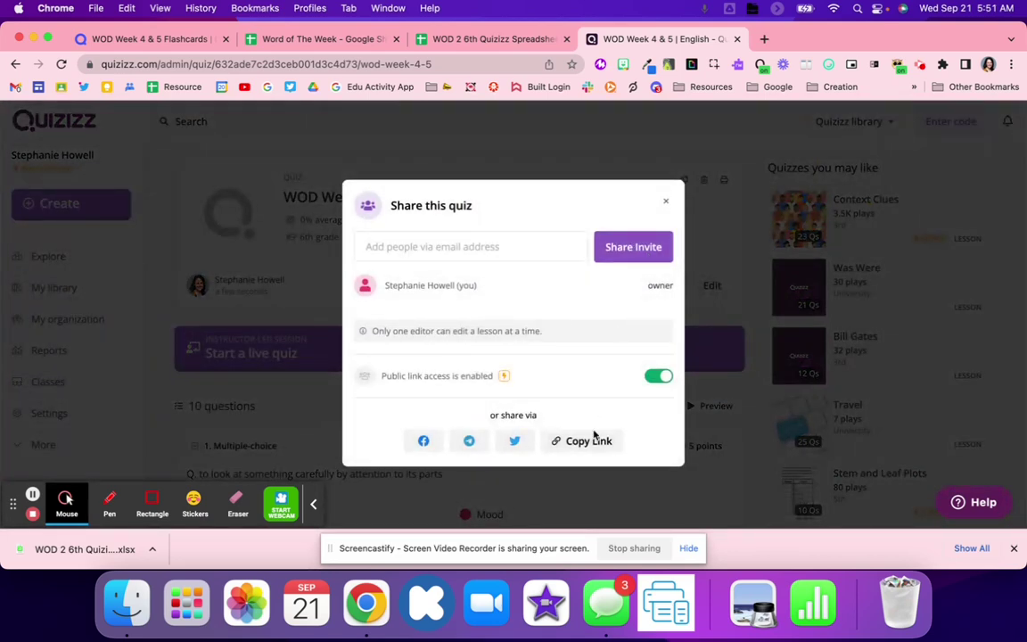
Copy the quiz share link and paste it into cell E3 of the Word of The Week sheet.
left_click(602, 442)
left_click(481, 39)
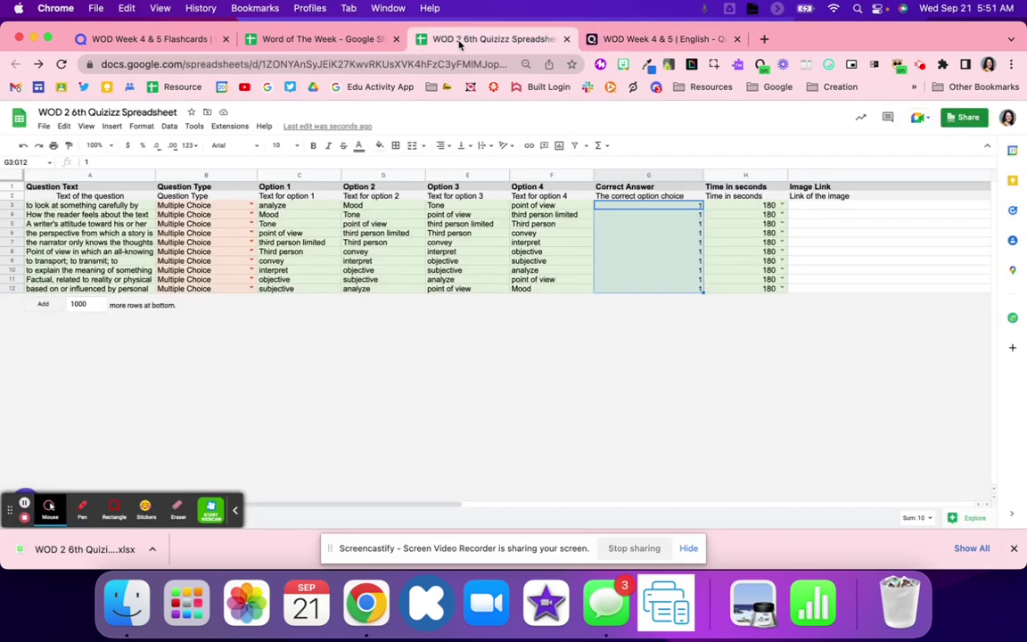
left_click(321, 39)
left_click(385, 327)
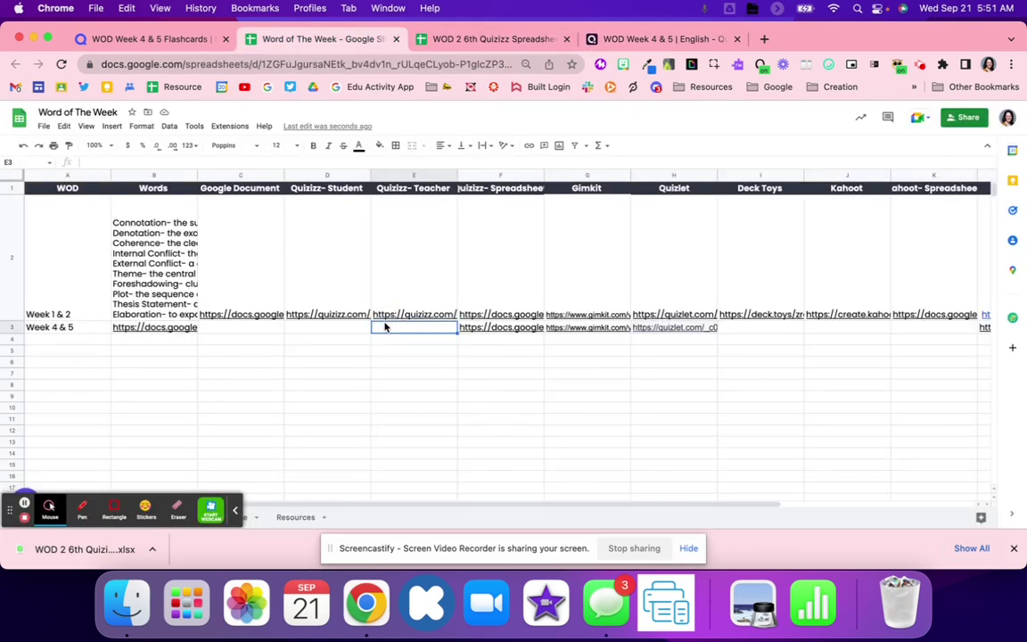
key("super+v")
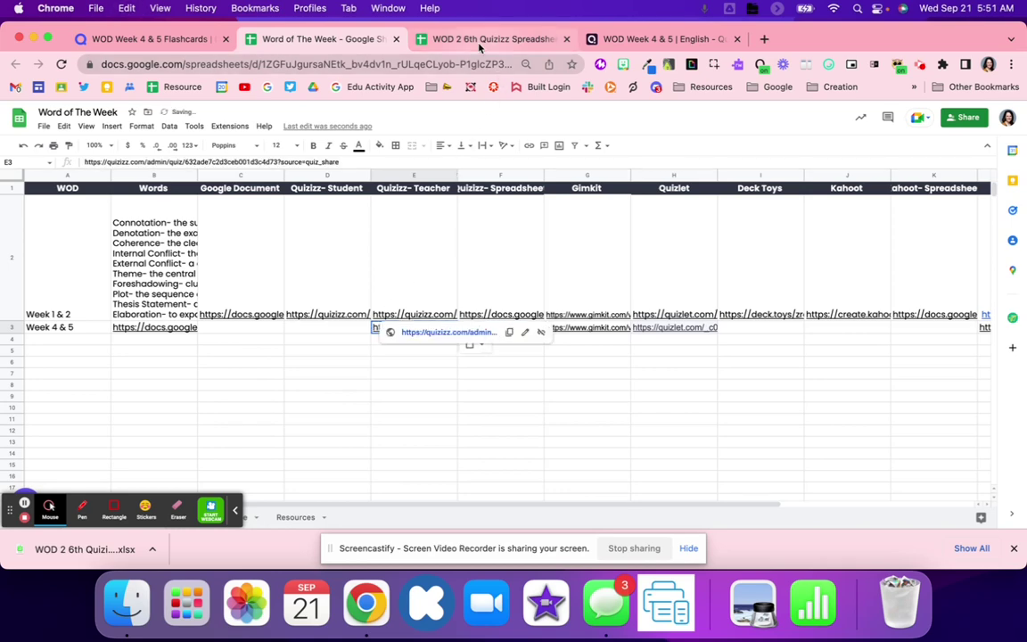
Back in Quizizz, start assigning the WOD Week 4 & 5 quiz as homework.
left_click(482, 39)
left_click(609, 39)
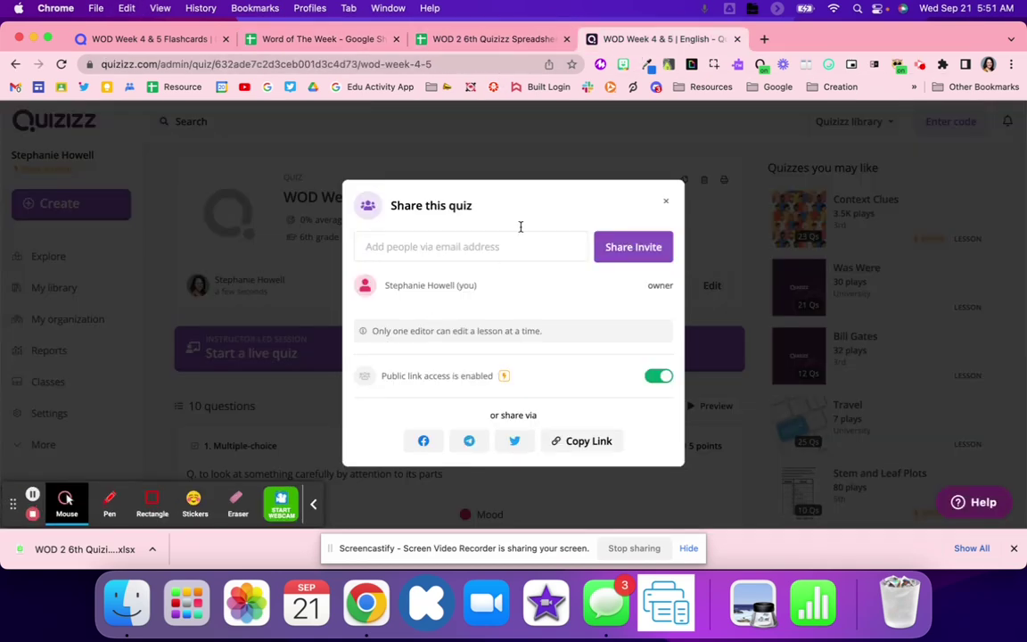
left_click(525, 158)
left_click(521, 355)
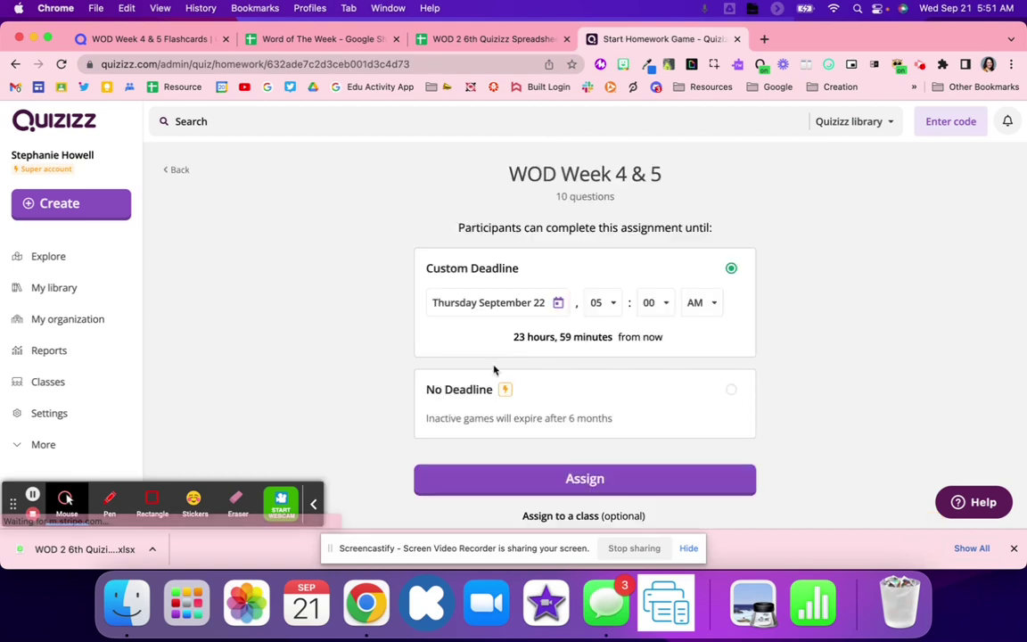
Assign the WOD Week 4 & 5 quiz as no-deadline homework and copy its student join link.
left_click(438, 390)
scroll(495, 392, "down", 3)
scroll(493, 393, "down", 10)
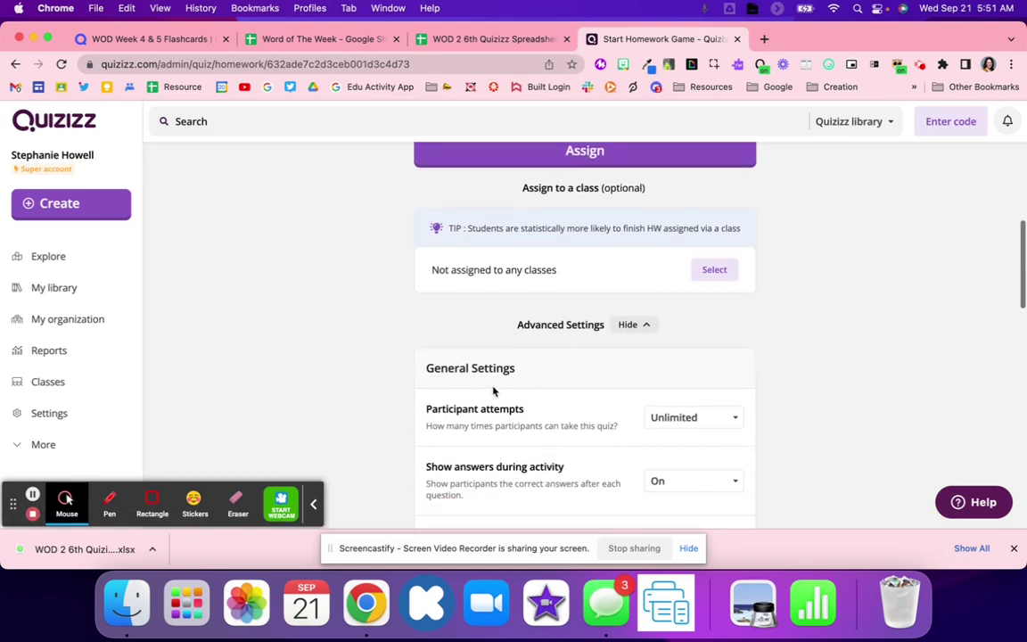
scroll(493, 392, "down", 3)
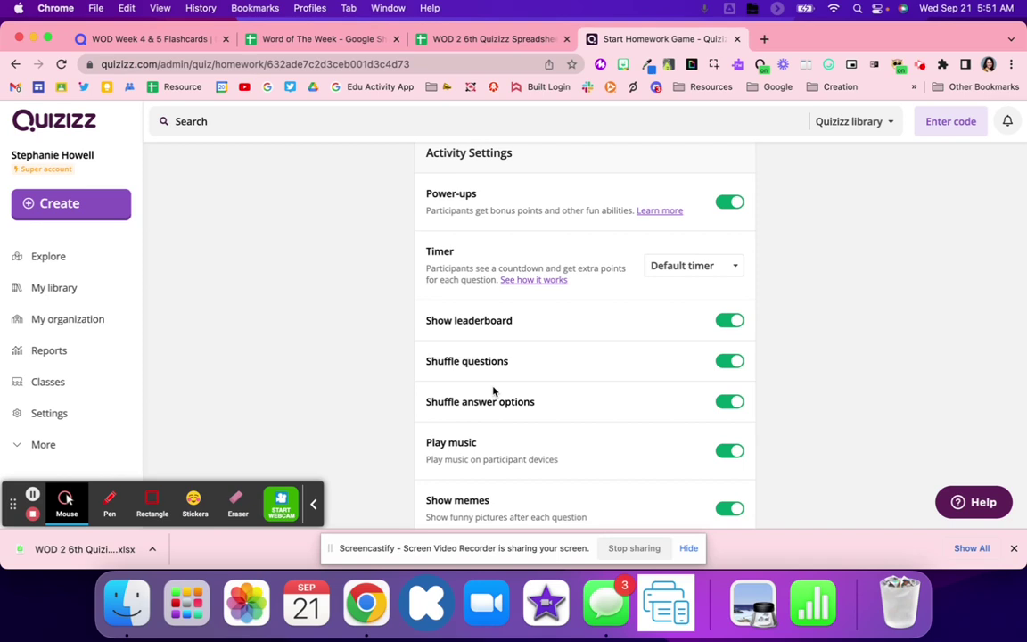
scroll(493, 390, "down", 5)
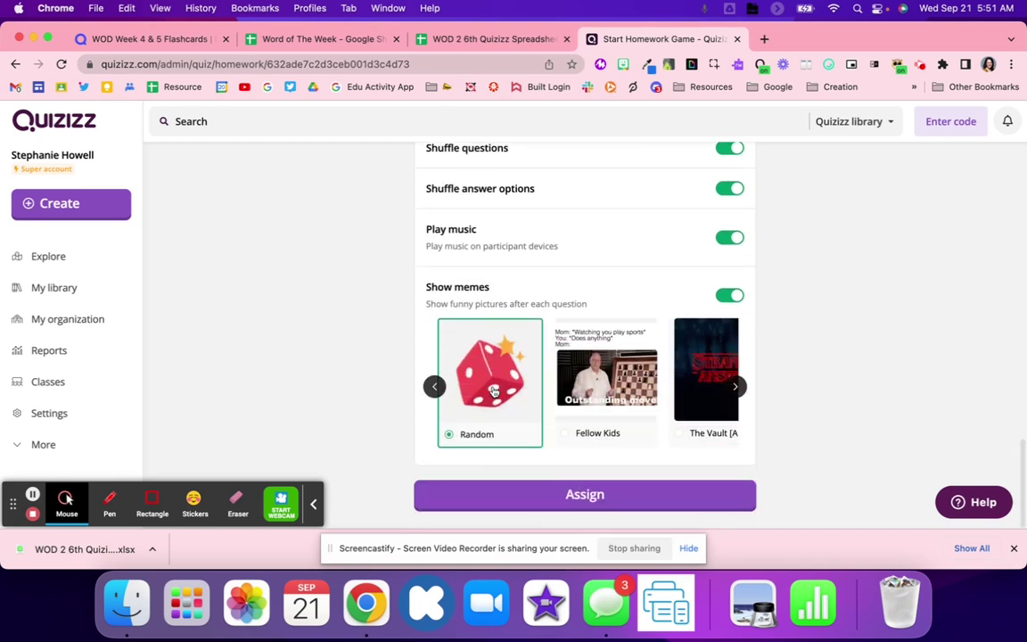
scroll(493, 390, "up", 3)
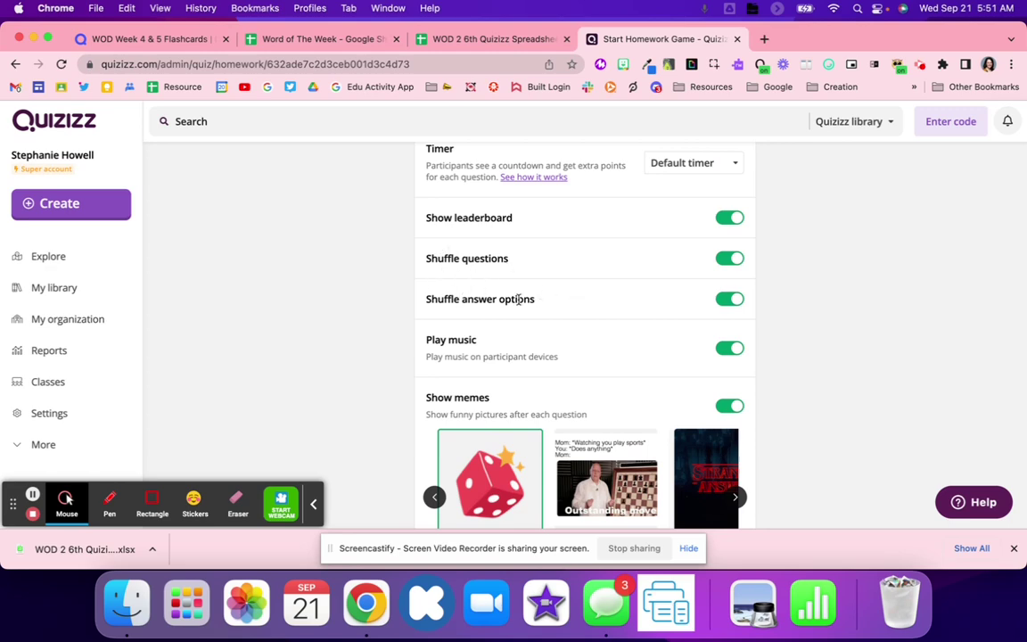
scroll(567, 311, "up", 10)
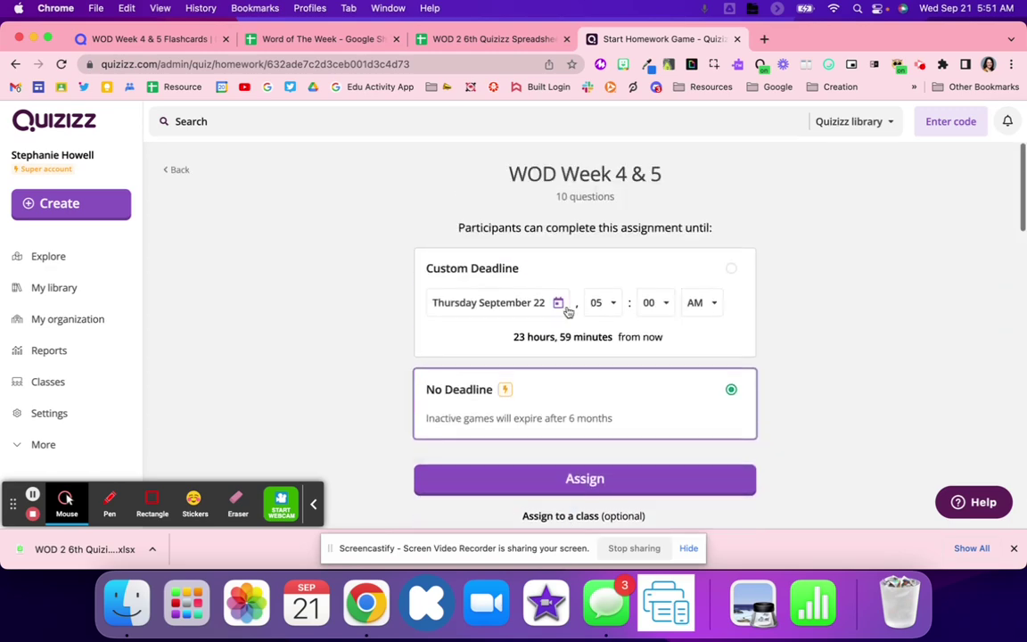
left_click(567, 481)
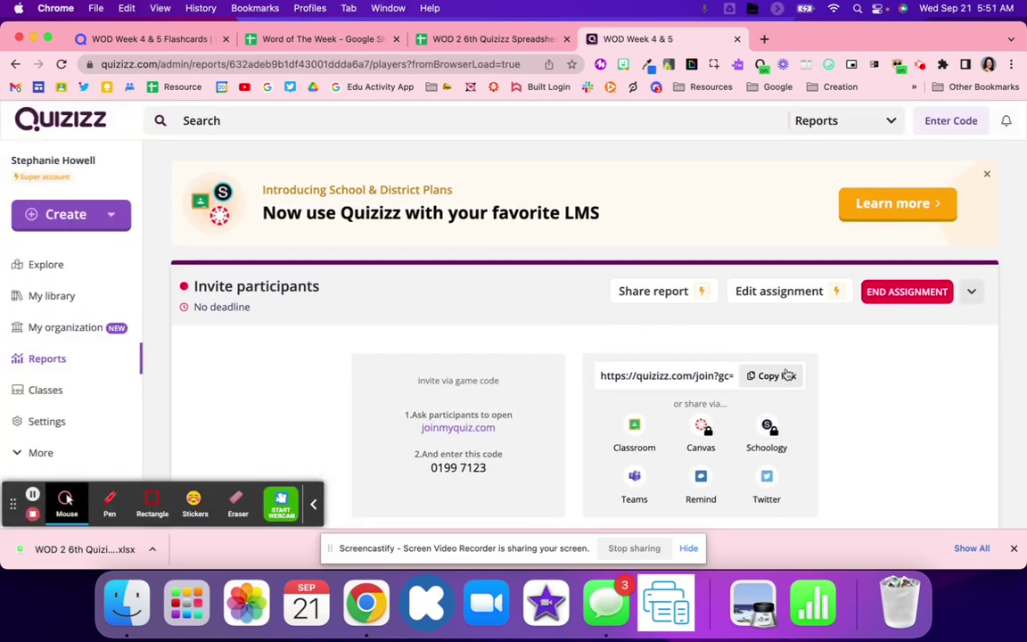
left_click(769, 377)
left_click(476, 39)
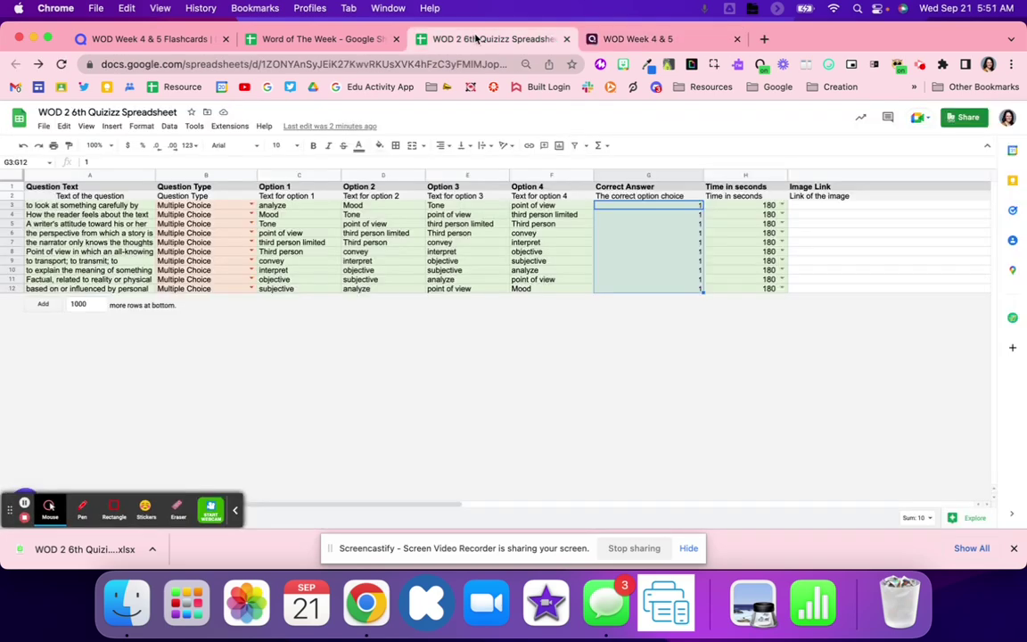
Paste the Quizizz student join link into D3 of the Word of The Week sheet.
left_click(309, 40)
left_click(317, 318)
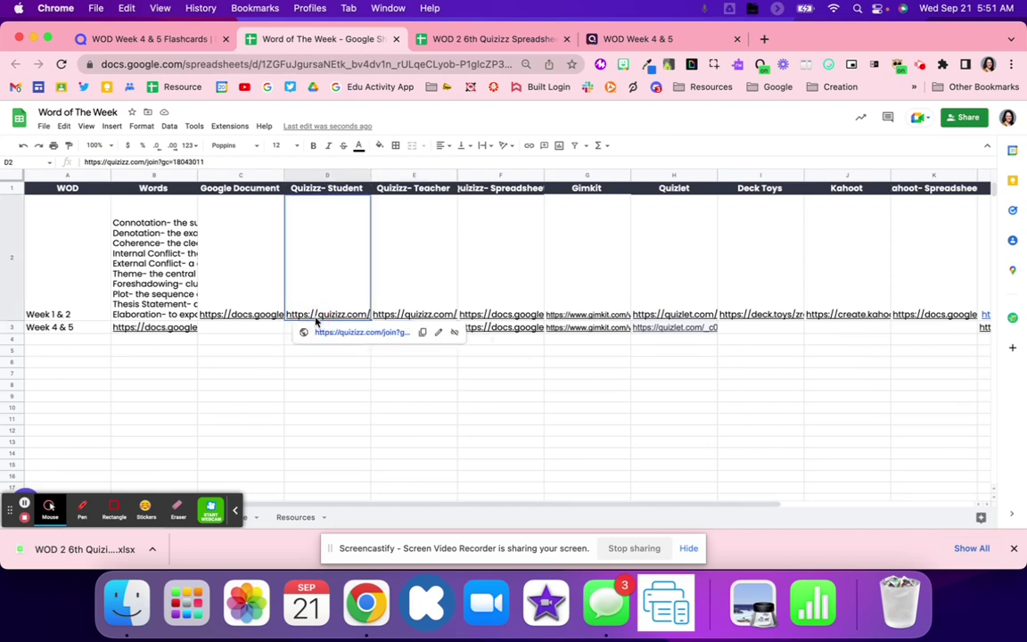
left_click(270, 330)
left_click(317, 330)
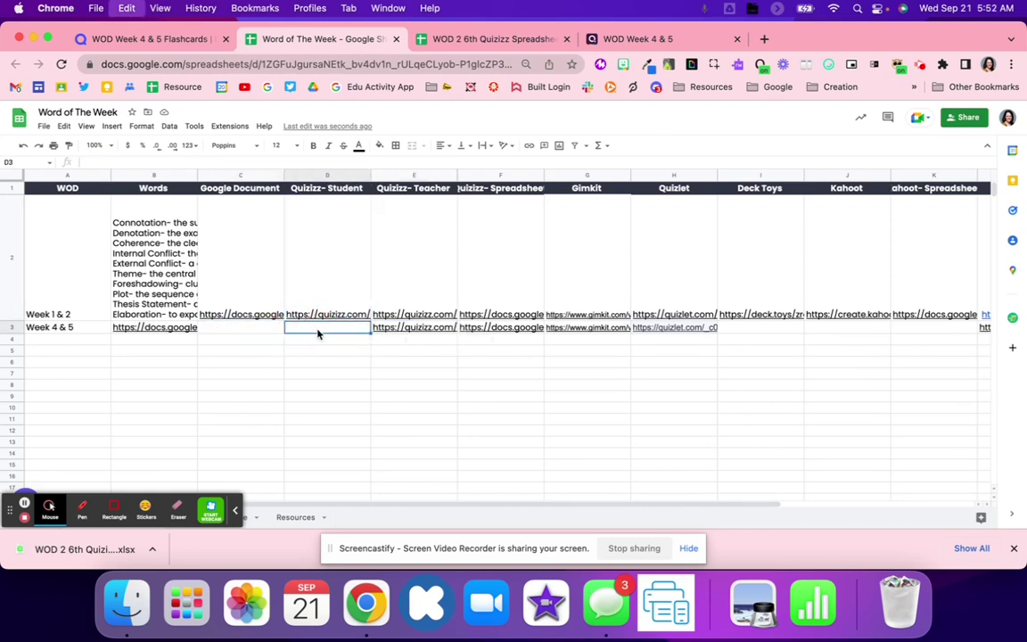
key("super+v")
Move the Week 4 & 5 document link from B3 into C3.
left_click(172, 328)
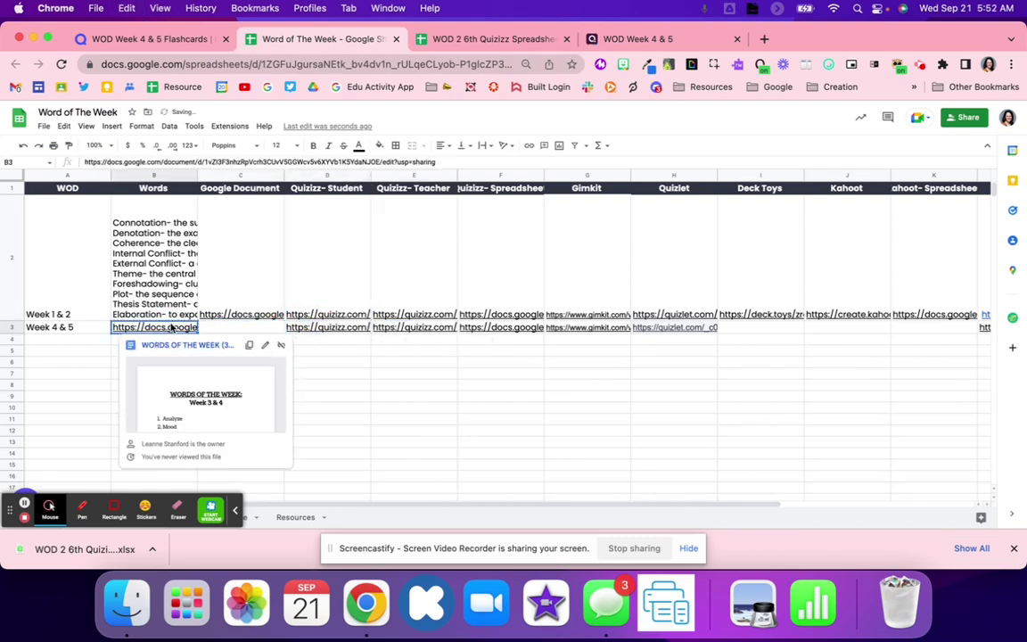
key("Delete")
left_click(230, 330)
key("super+v")
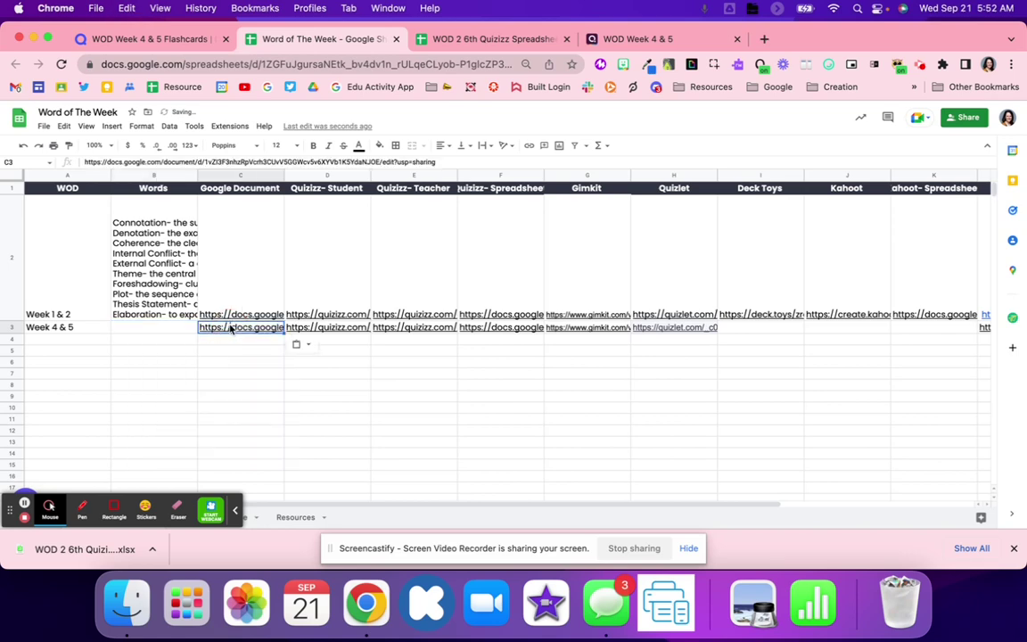
Paste the Quizlet term list into B3 as plain text, matching the sheet's style.
left_click(152, 38)
left_click(680, 486)
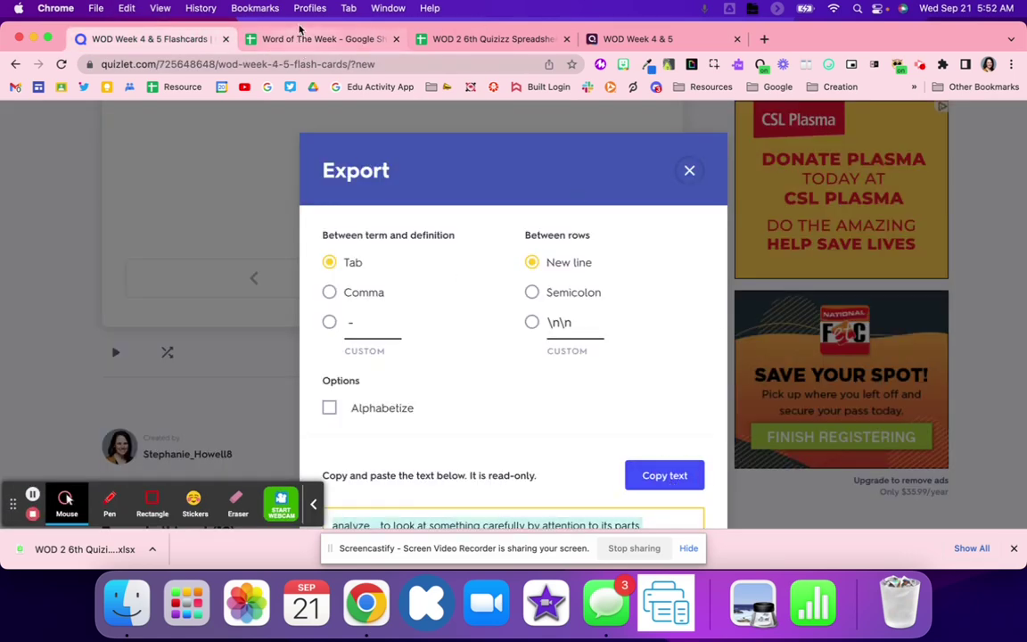
left_click(305, 40)
left_click(152, 328)
key("super+v")
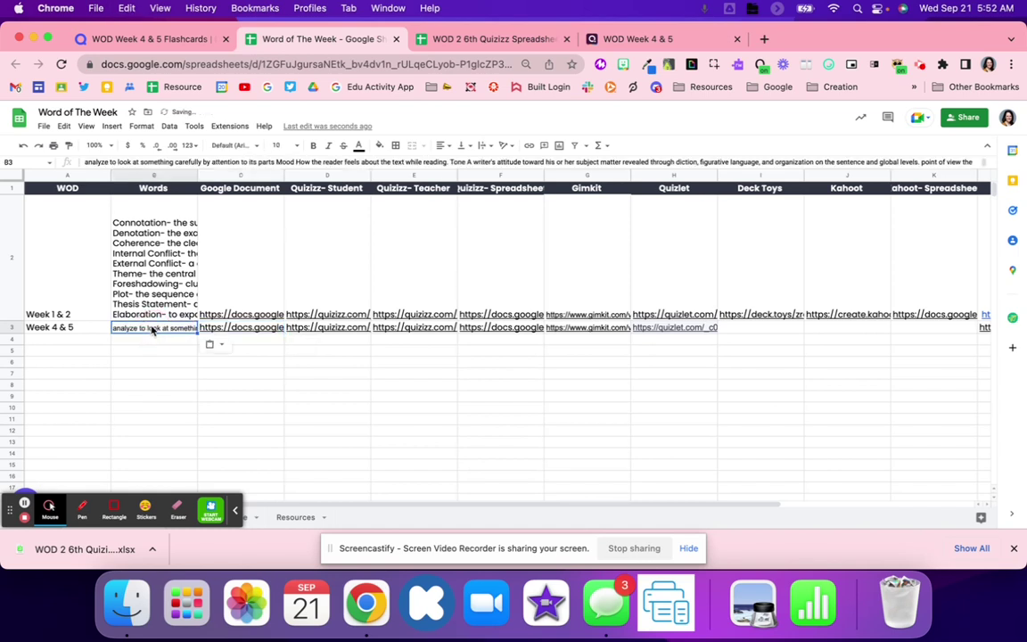
key("super+z")
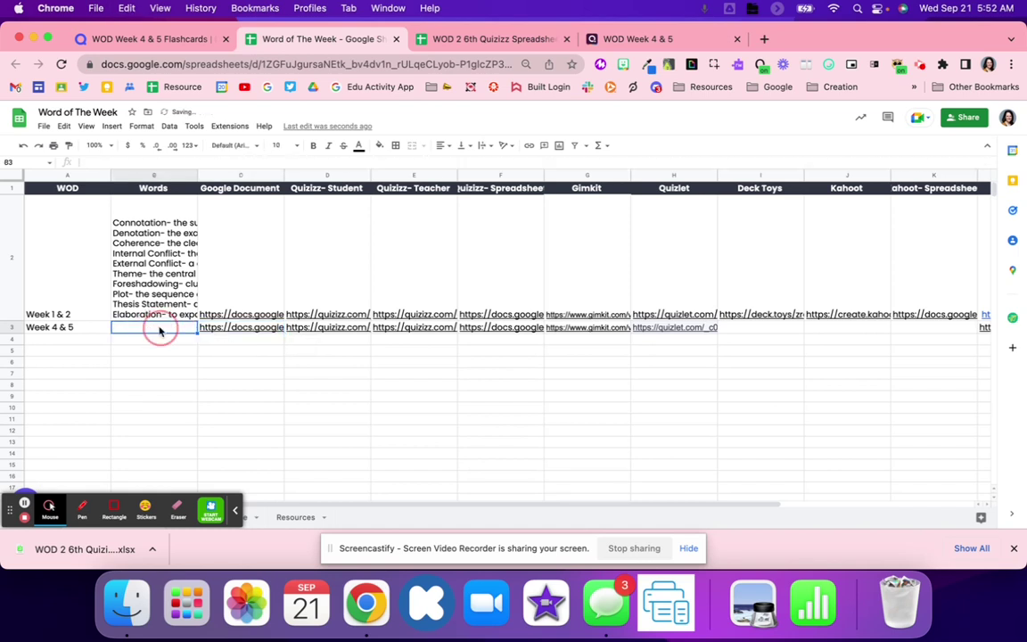
right_click(162, 331)
left_click(215, 421)
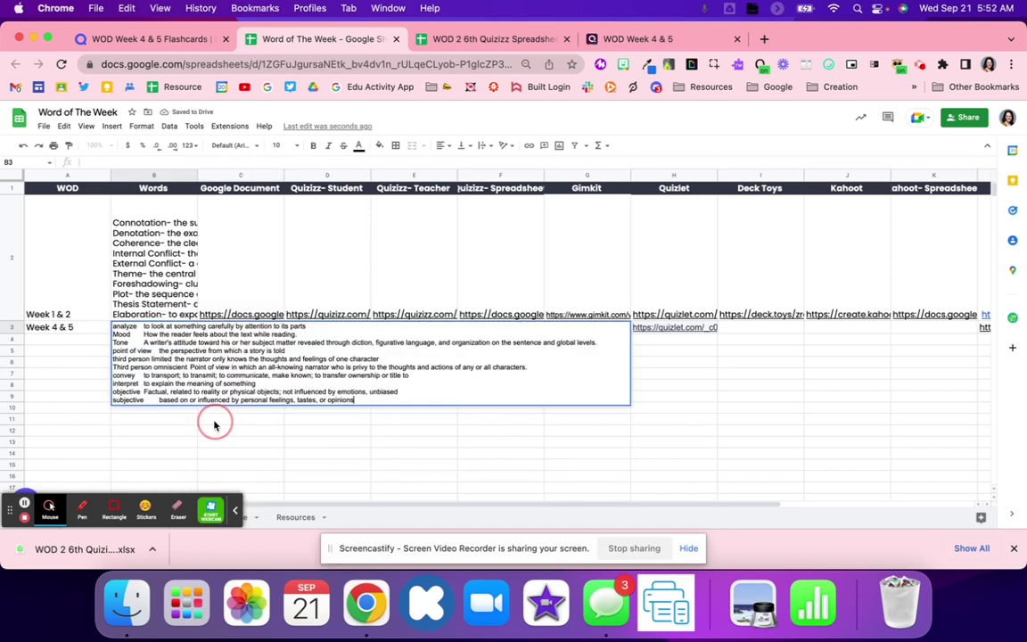
Select the entire tracking sheet to restyle its font.
left_click_drag(346, 443, 347, 450)
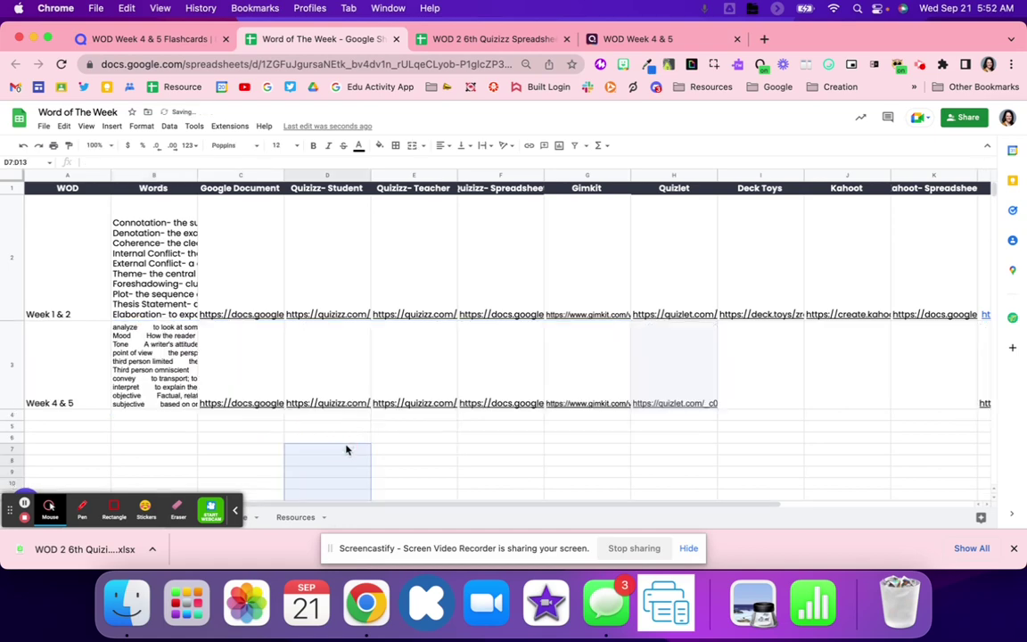
left_click(14, 177)
left_click(234, 144)
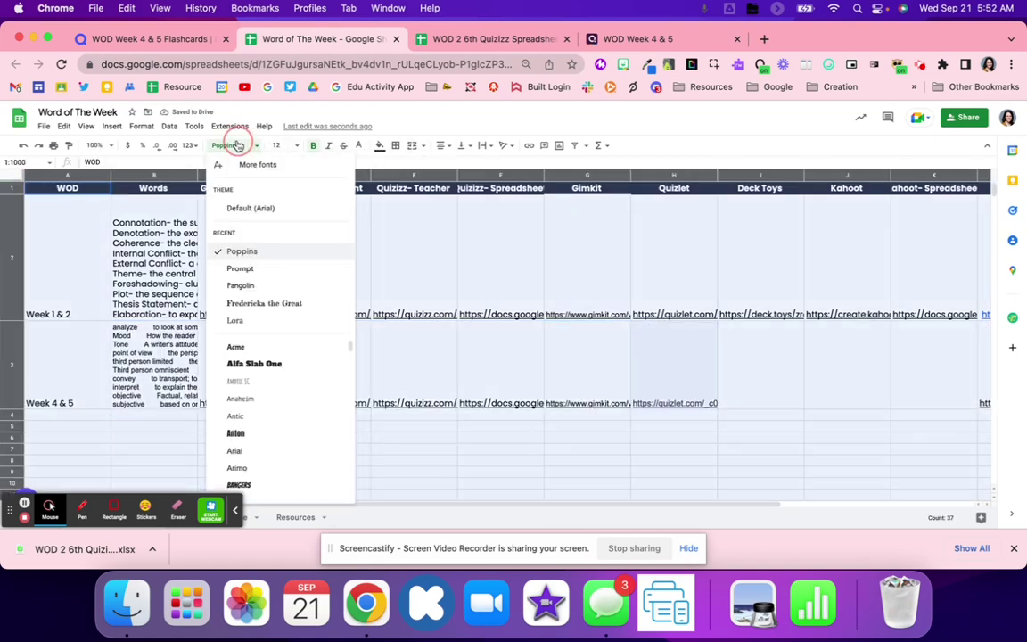
Apply Poppins to the whole sheet and review the existing Week 4 & 5 and Week 1 & 2 links.
left_click(259, 254)
left_click(591, 338)
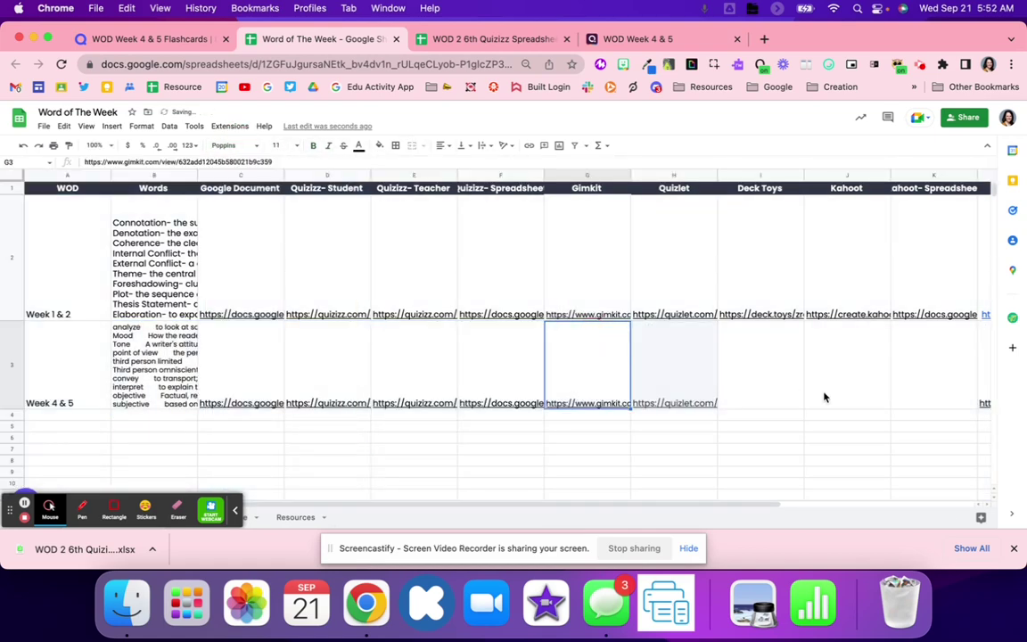
left_click(793, 387)
scroll(793, 387, "right", 5)
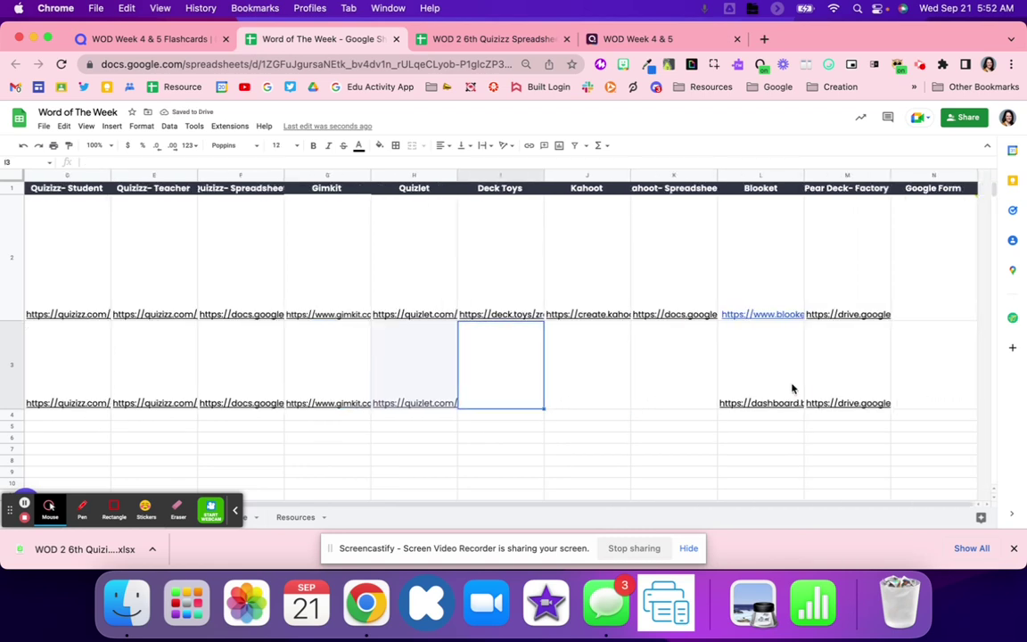
left_click(592, 366)
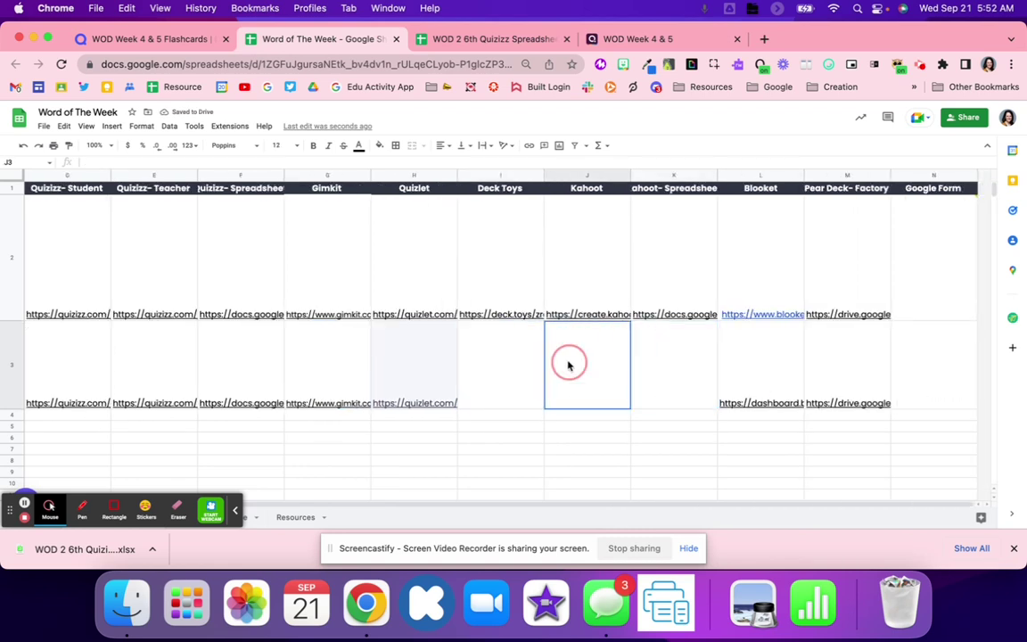
left_click(522, 362)
left_click(506, 235)
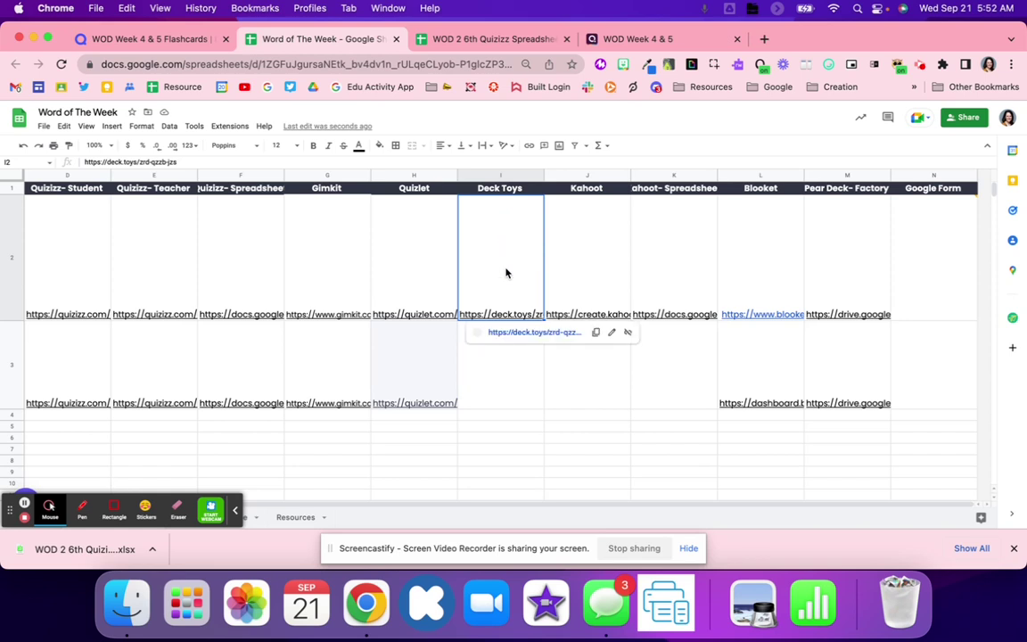
left_click(394, 304)
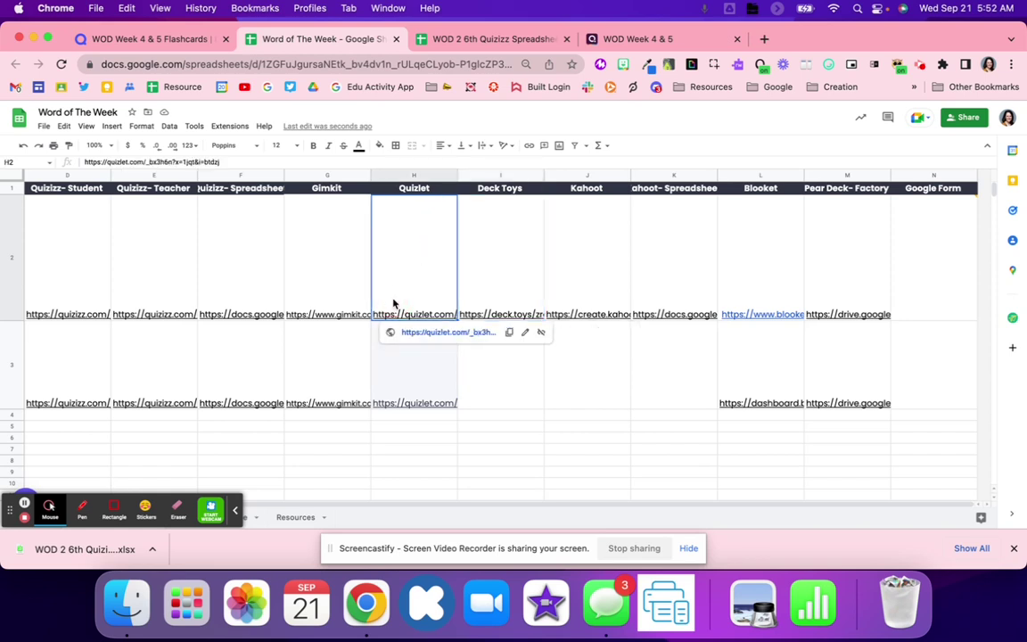
scroll(393, 304, "left", 5)
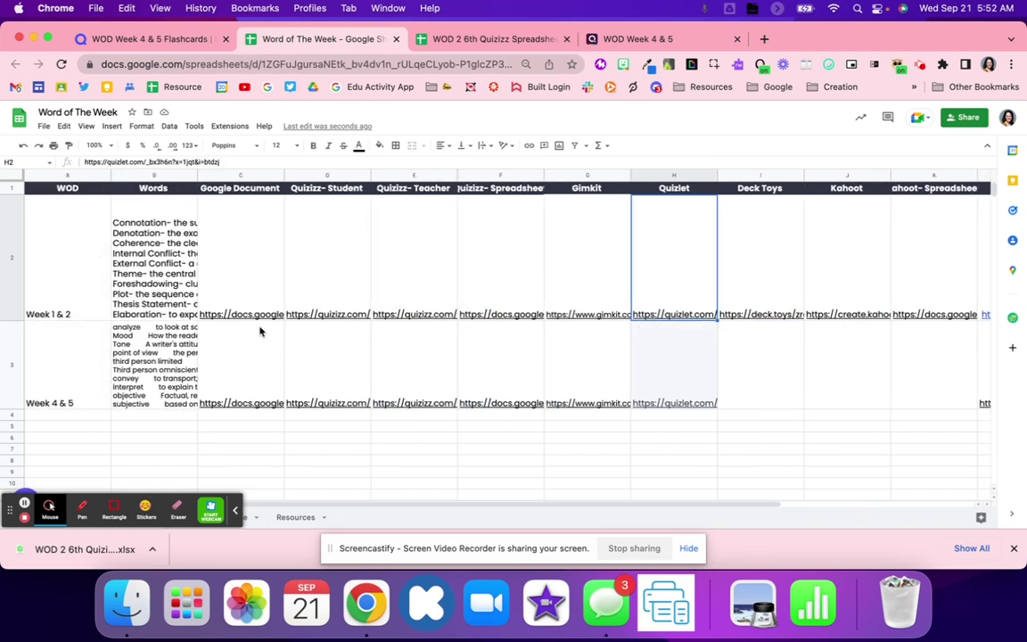
scroll(261, 332, "right", 5)
Copy the linked WOD 1 6th KahootQuiz spreadsheet as WOD 2 6th KahootQuiz.
left_click(686, 206)
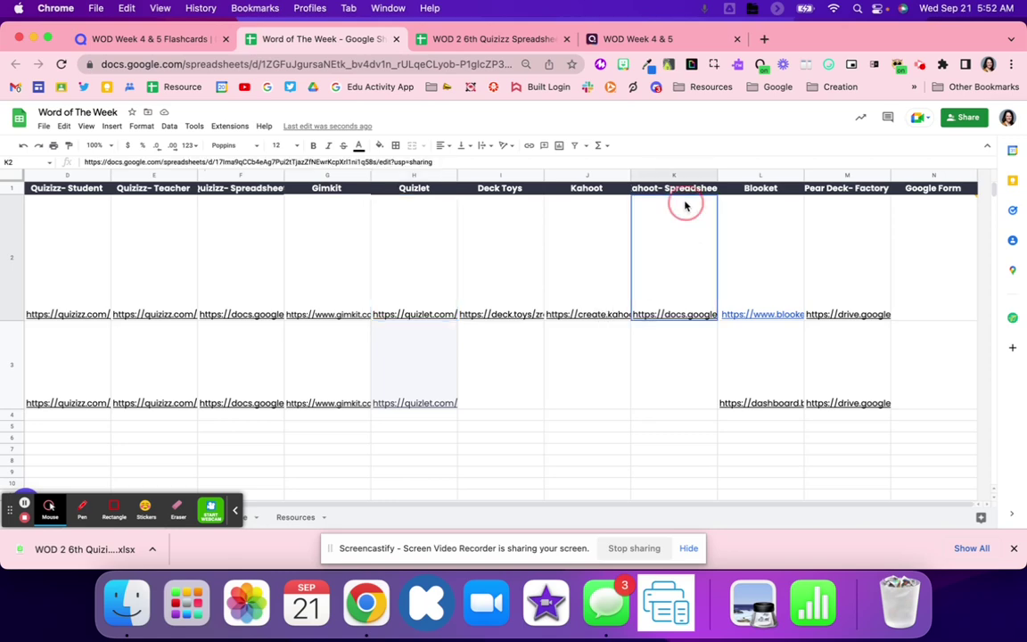
left_click(676, 332)
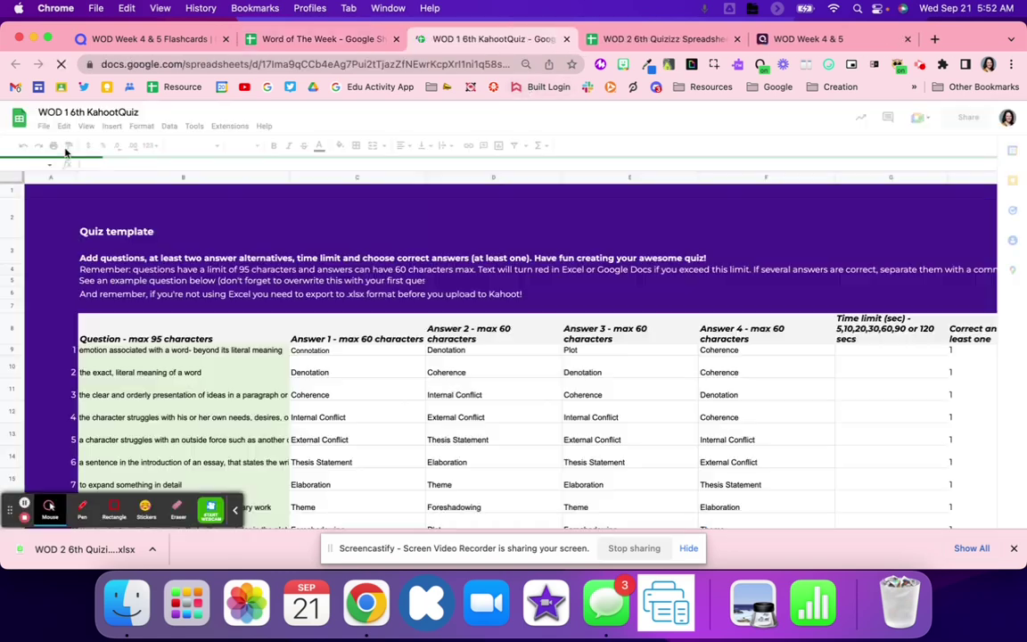
left_click(43, 126)
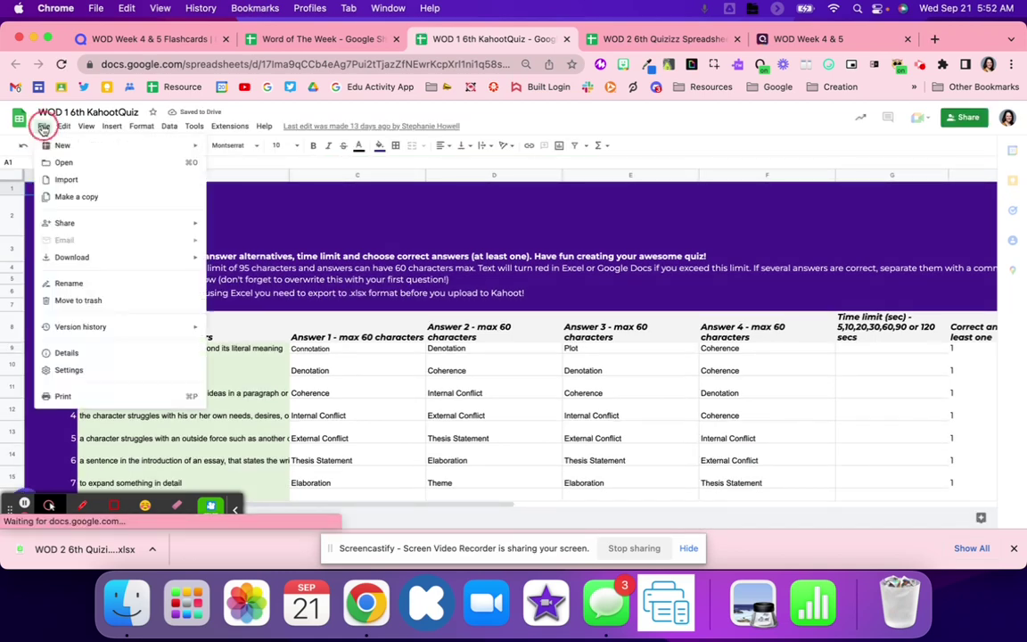
left_click(92, 200)
left_click(454, 271)
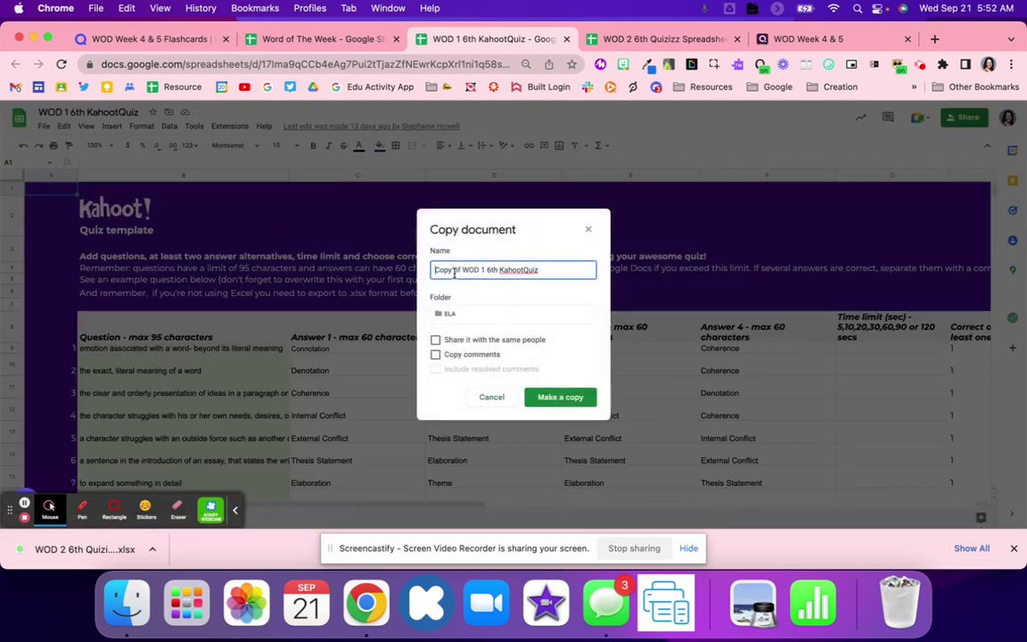
left_click_drag(460, 272, 366, 273)
key("BackSpace")
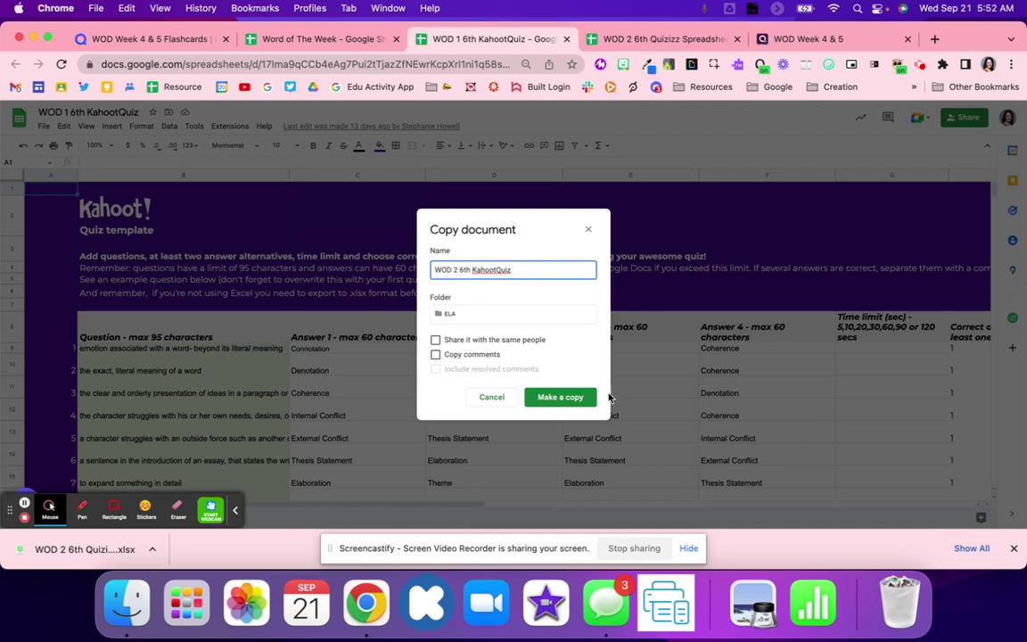
left_click(573, 396)
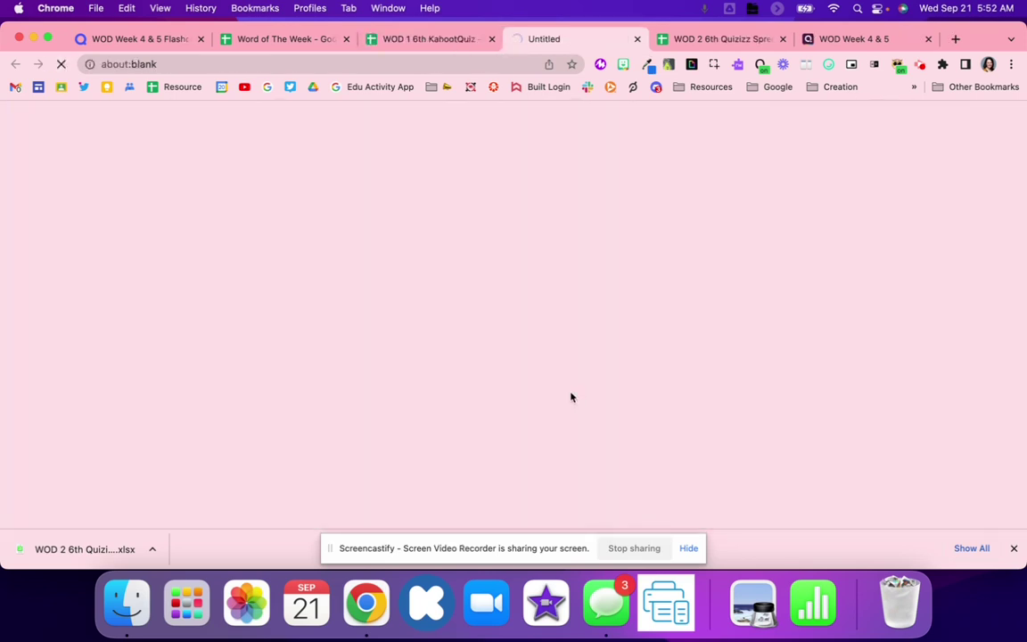
left_click(491, 39)
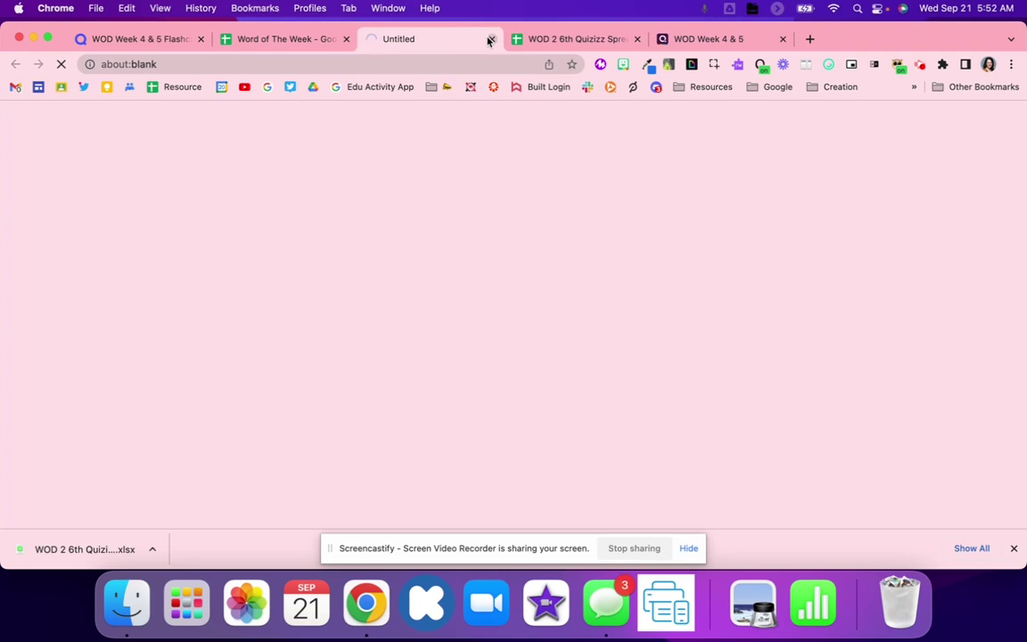
left_click(594, 40)
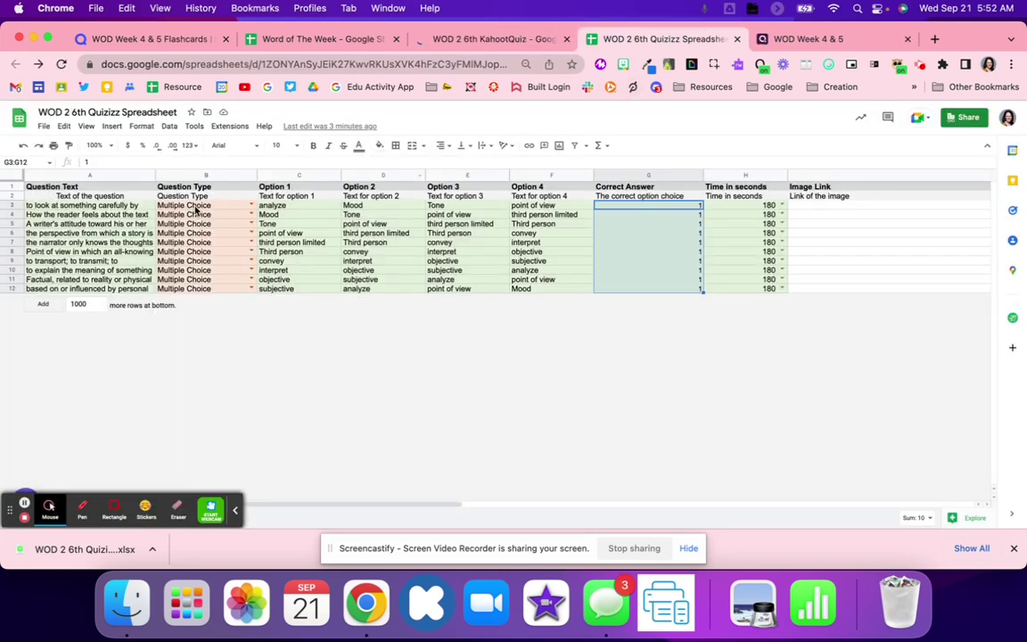
Paste the ten definitions from Quizizz cells A3:A12 into the Kahoot sheet starting at B9.
left_click(444, 44)
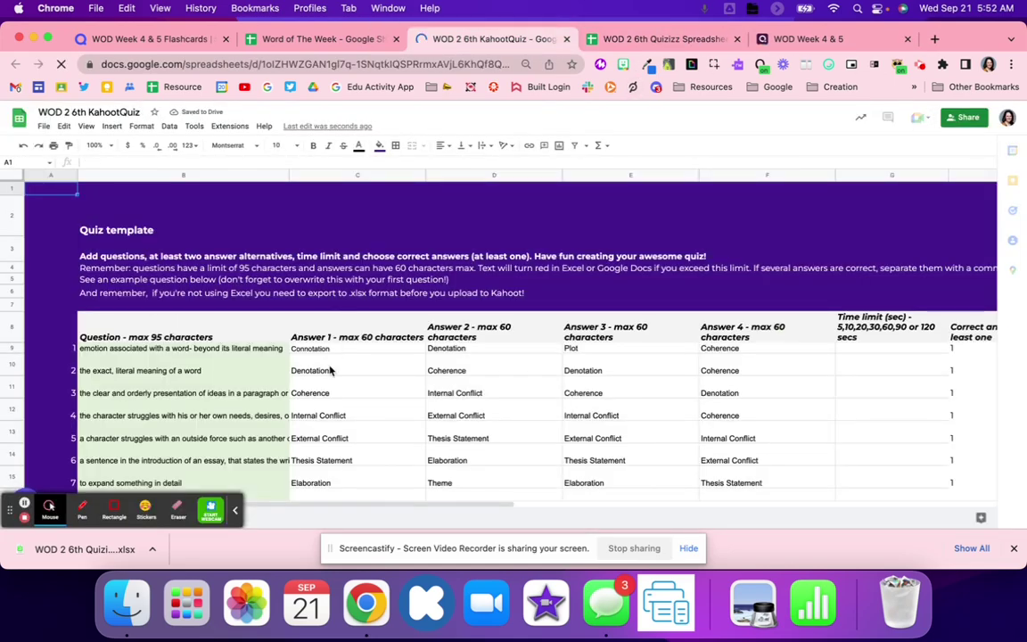
left_click(678, 39)
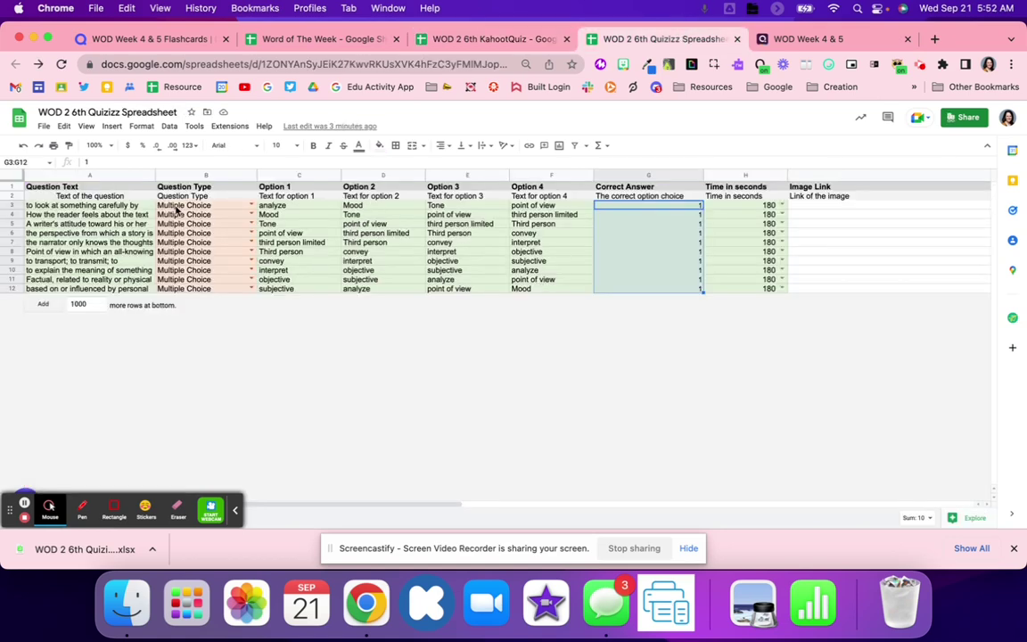
left_click_drag(143, 205, 133, 289)
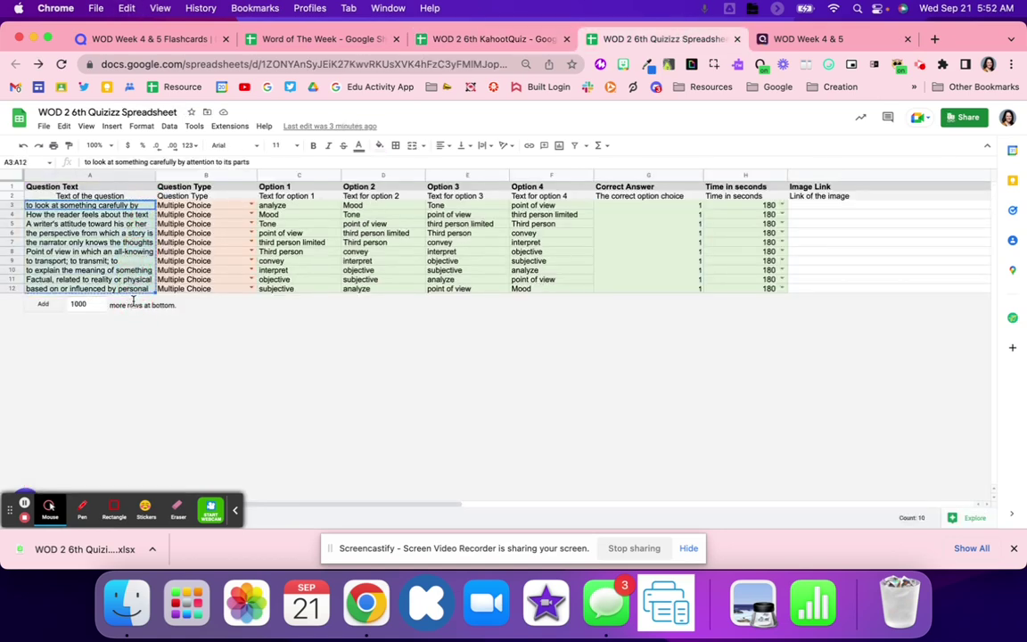
left_click(496, 40)
left_click(193, 221)
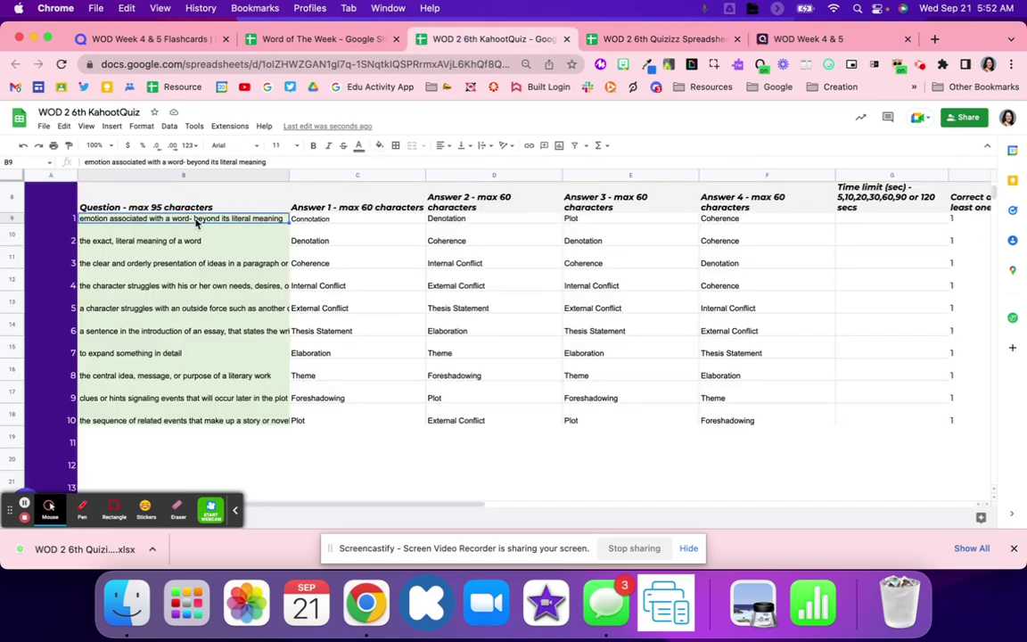
key("super+v")
Paste the four answer options per question from Quizizz C3:F12 into the Kahoot sheet at C9.
left_click(660, 39)
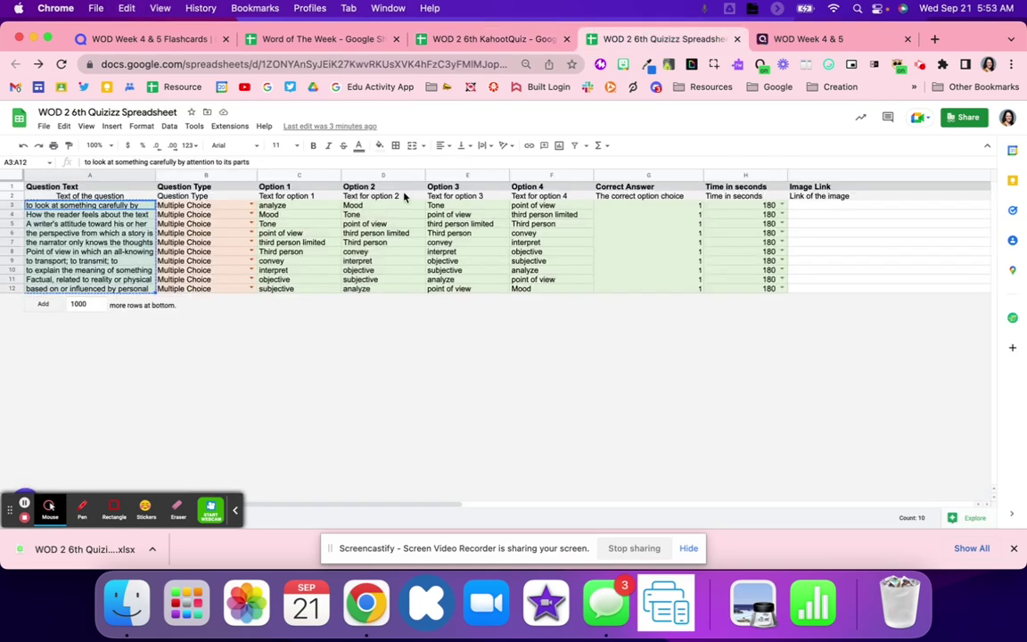
left_click_drag(299, 205, 569, 305)
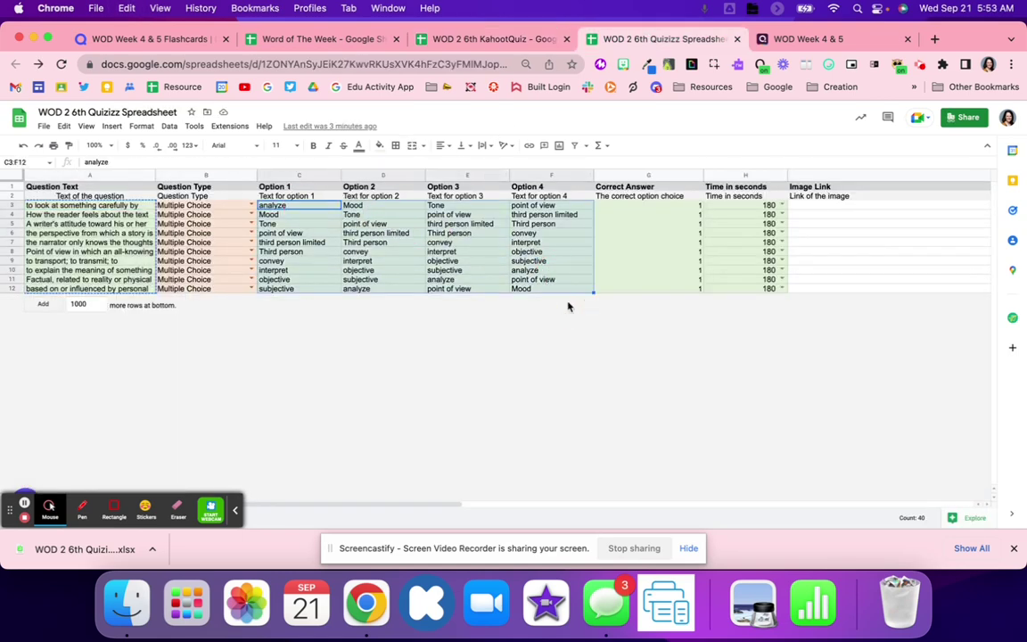
left_click(493, 39)
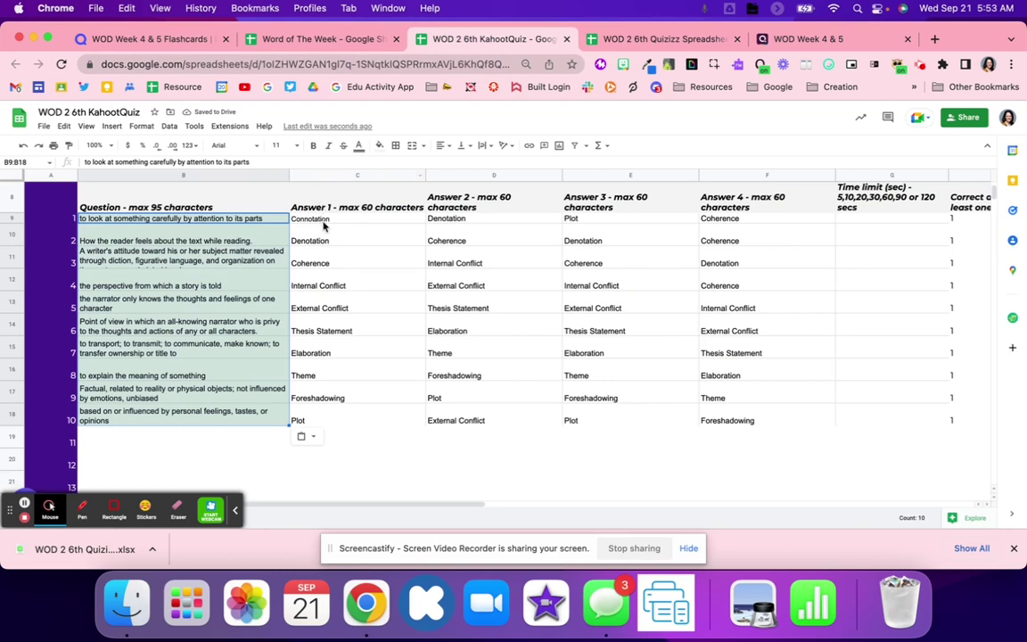
left_click(324, 228)
key("super+v")
left_click(535, 402)
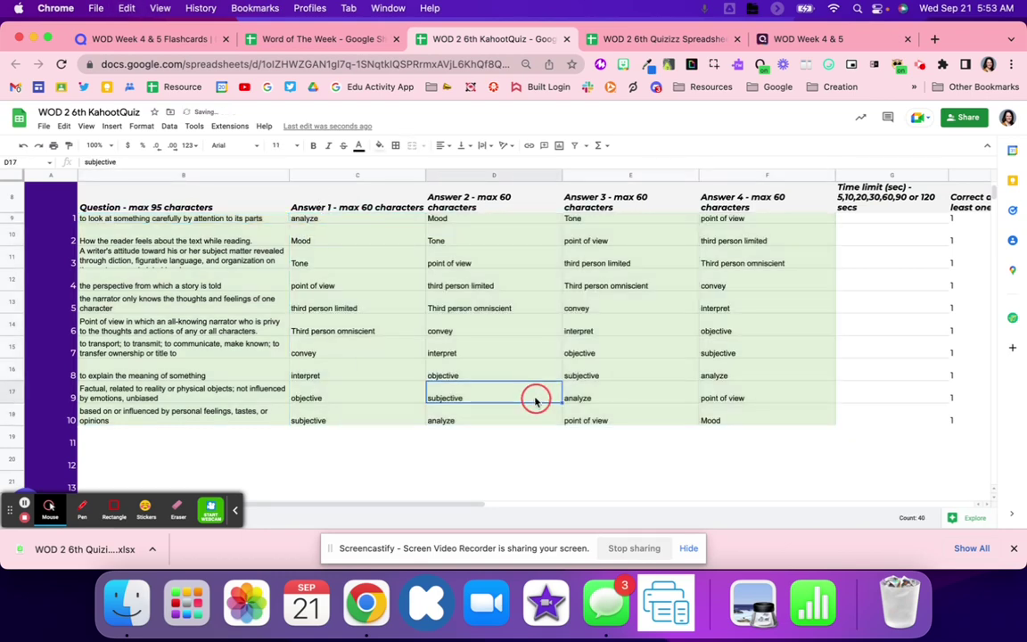
scroll(535, 401, "up", 5)
scroll(535, 401, "right", 5)
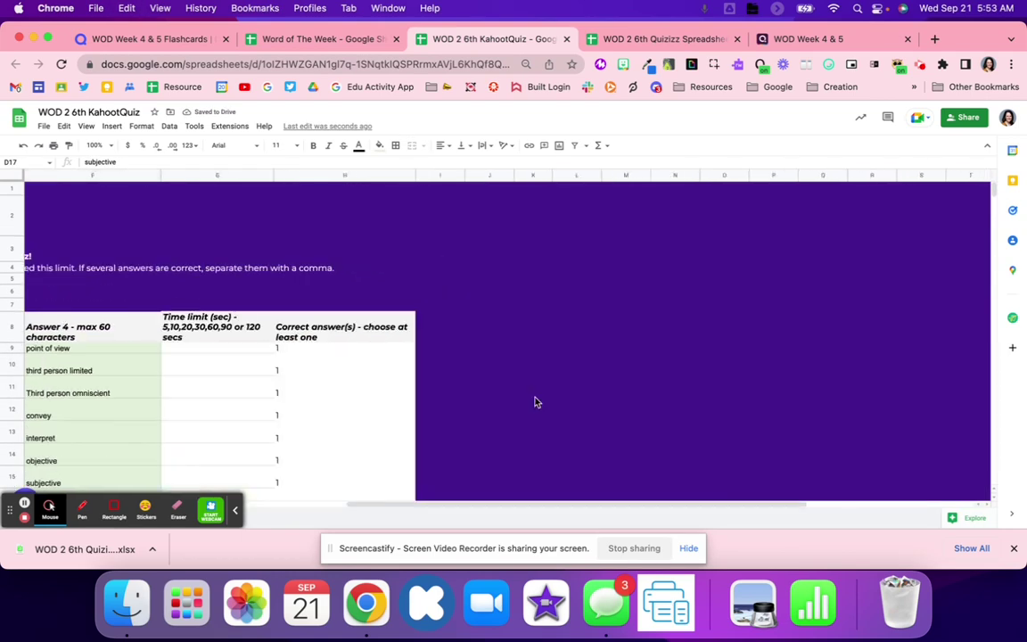
scroll(535, 401, "down", 4)
Download WOD 2 6th KahootQuiz as a Microsoft Excel (.xlsx) file.
left_click(42, 126)
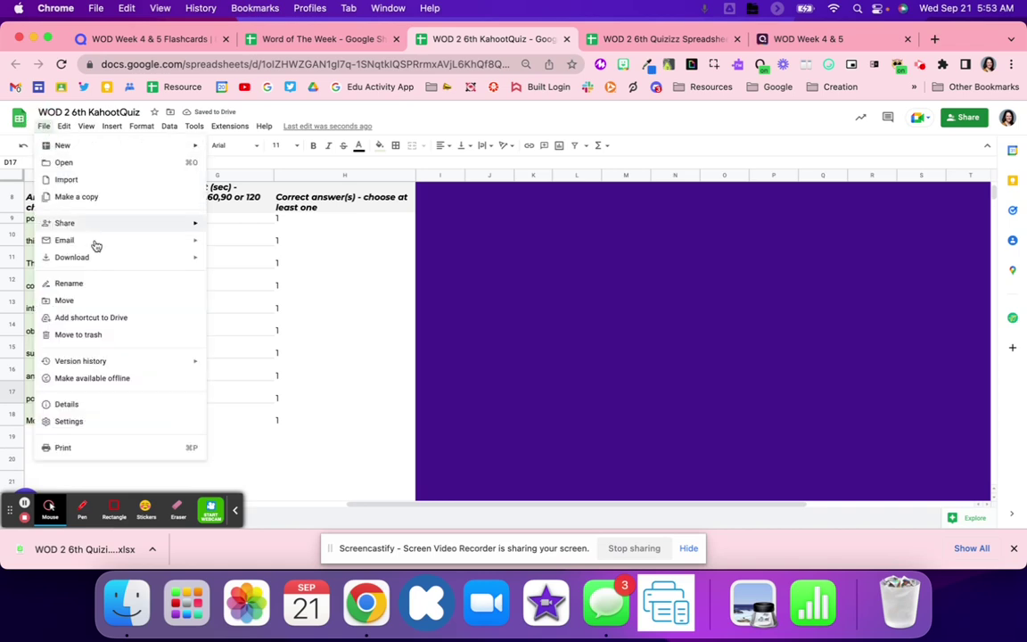
mouse_move(167, 269)
left_click(250, 261)
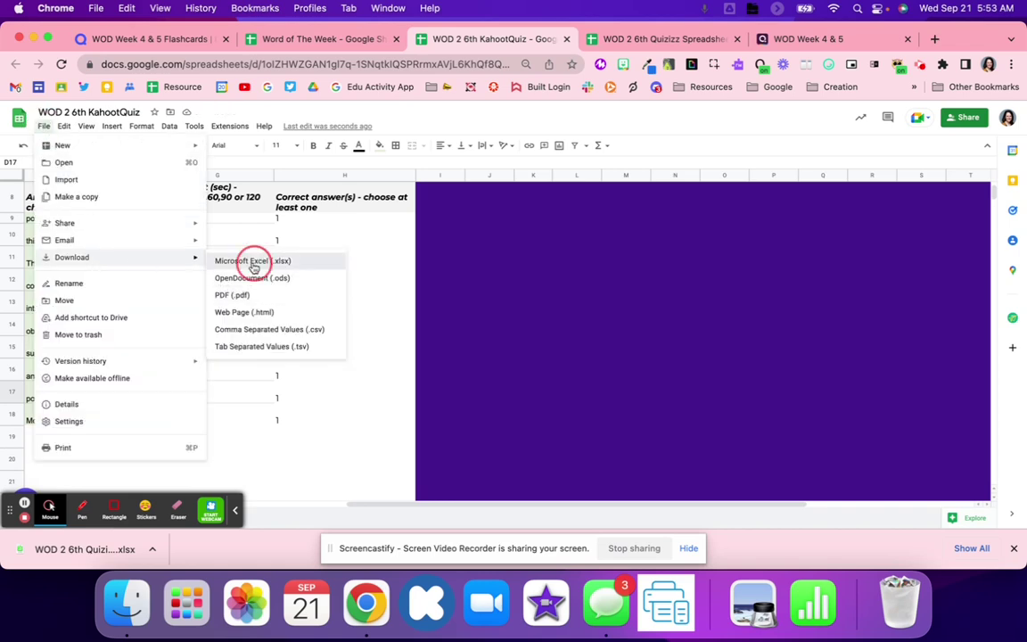
Copy the quiz sheet's share link and paste it into K3 of Word of The Week.
left_click(964, 117)
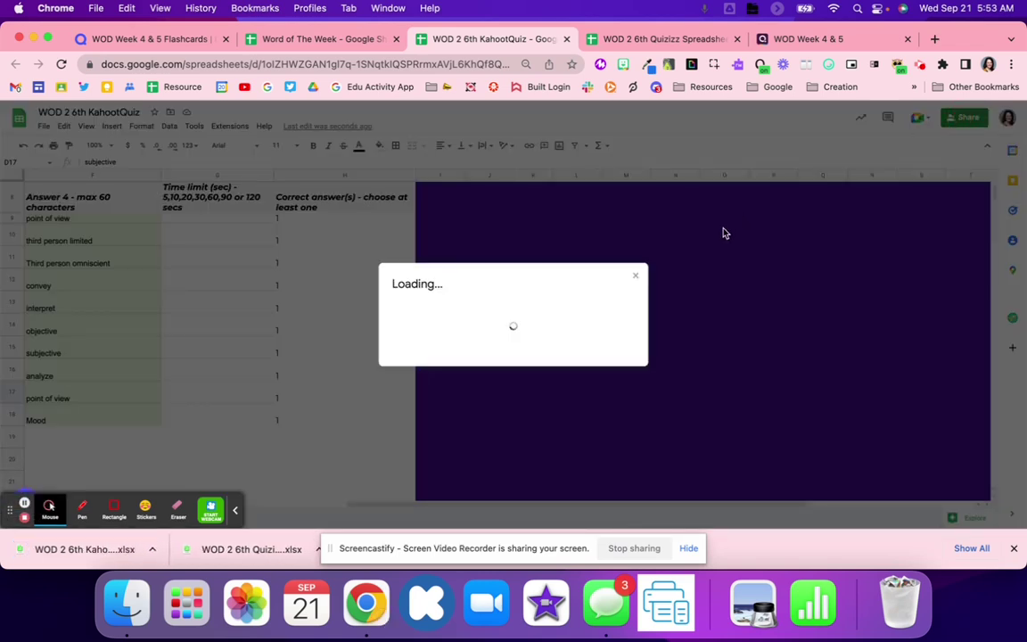
left_click(441, 467)
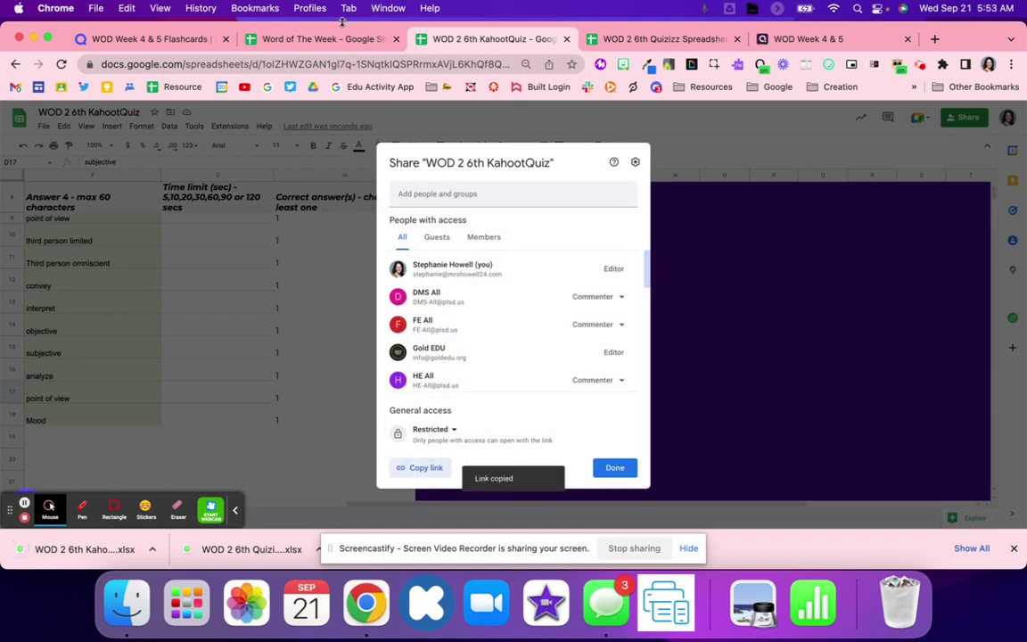
left_click(307, 38)
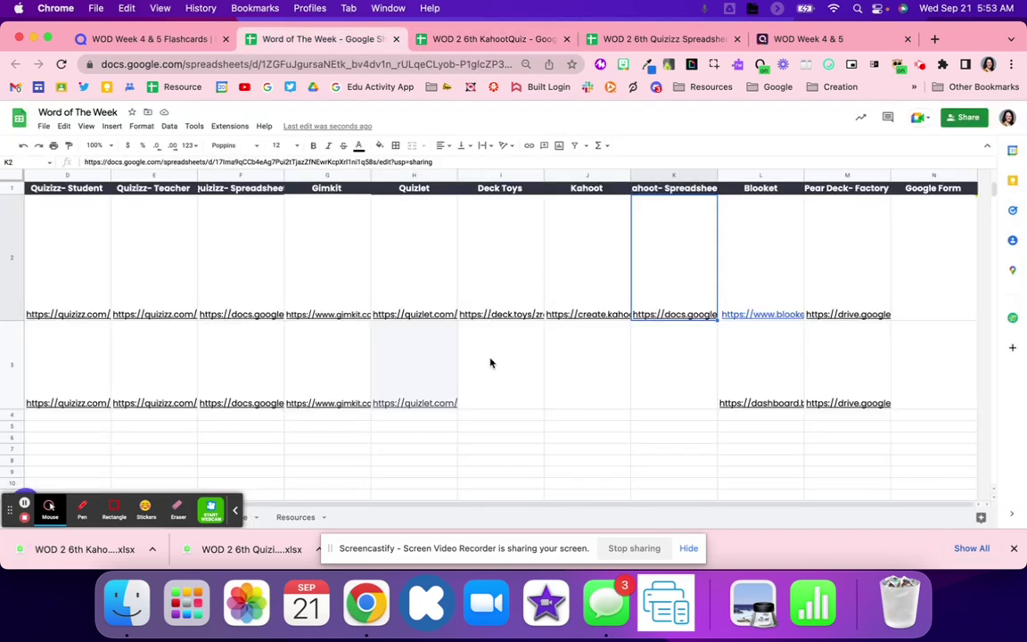
left_click(656, 386)
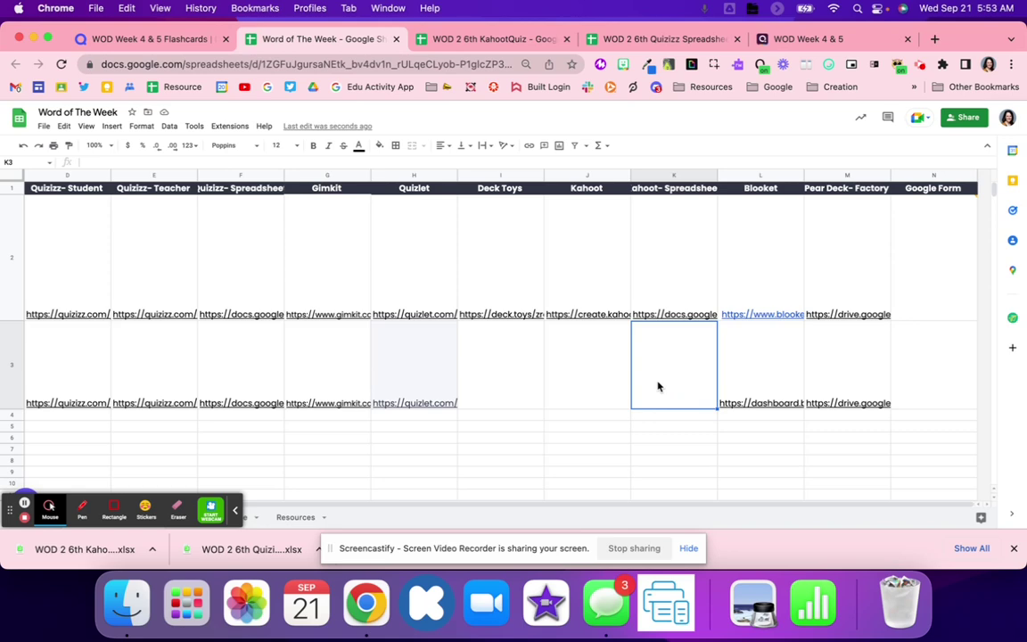
key("cmd+v")
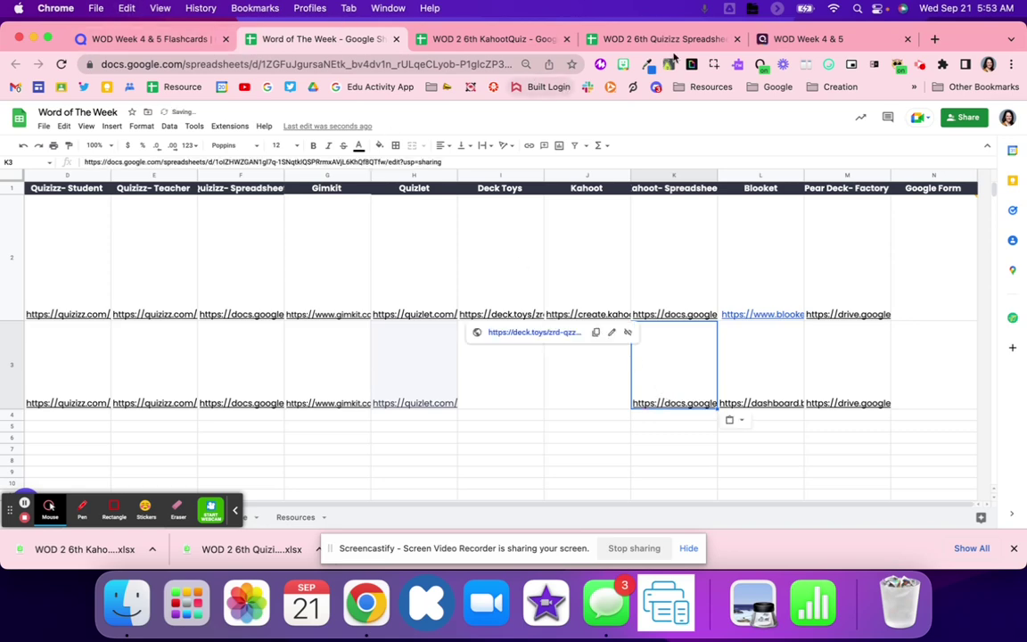
Go to kahoot.com and log in with the Google account.
left_click(789, 39)
left_click(461, 65)
type("kaho")
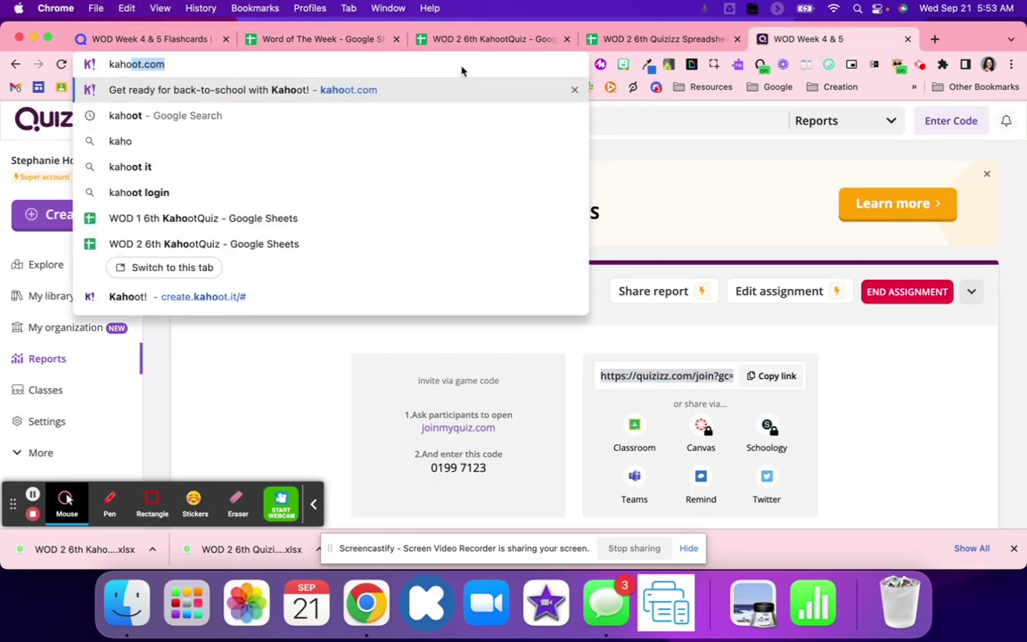
key("Return")
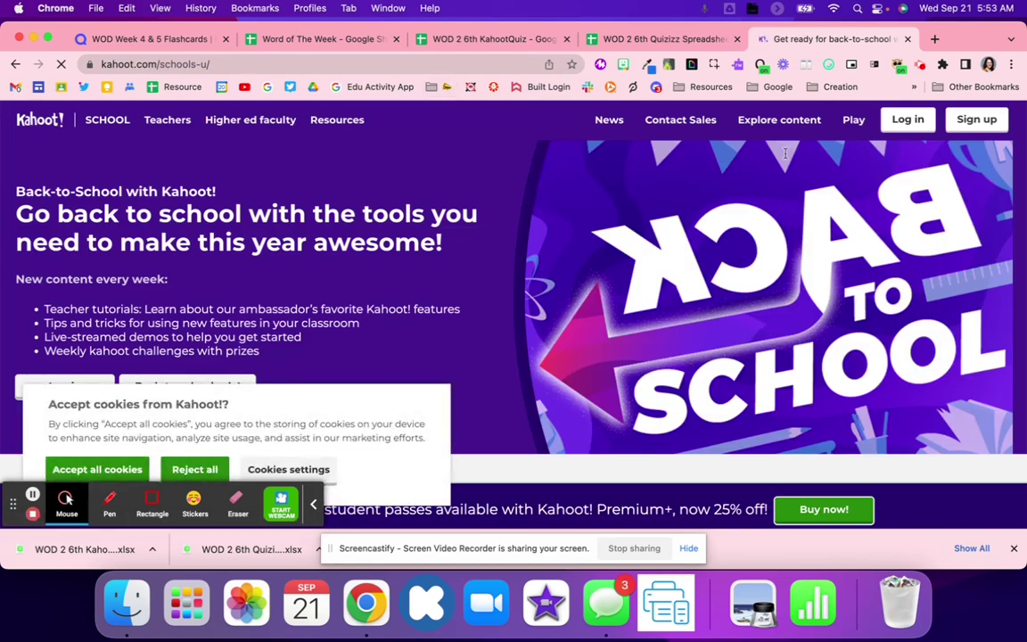
left_click(906, 125)
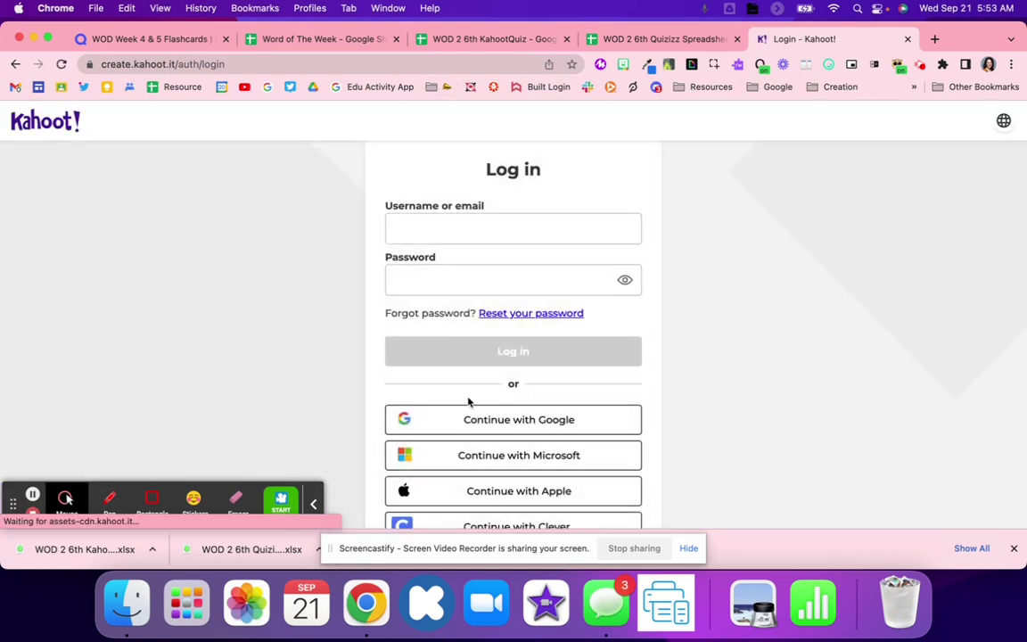
left_click(259, 273)
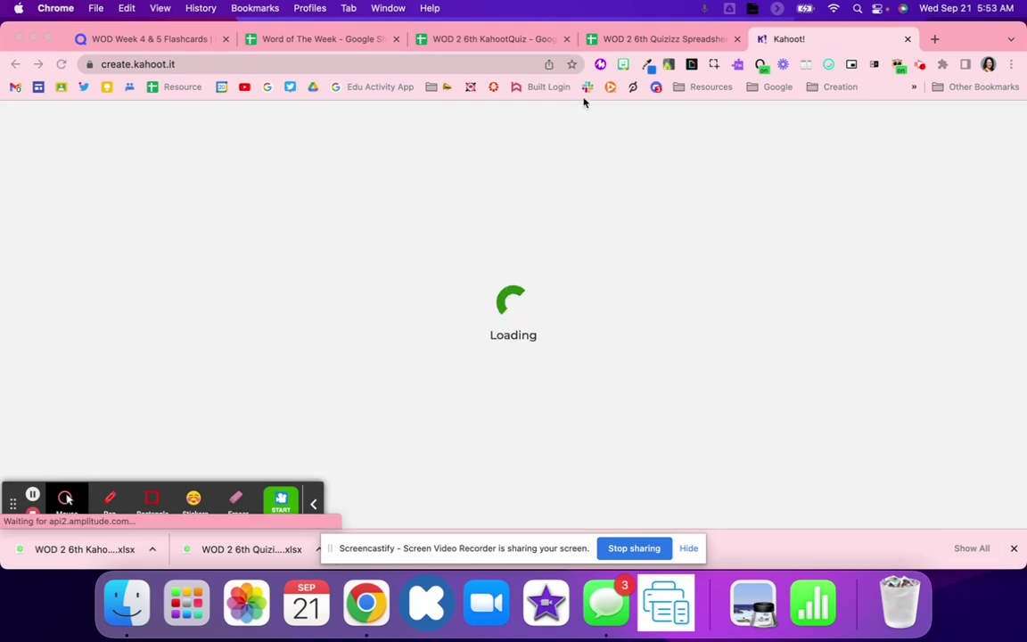
Create a new blank kahoot in the quiz creator.
scroll(550, 229, "down", 1)
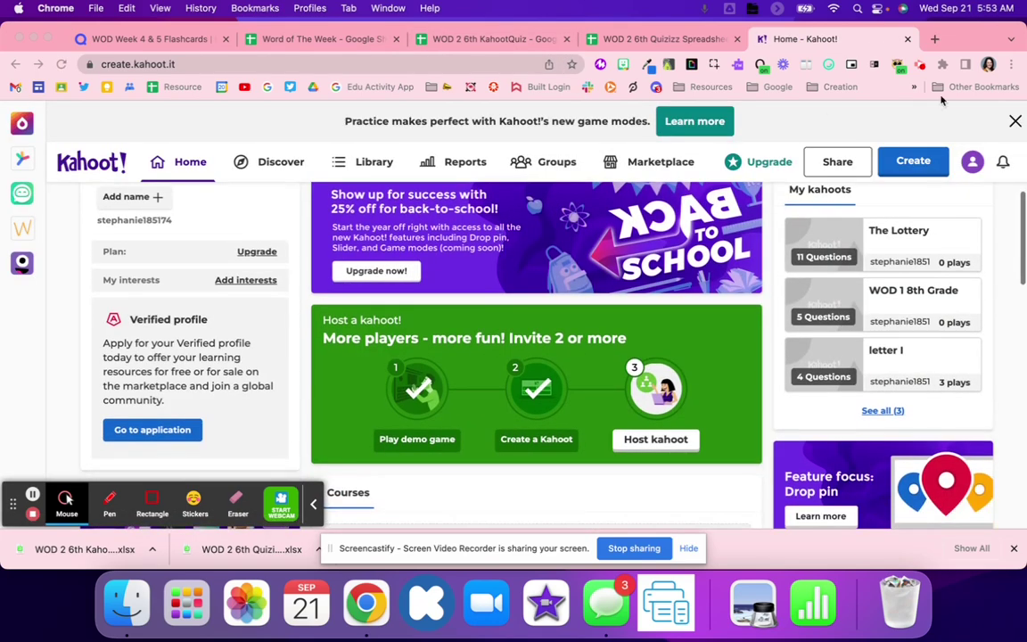
left_click(923, 173)
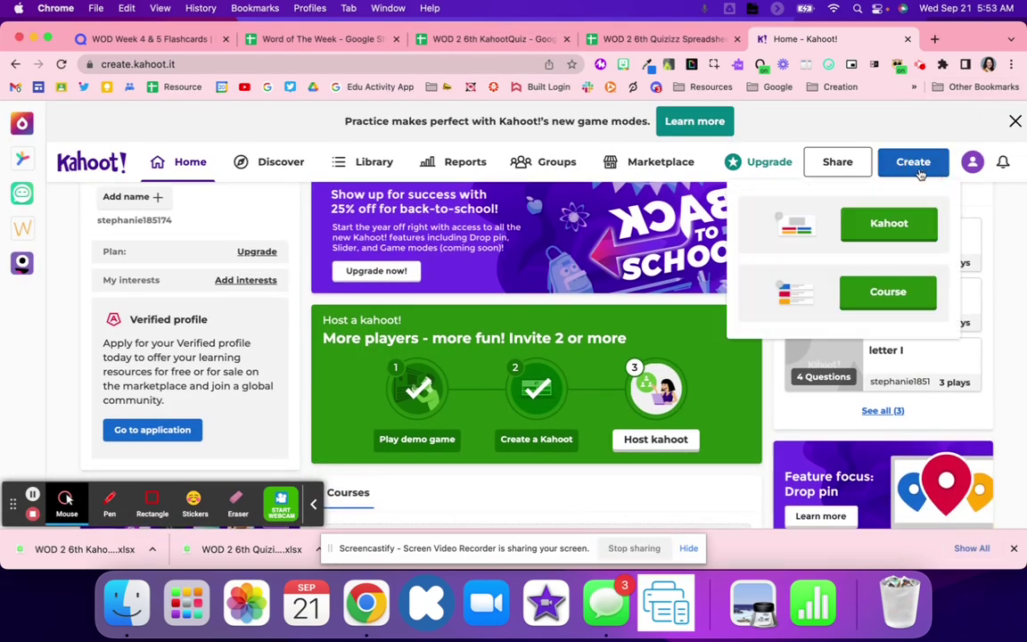
left_click(860, 230)
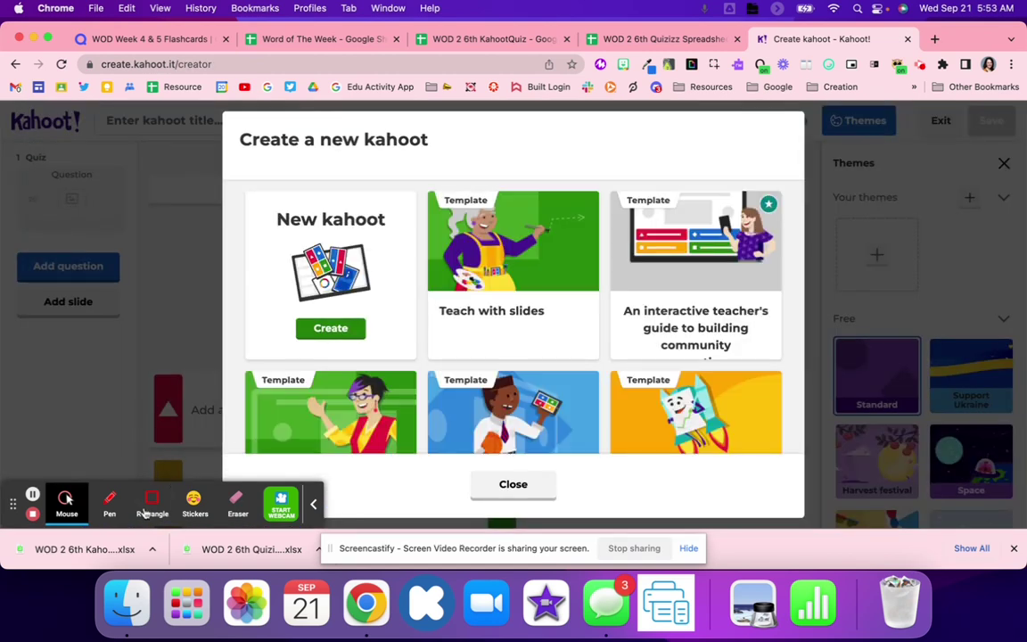
left_click(348, 331)
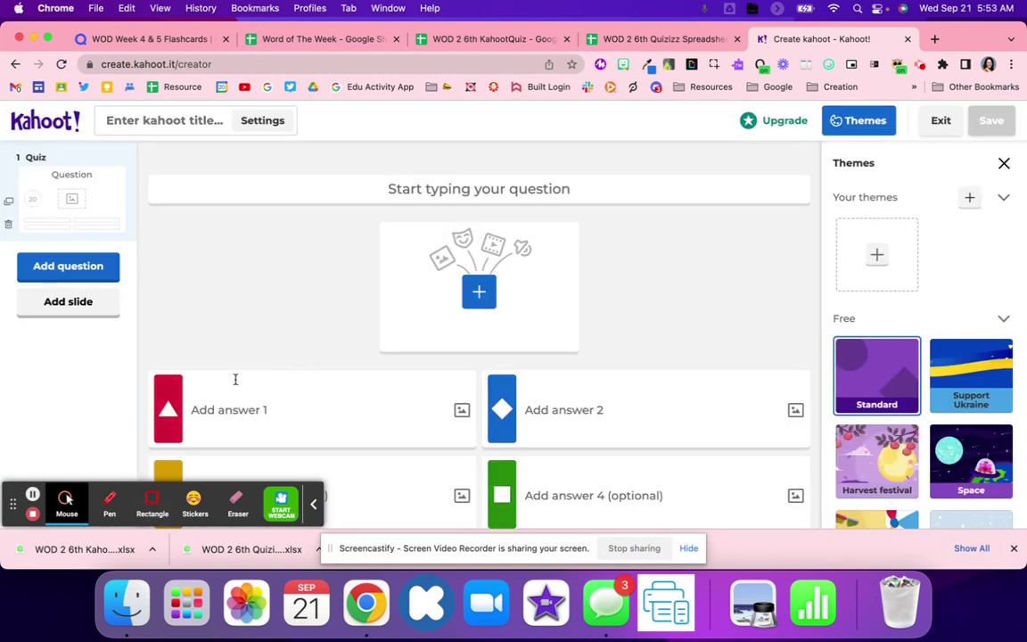
Import the WOD 2 6th KahootQuiz xlsx, then back out after Question 3 is flagged too long.
scroll(281, 330, "down", 2)
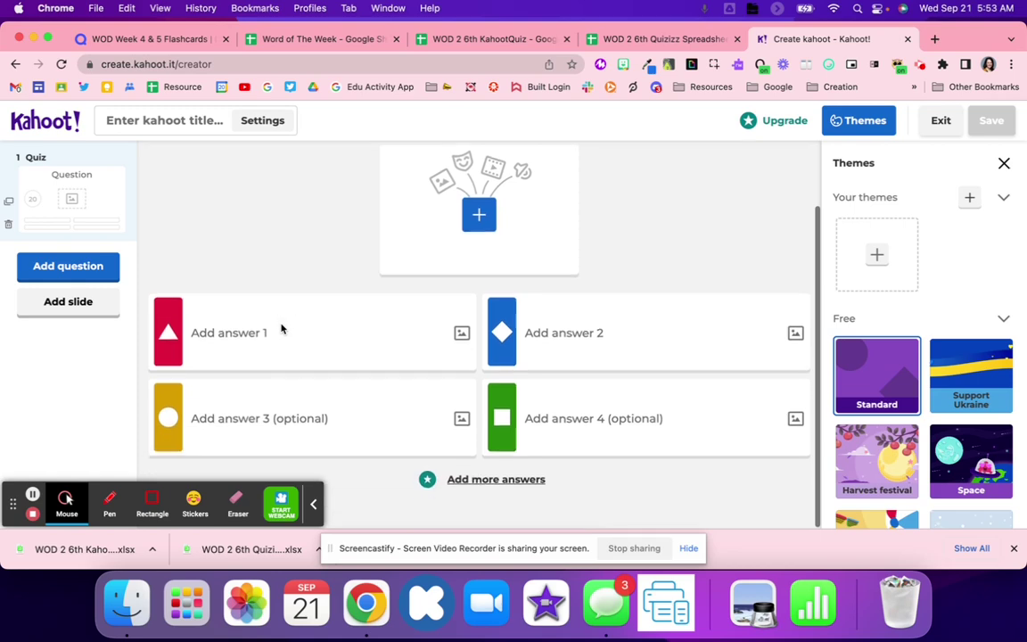
scroll(280, 327, "up", 2)
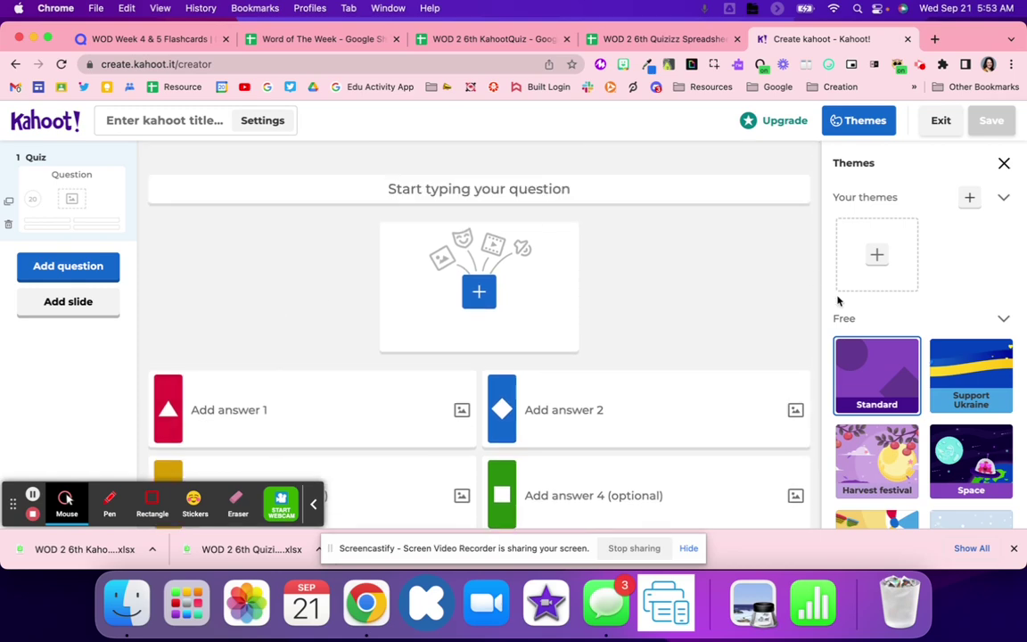
scroll(975, 361, "down", 6)
scroll(975, 358, "down", 5)
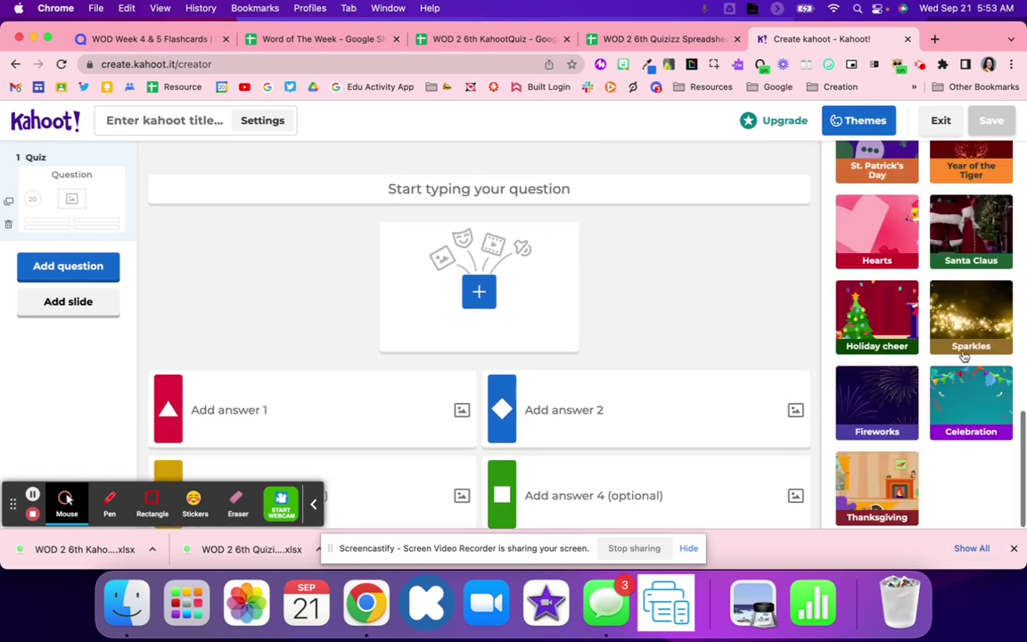
left_click(81, 271)
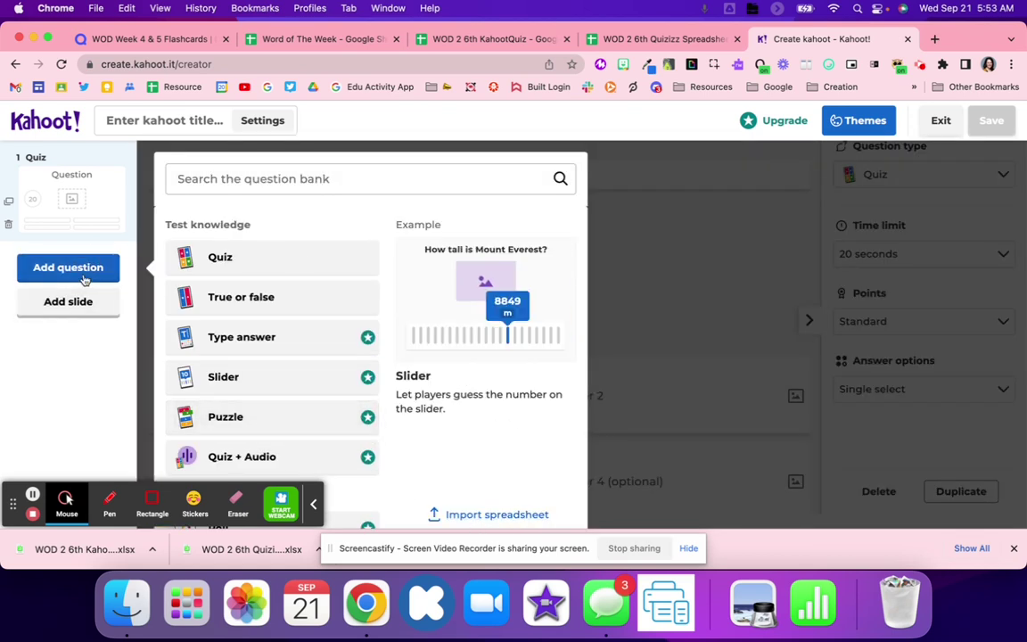
left_click(497, 514)
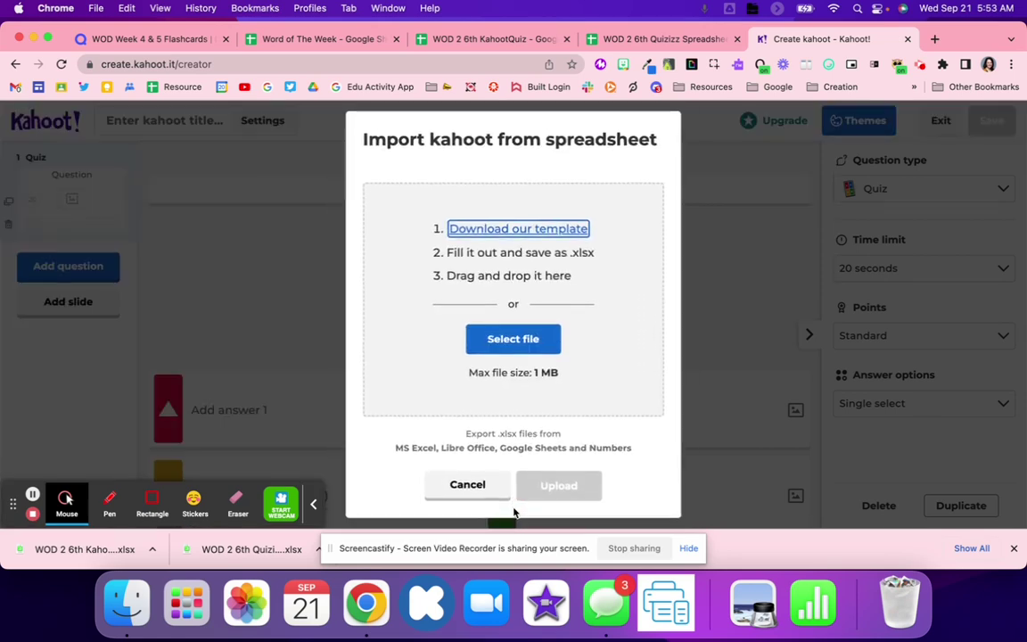
left_click_drag(88, 559, 600, 339)
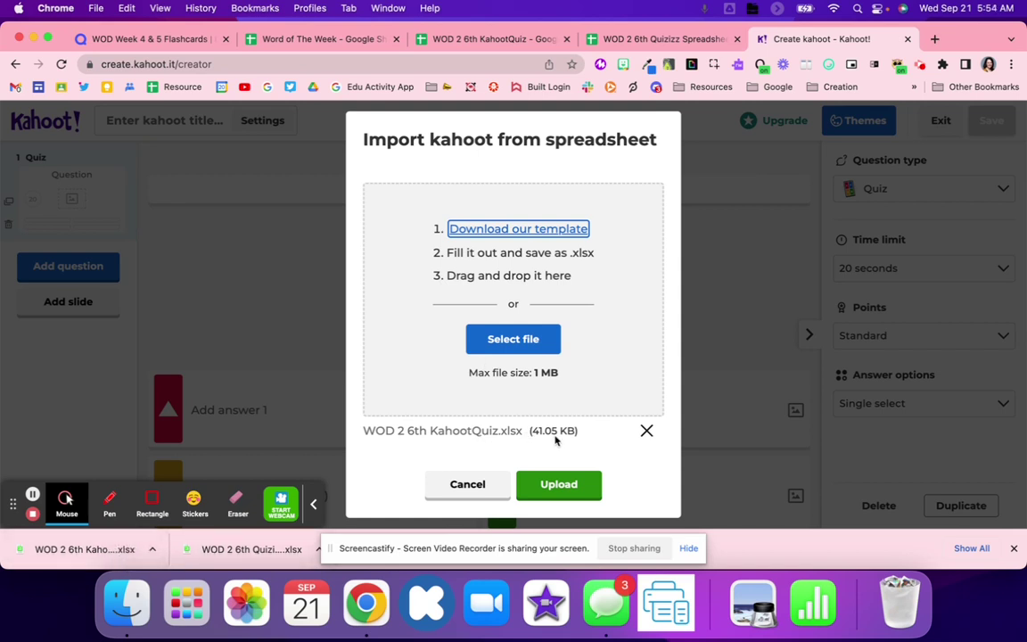
left_click(562, 486)
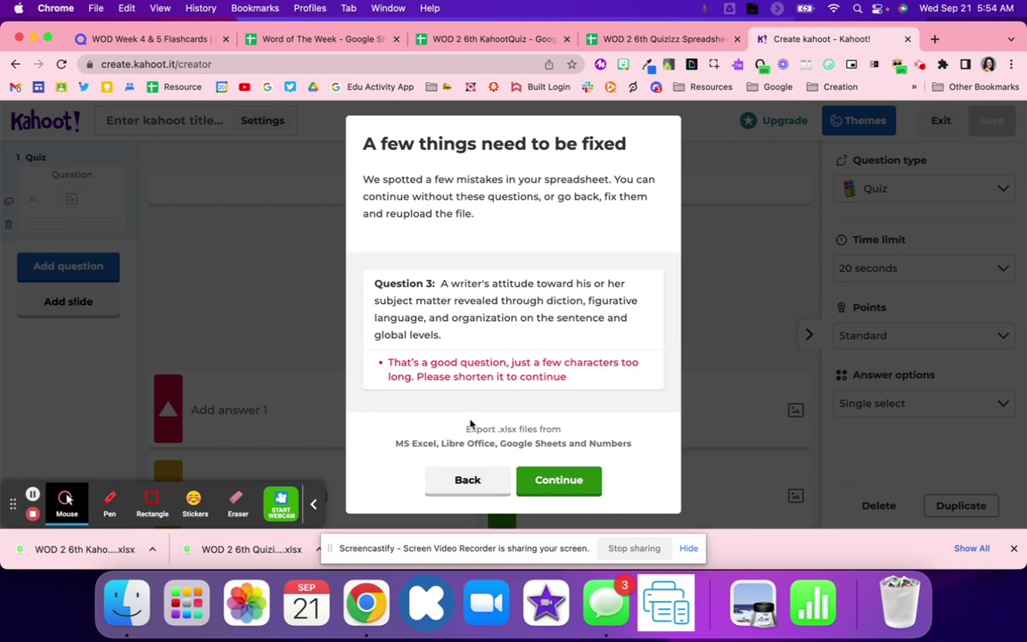
left_click(473, 482)
Delete ' on the sentence and global levels' from question 3 in B11.
left_click(462, 43)
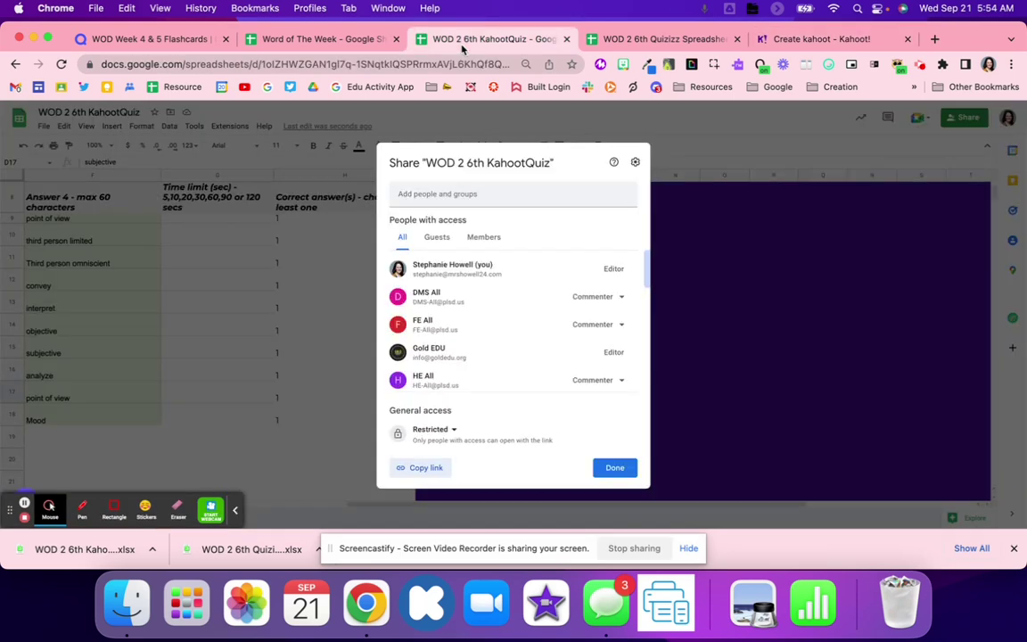
left_click(308, 234)
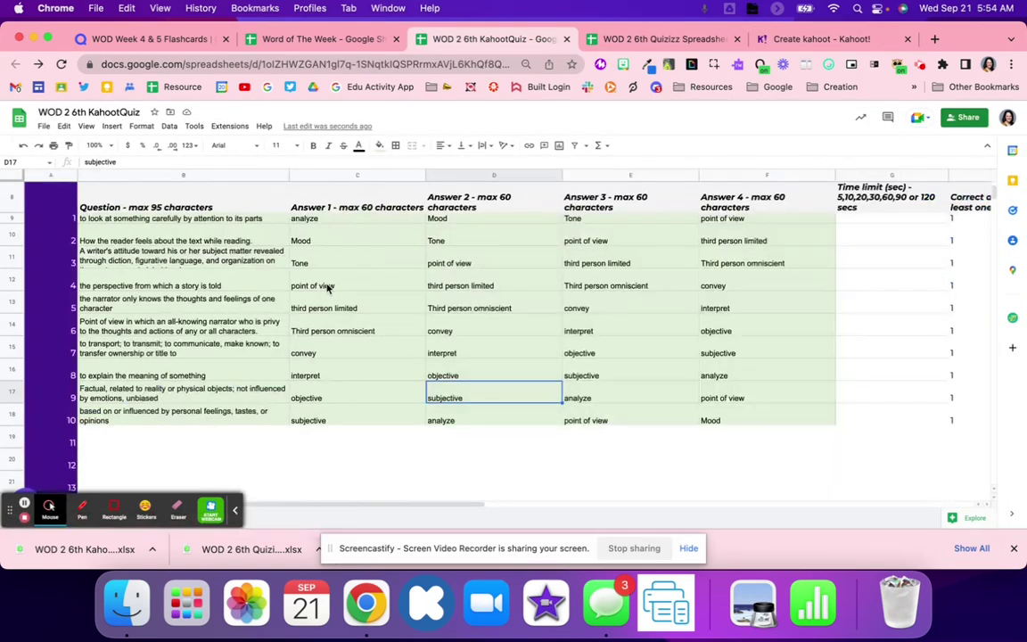
left_click(152, 264)
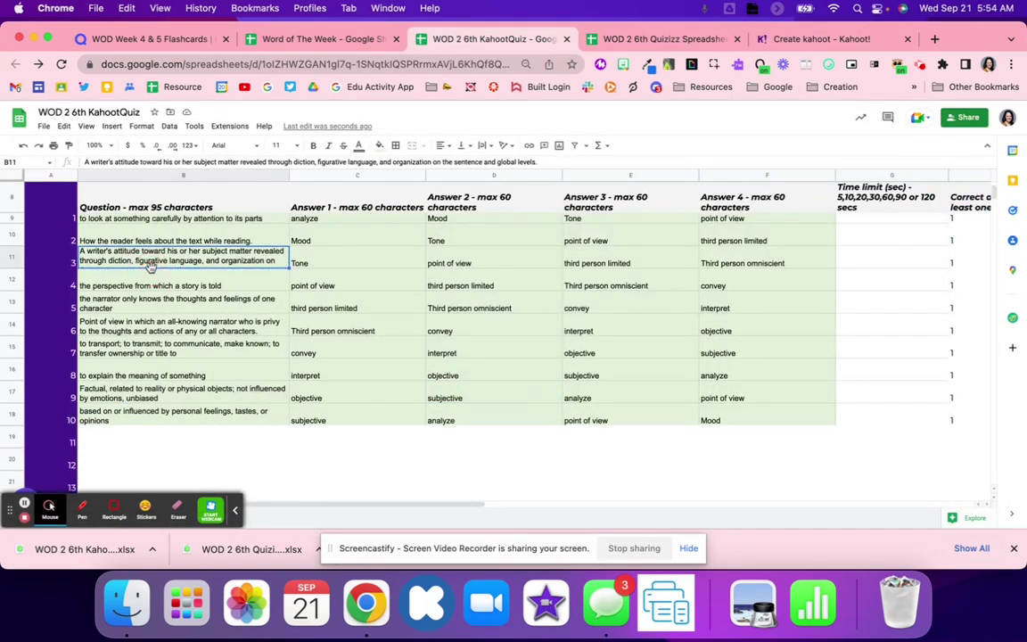
double_click(152, 264)
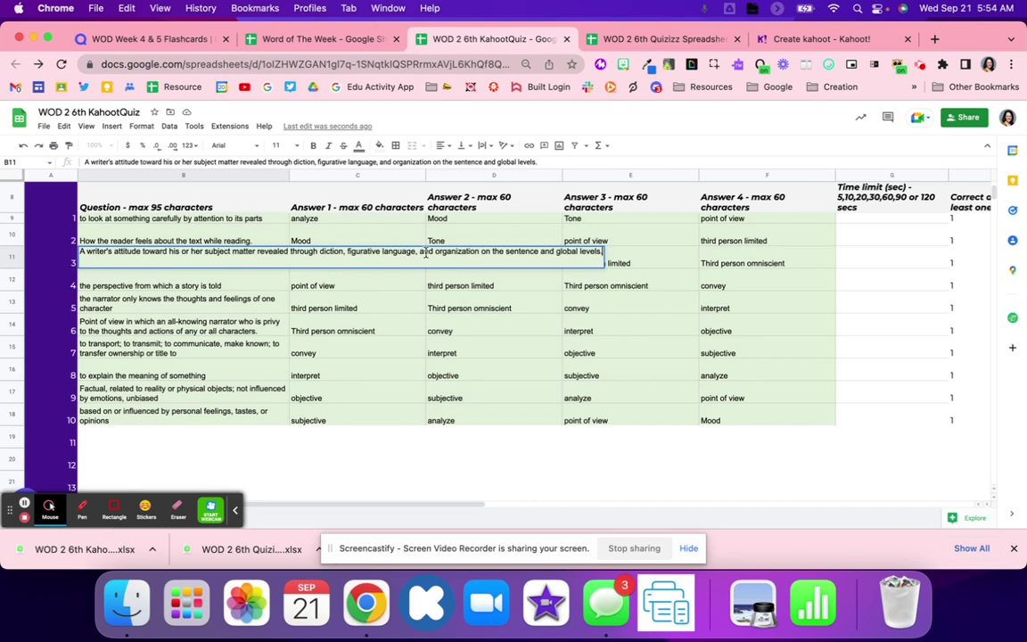
left_click_drag(482, 251, 600, 252)
key("BackSpace")
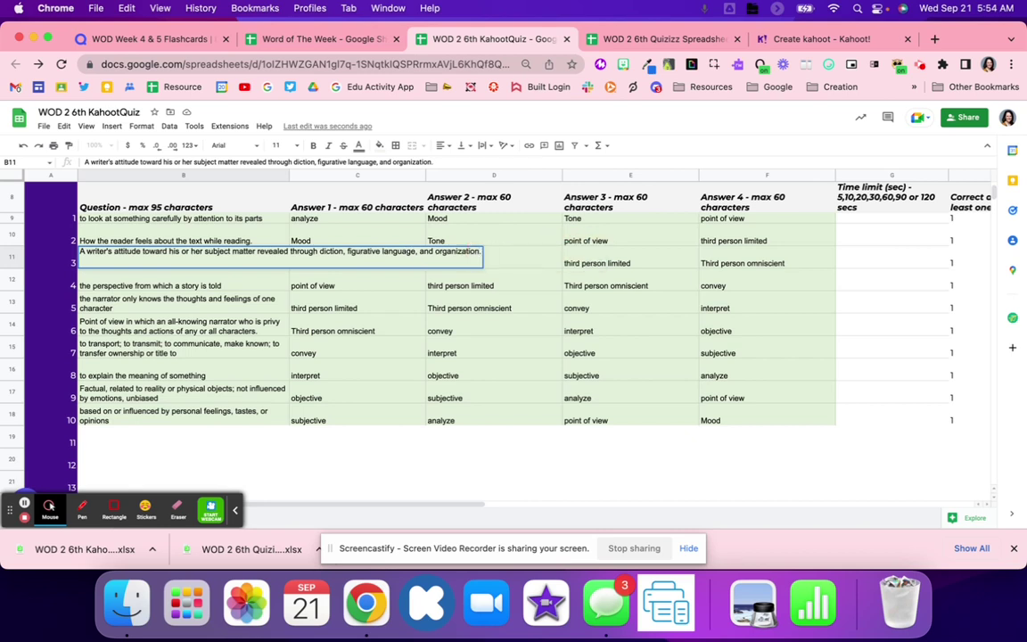
left_click(504, 348)
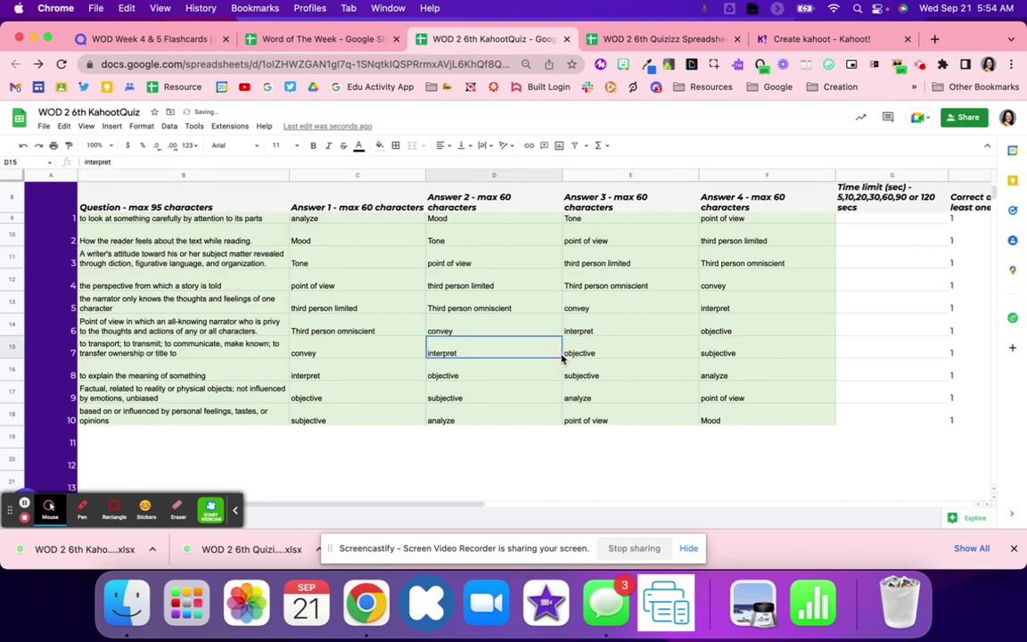
Download the corrected sheet again as a Microsoft Excel (.xlsx) file.
left_click(41, 127)
mouse_move(87, 257)
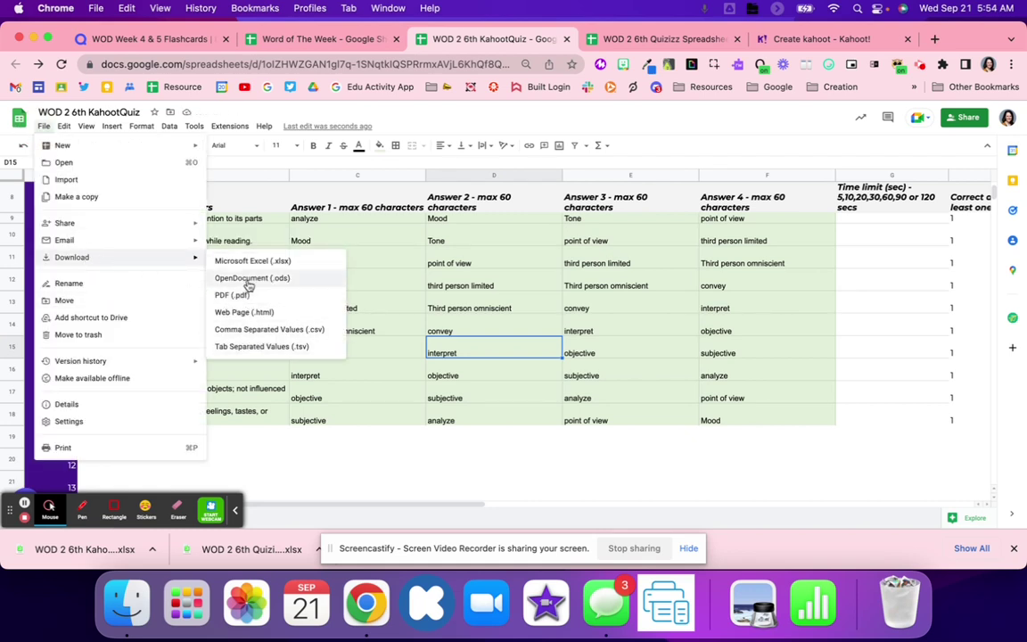
left_click(254, 261)
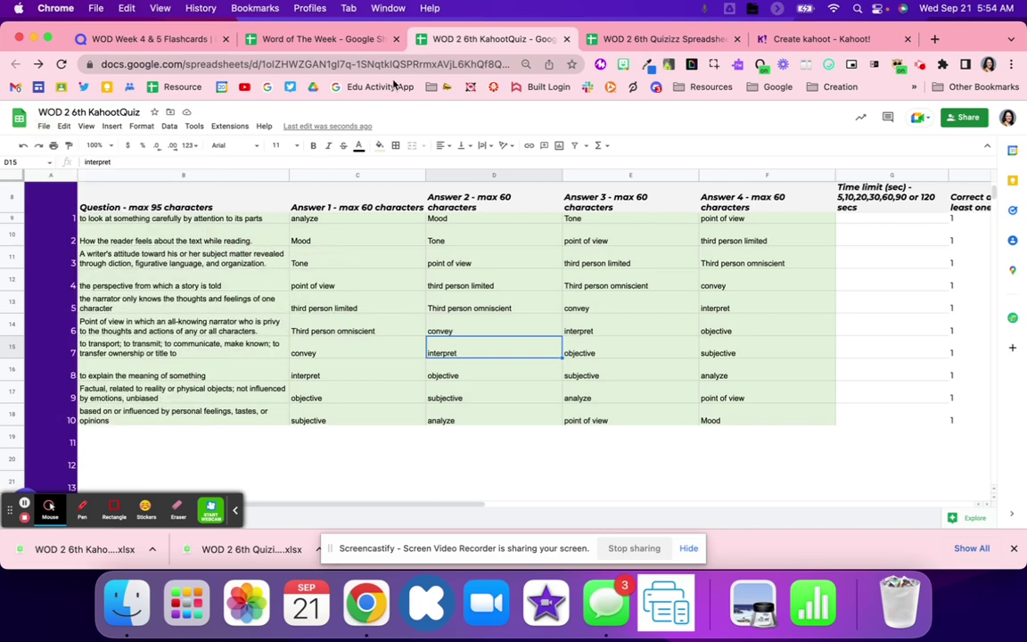
Upload the corrected xlsx and add its imported questions to the kahoot.
left_click(816, 39)
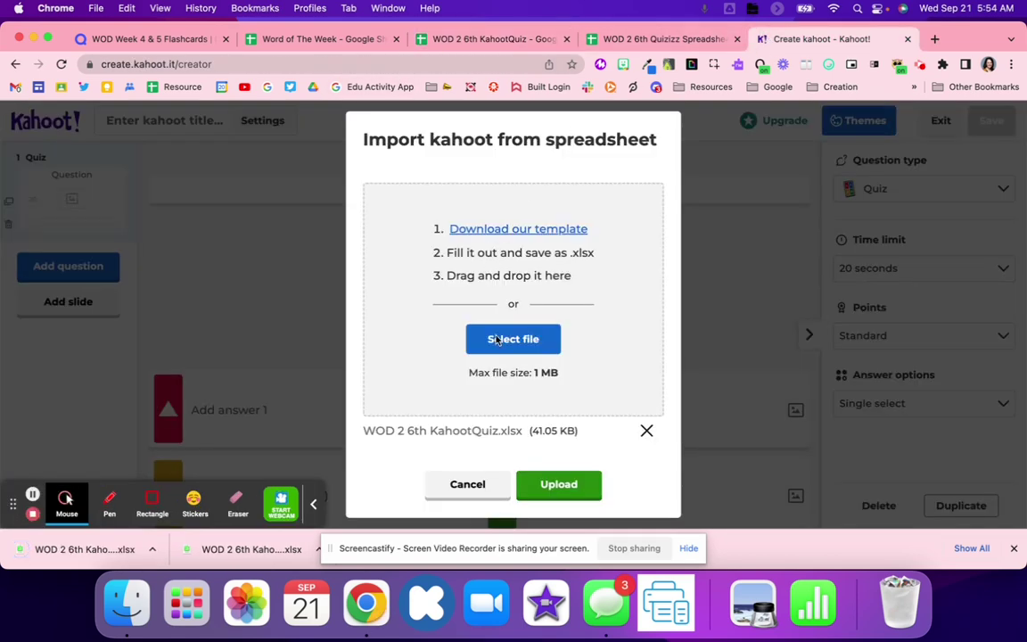
left_click_drag(49, 541, 539, 308)
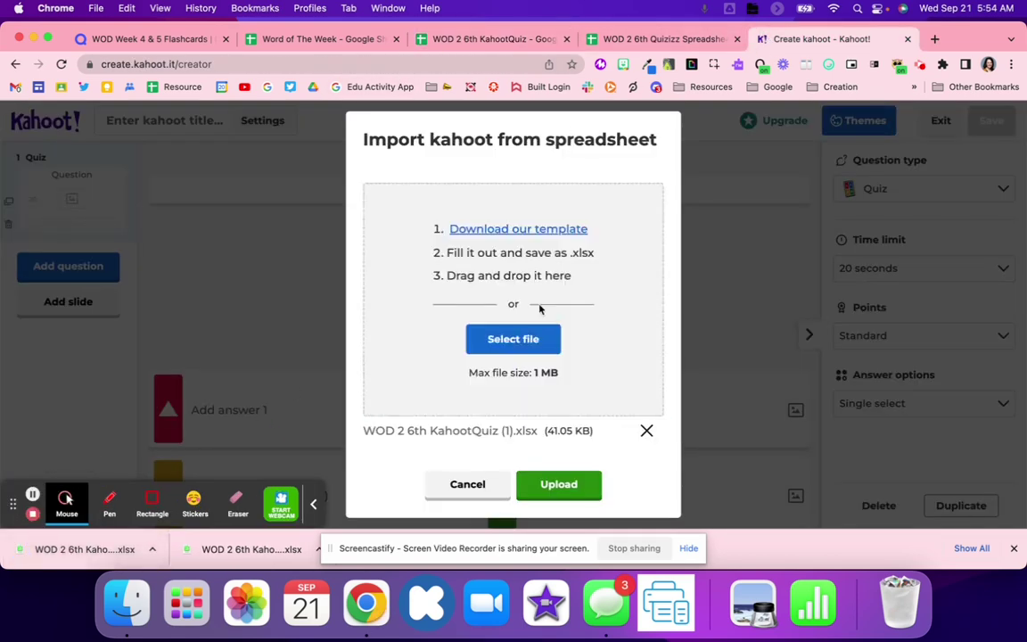
left_click(559, 484)
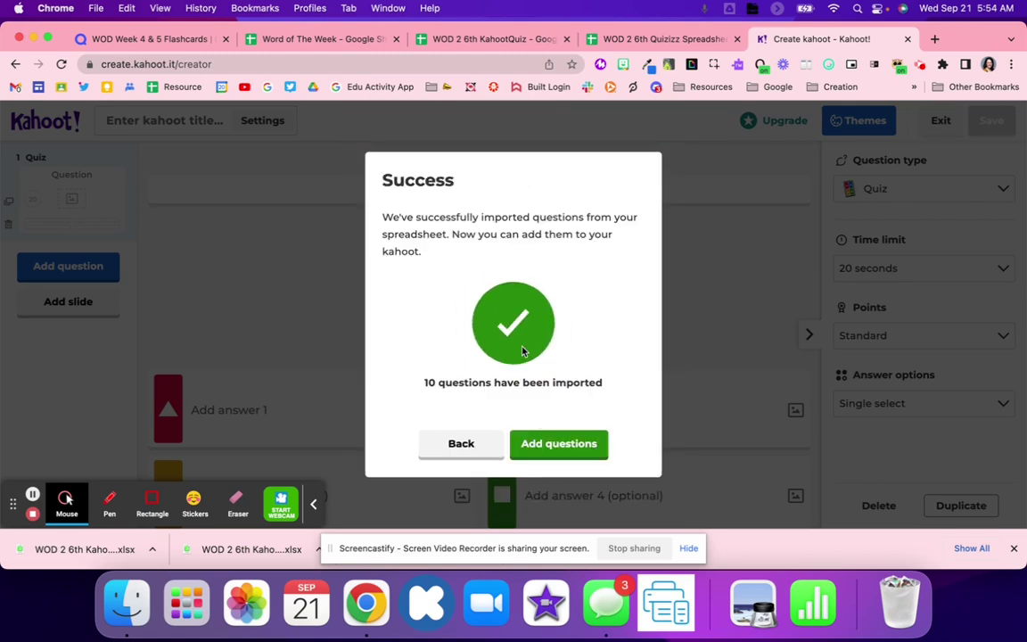
left_click(598, 454)
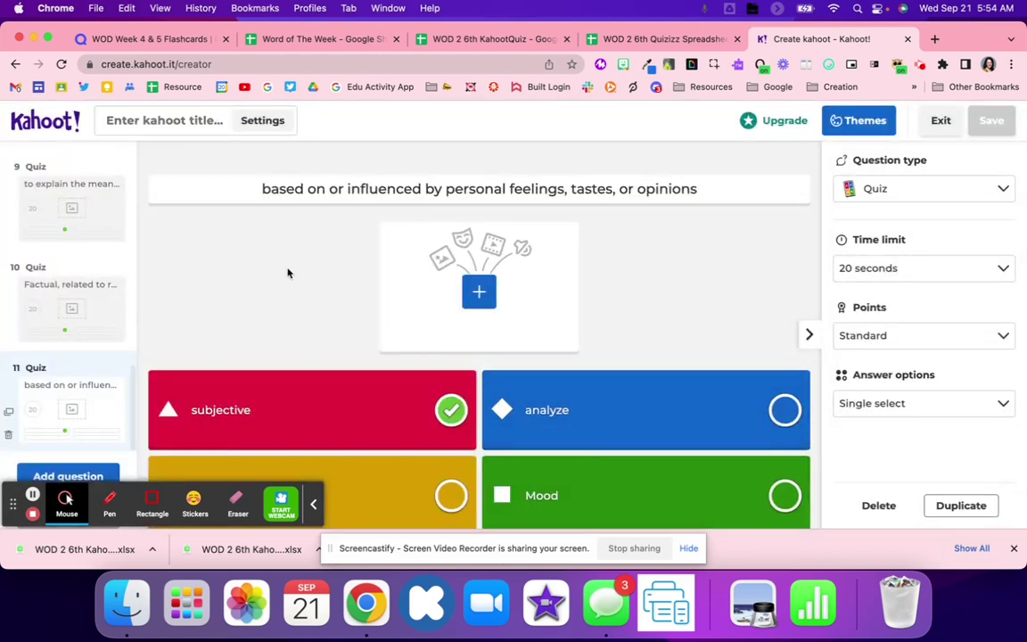
Delete the empty first question and review the remaining imported questions.
scroll(92, 275, "up", 10)
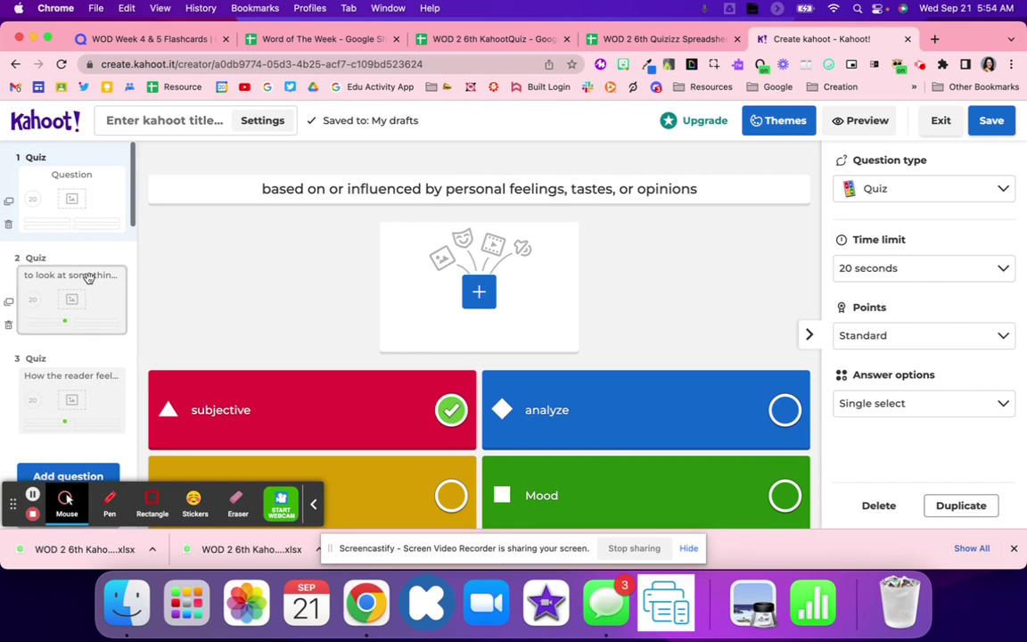
left_click(72, 206)
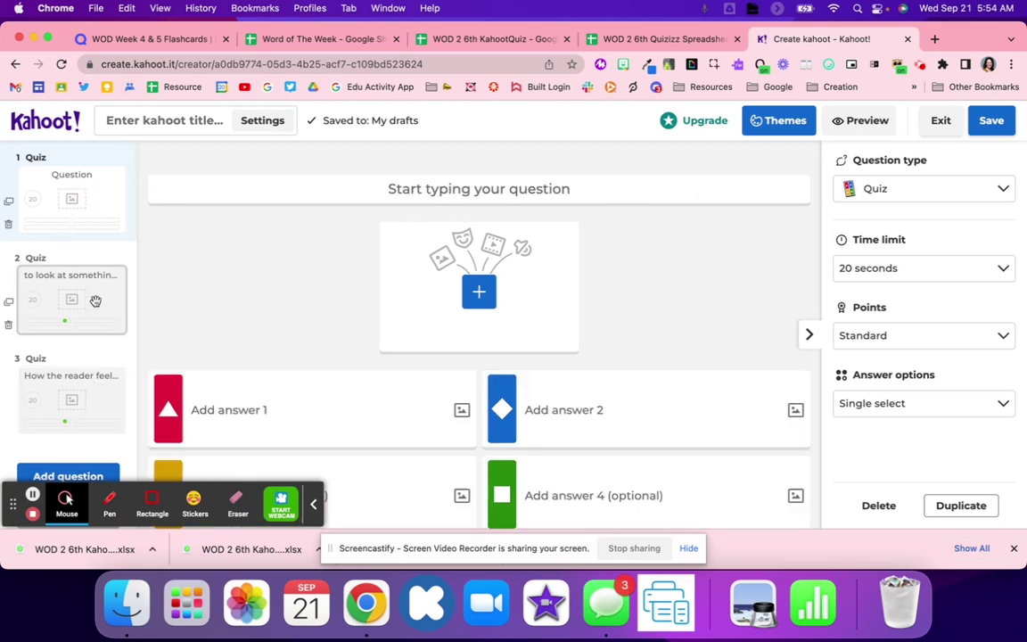
left_click(8, 224)
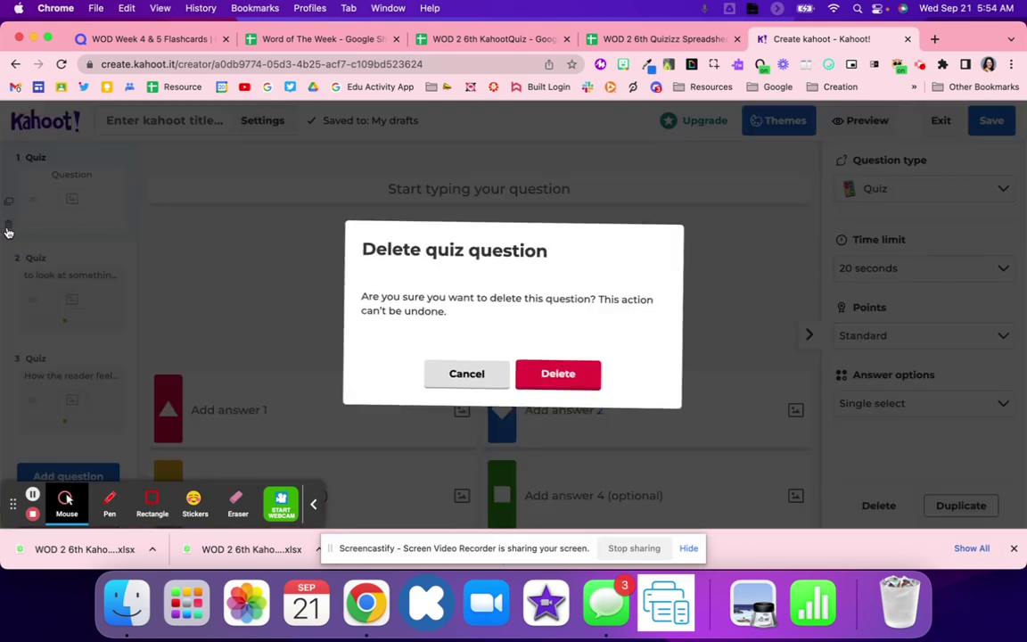
left_click(559, 378)
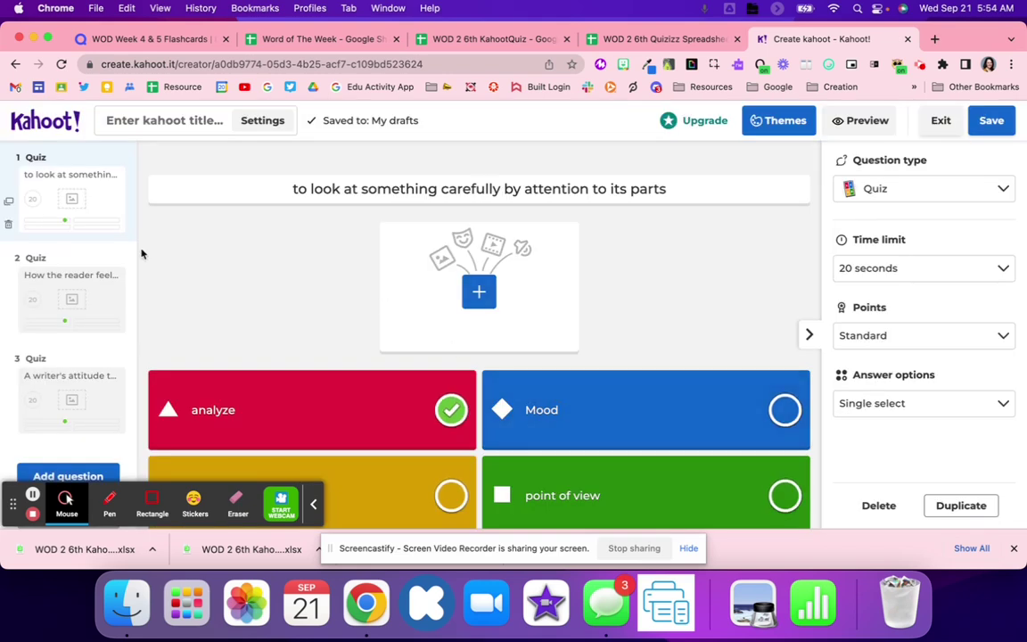
left_click(72, 206)
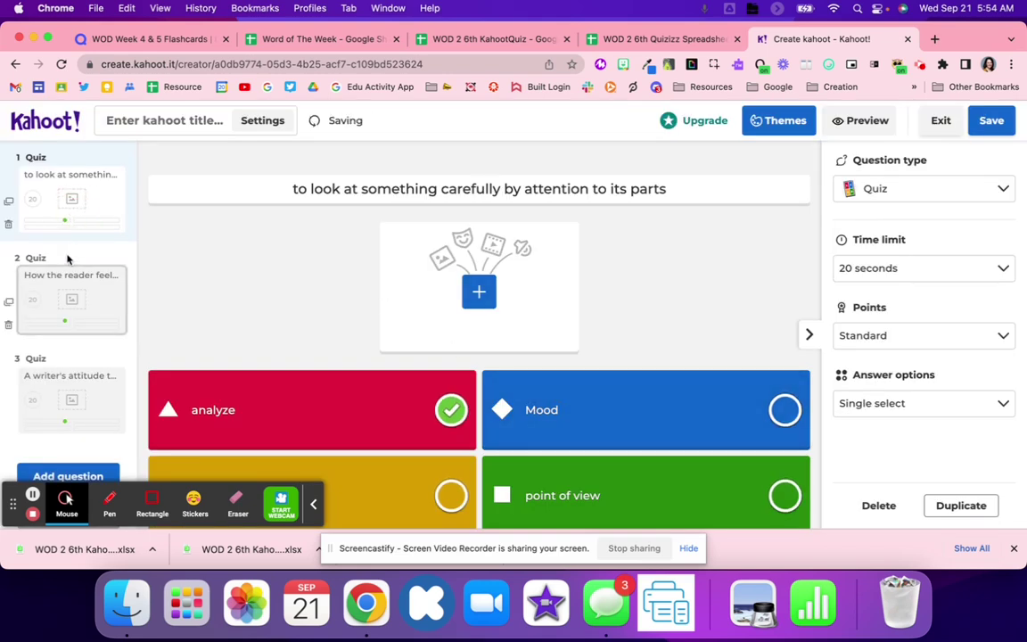
left_click(73, 295)
scroll(72, 295, "down", 8)
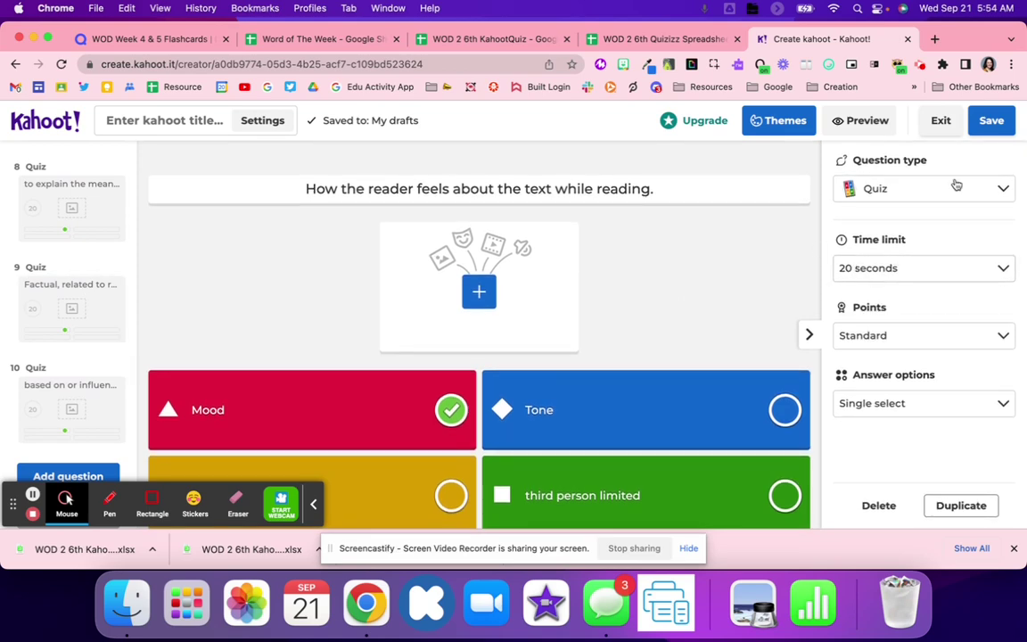
Save the kahoot with the title 'WOD Week 4 & 5'.
left_click(987, 126)
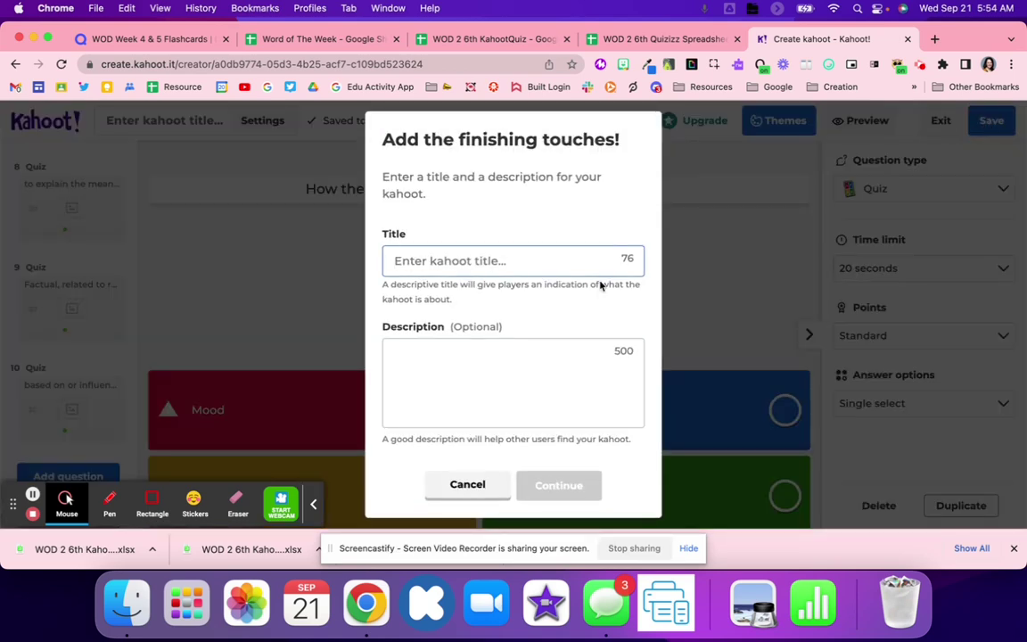
type("W")
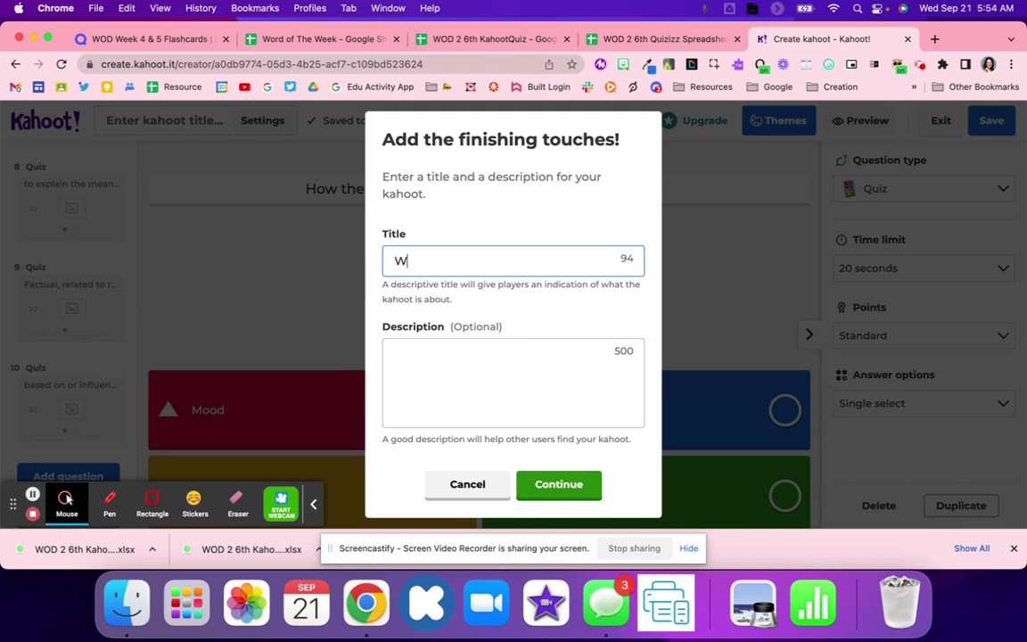
type("OD Week 4 & 5")
key("BackSpace")
key("BackSpace")
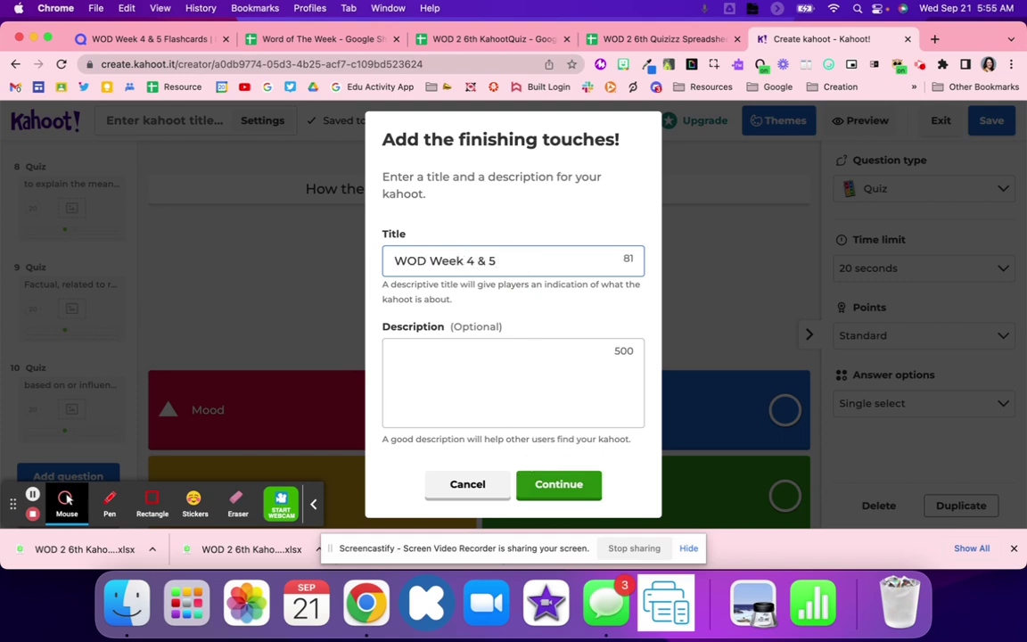
type("5")
left_click(584, 483)
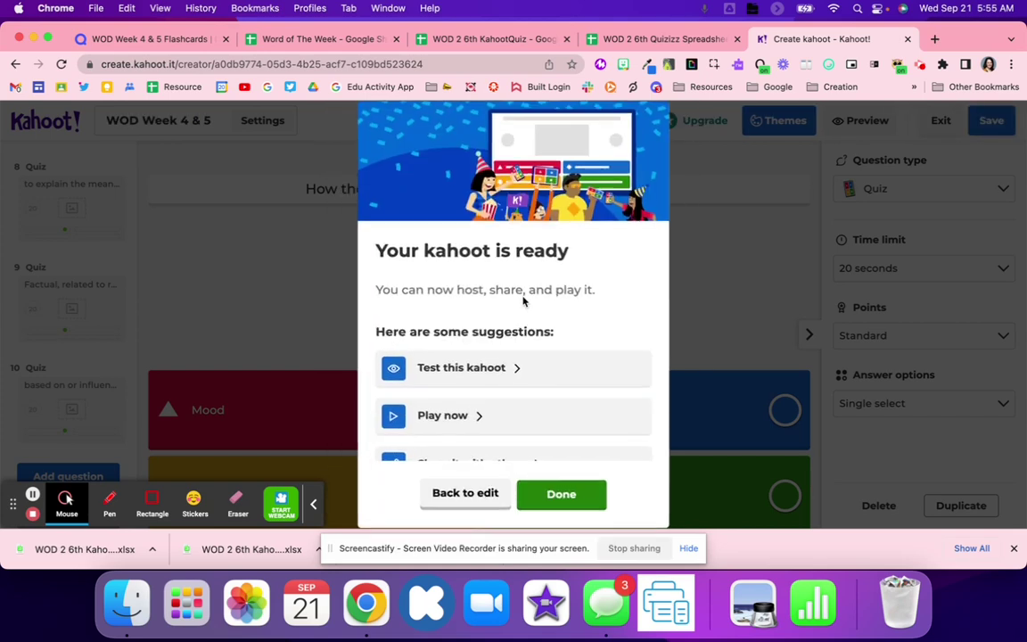
Copy the kahoot's share link and finish out of the editor.
scroll(513, 419, "down", 1)
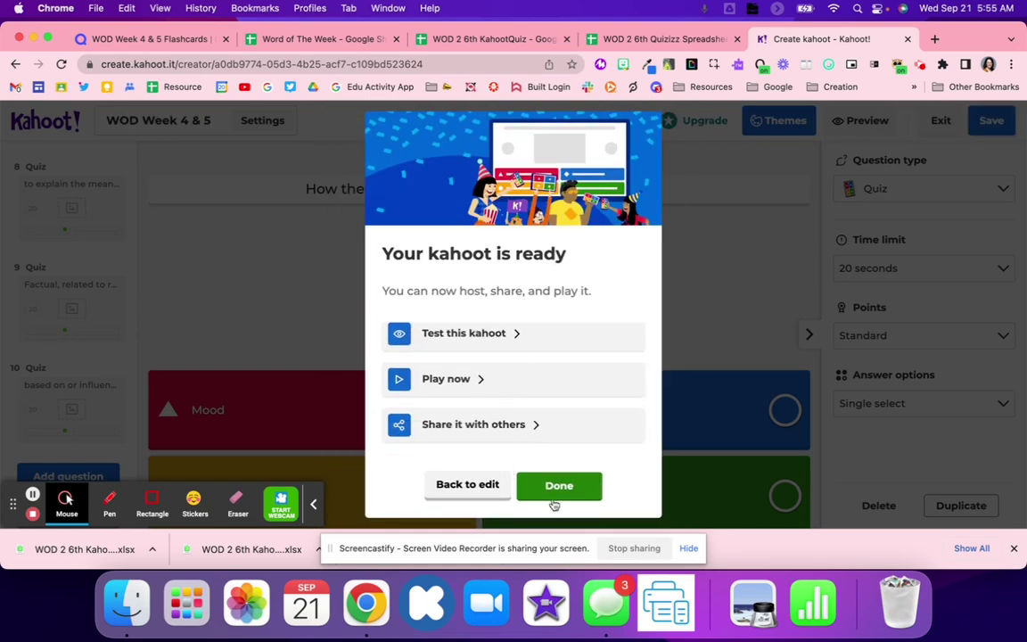
left_click(528, 428)
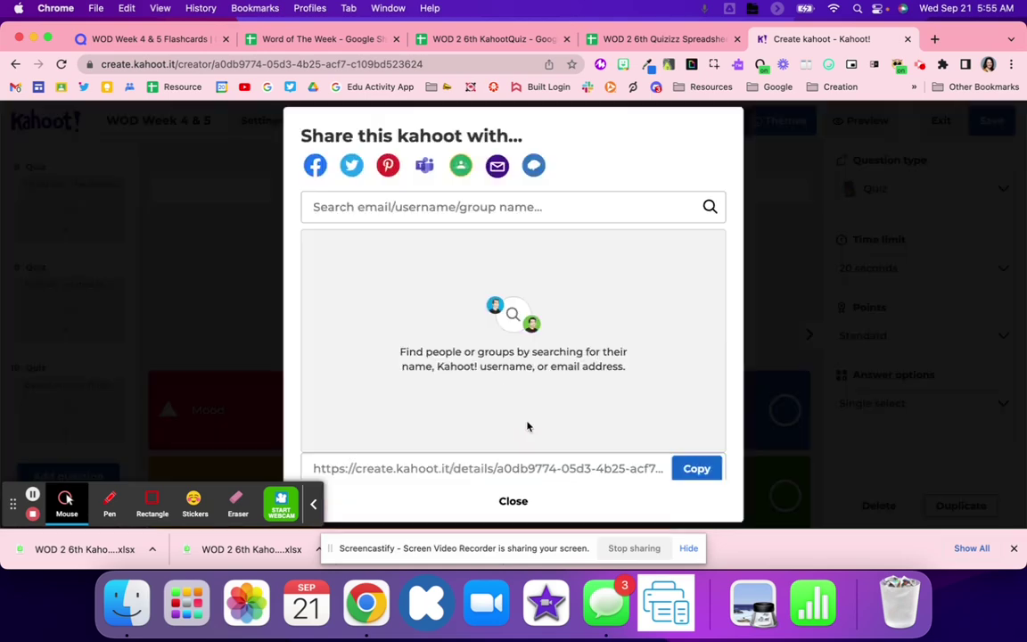
left_click(682, 466)
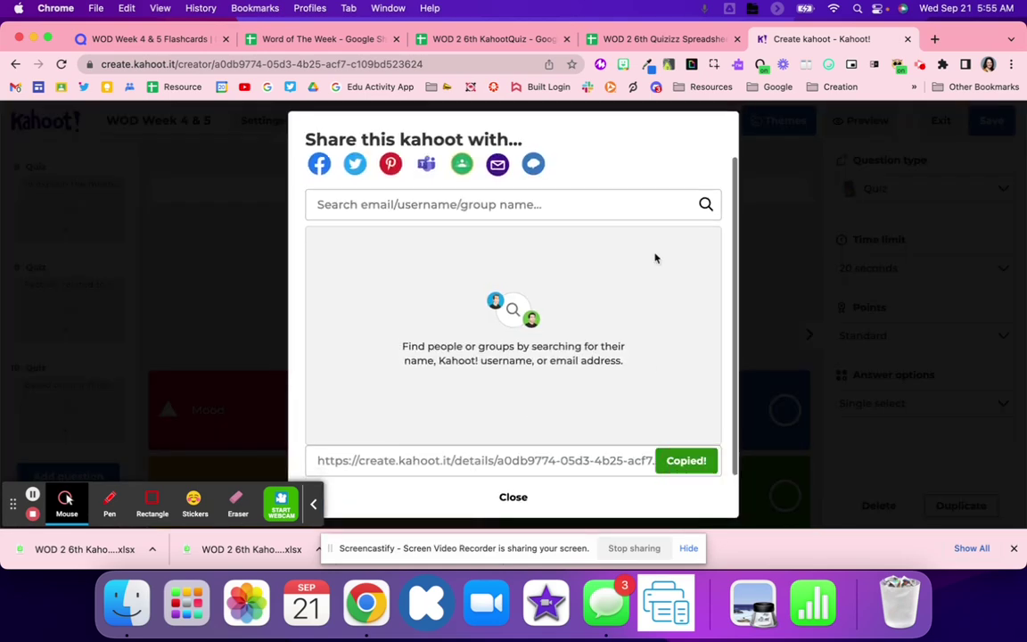
left_click(511, 497)
left_click(542, 493)
Paste the Week 4 & 5 Kahoot link into cell J3 of the Word of The Week tracker.
left_click(314, 40)
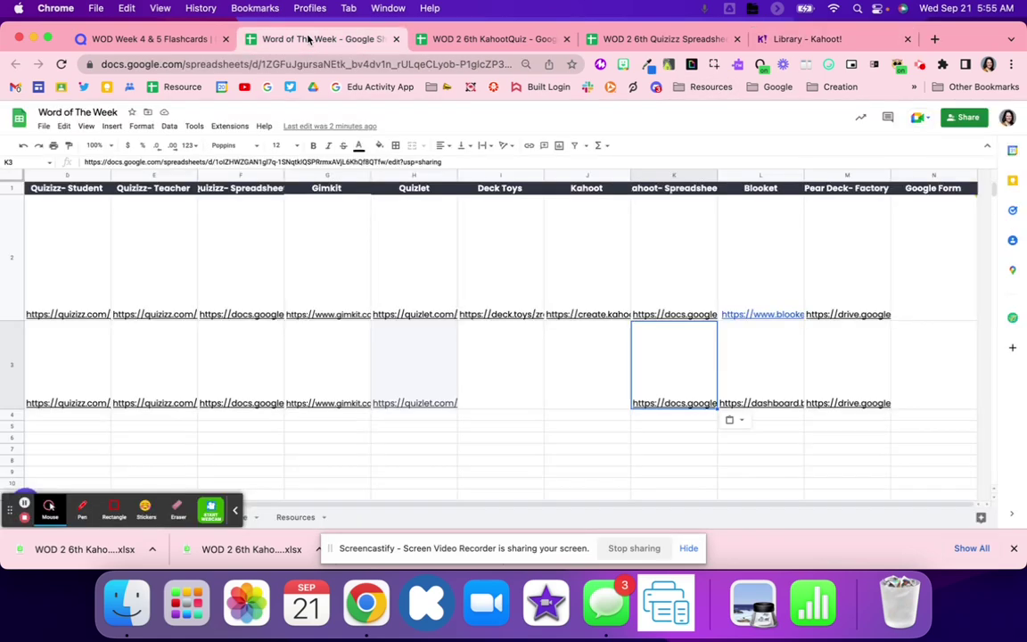
left_click(565, 379)
key("ctrl+v")
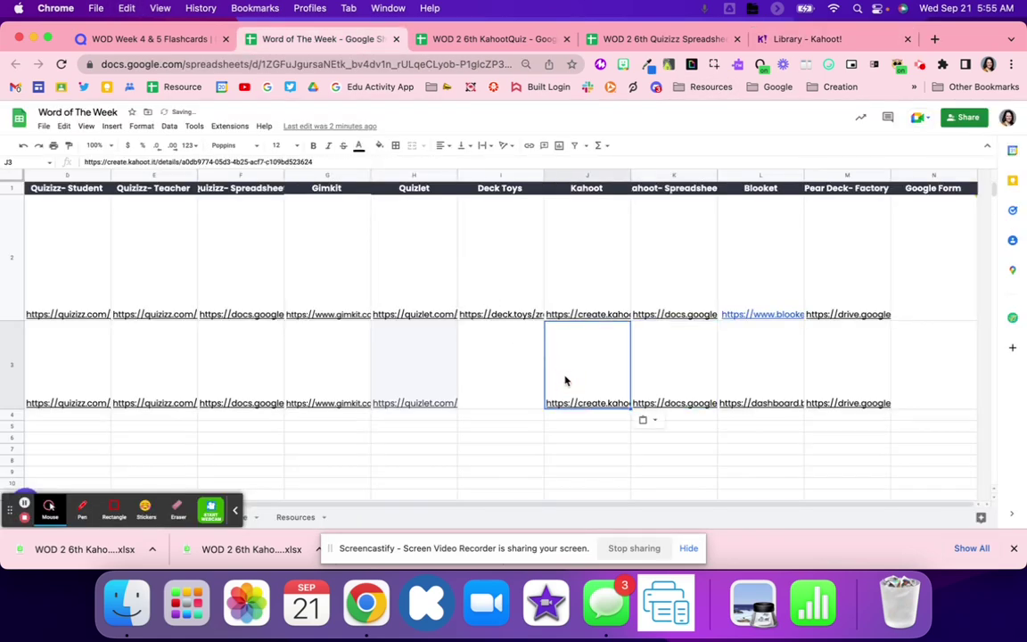
Review the Week 4 & 5 row's Quizlet, Google Doc and Quizizz links and its word list.
left_click(454, 374)
scroll(456, 374, "left", 3)
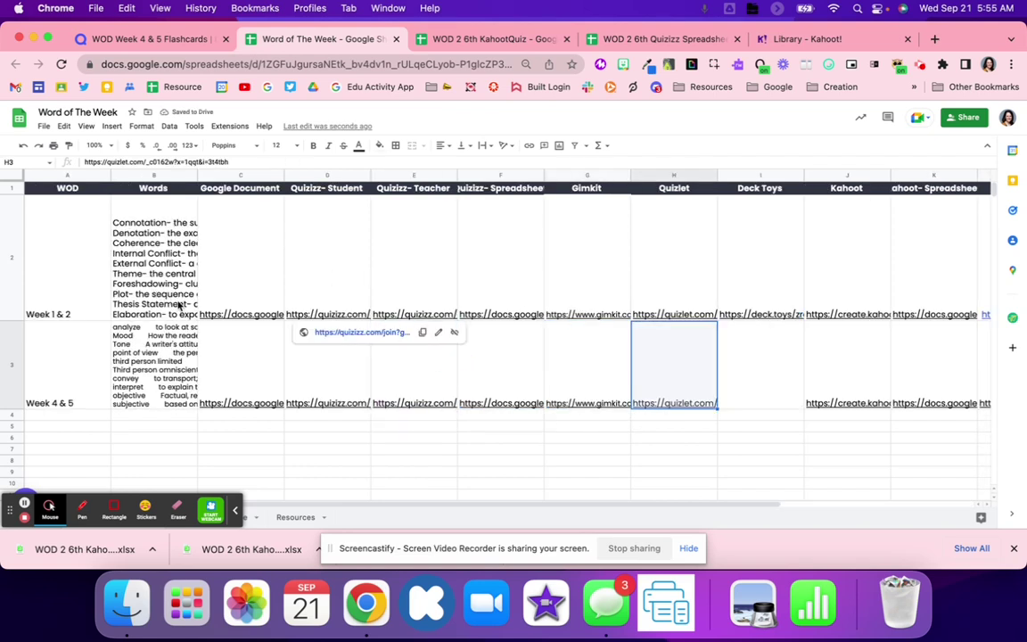
left_click(223, 388)
left_click(314, 390)
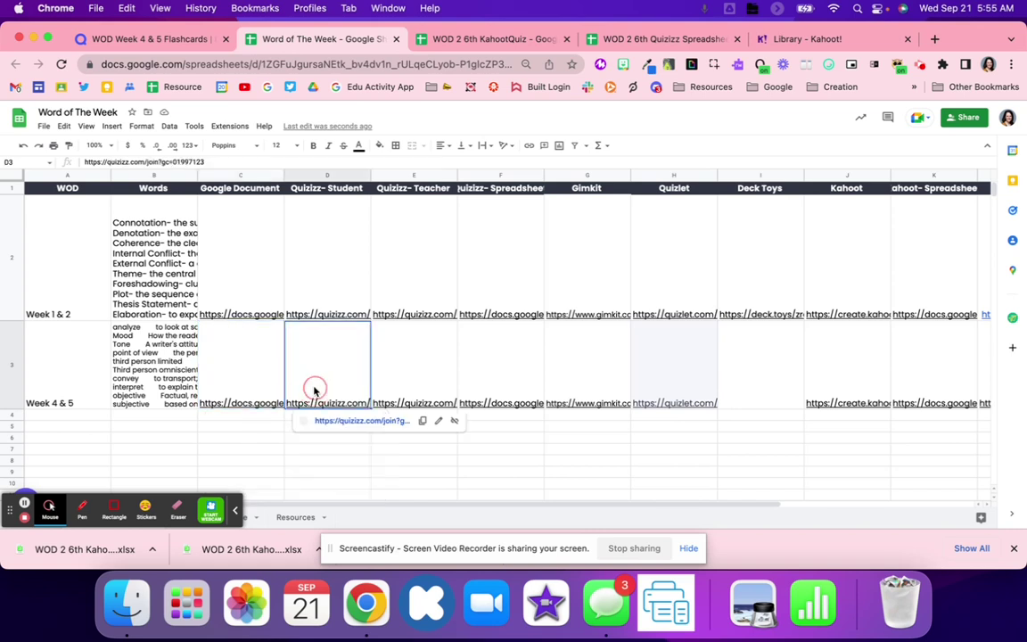
left_click(216, 368)
left_click(152, 326)
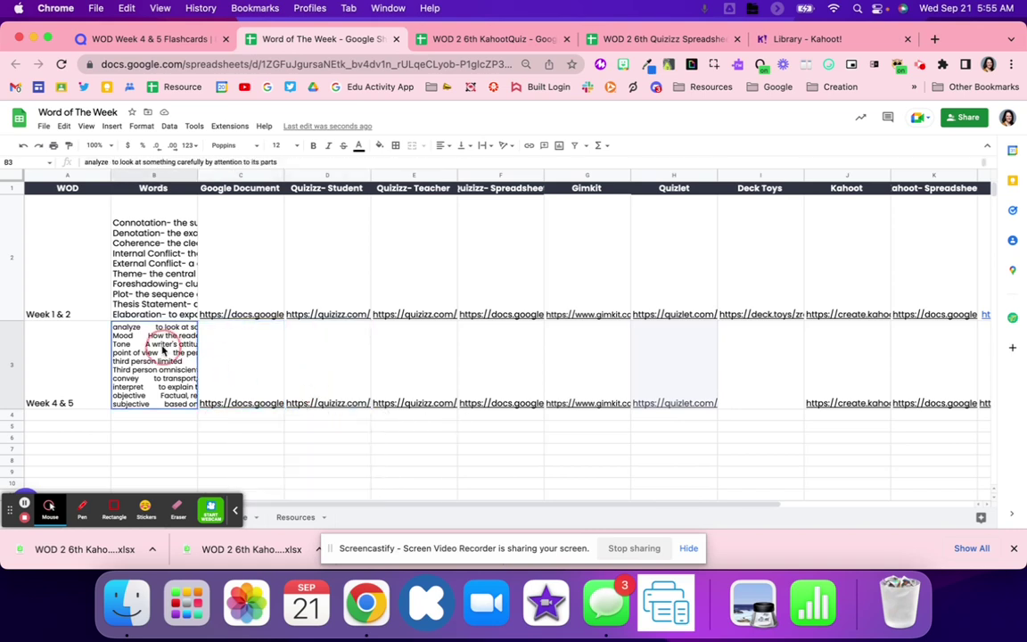
left_click(150, 268)
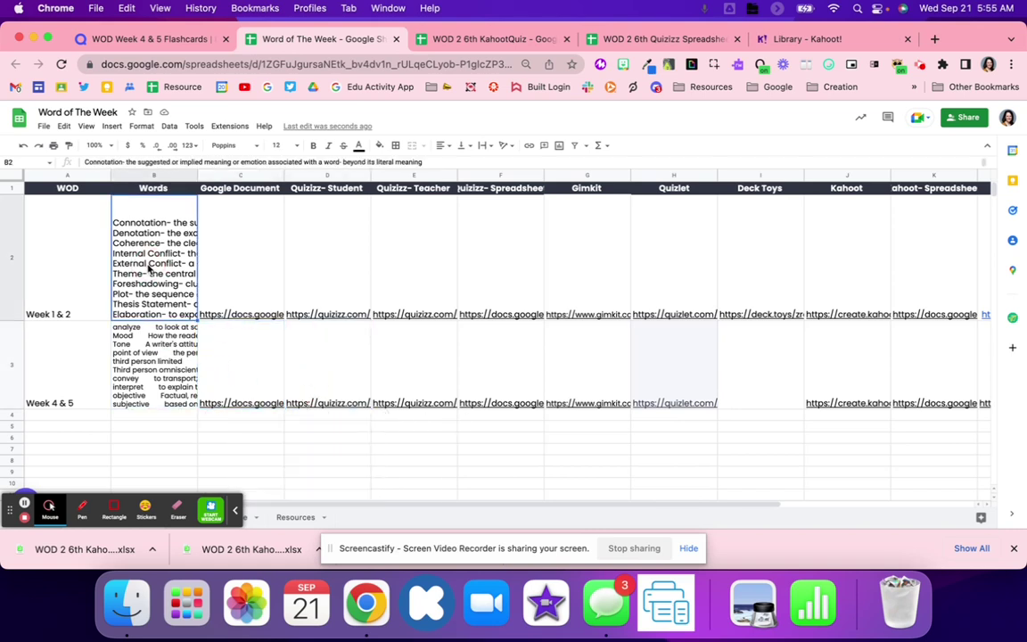
left_click(121, 343)
double_click(122, 328)
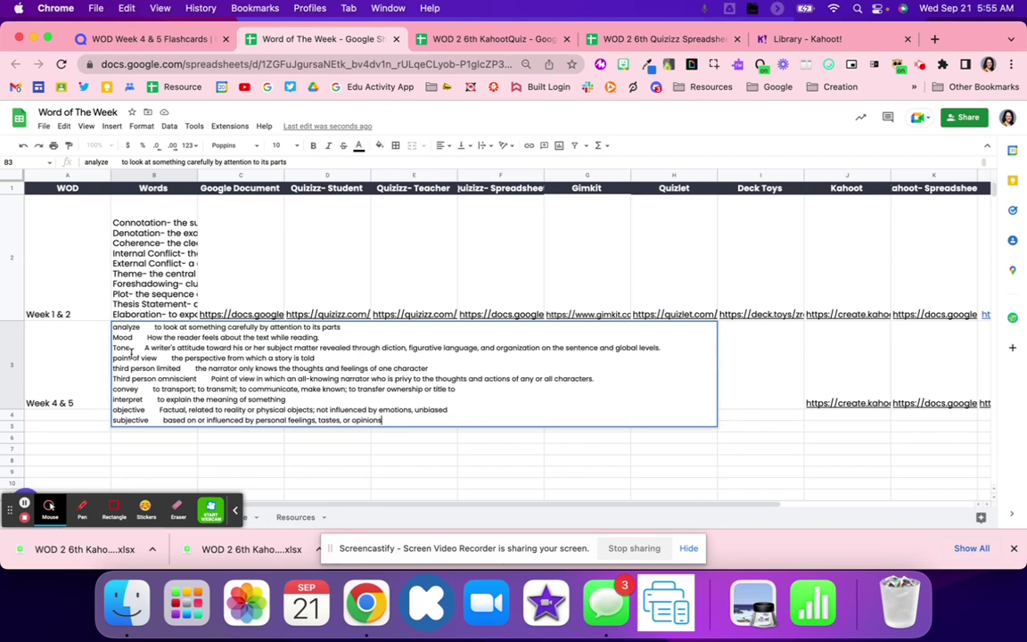
left_click(81, 340)
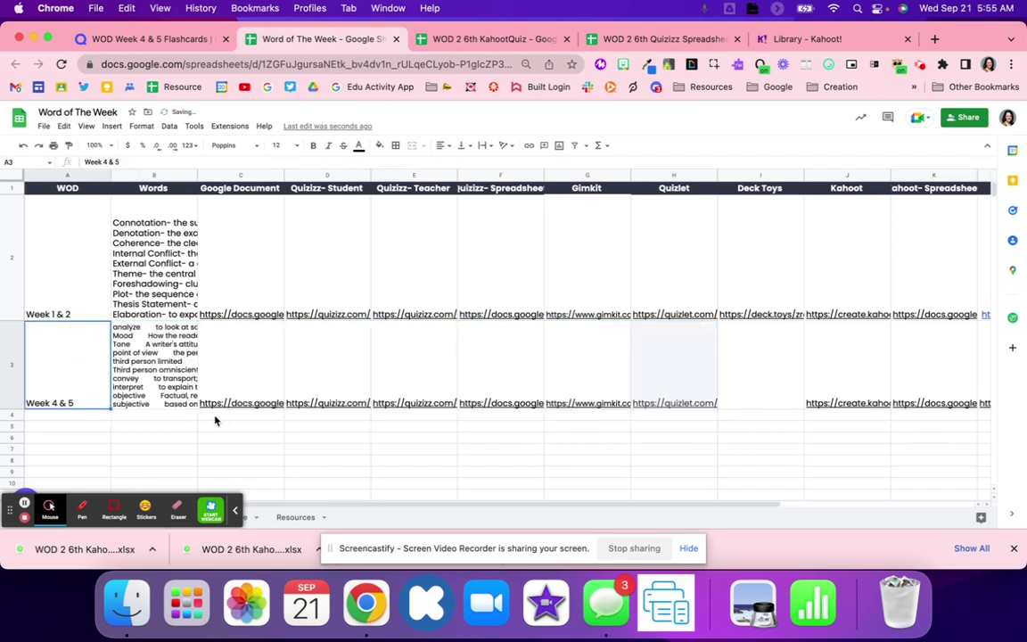
left_click(330, 384)
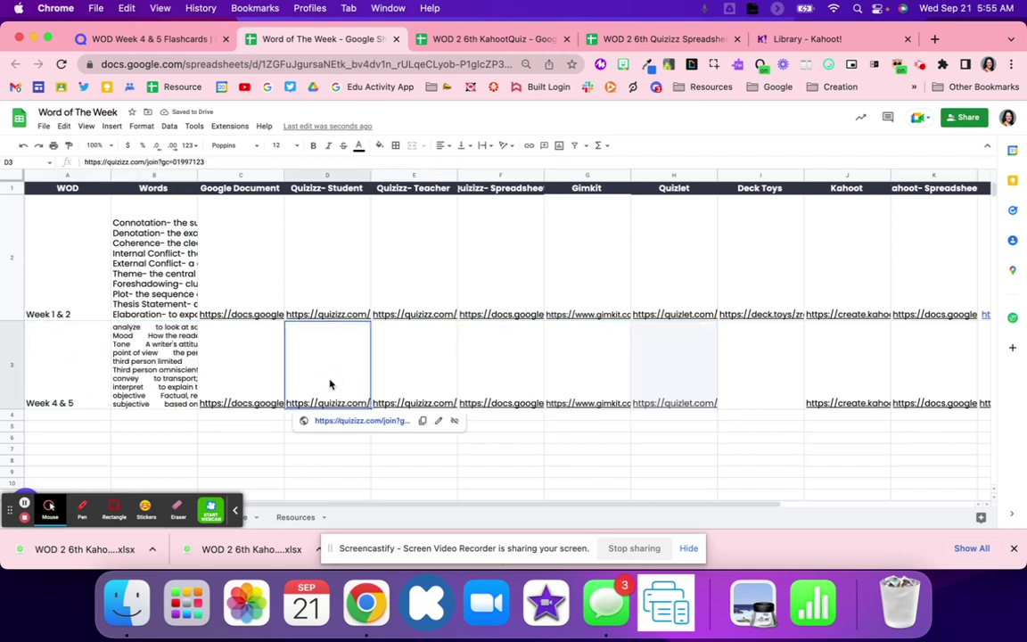
scroll(330, 383, "right", 3)
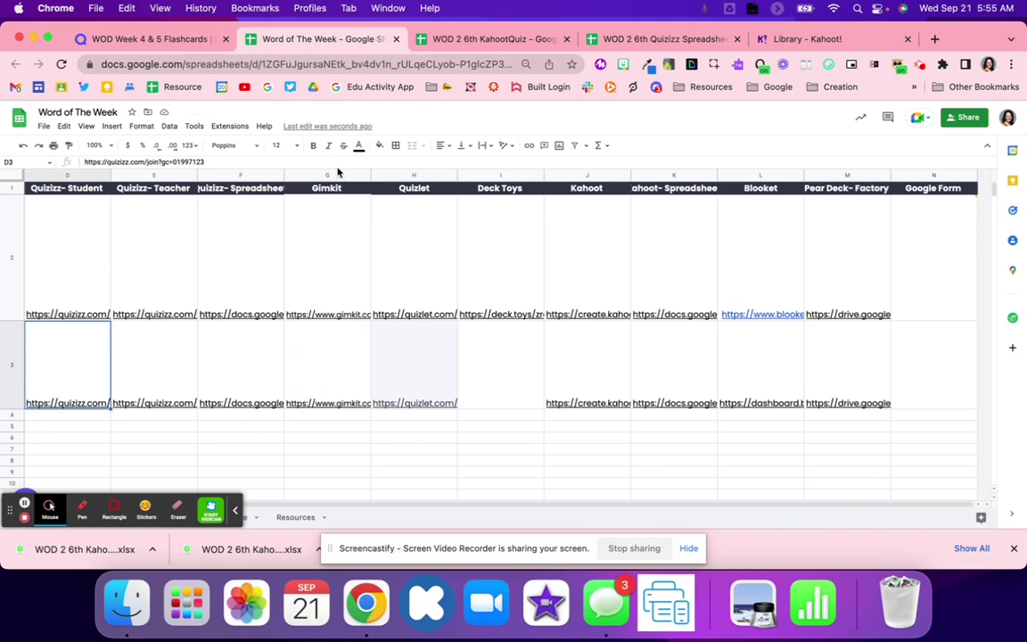
Close the KahootQuiz and Quizizz spreadsheets, leaving the Word of The Week tracker open.
left_click(464, 41)
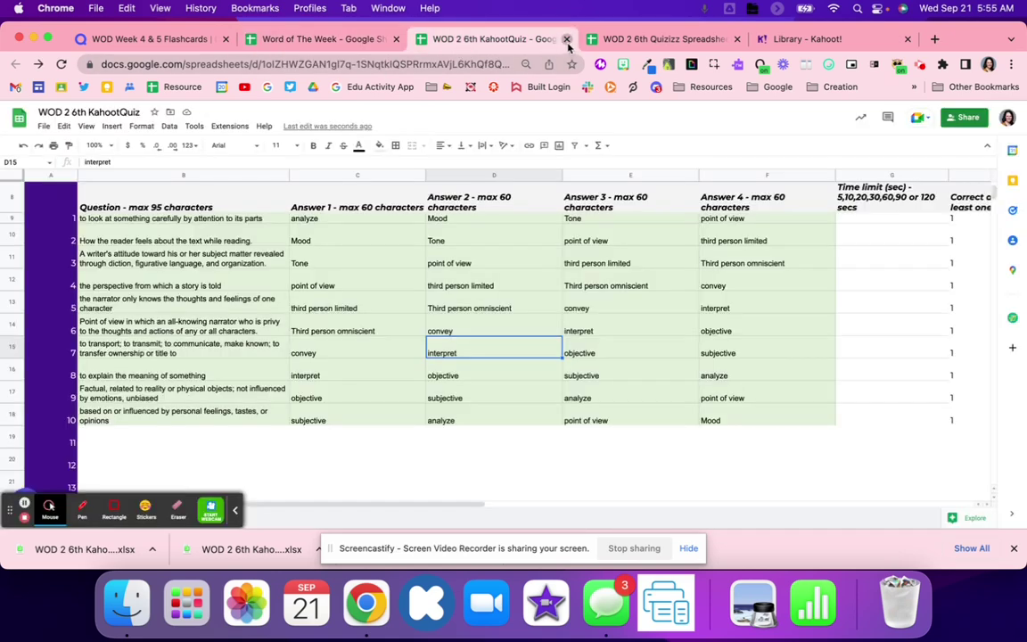
left_click(566, 39)
left_click(566, 38)
left_click(321, 38)
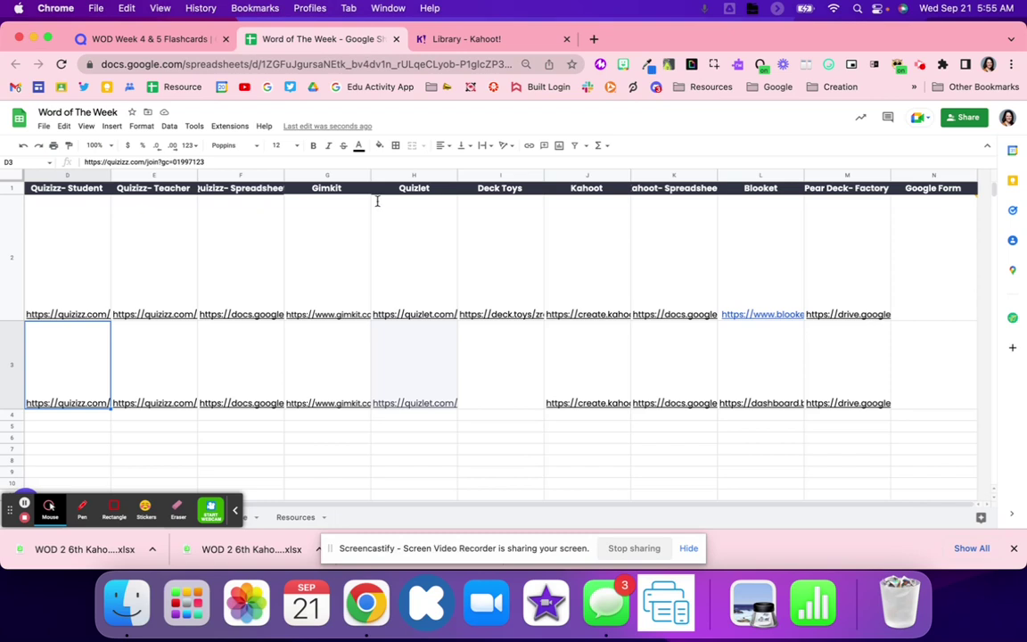
left_click(472, 398)
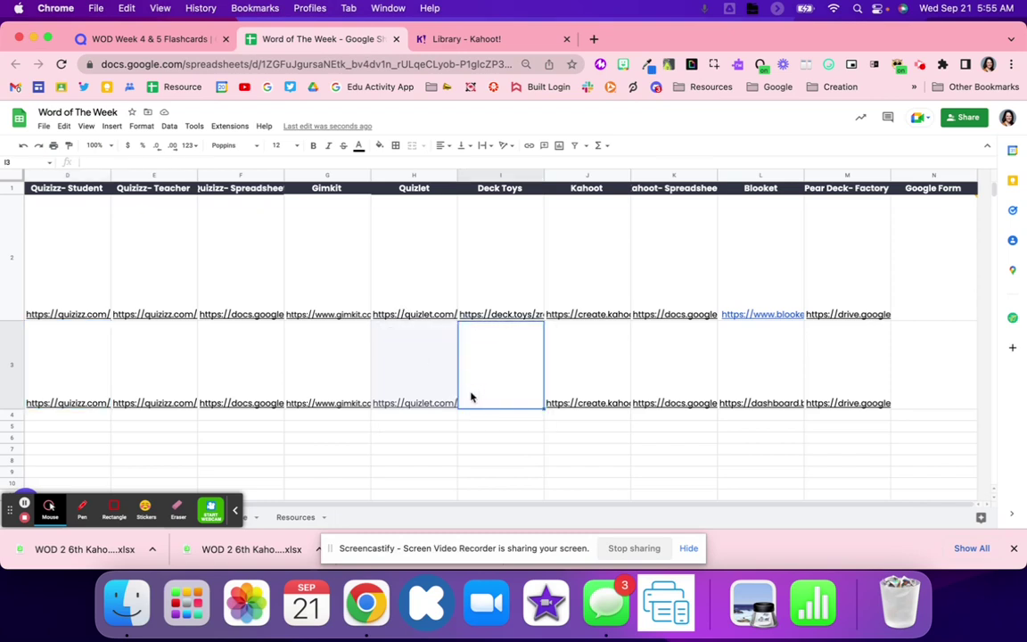
left_click(526, 451)
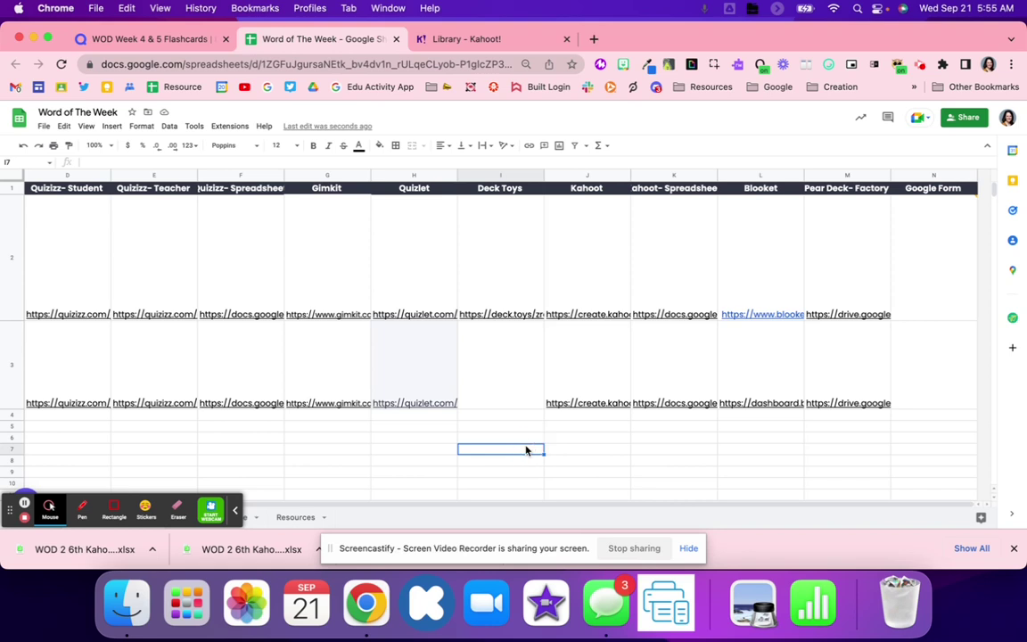